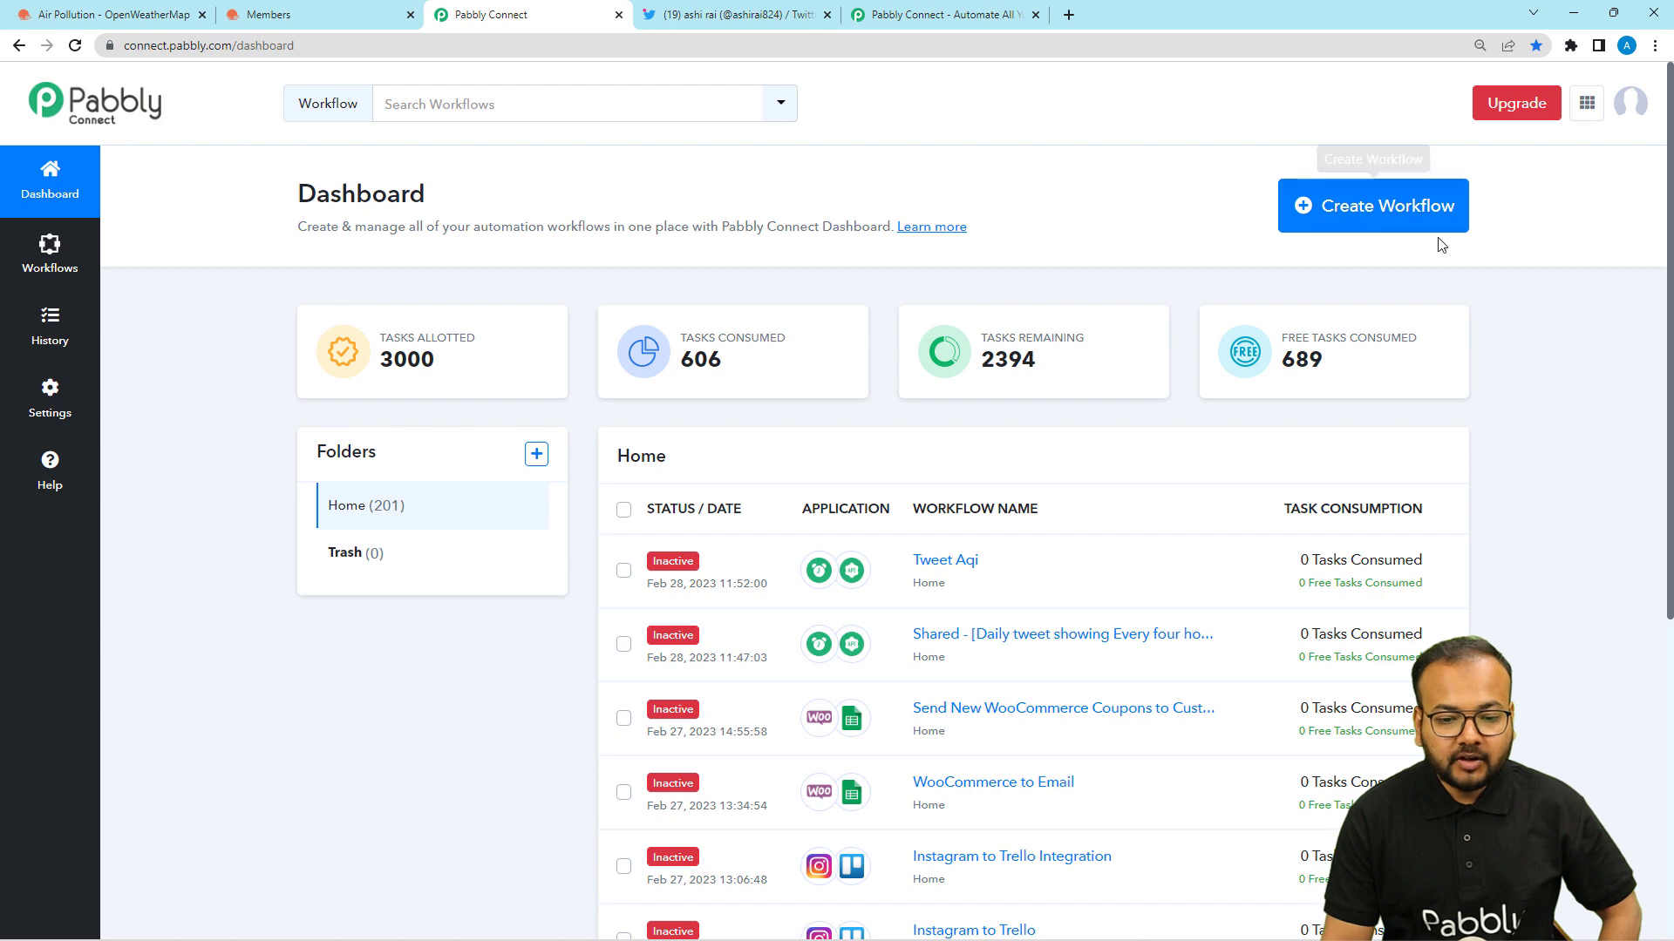
# Create a new workflow named "Tweet Air Quality Status Daily"
pyautogui.click(1355, 235)
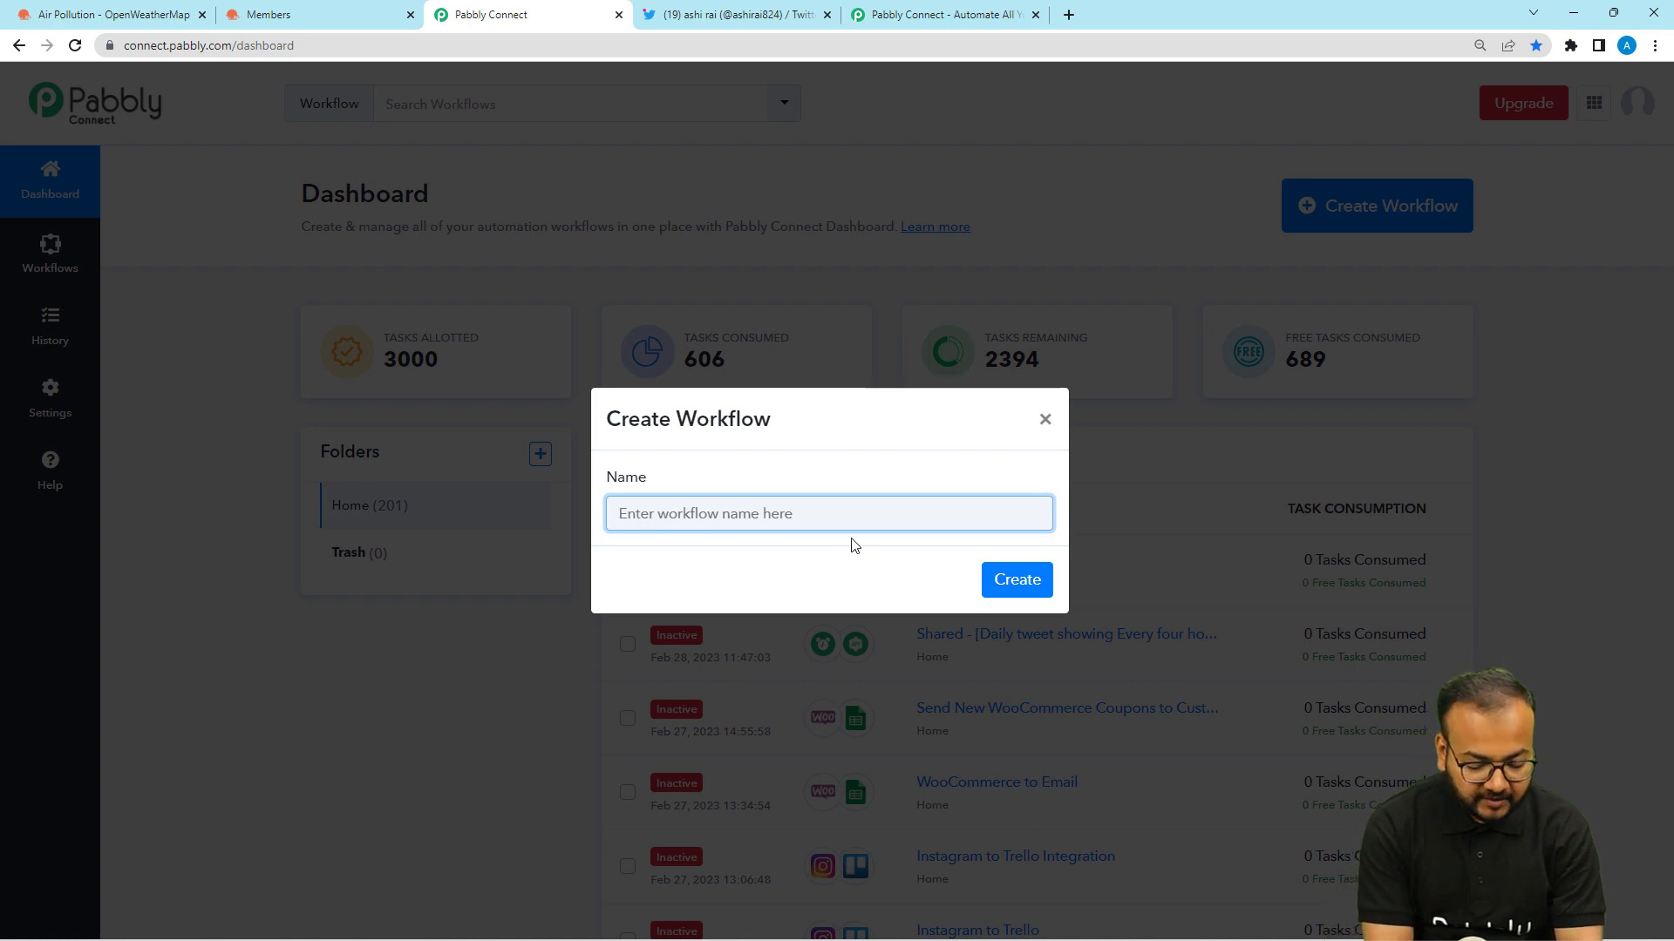
pyautogui.write('Tweet Air Quality Status')
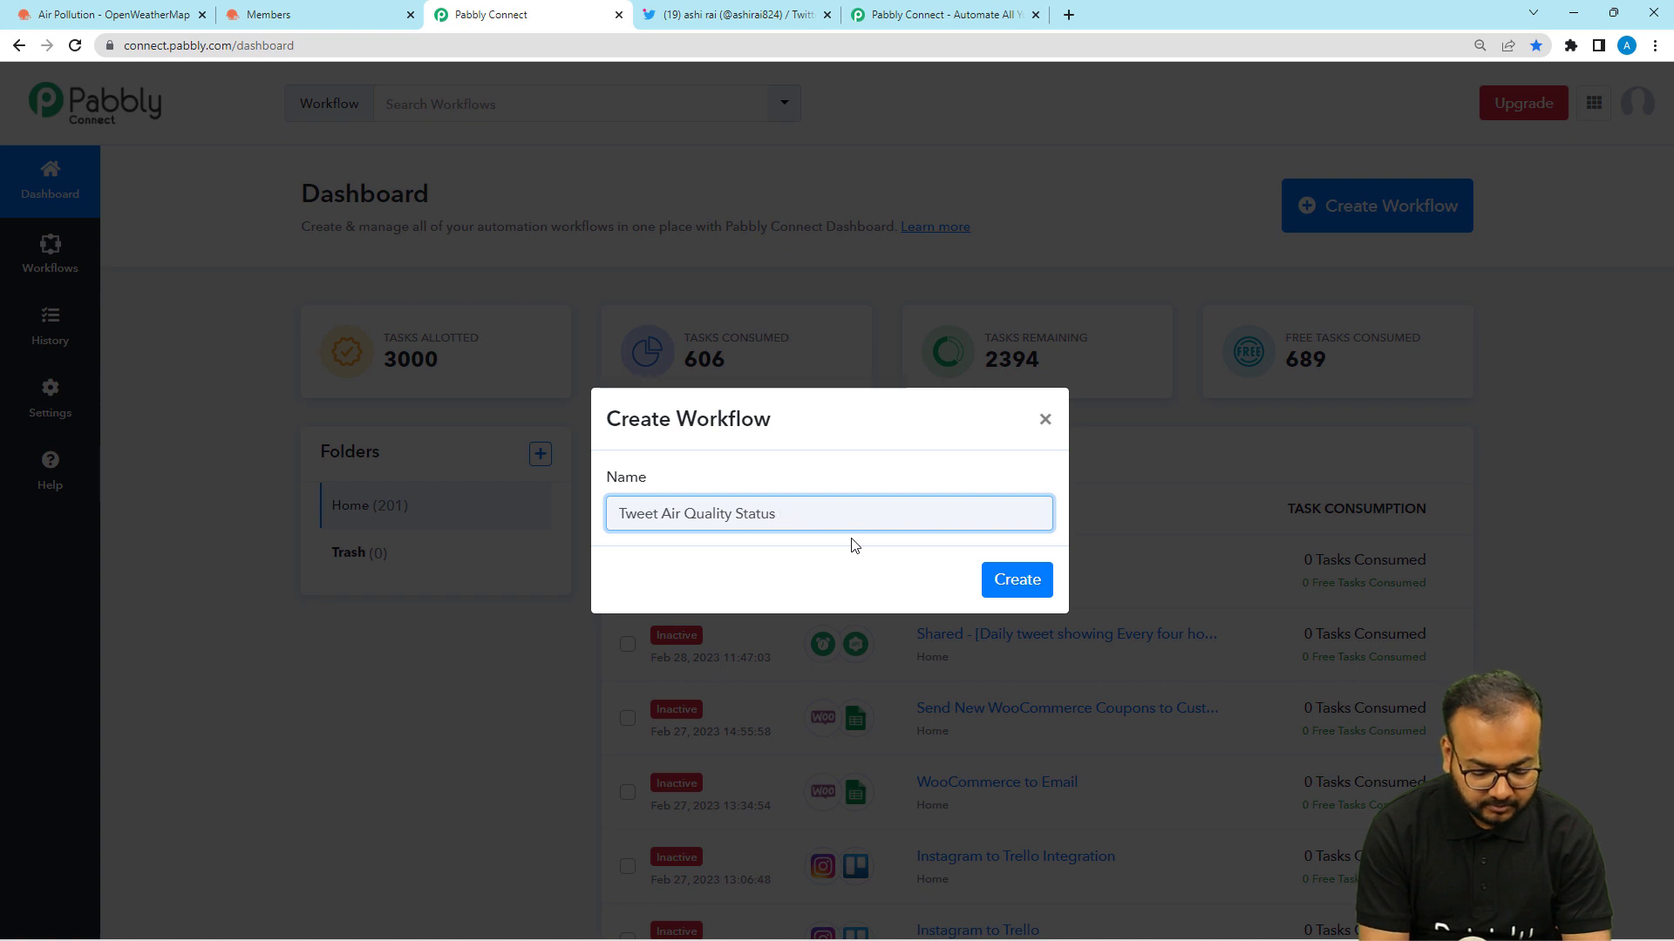
pyautogui.write('y')
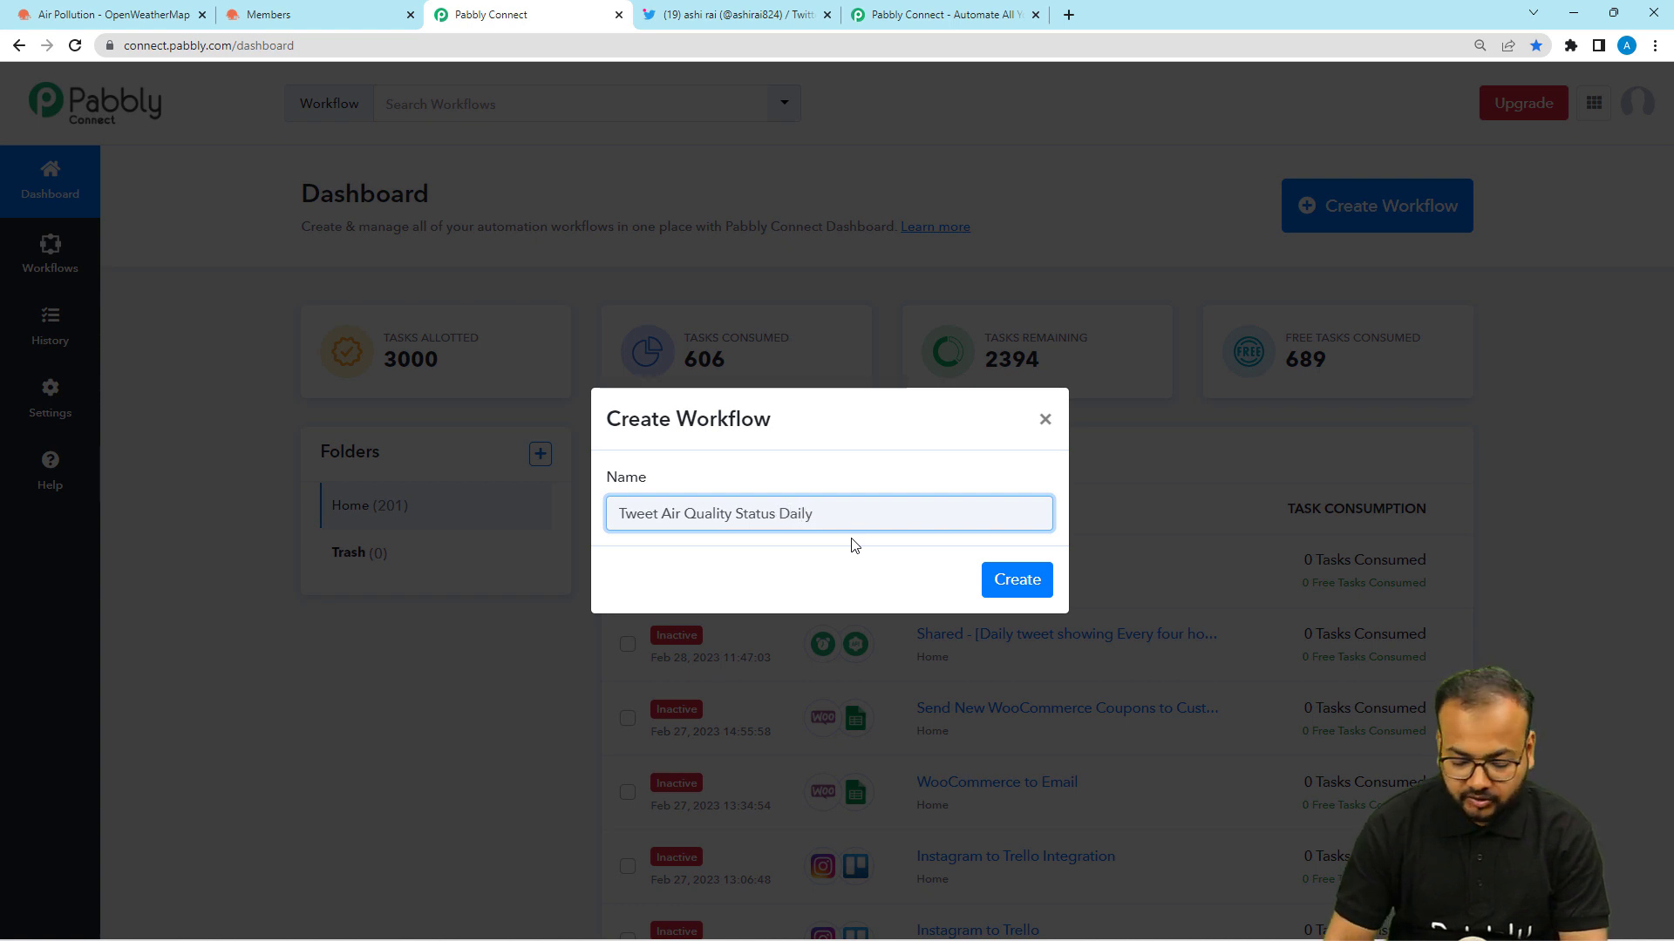
pyautogui.click(1011, 579)
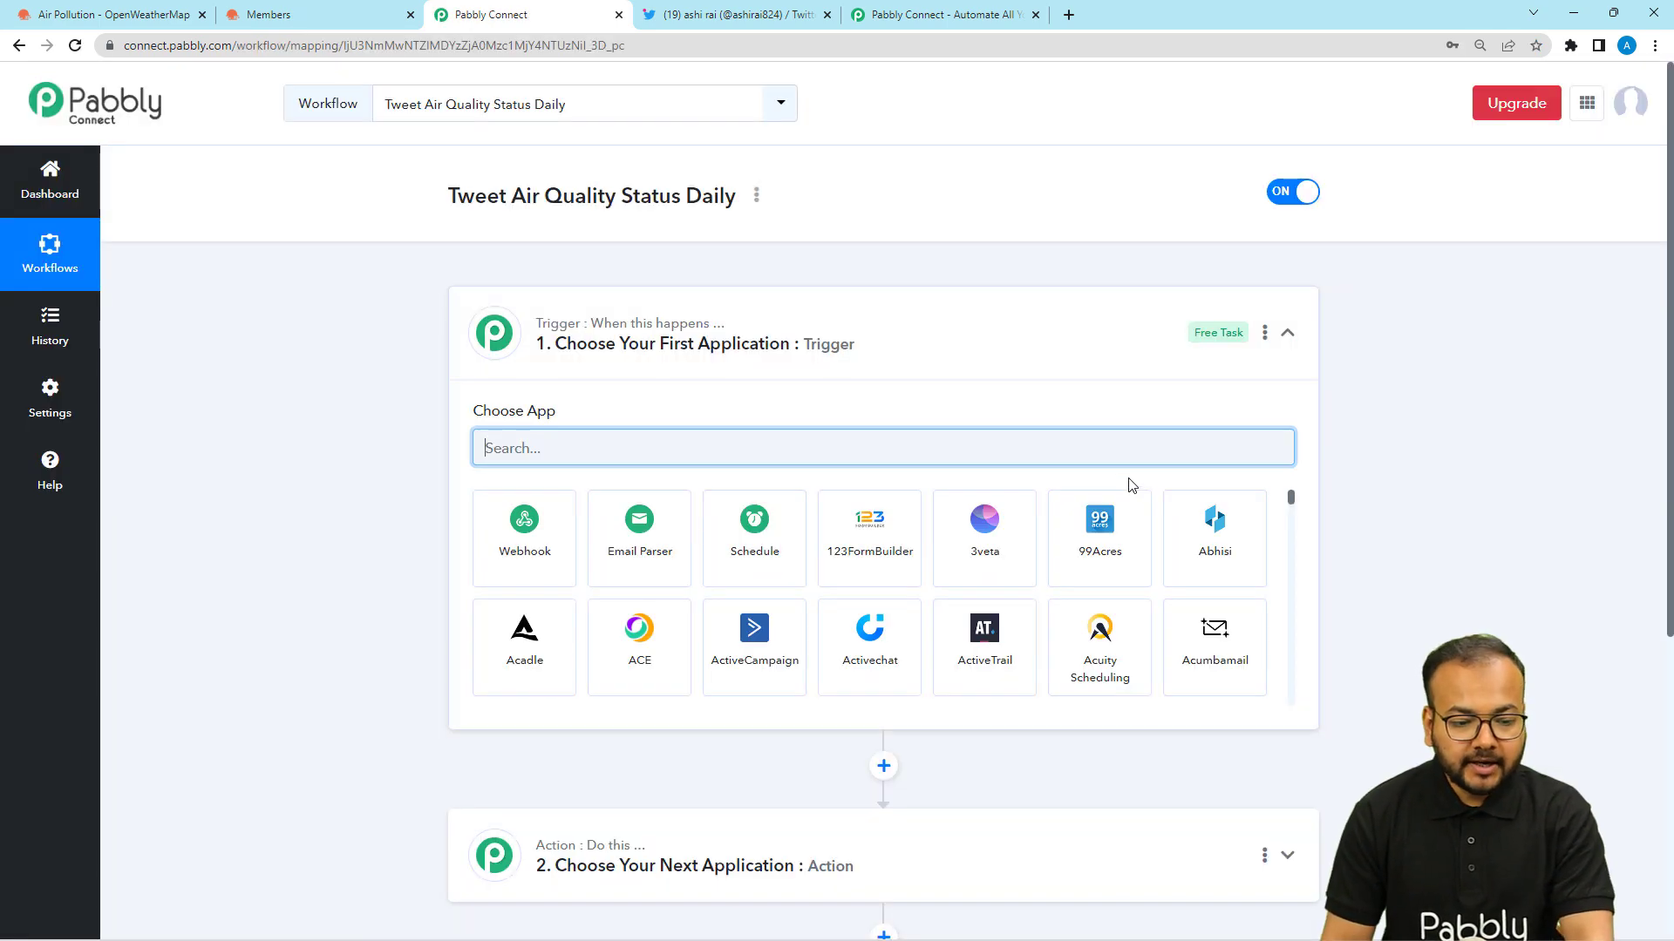
# Choose Schedule by Pabbly as the workflow's trigger application
pyautogui.click(976, 341)
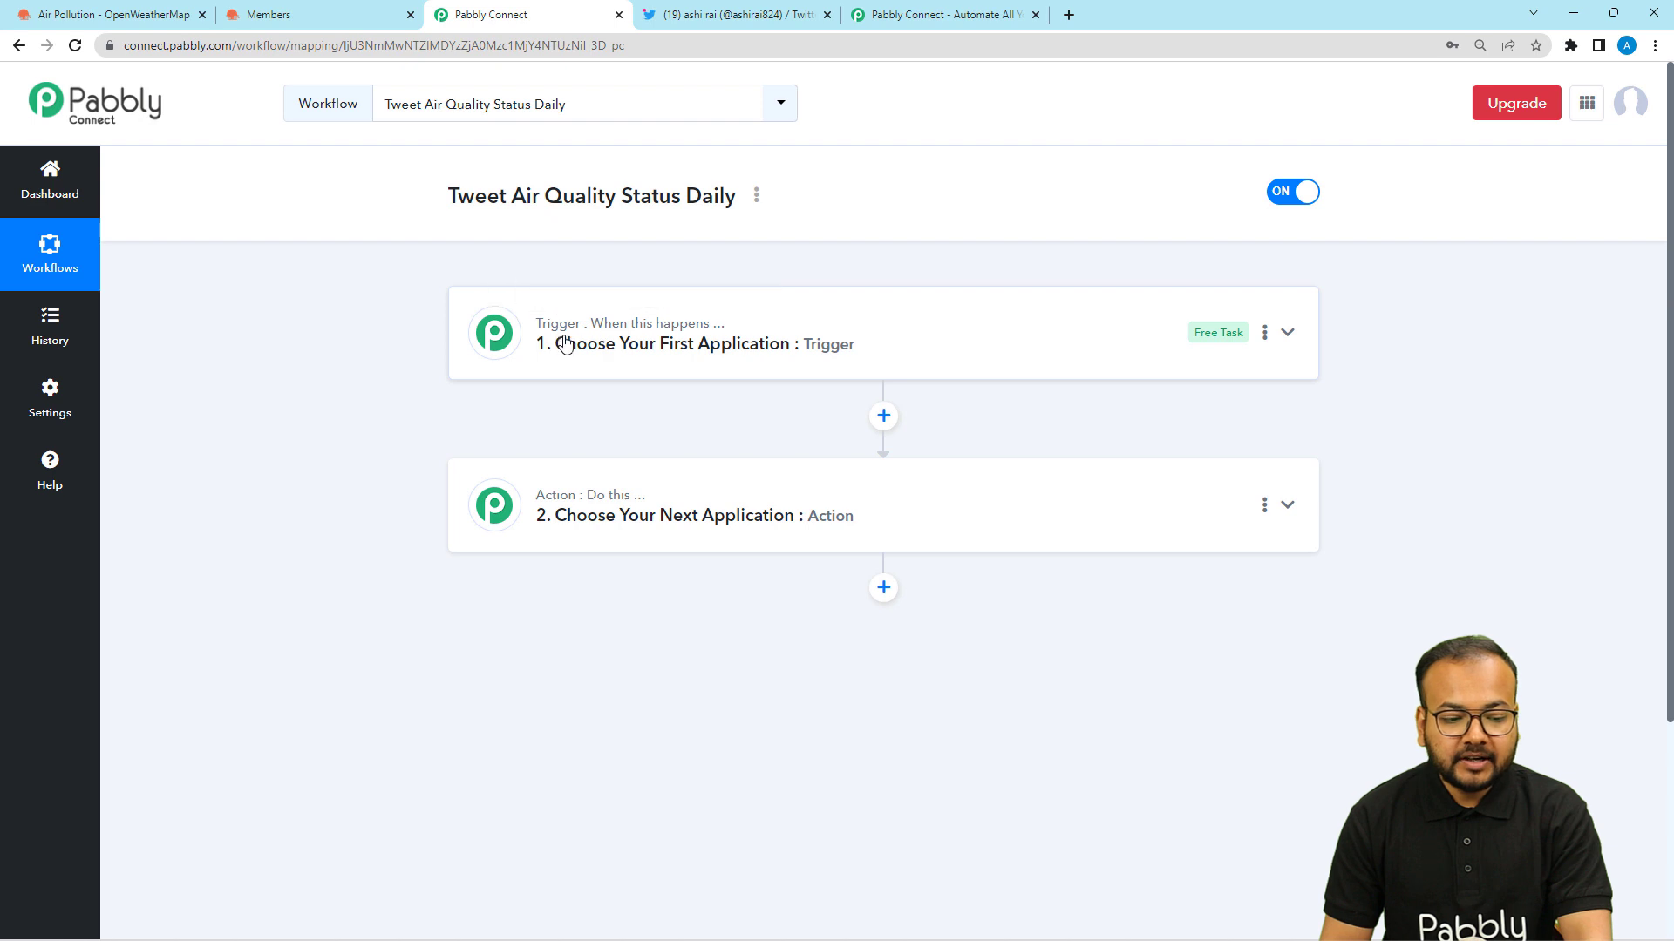
pyautogui.moveTo(534, 504)
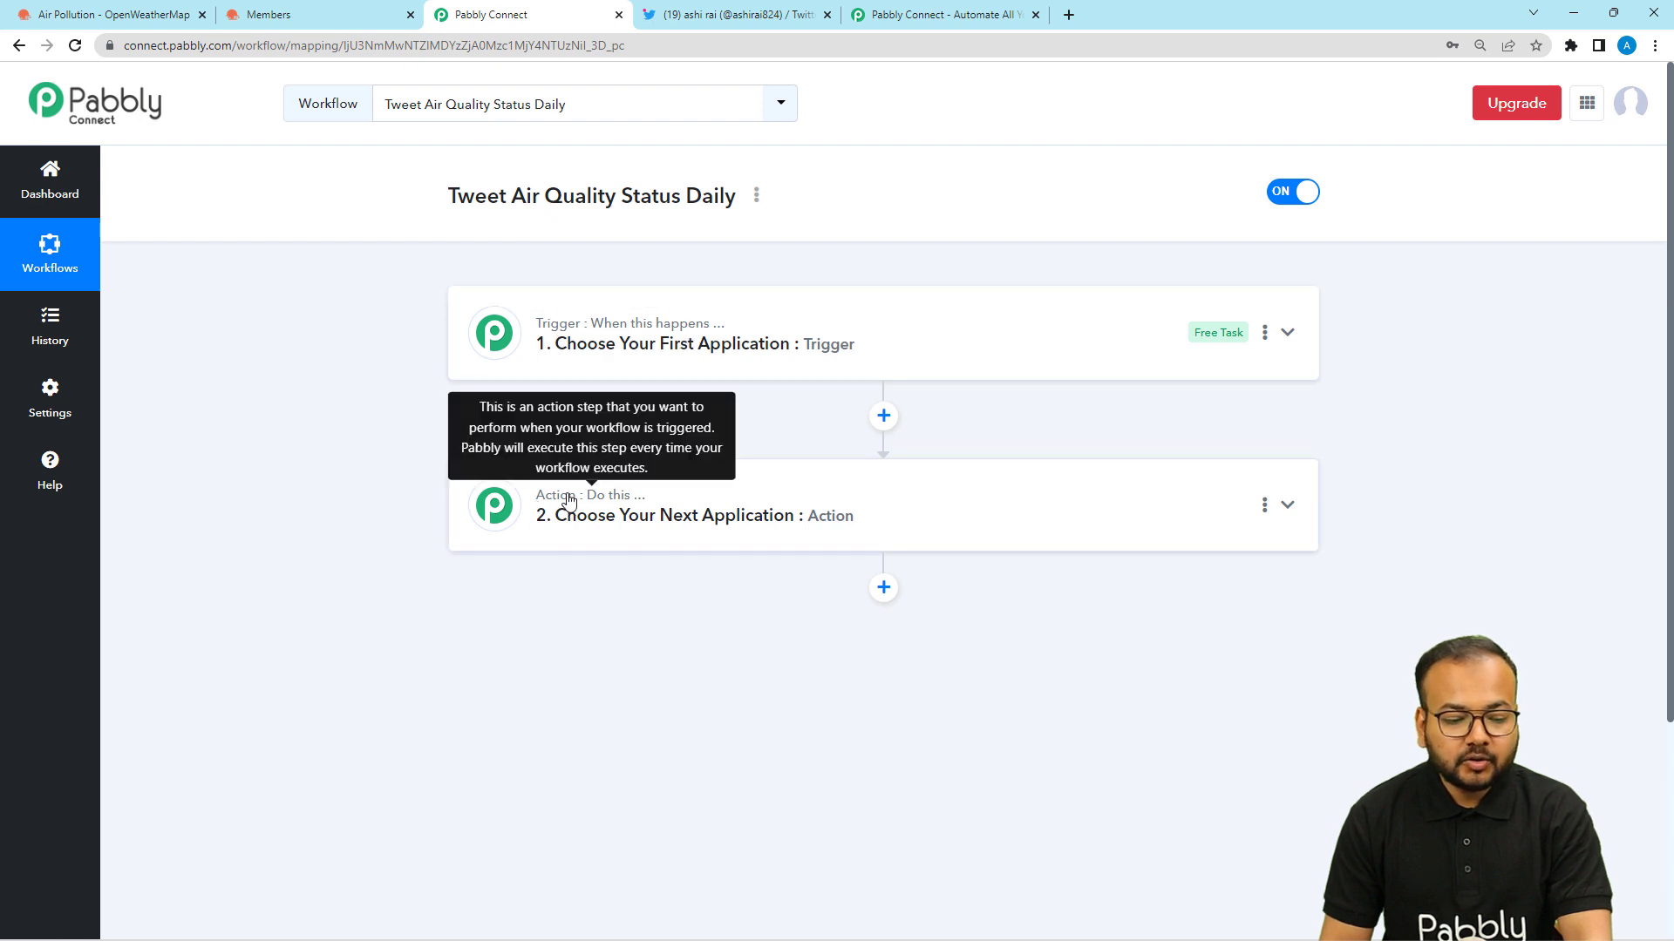
pyautogui.moveTo(584, 346)
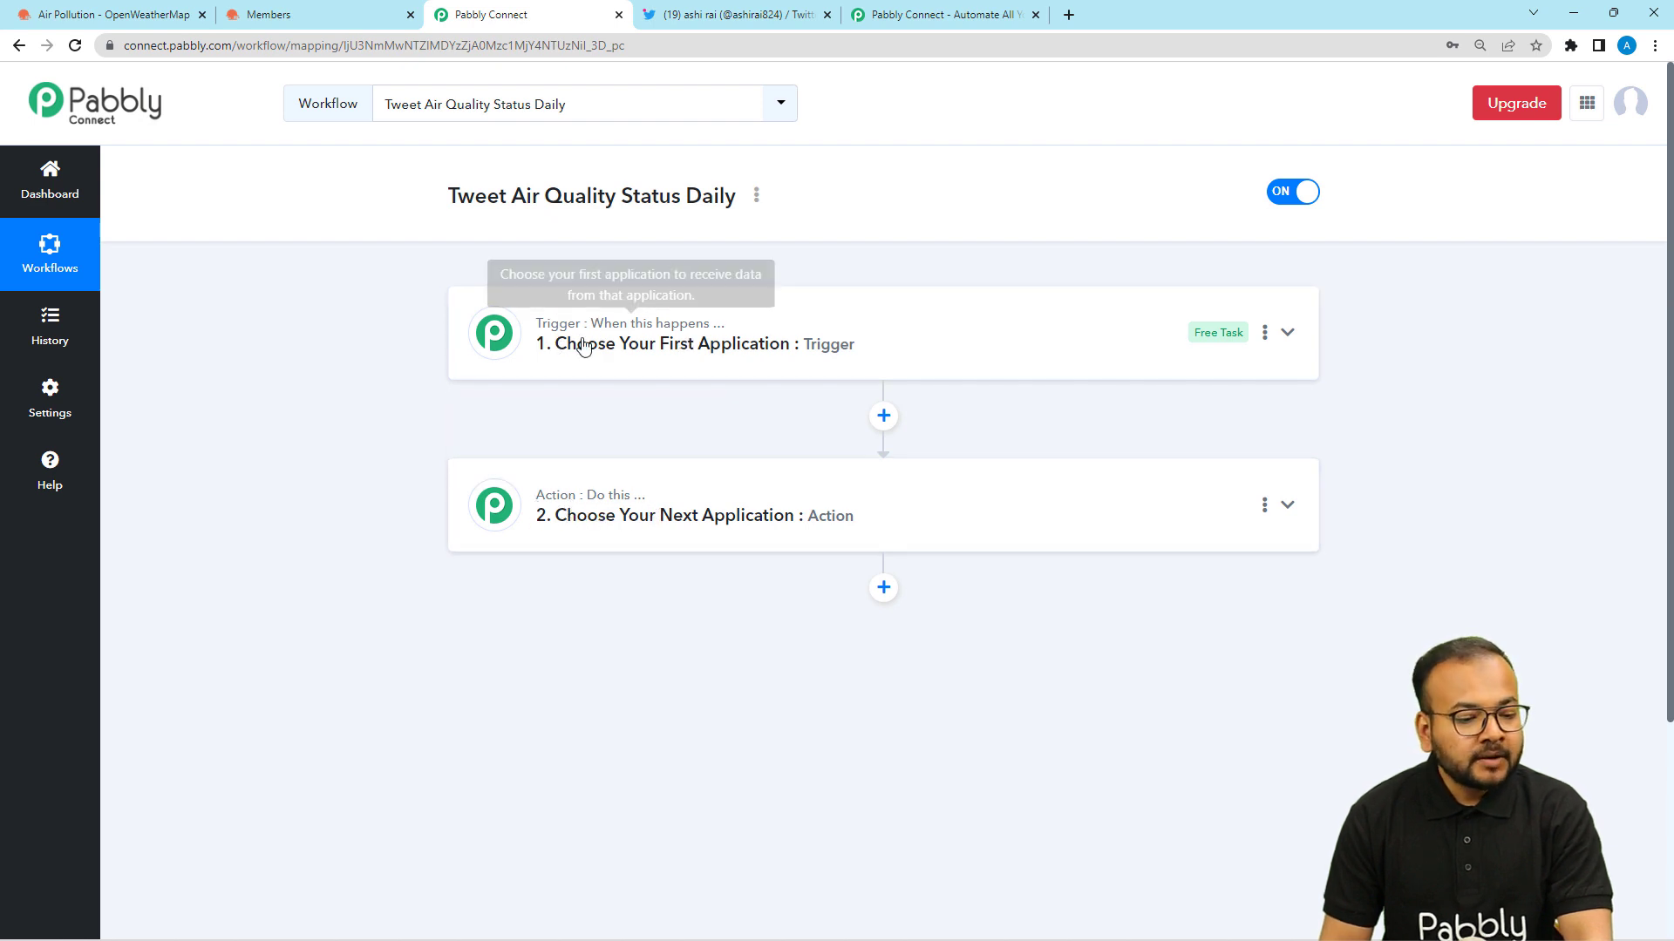
pyautogui.click(584, 347)
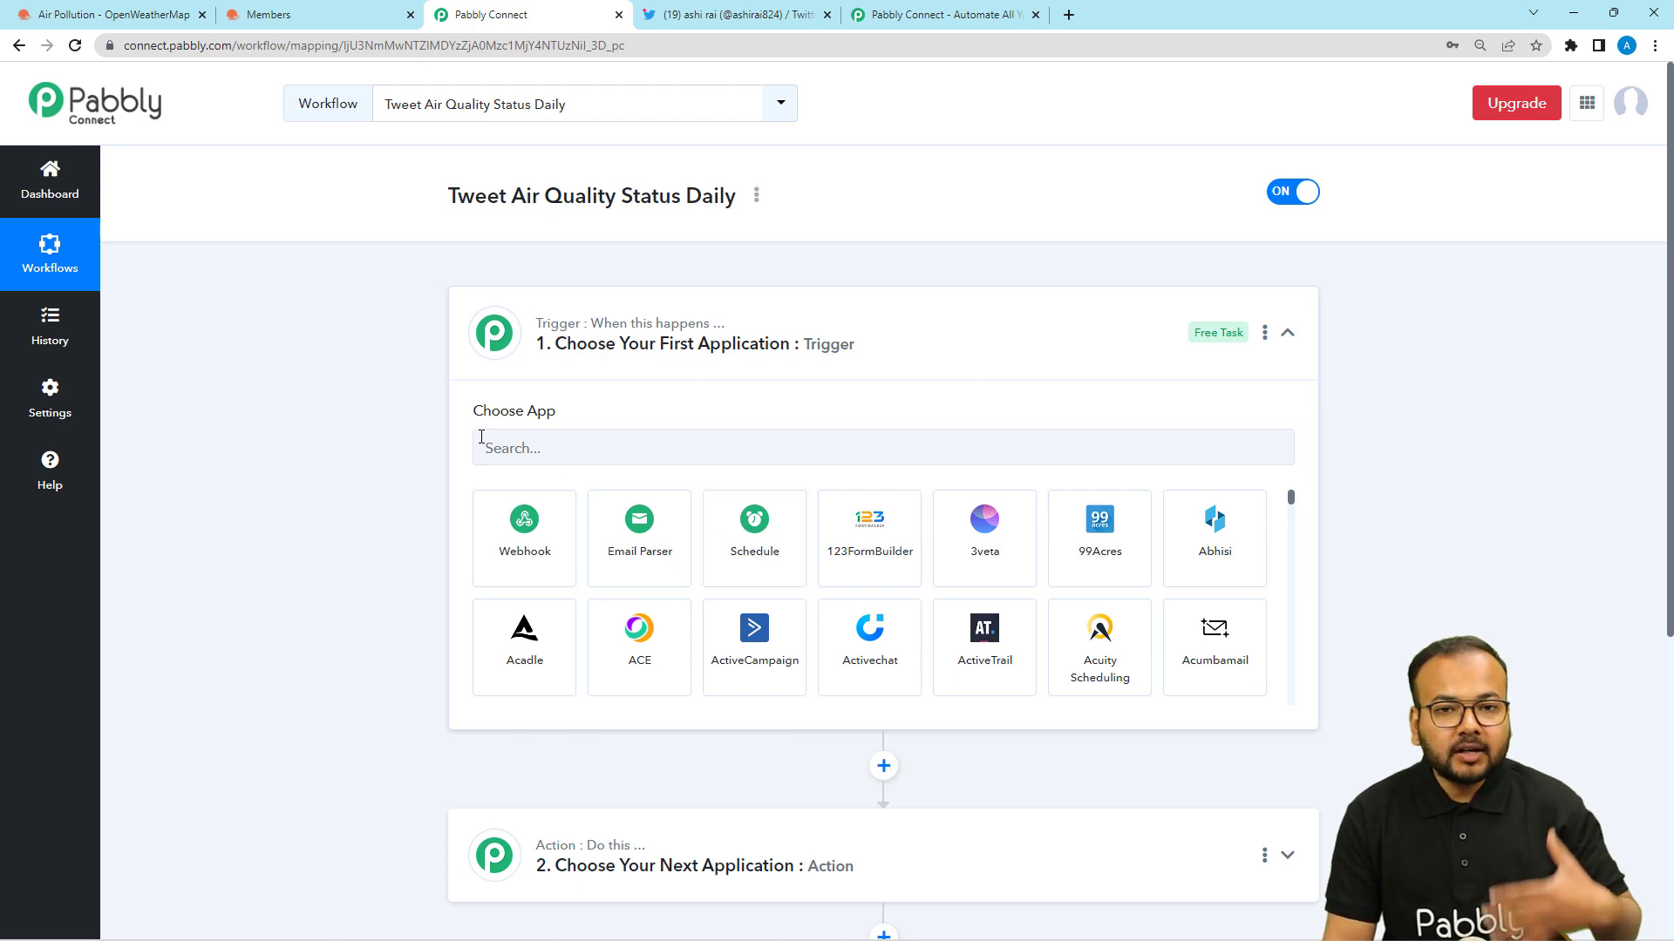
pyautogui.click(749, 545)
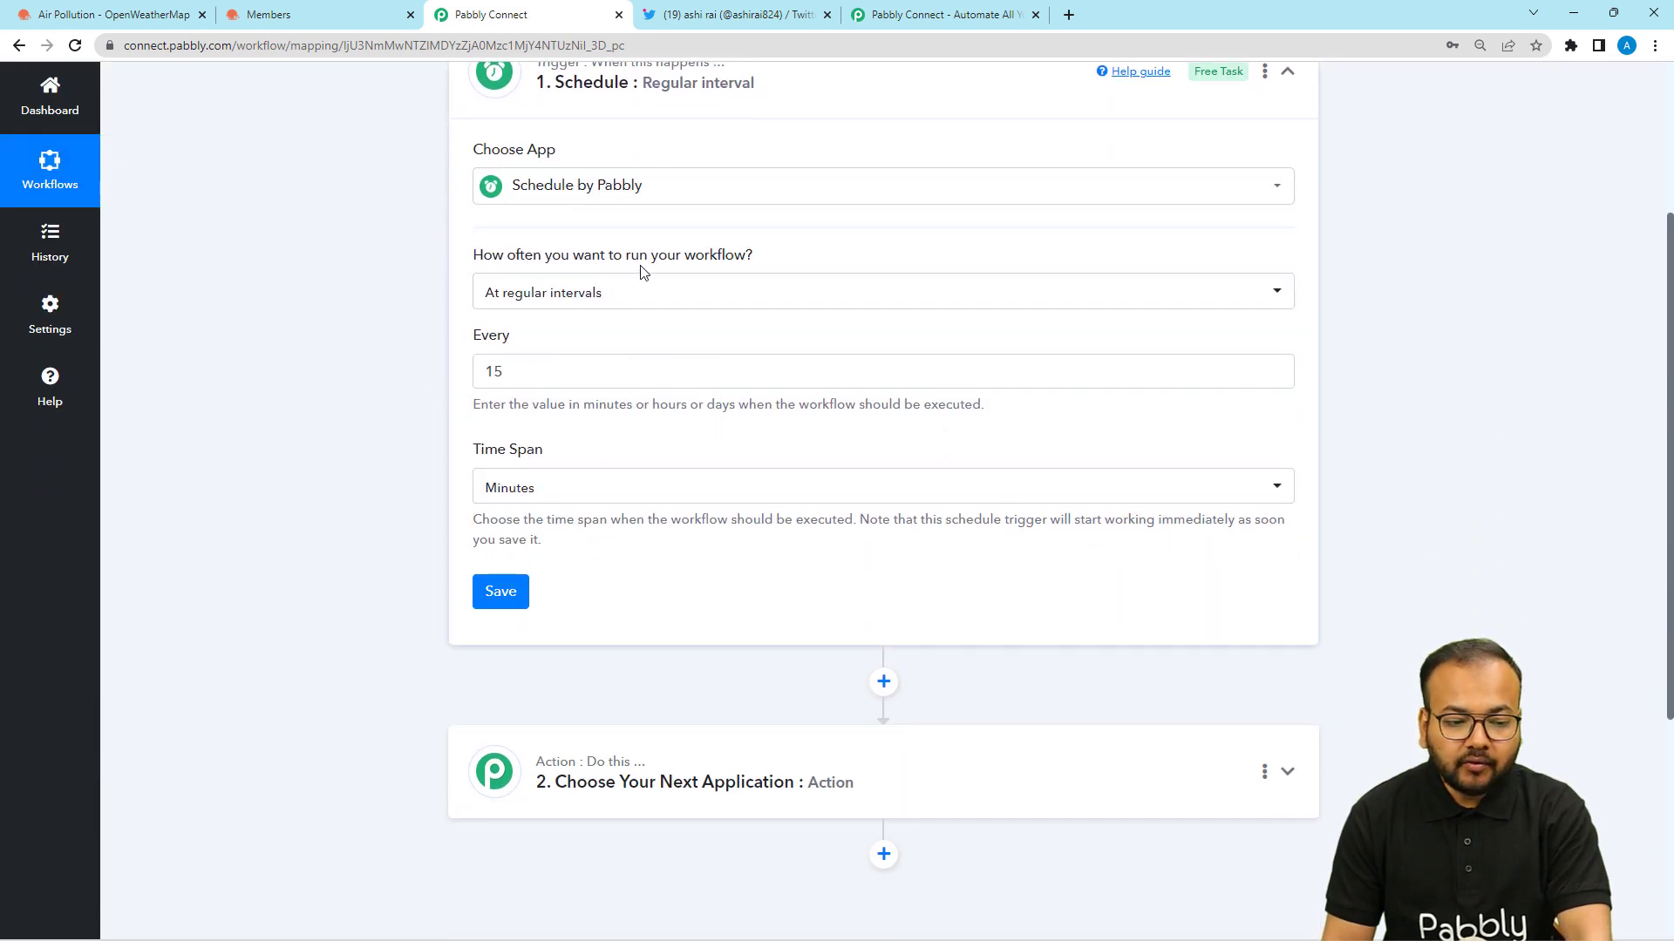
# Set the schedule trigger to run the workflow every day
pyautogui.moveTo(676, 268)
pyautogui.click(669, 296)
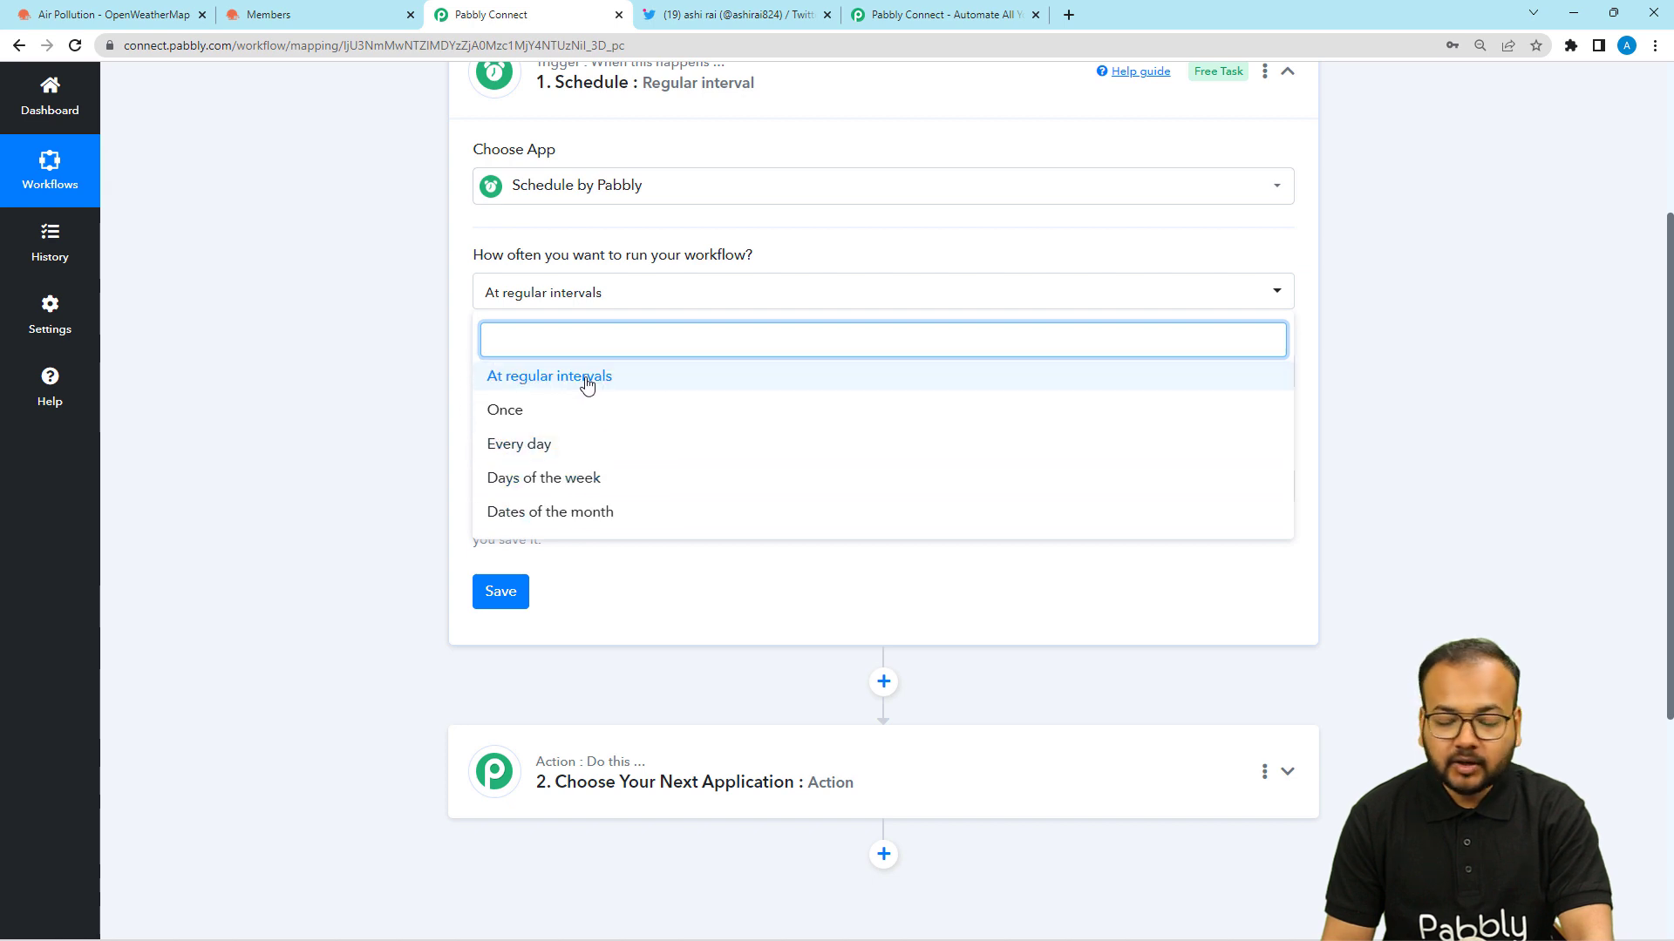
pyautogui.click(510, 446)
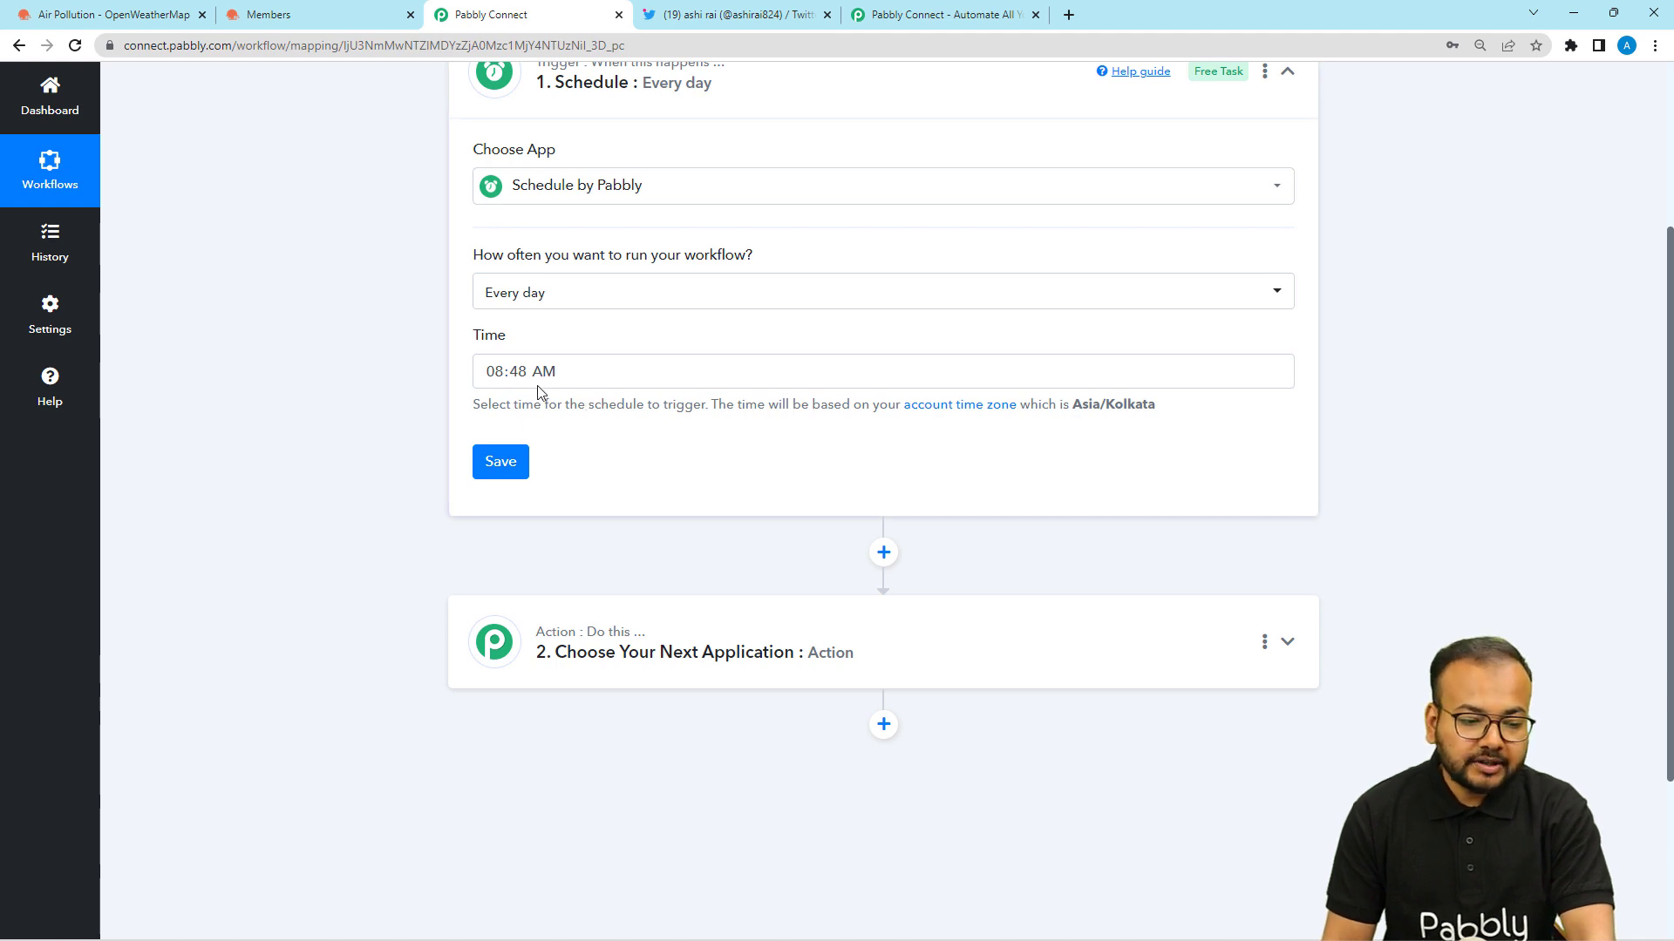
# Set the daily trigger time to 09:00 AM and save the schedule
pyautogui.click(494, 375)
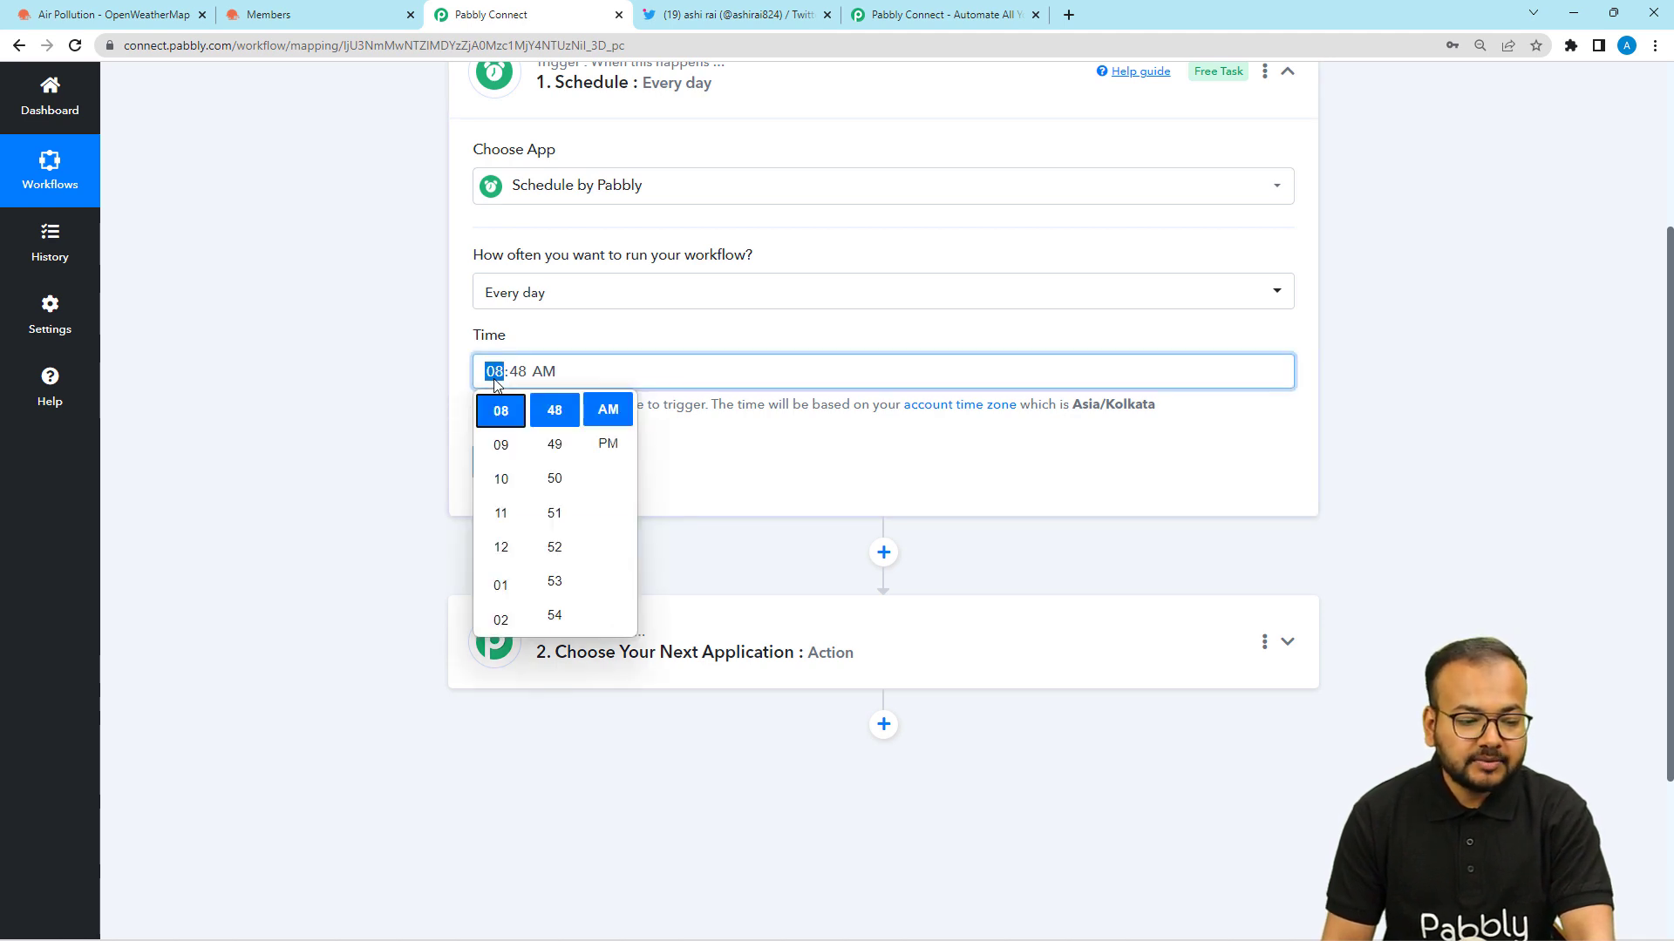
pyautogui.click(500, 460)
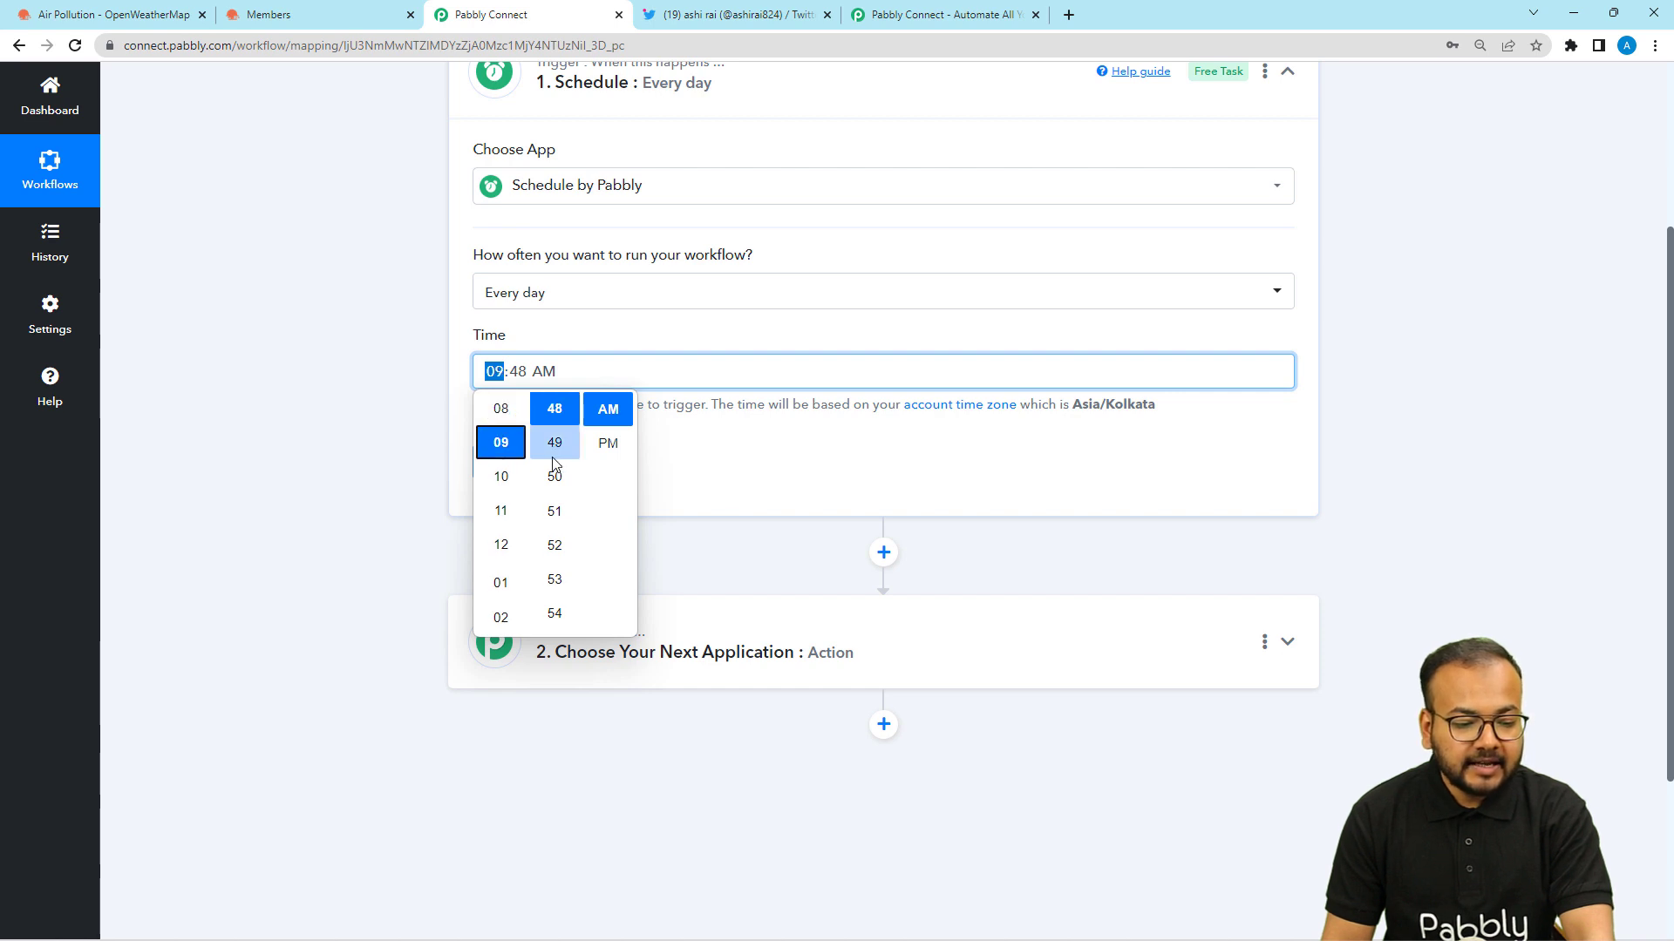
pyautogui.scroll(2, 557, 465)
pyautogui.scroll(8, 556, 465)
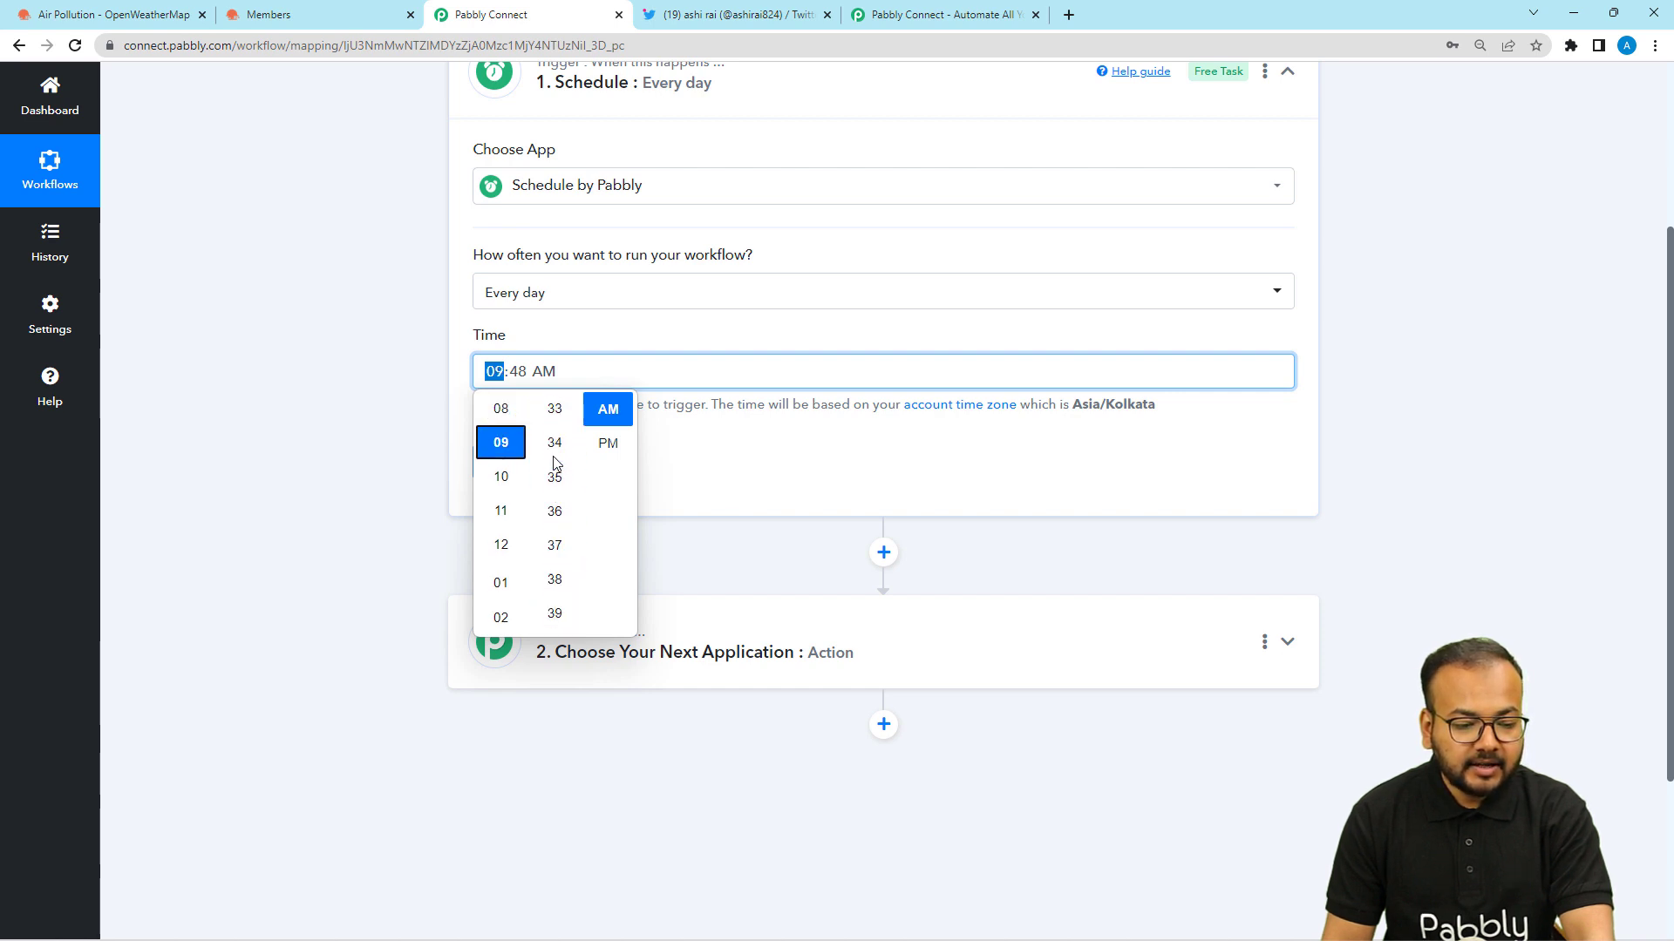
pyautogui.scroll(7, 556, 465)
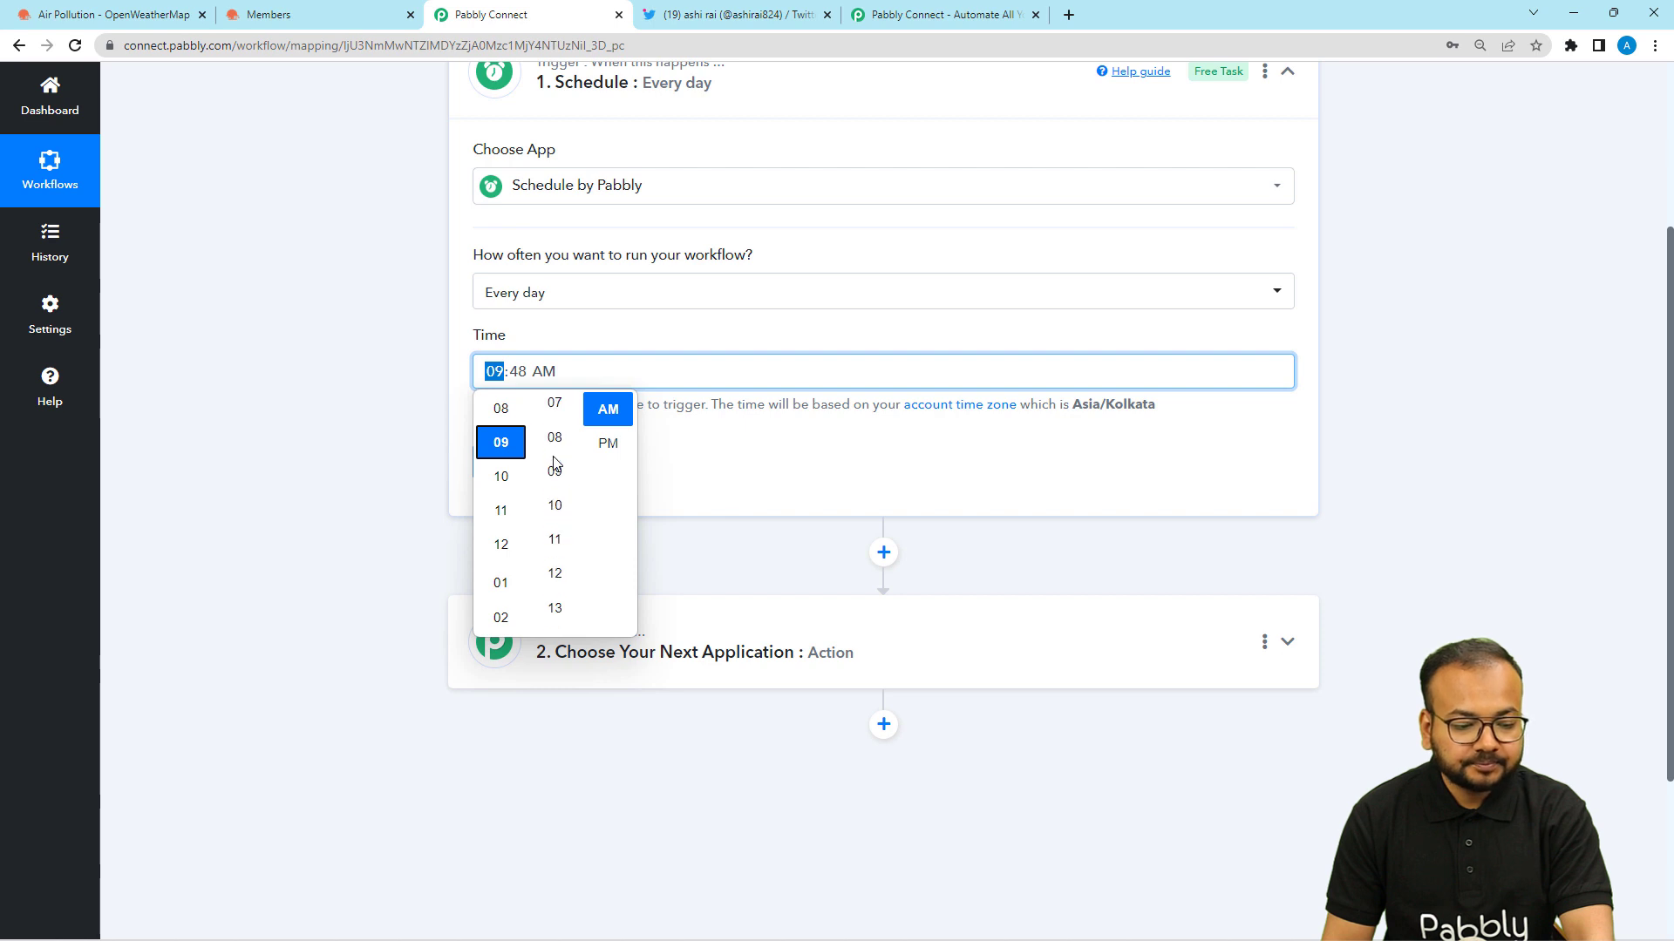
pyautogui.scroll(2, 556, 464)
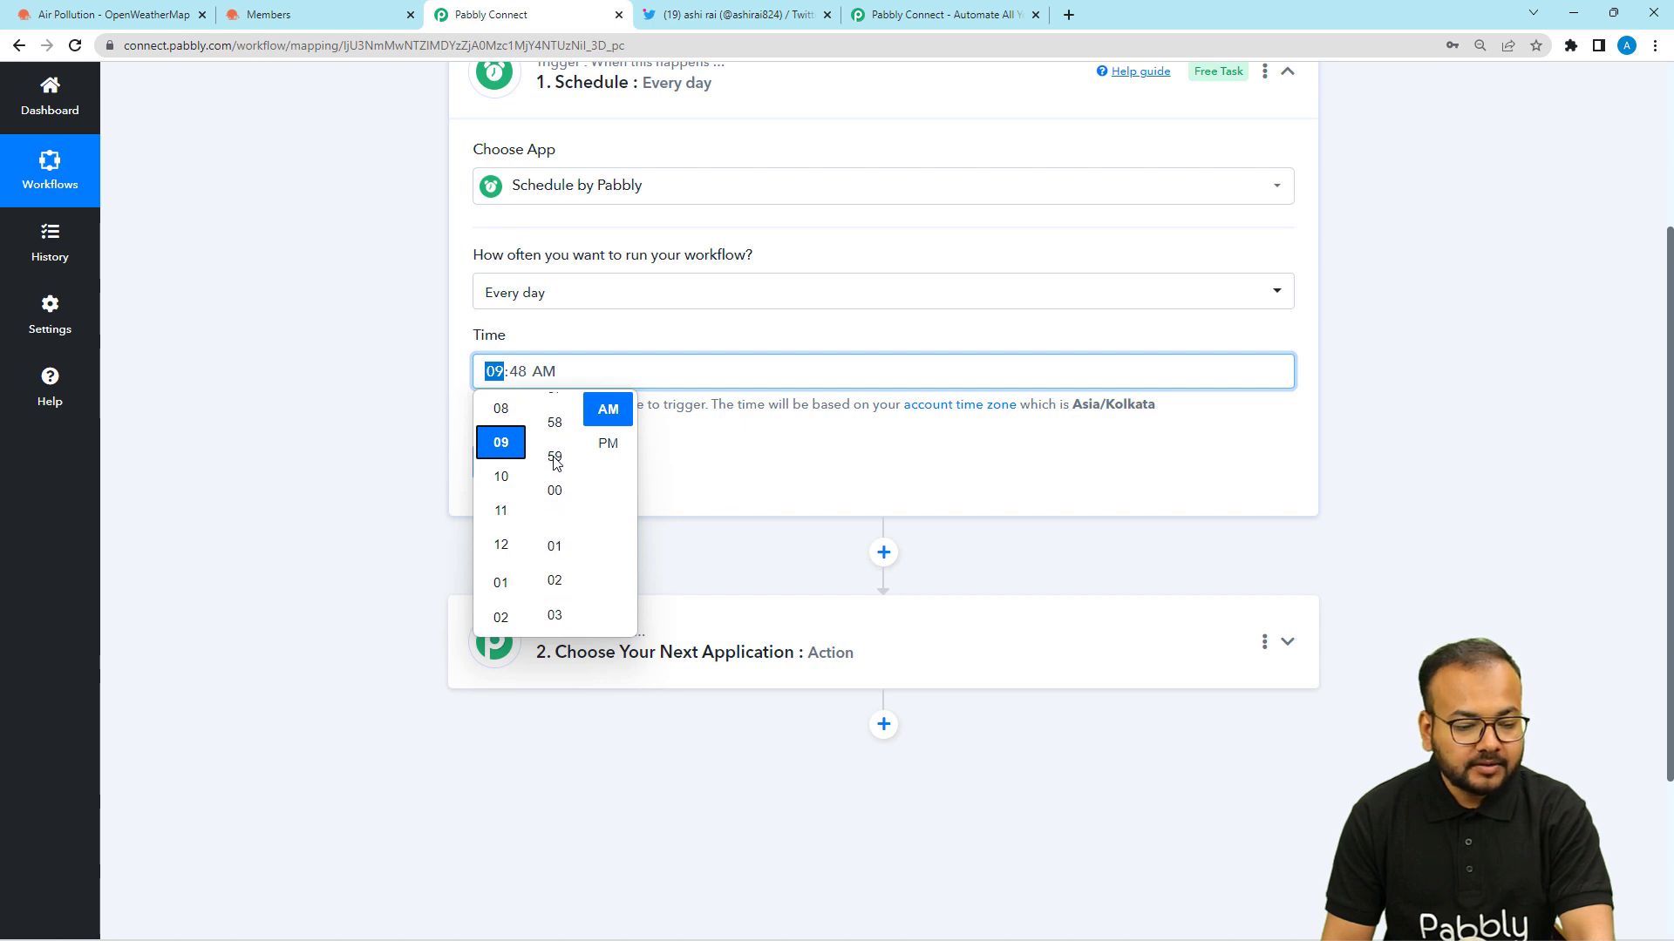
pyautogui.click(557, 496)
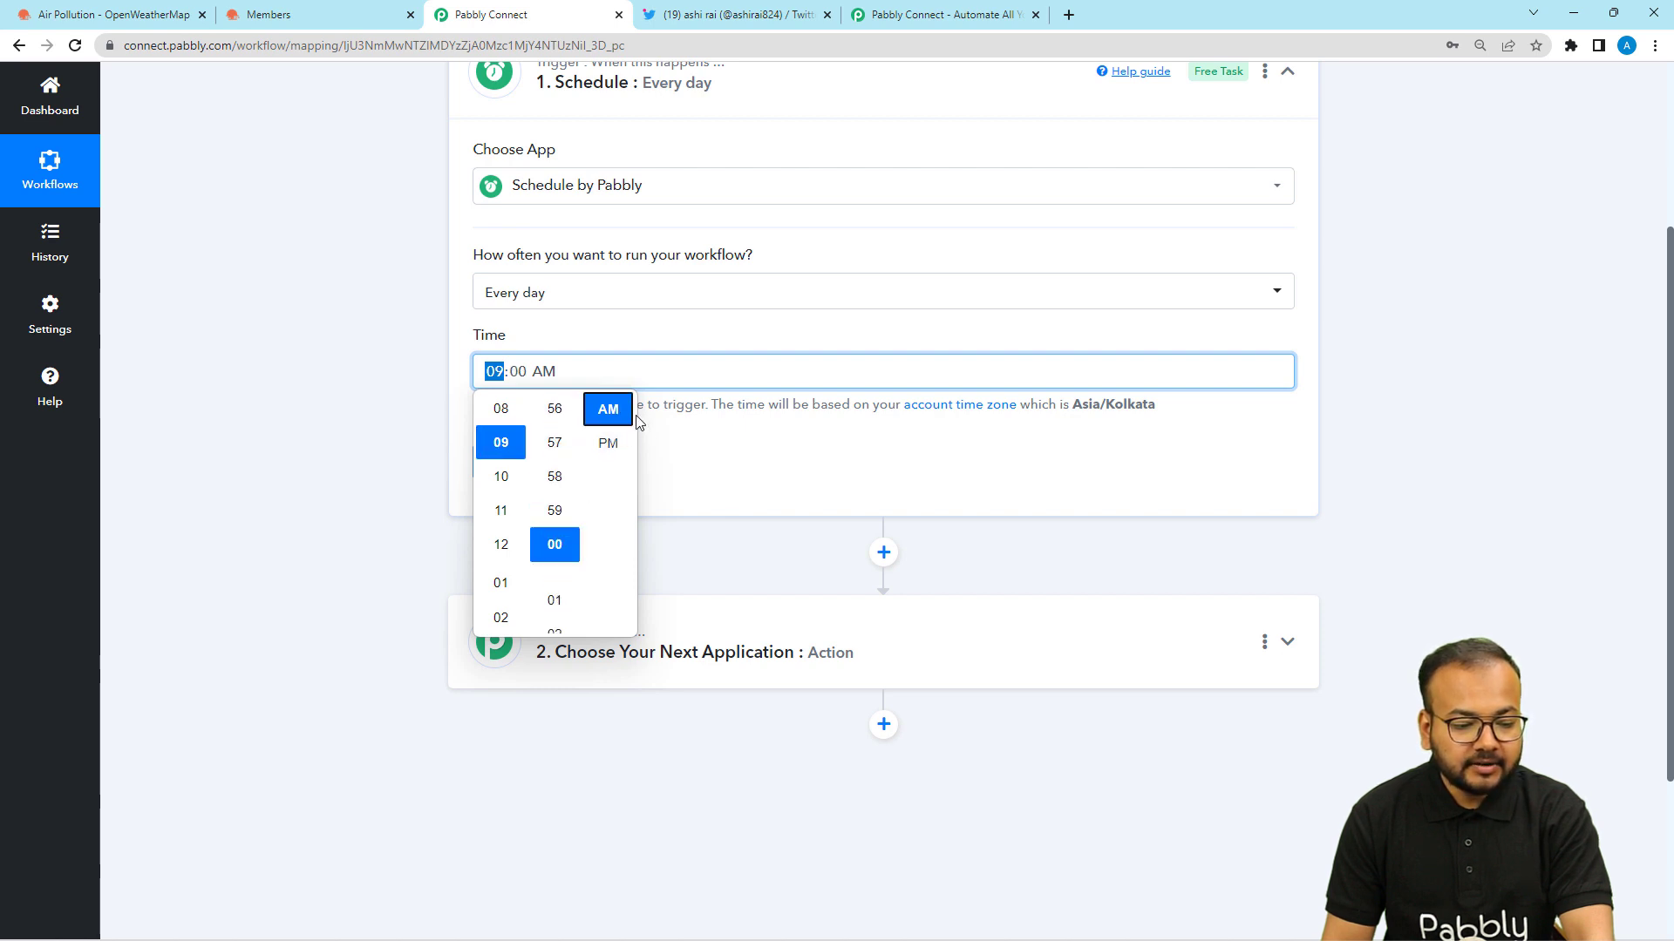
pyautogui.click(674, 441)
pyautogui.click(484, 469)
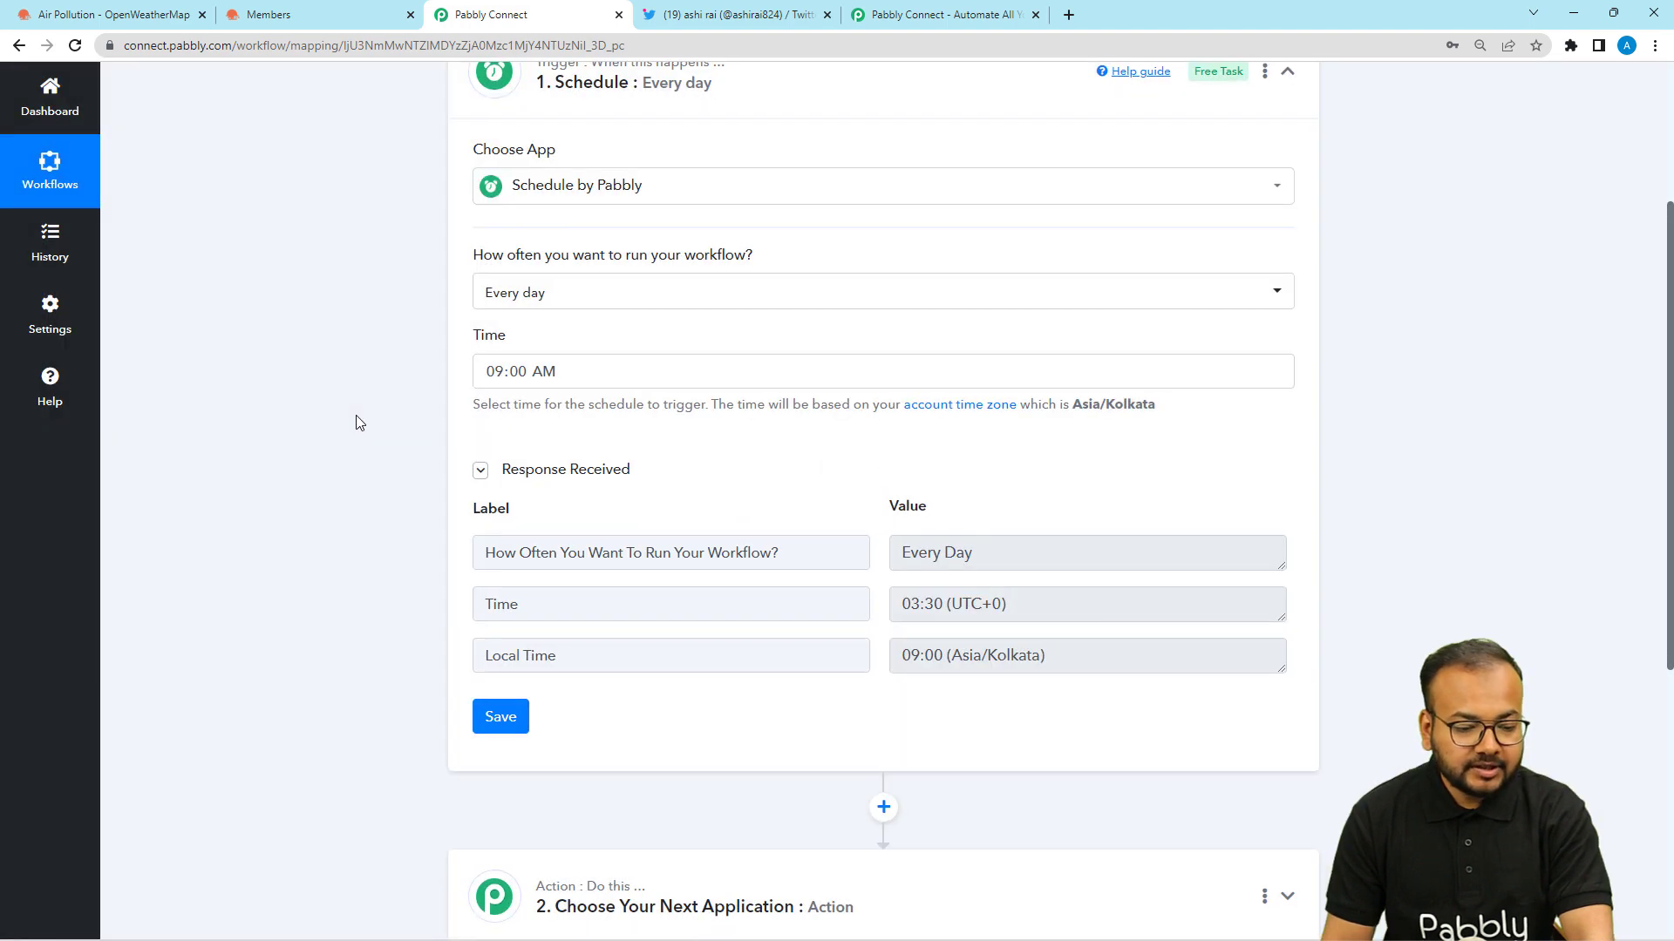
# Choose API by Pabbly as the application for the workflow's second step, the action
pyautogui.scroll(-2, 356, 423)
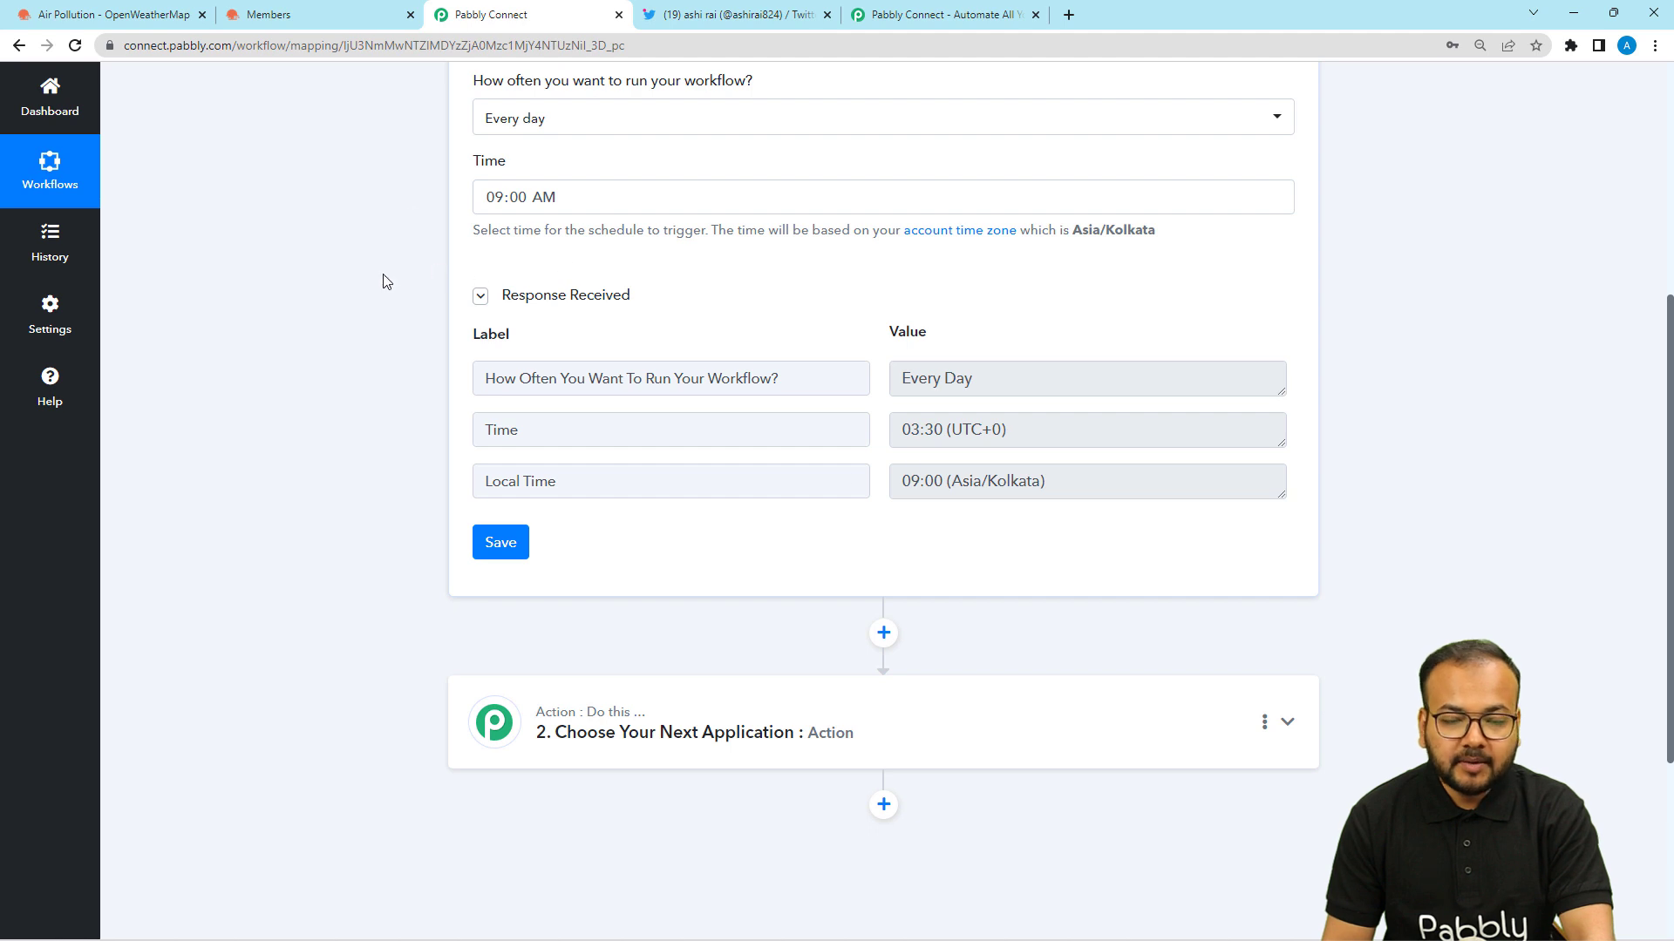
pyautogui.scroll(-2, 383, 279)
pyautogui.scroll(-2, 384, 279)
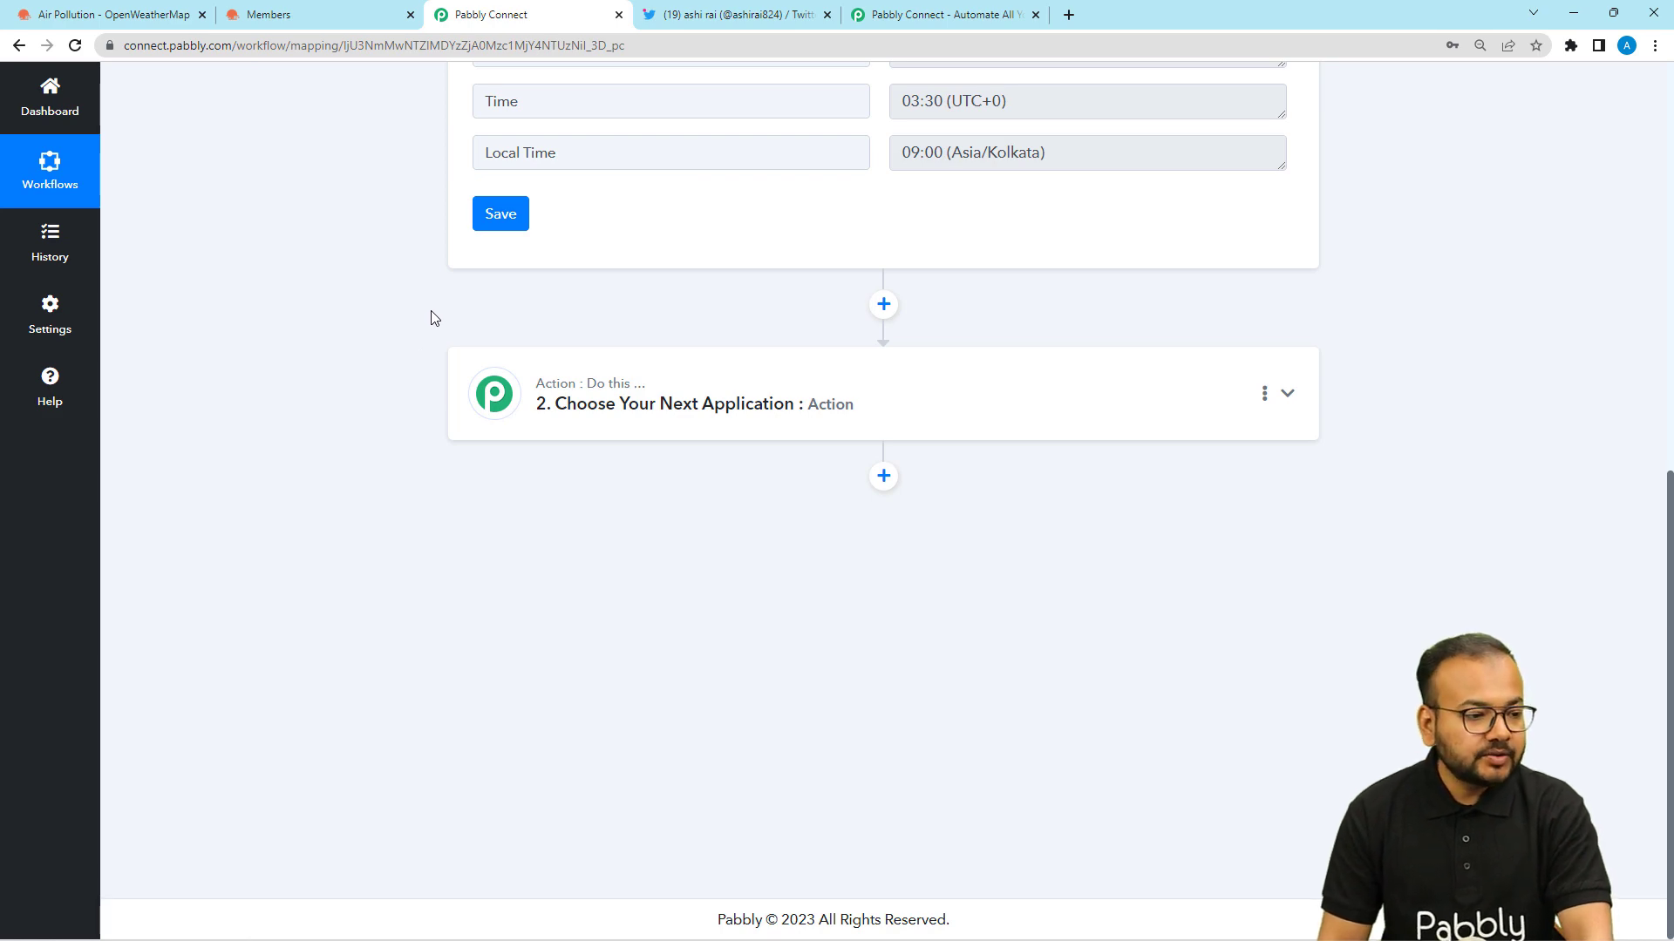
pyautogui.click(162, 16)
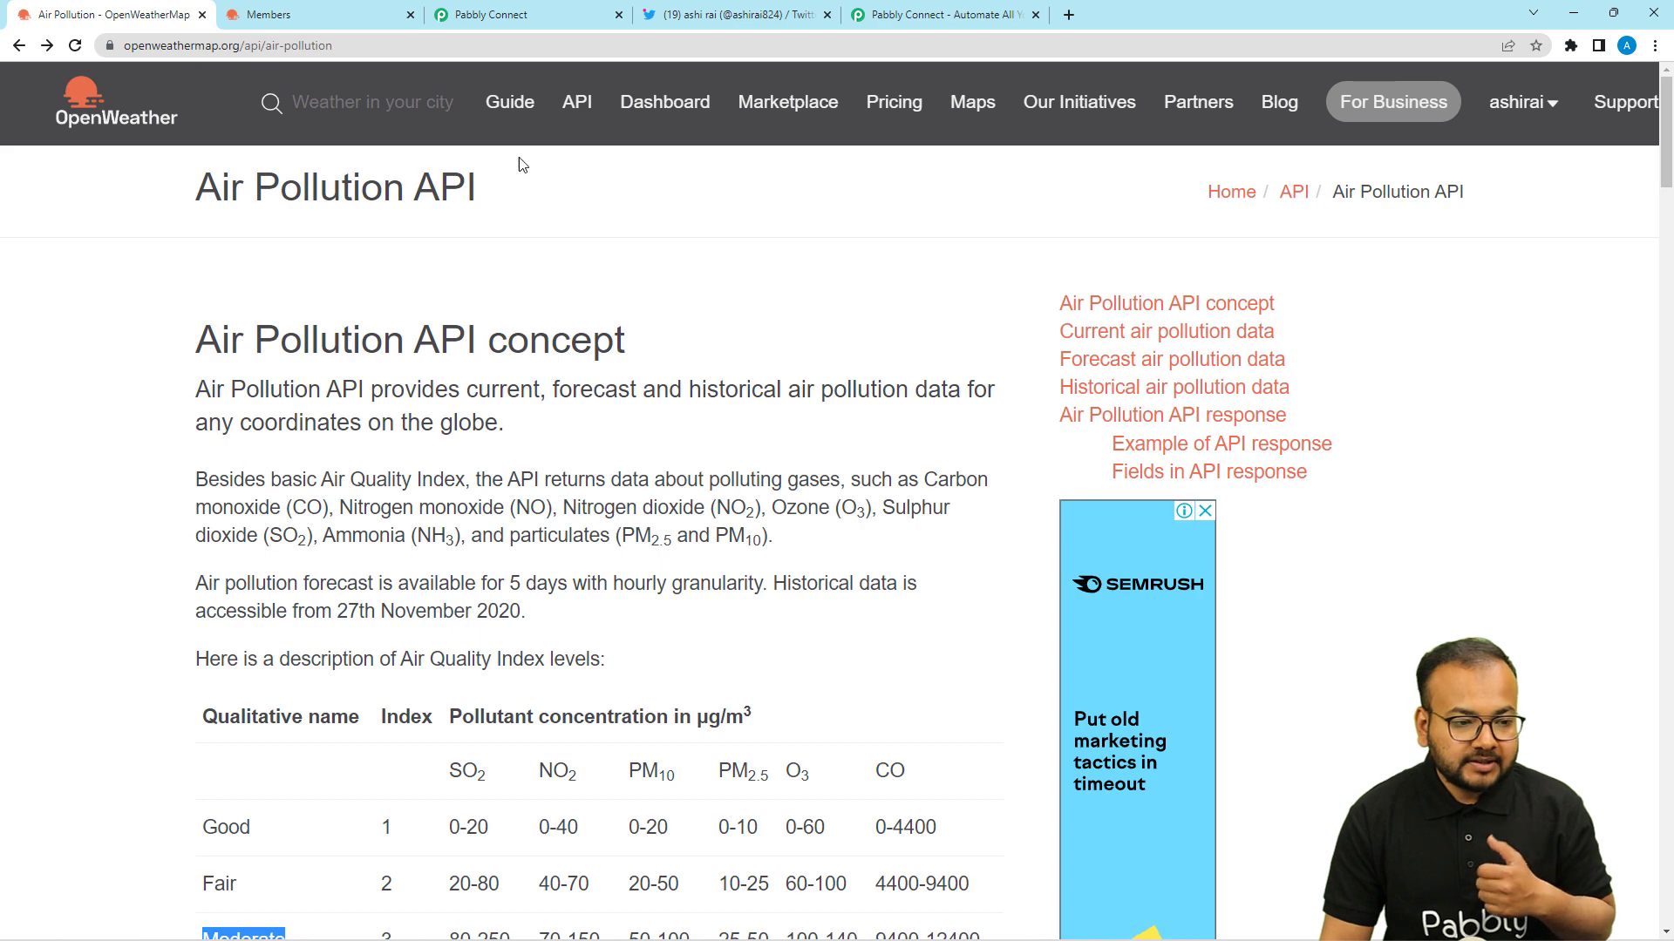
pyautogui.click(482, 16)
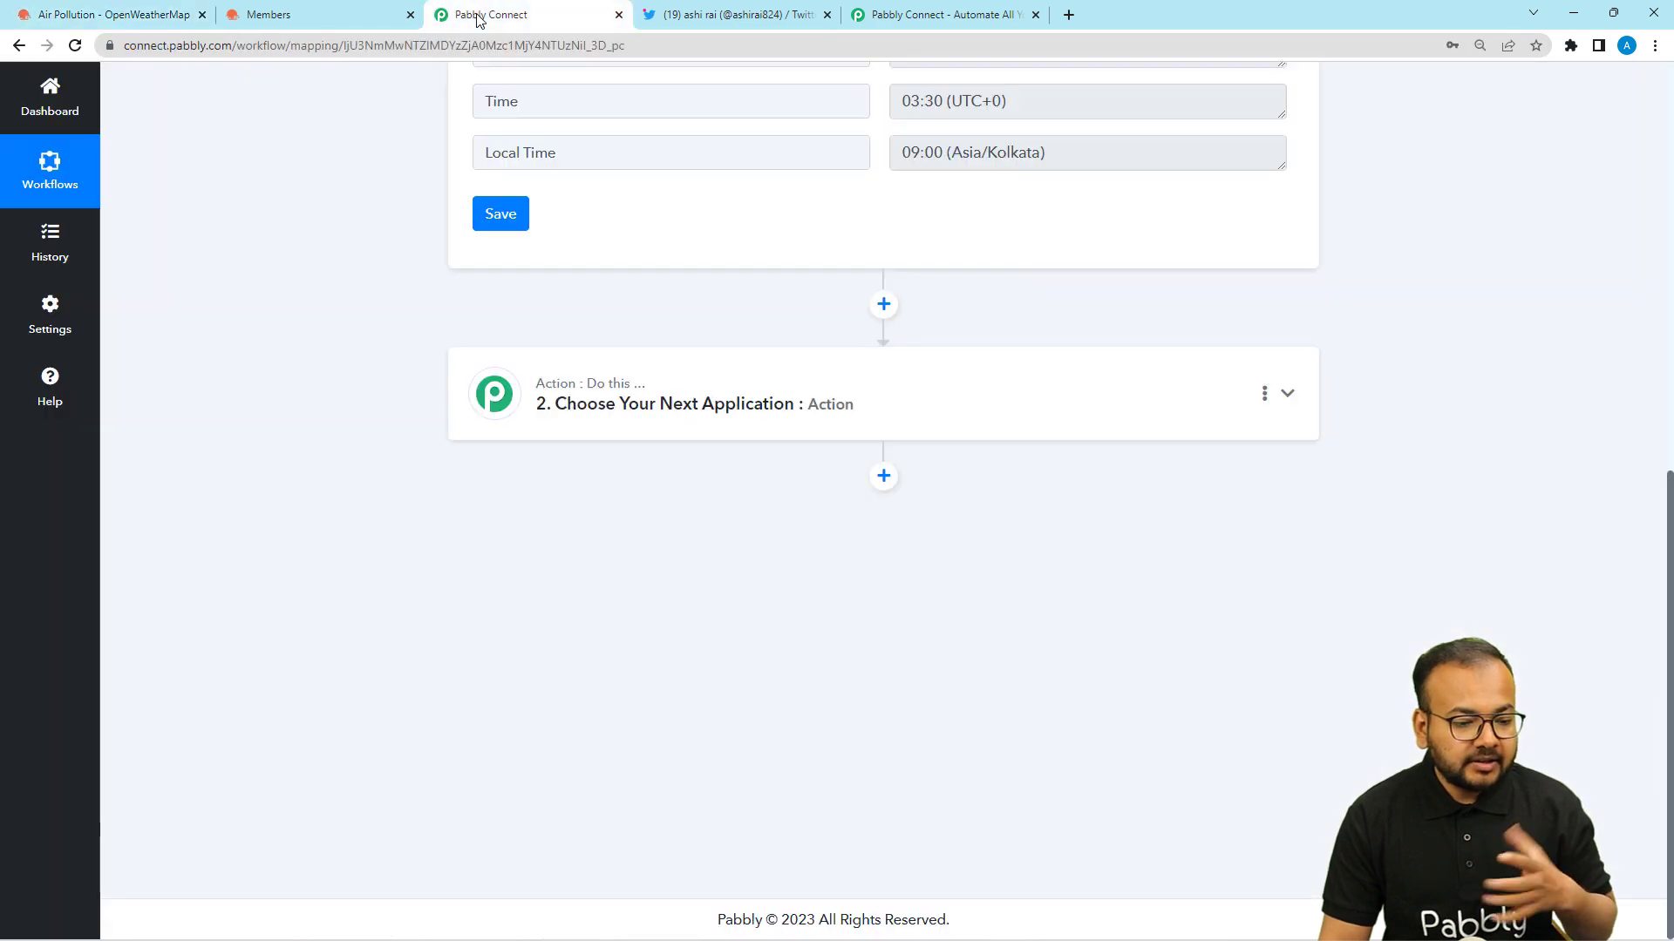
pyautogui.click(708, 436)
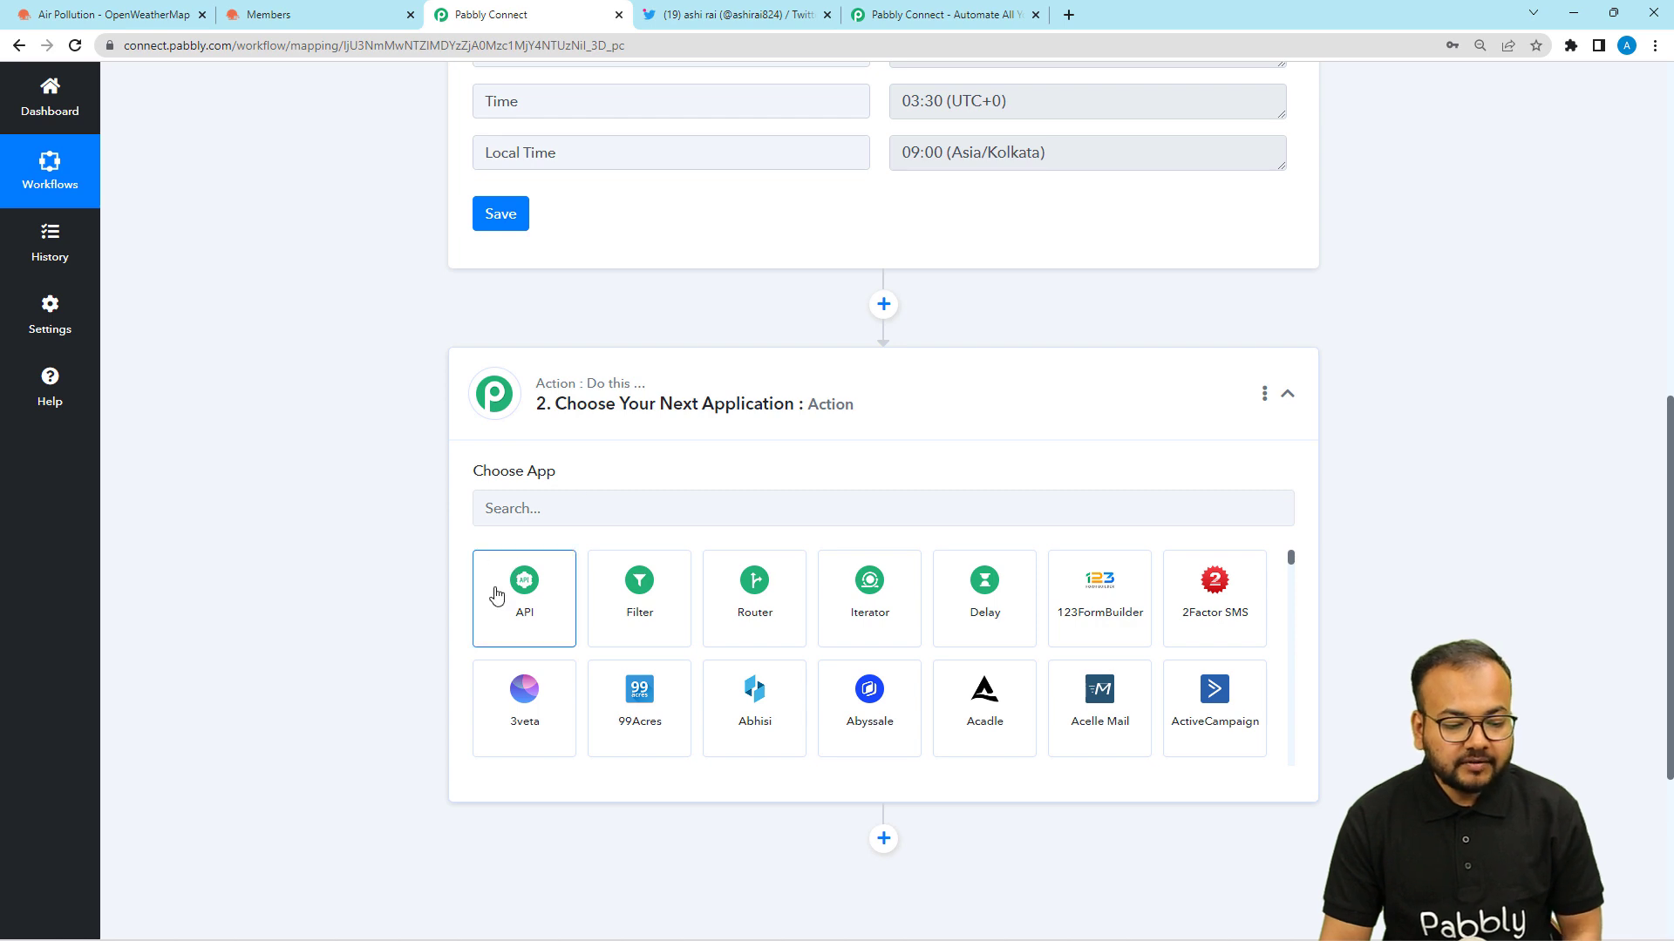
pyautogui.click(503, 601)
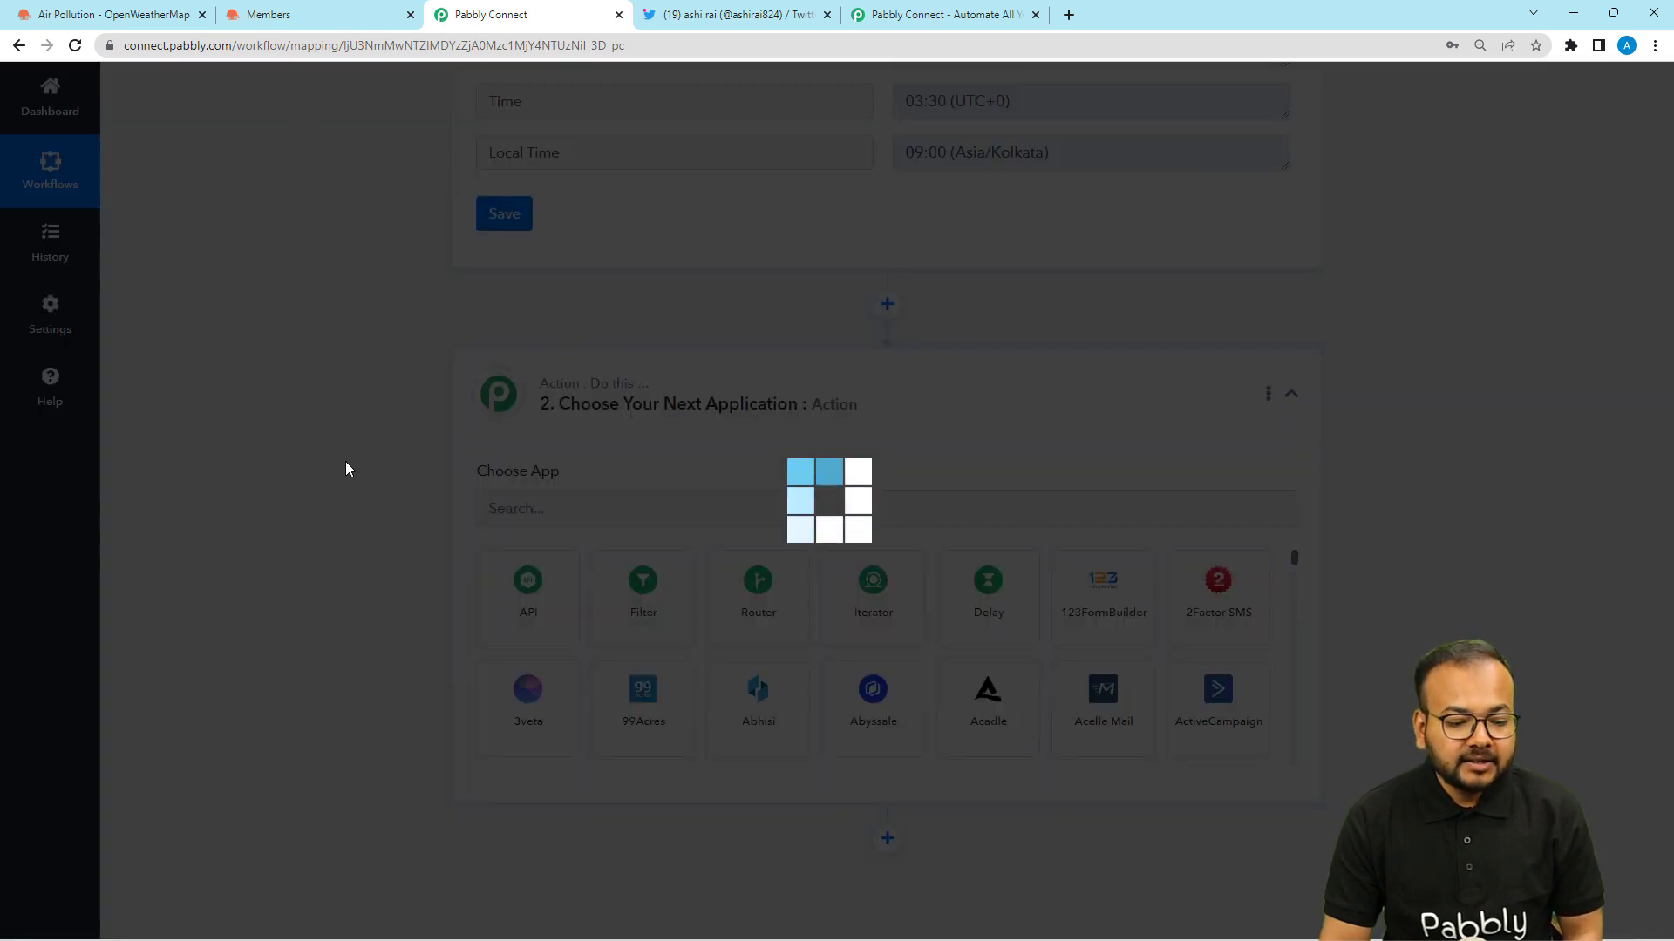
# Select GET as the action event of the API step
pyautogui.scroll(-3, 345, 469)
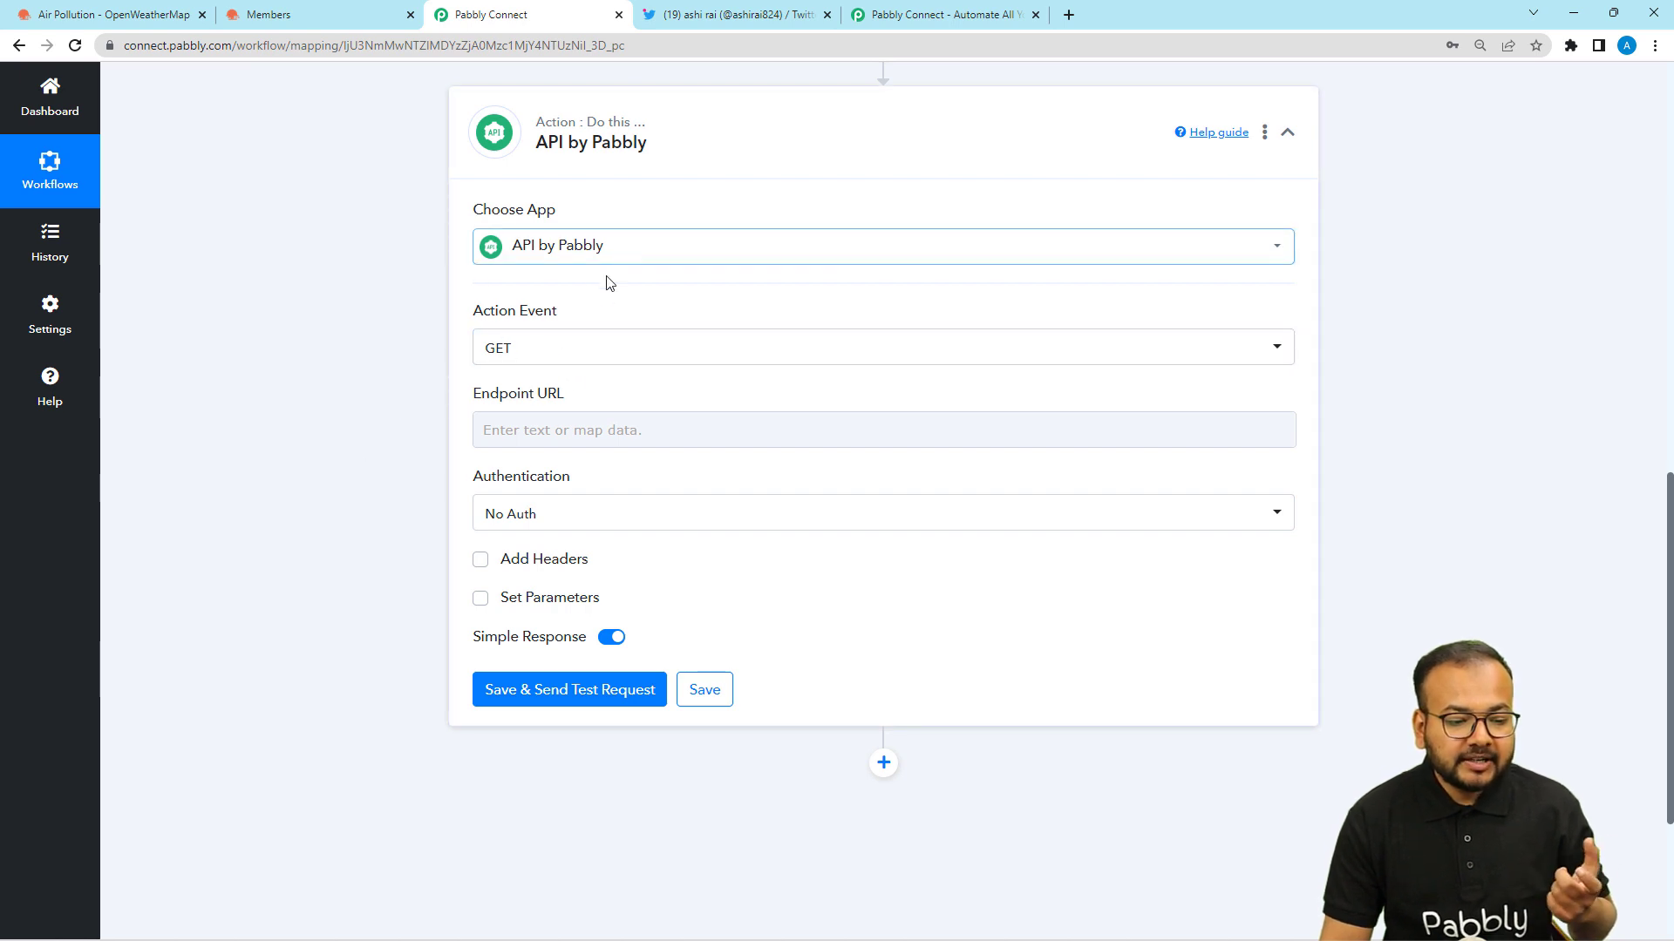
pyautogui.click(510, 359)
pyautogui.click(502, 433)
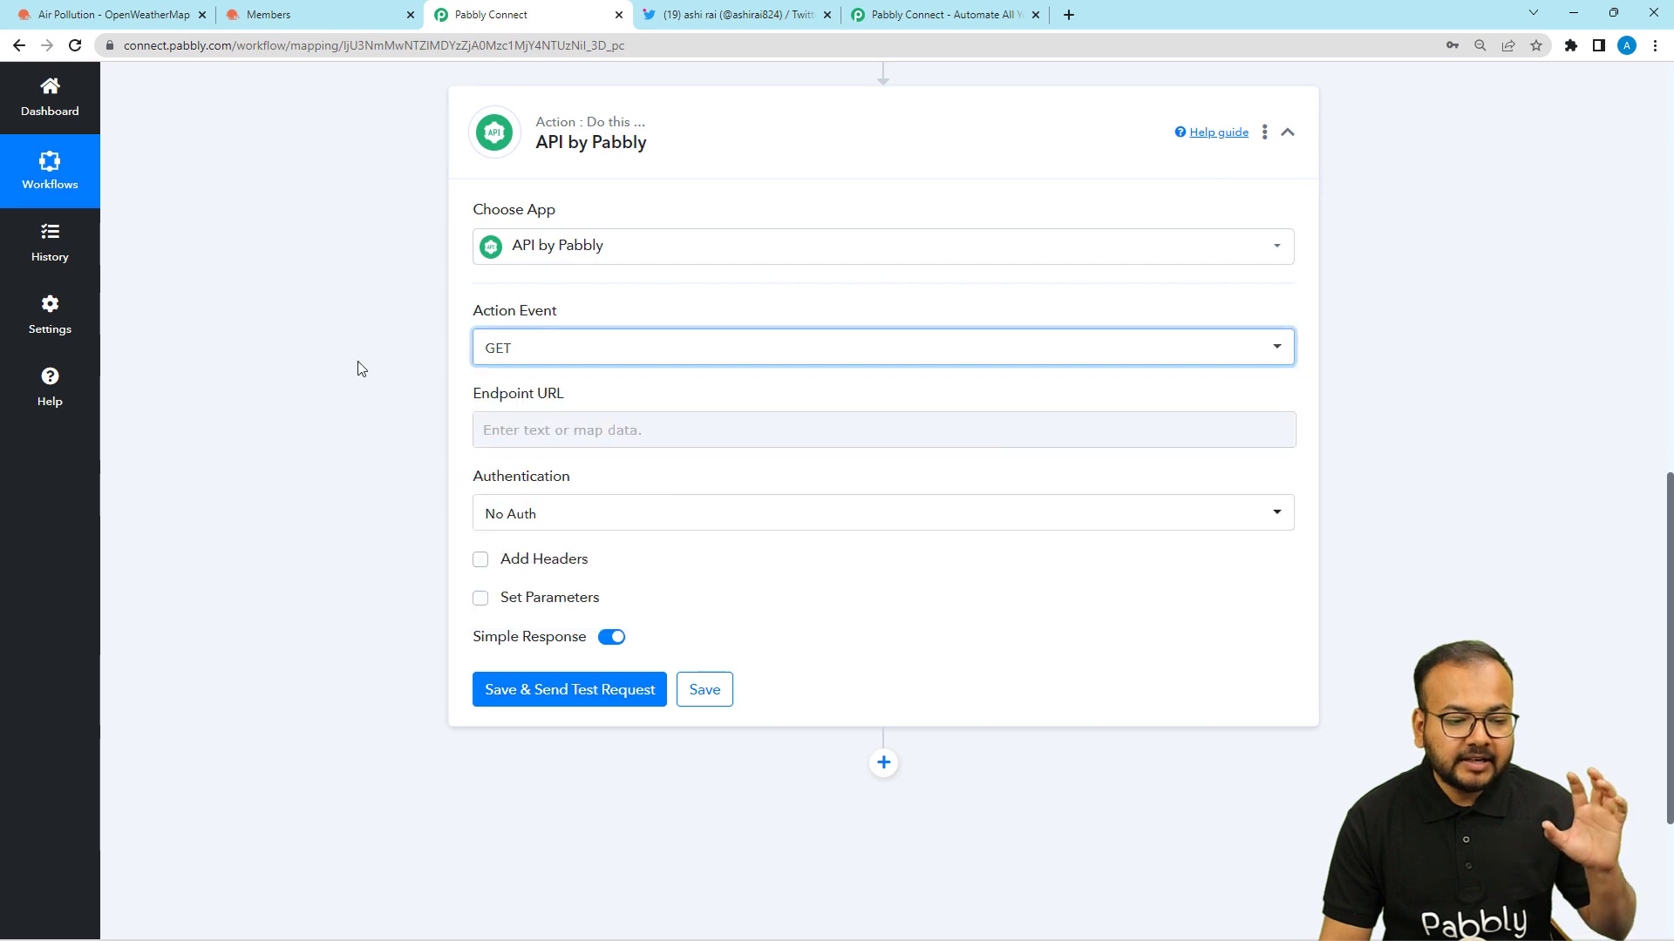
pyautogui.scroll(-2, 534, 362)
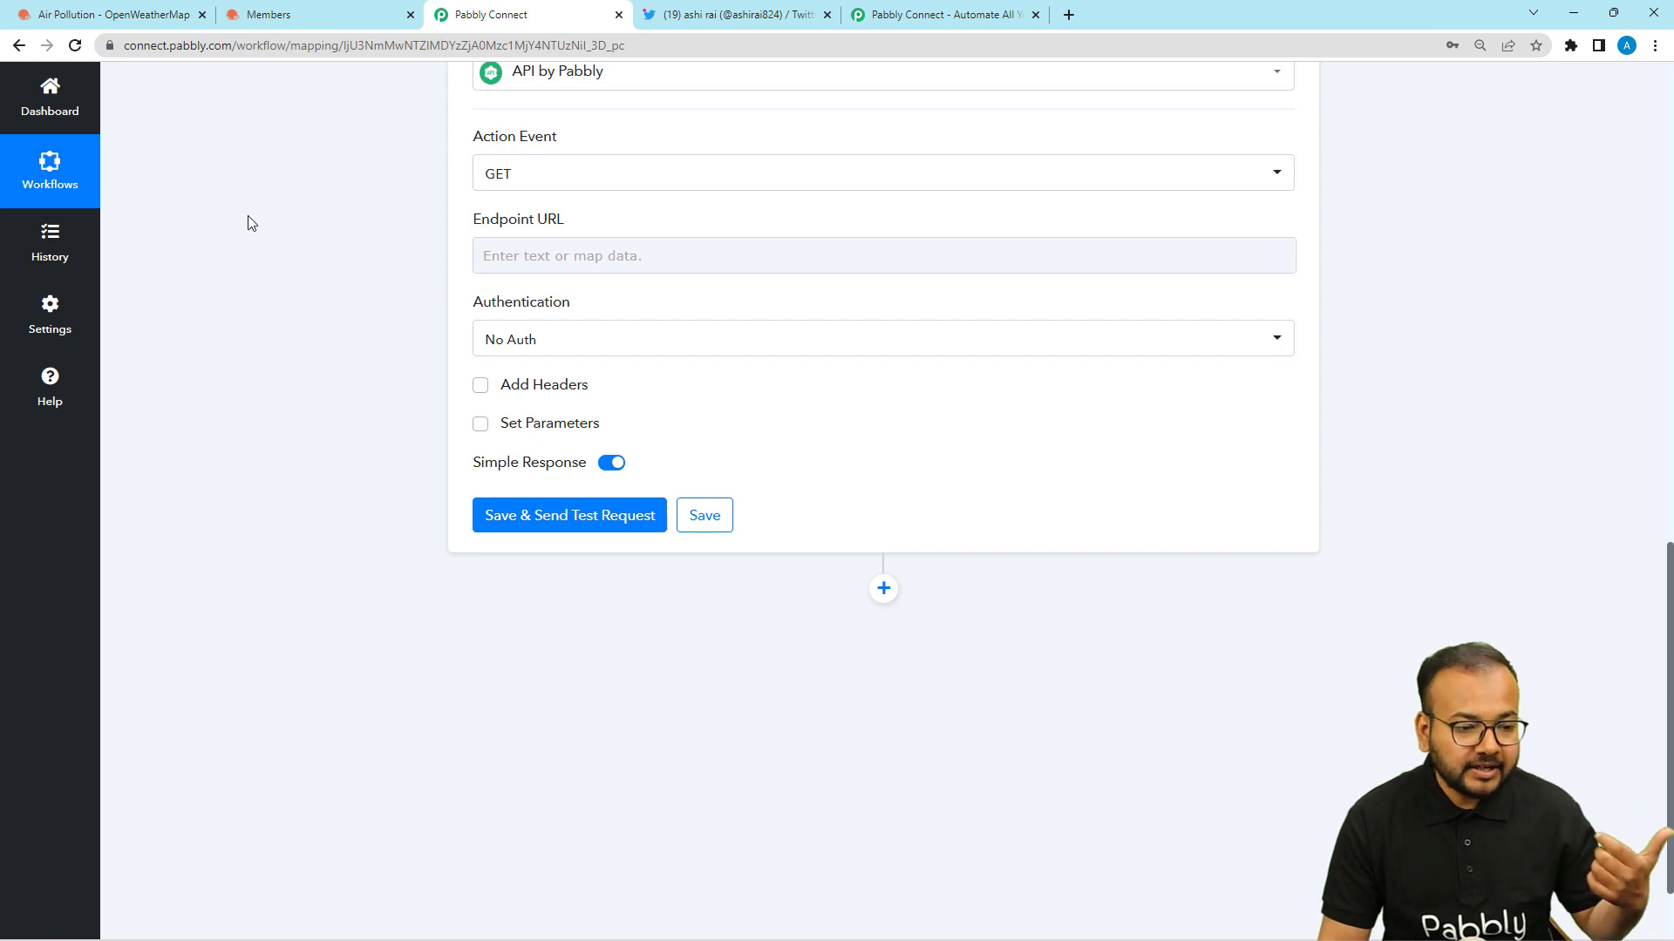
pyautogui.scroll(2, 268, 274)
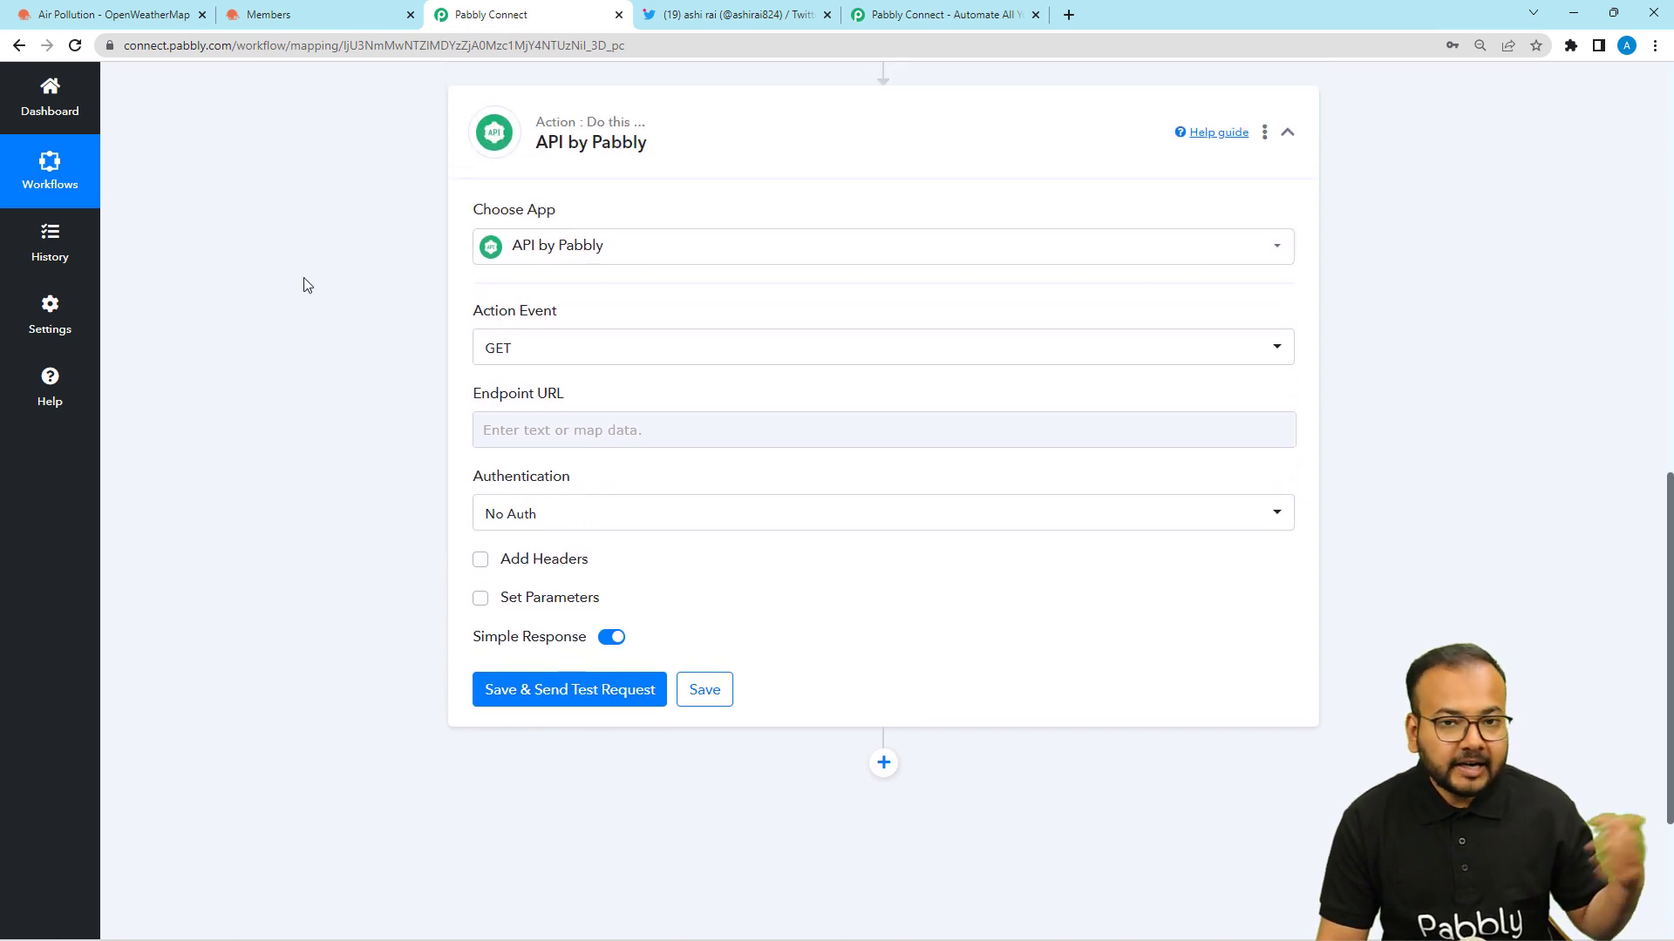
# Switch to the OpenWeather website and open its home page at openweathermap.org
pyautogui.click(159, 13)
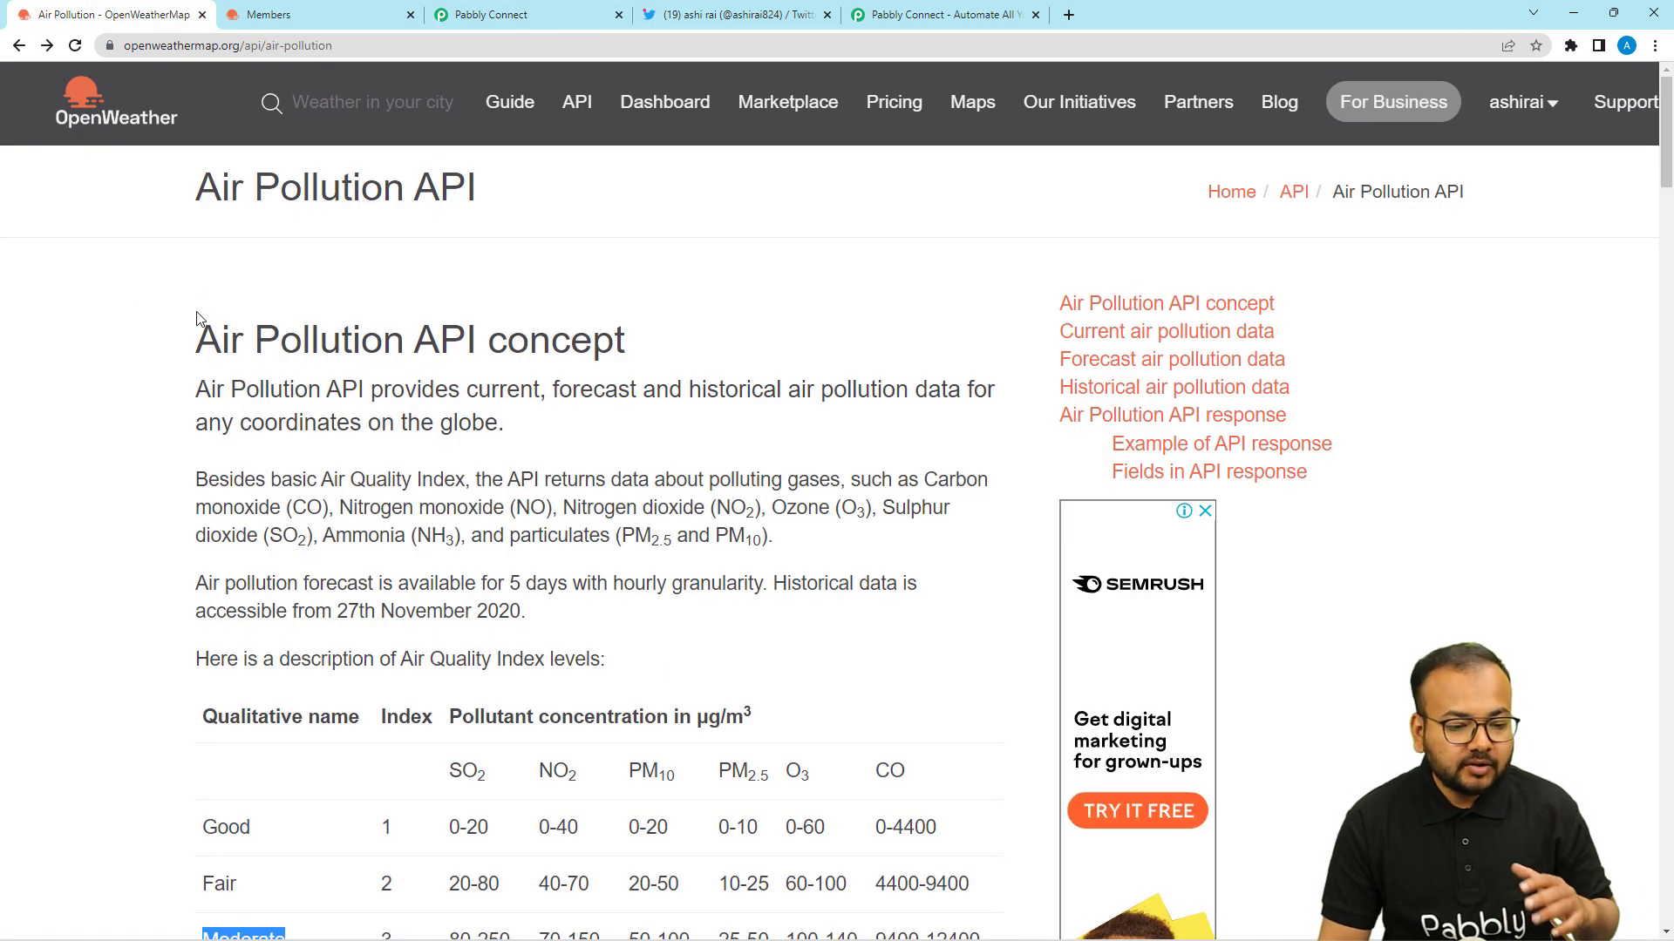
pyautogui.scroll(-2, 197, 319)
pyautogui.scroll(2, 198, 319)
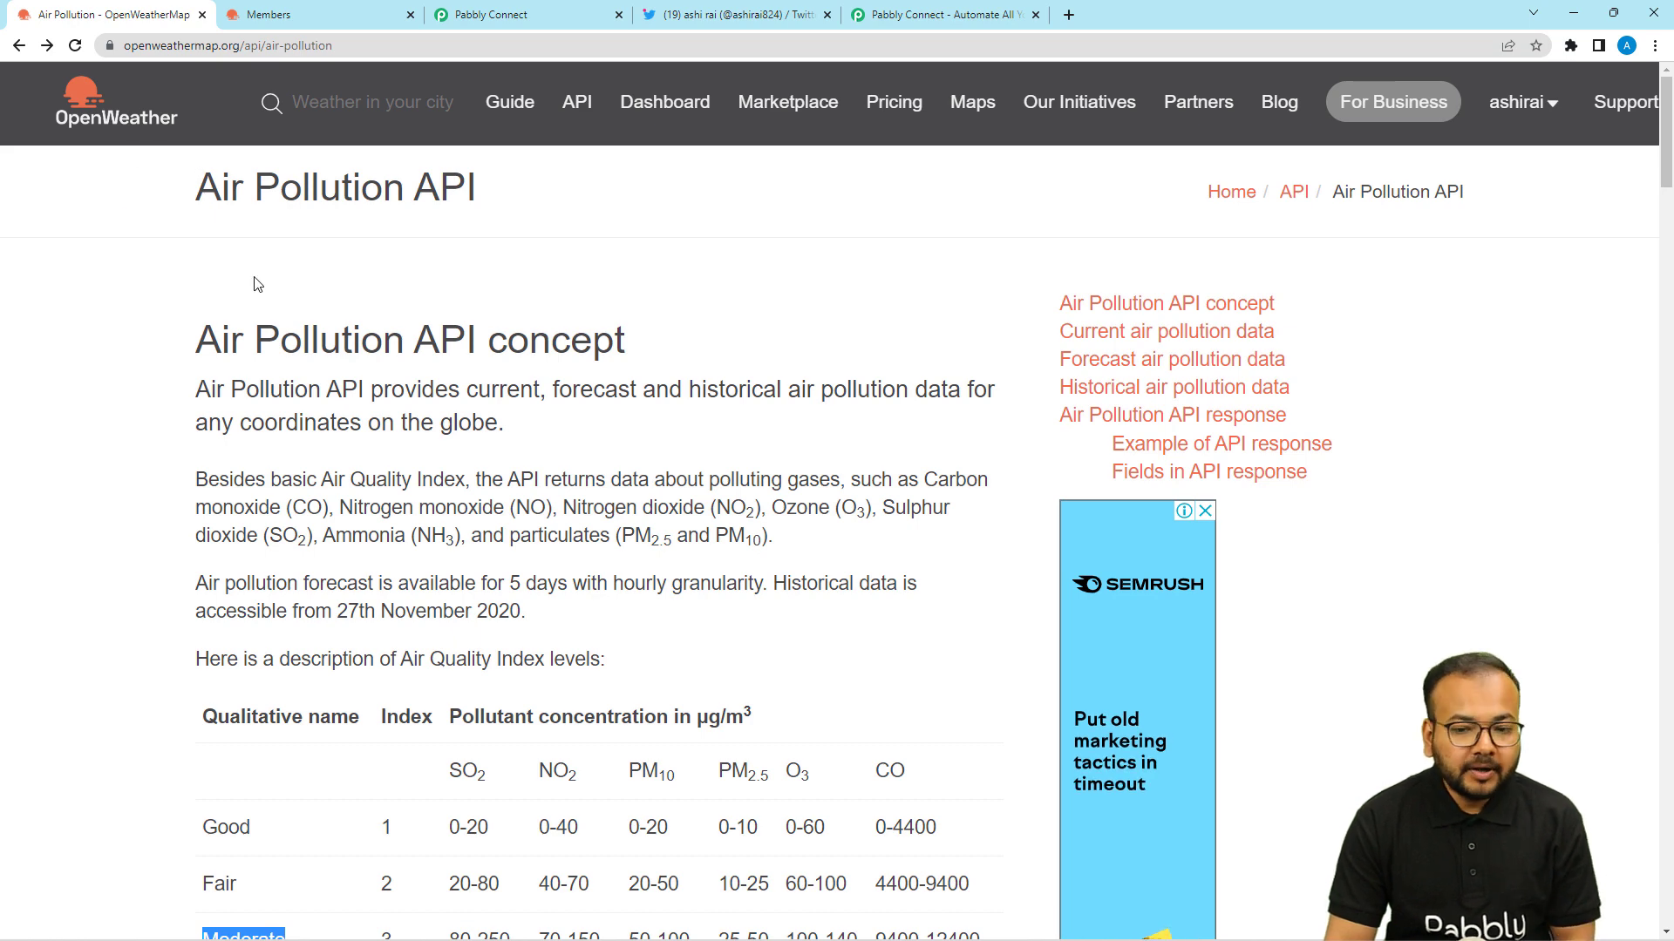
pyautogui.press('F5')
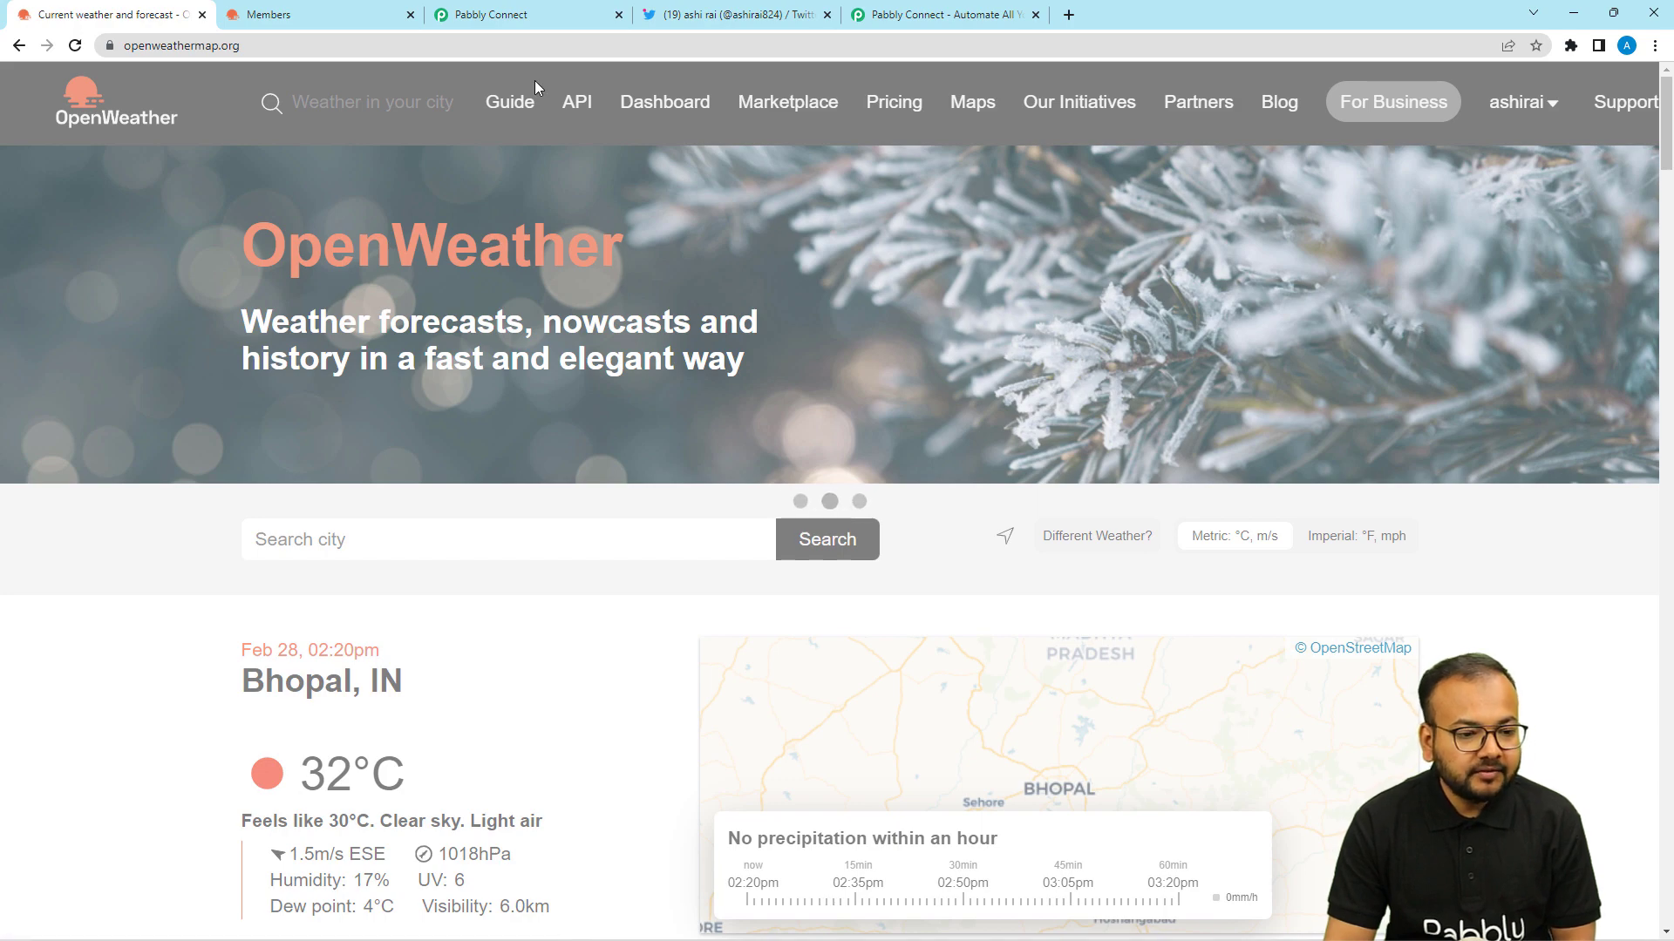
pyautogui.scroll(-3, 479, 384)
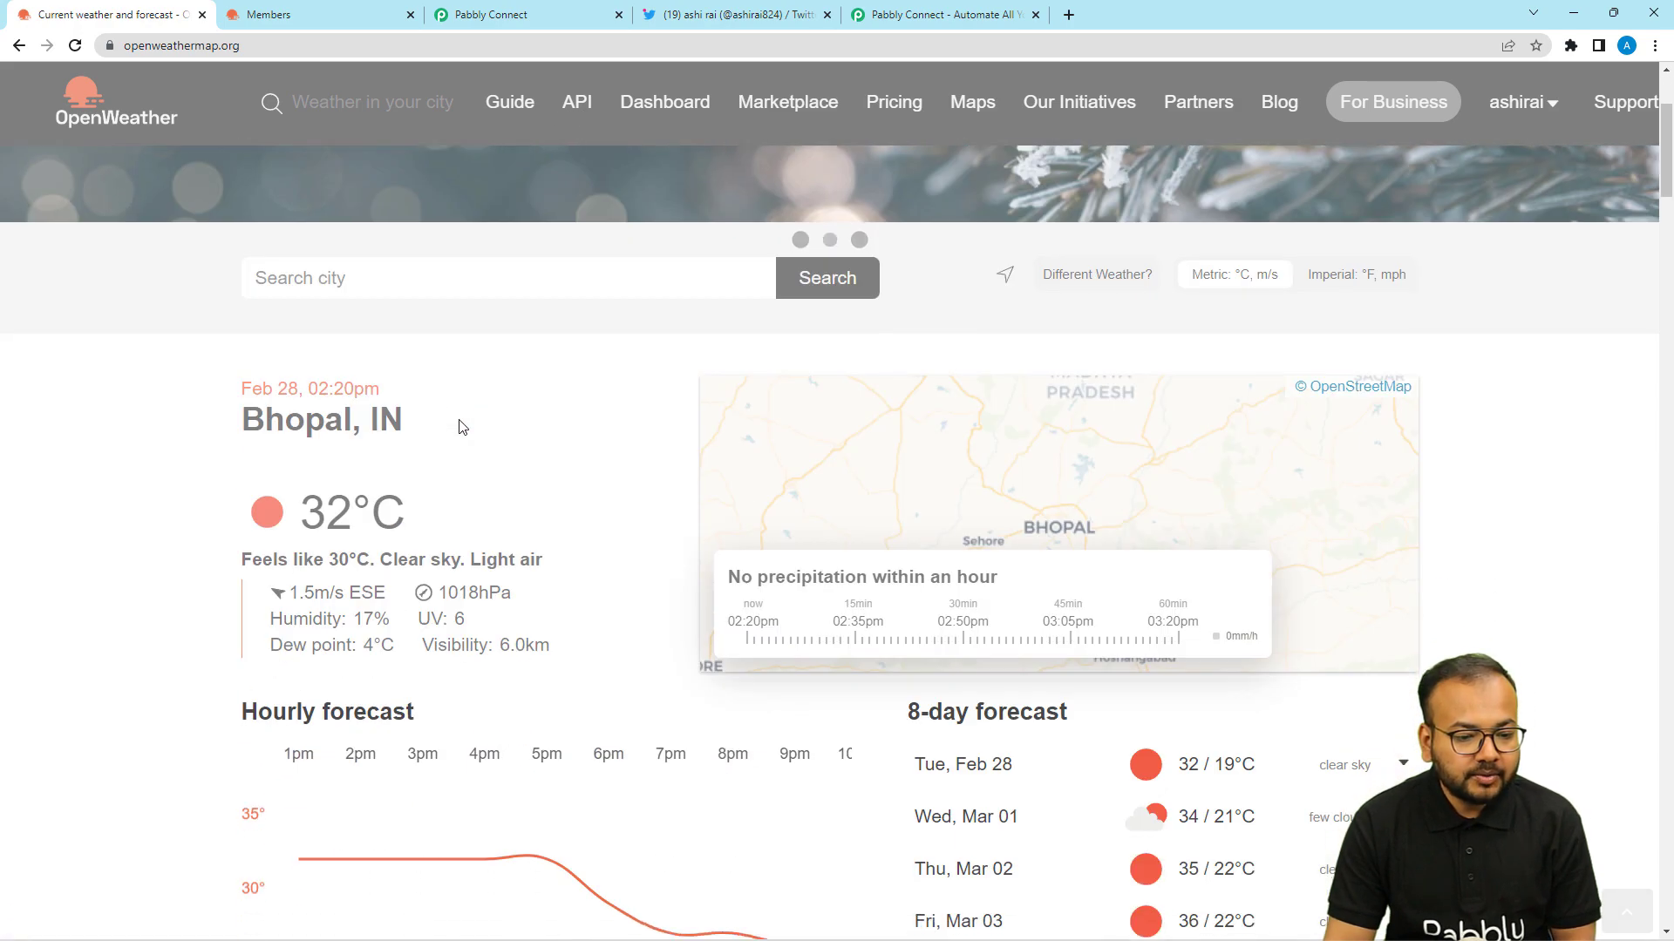
# Open the documentation of the Air Pollution API from OpenWeather's list of weather APIs
pyautogui.click(567, 110)
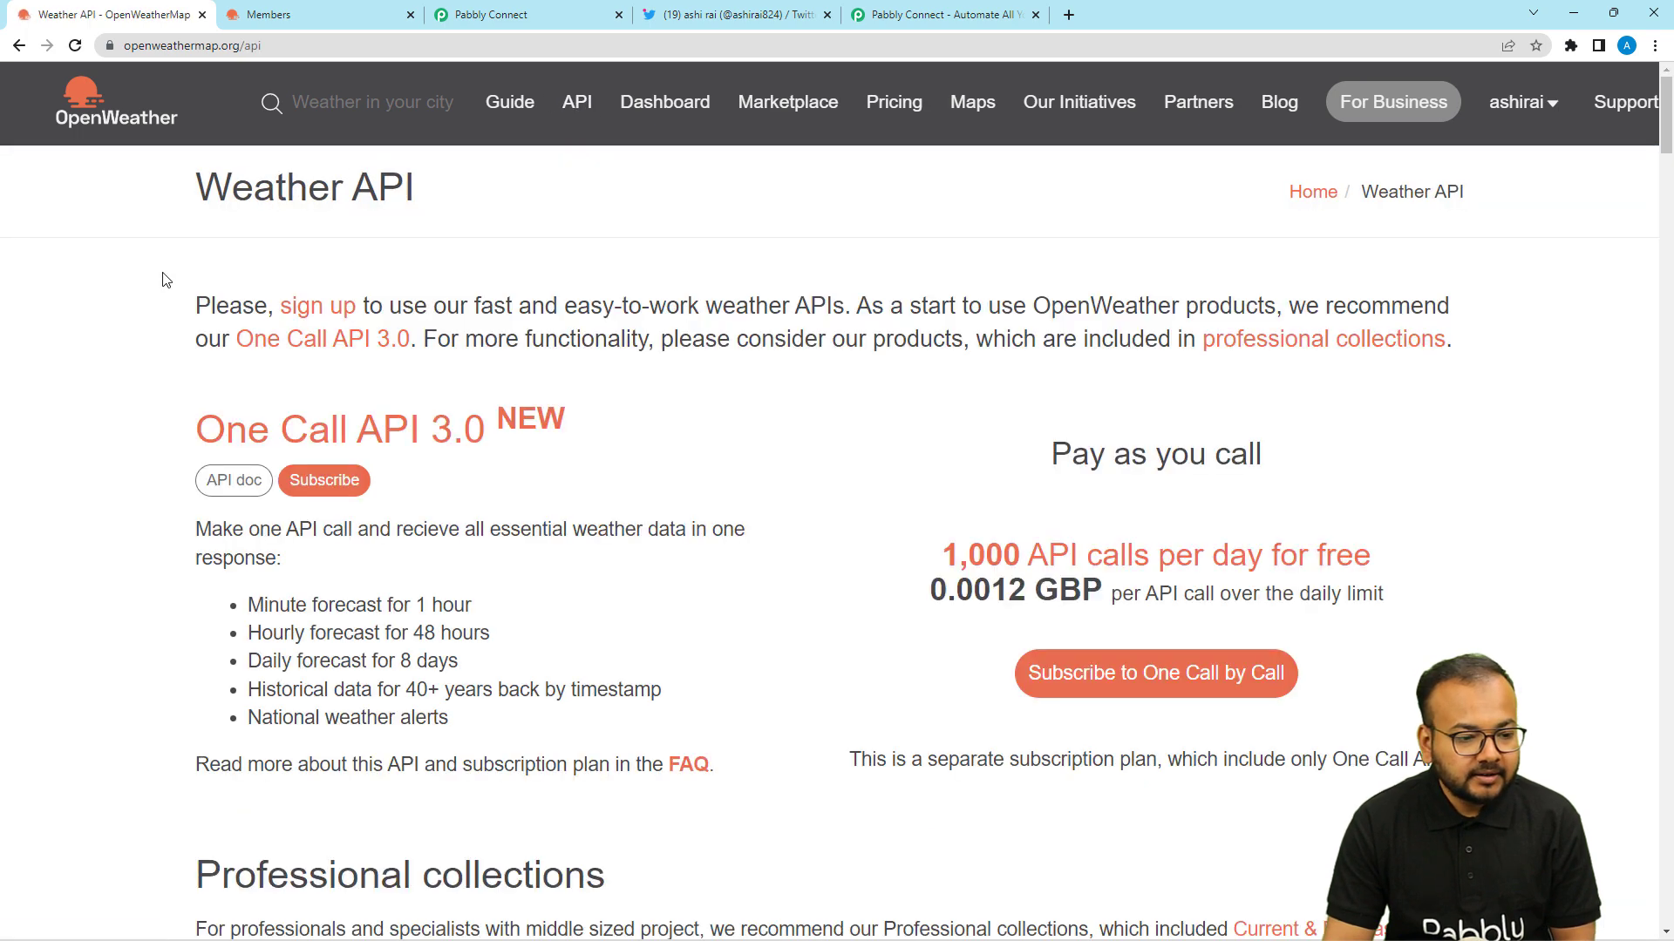
pyautogui.scroll(-4, 155, 353)
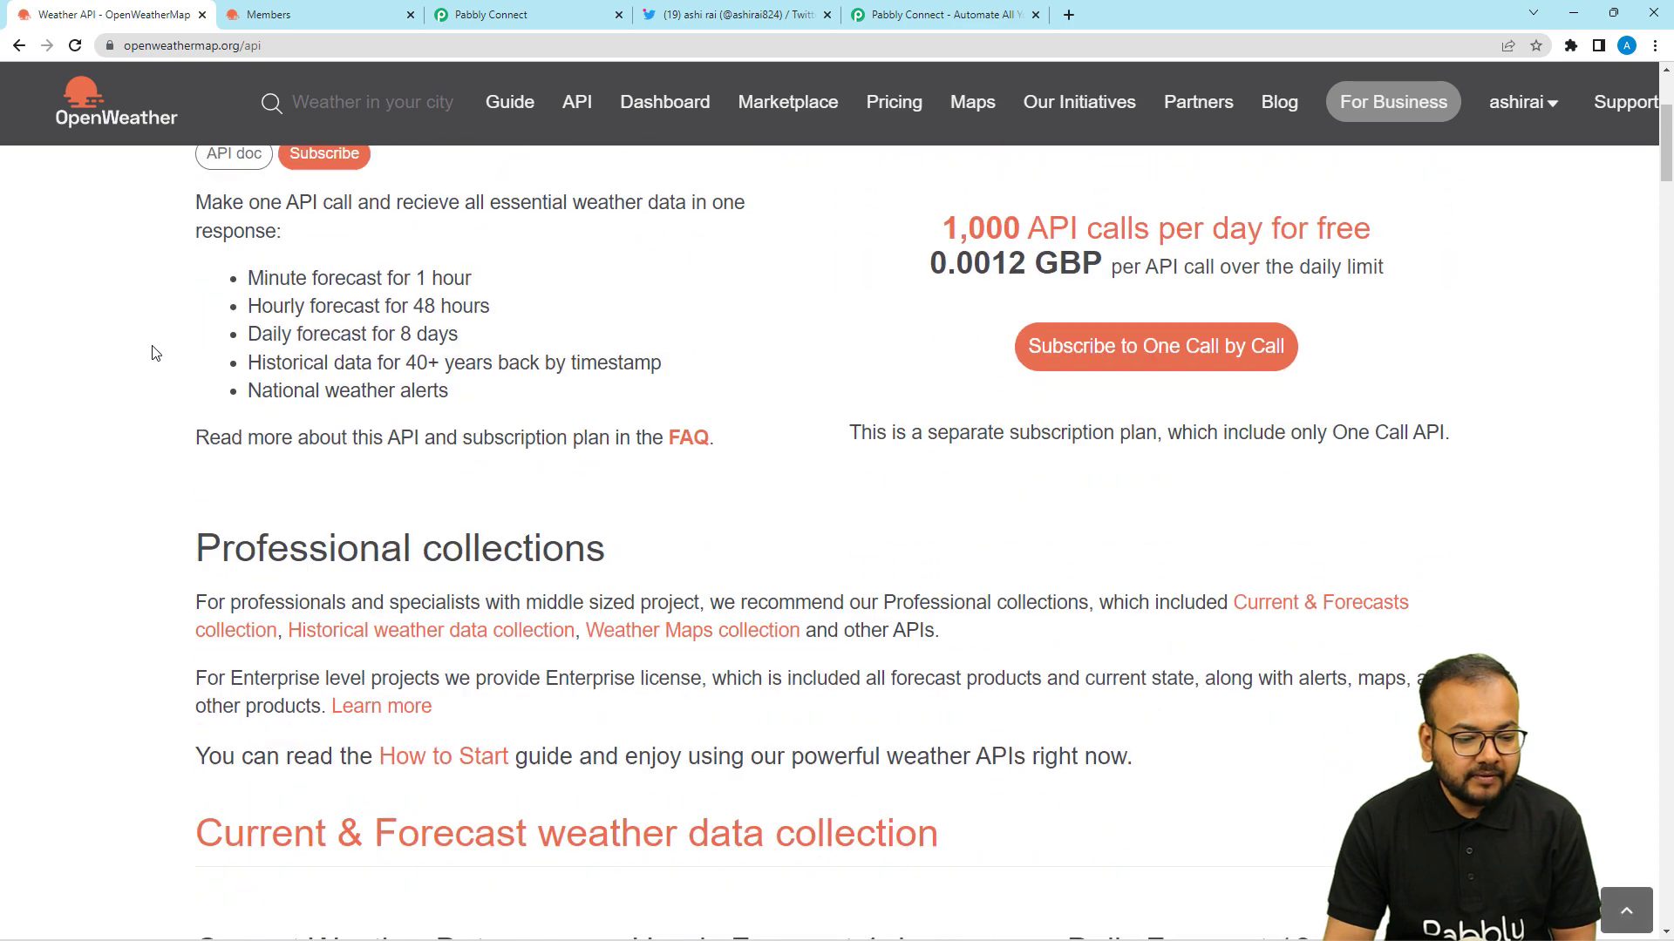
pyautogui.scroll(4, 155, 353)
pyautogui.scroll(-10, 155, 353)
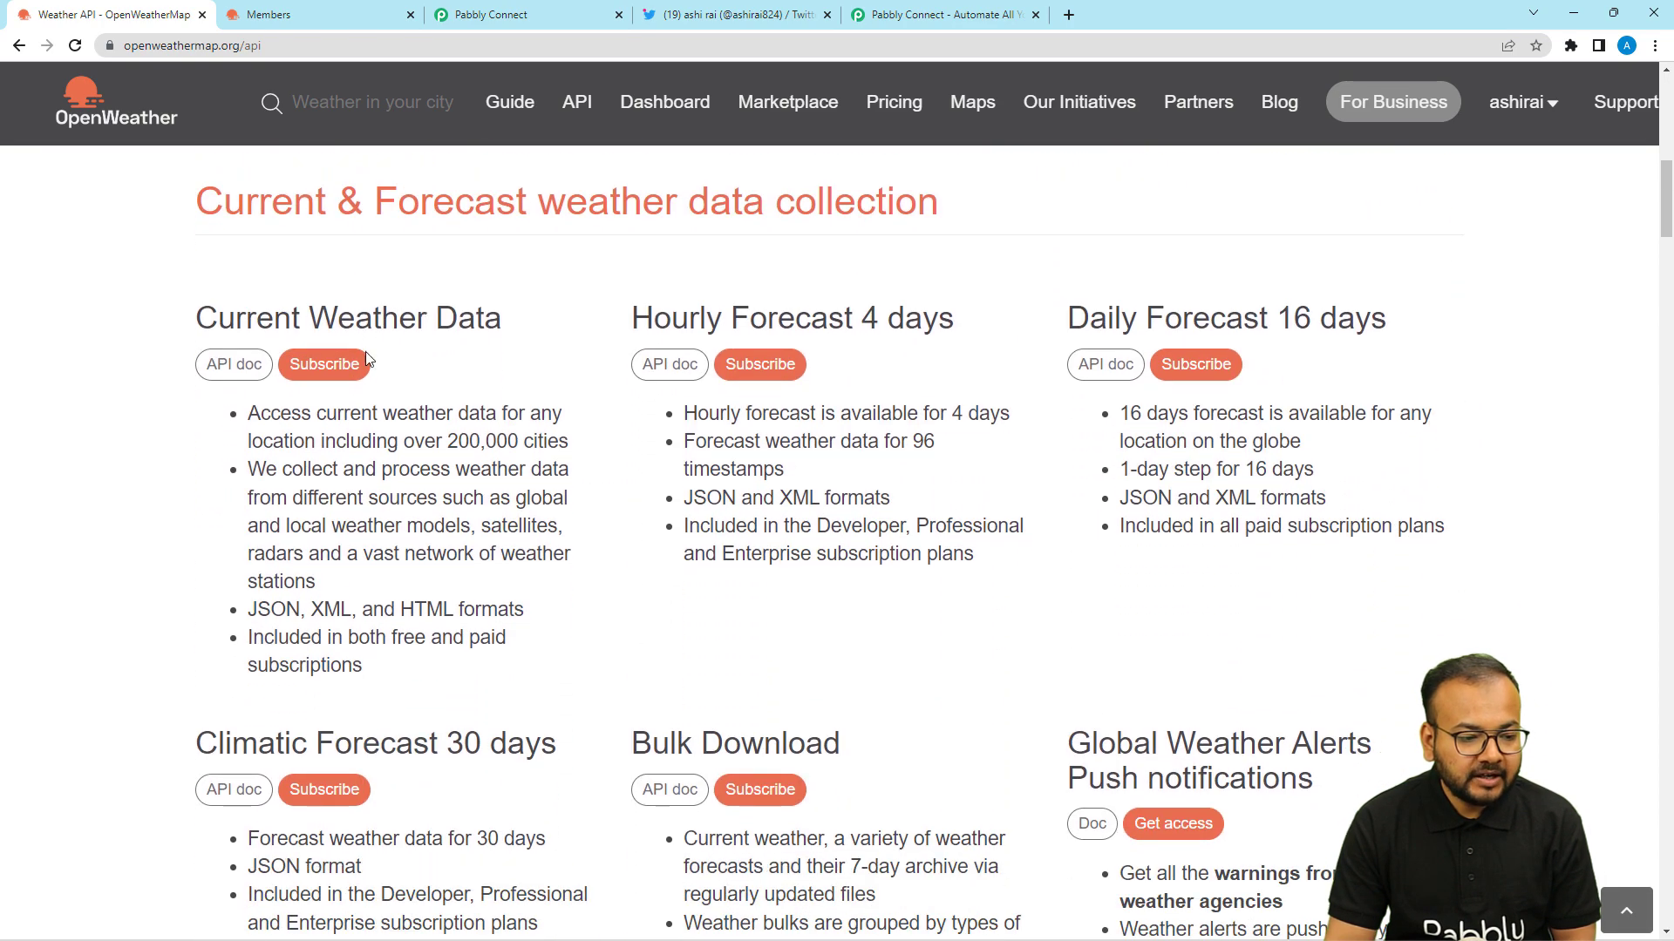
pyautogui.scroll(-3, 189, 358)
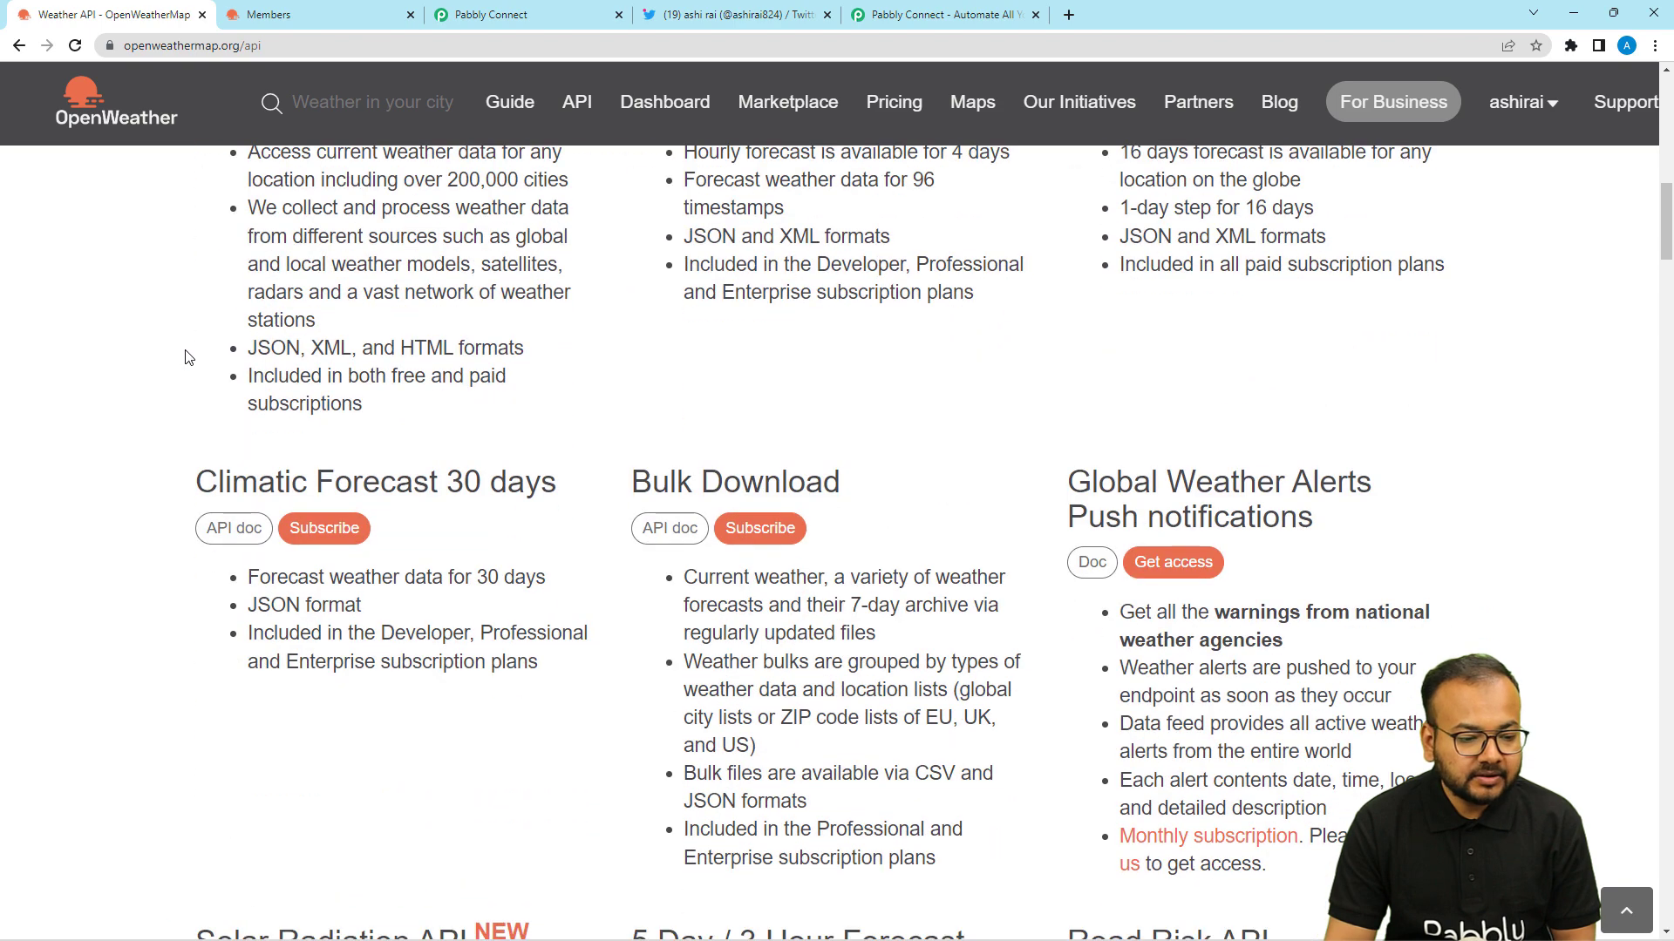
pyautogui.scroll(-7, 187, 357)
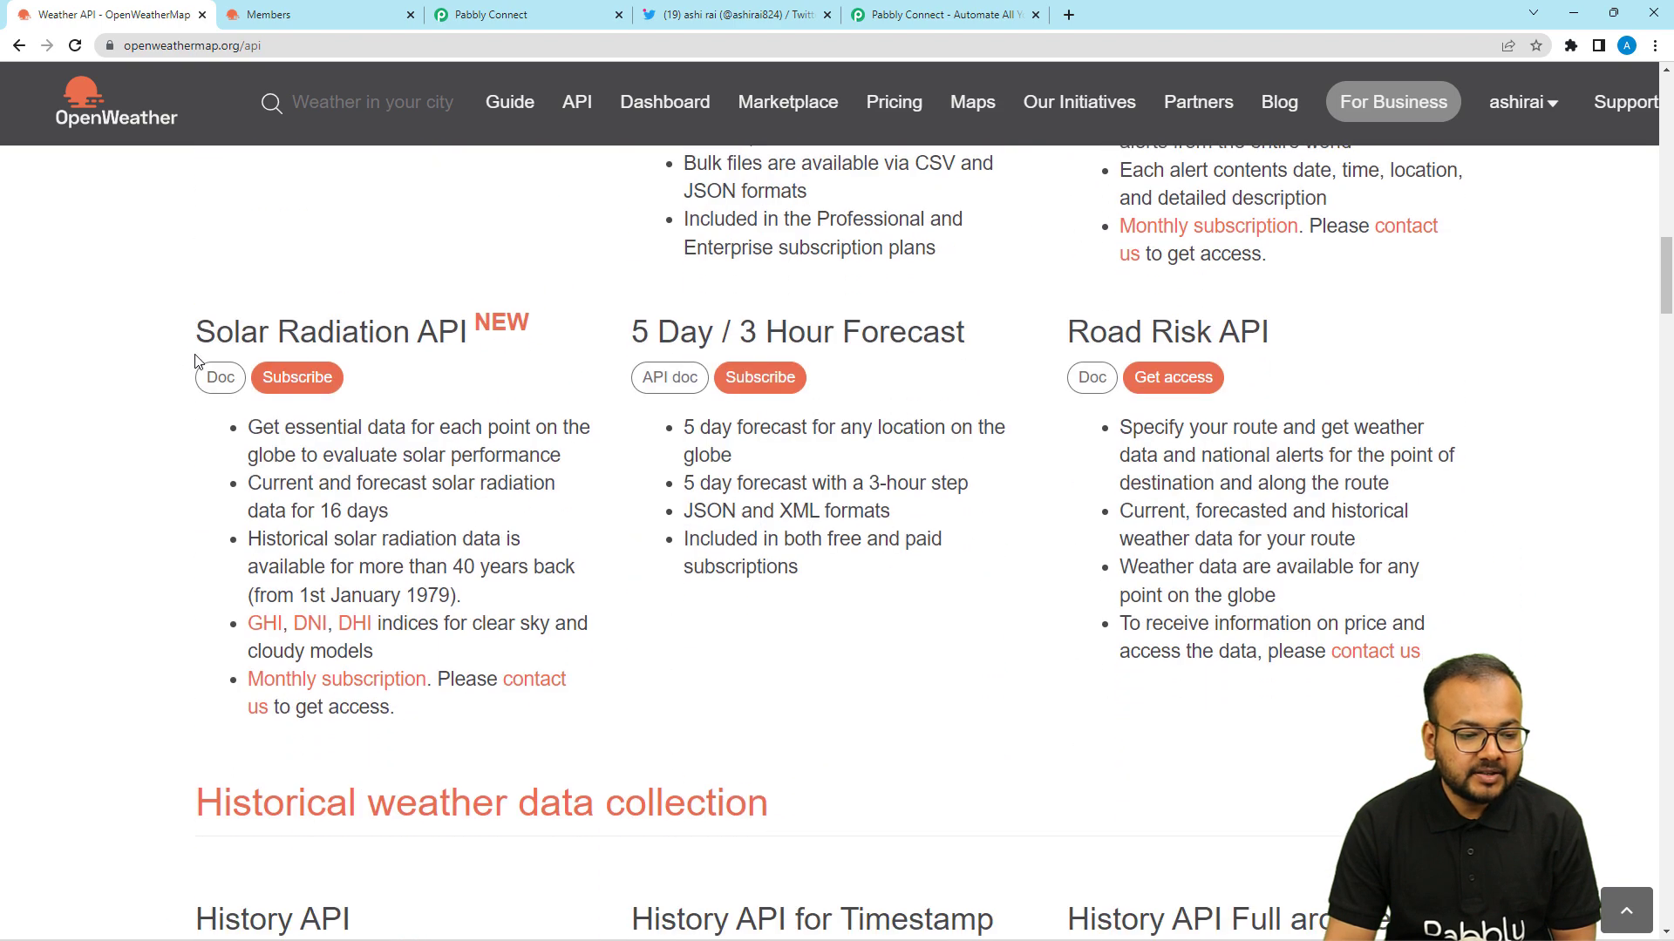
pyautogui.scroll(-1, 196, 361)
pyautogui.scroll(-2, 109, 487)
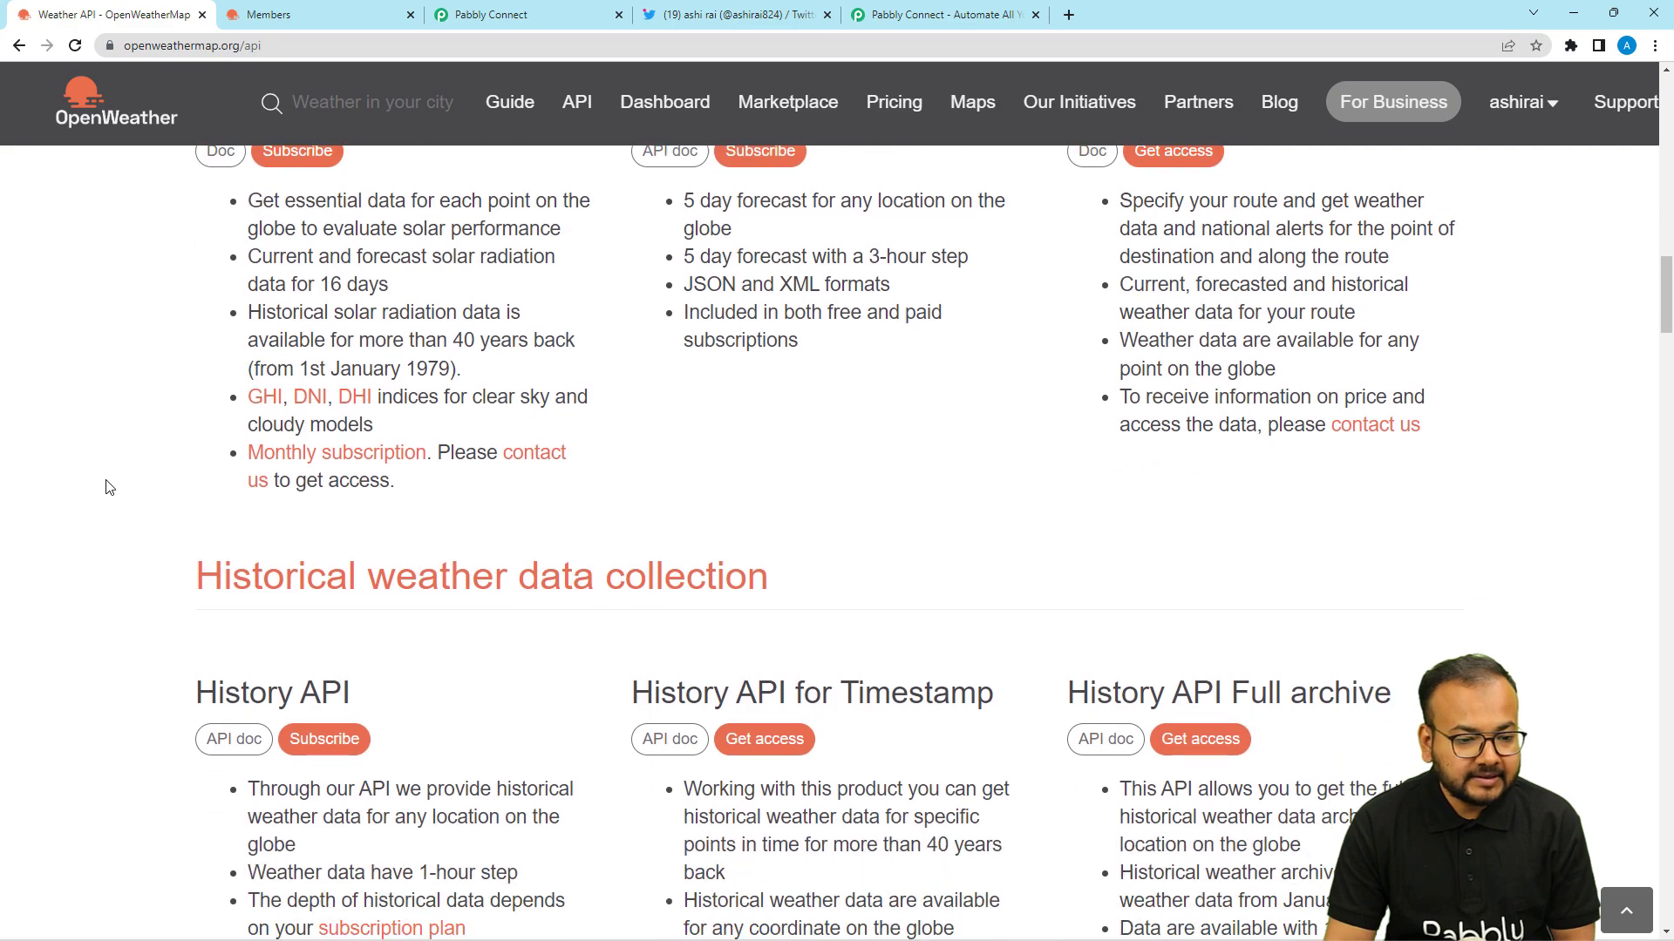
pyautogui.scroll(-10, 109, 486)
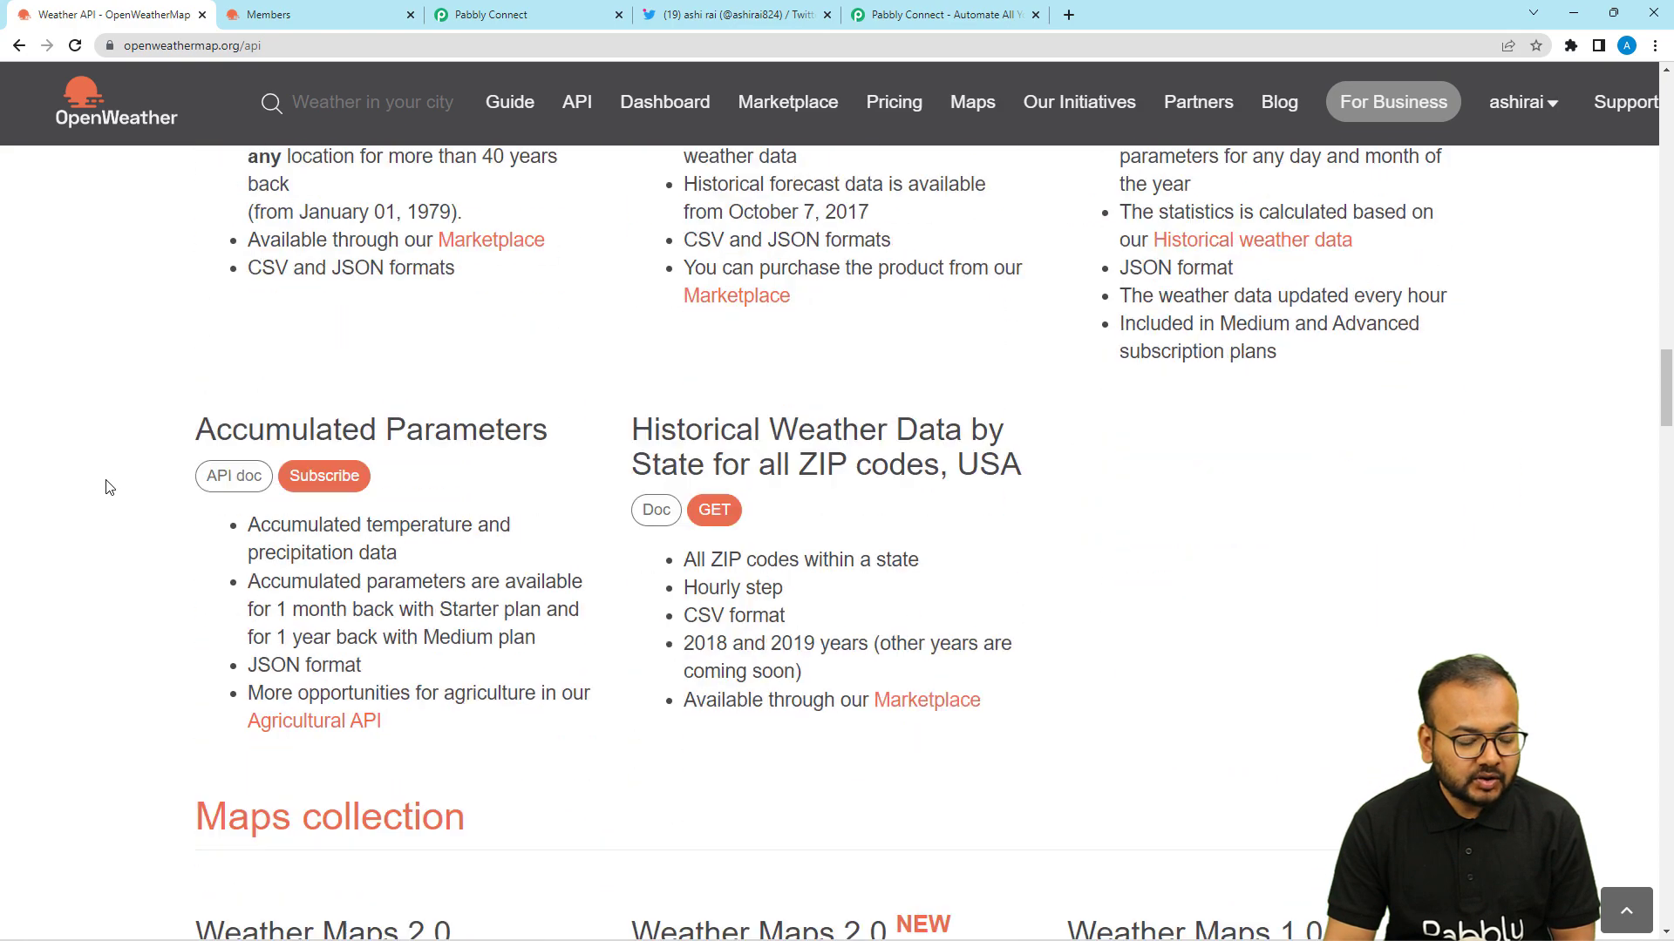
pyautogui.scroll(-9, 109, 487)
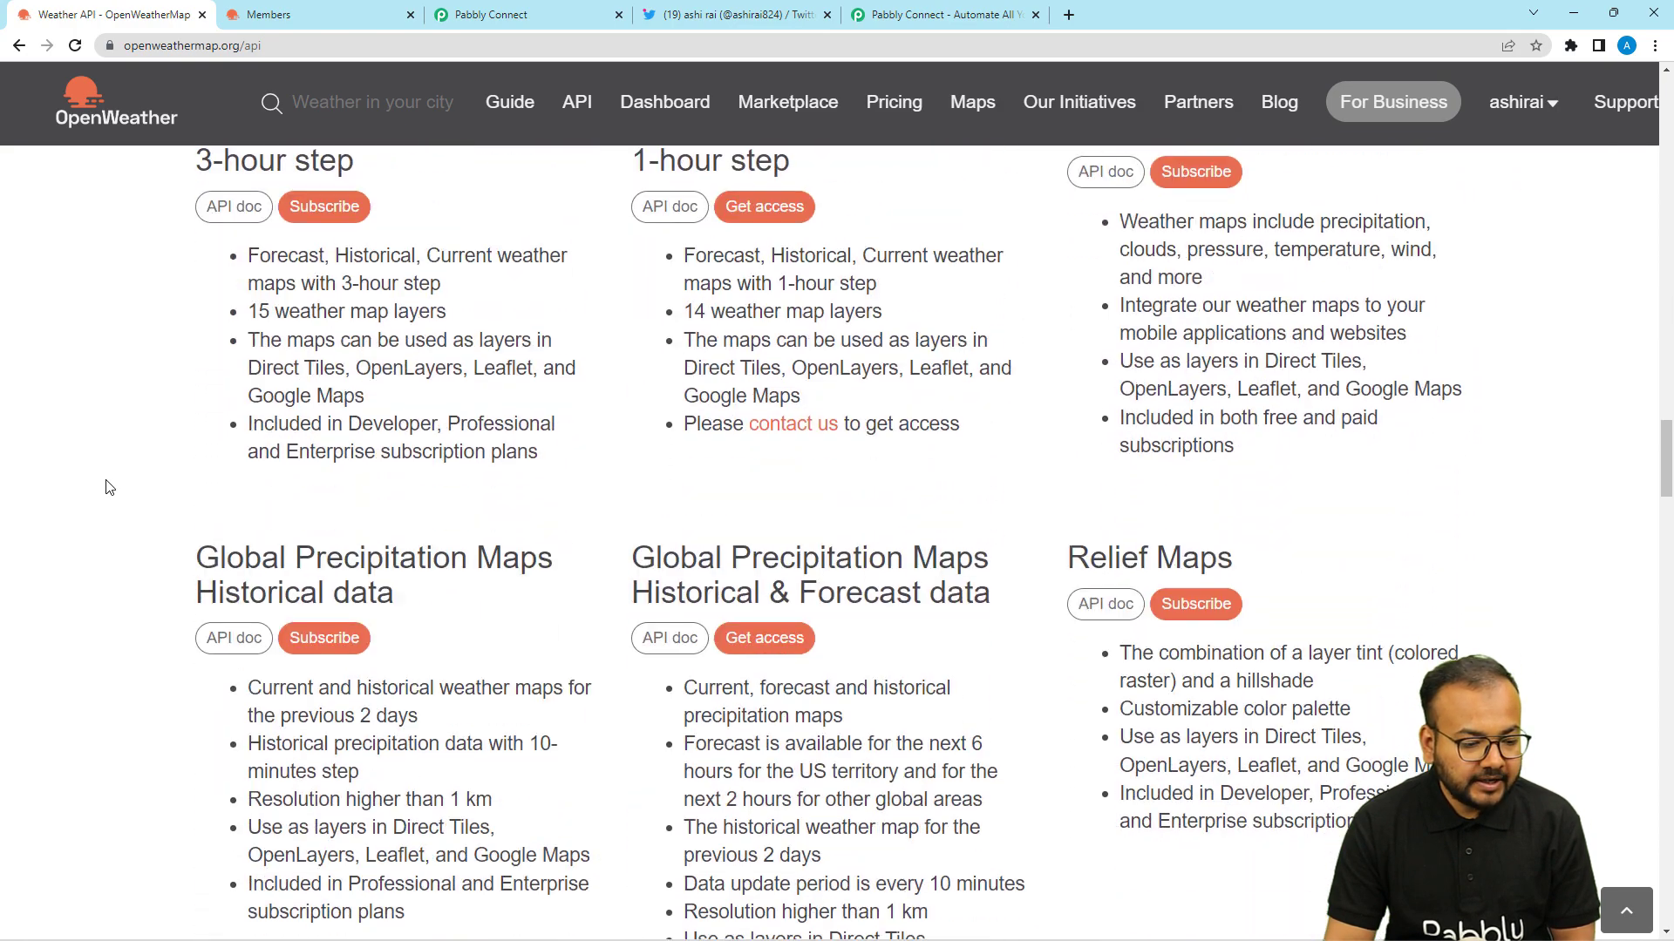
pyautogui.scroll(-12, 108, 486)
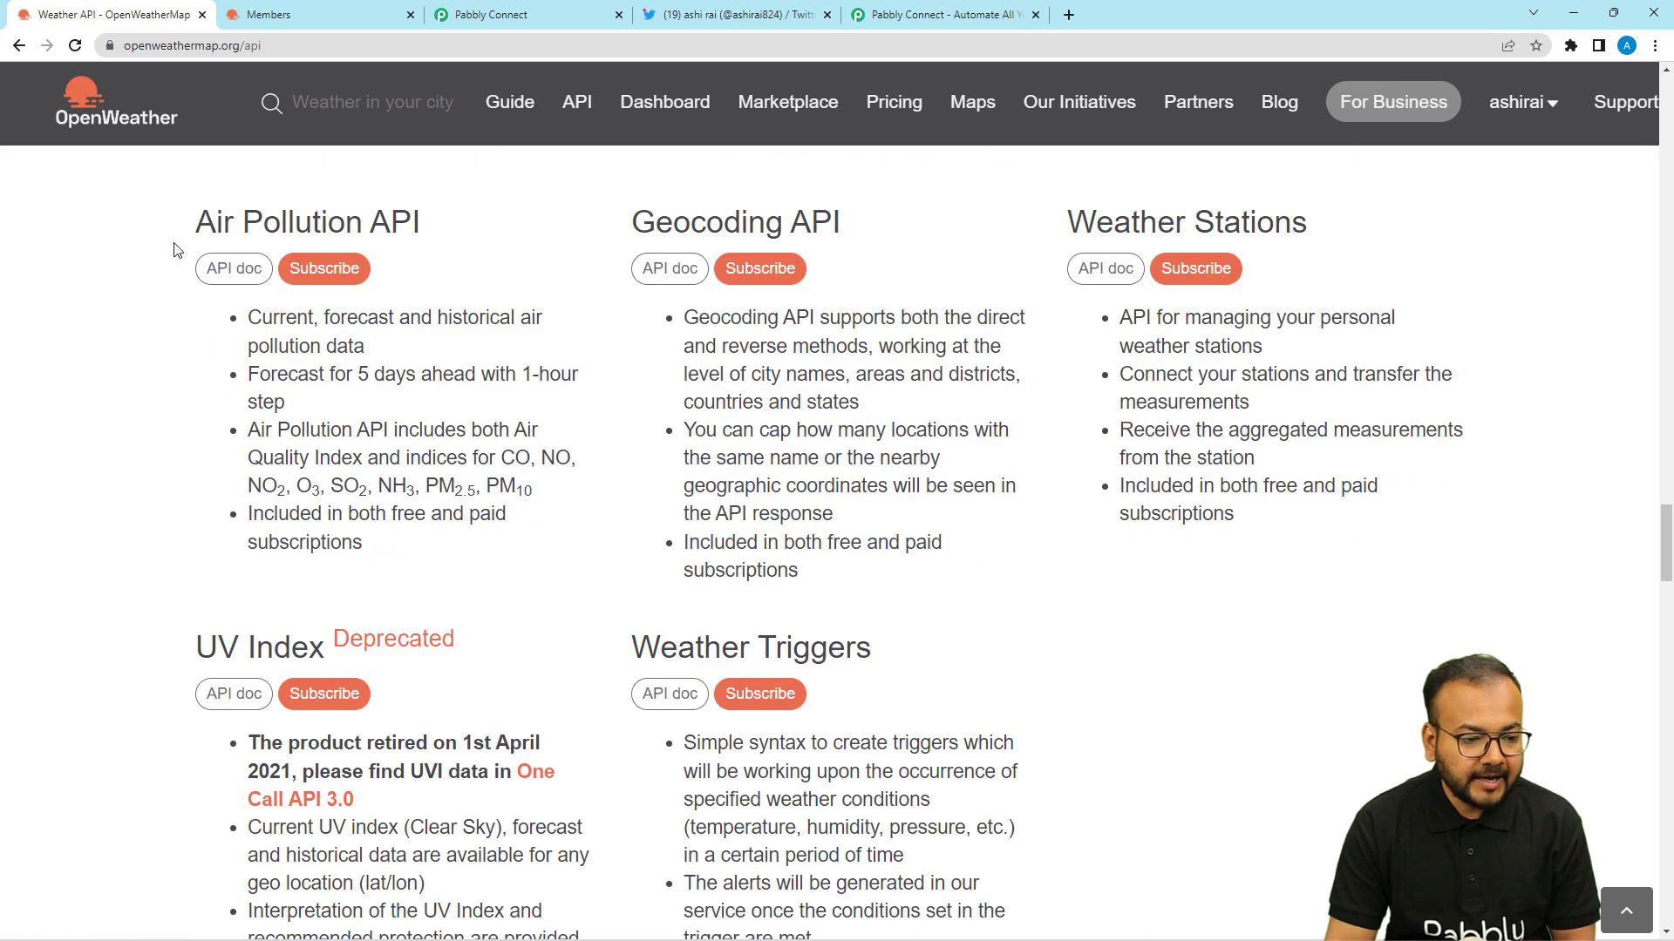
pyautogui.click(234, 268)
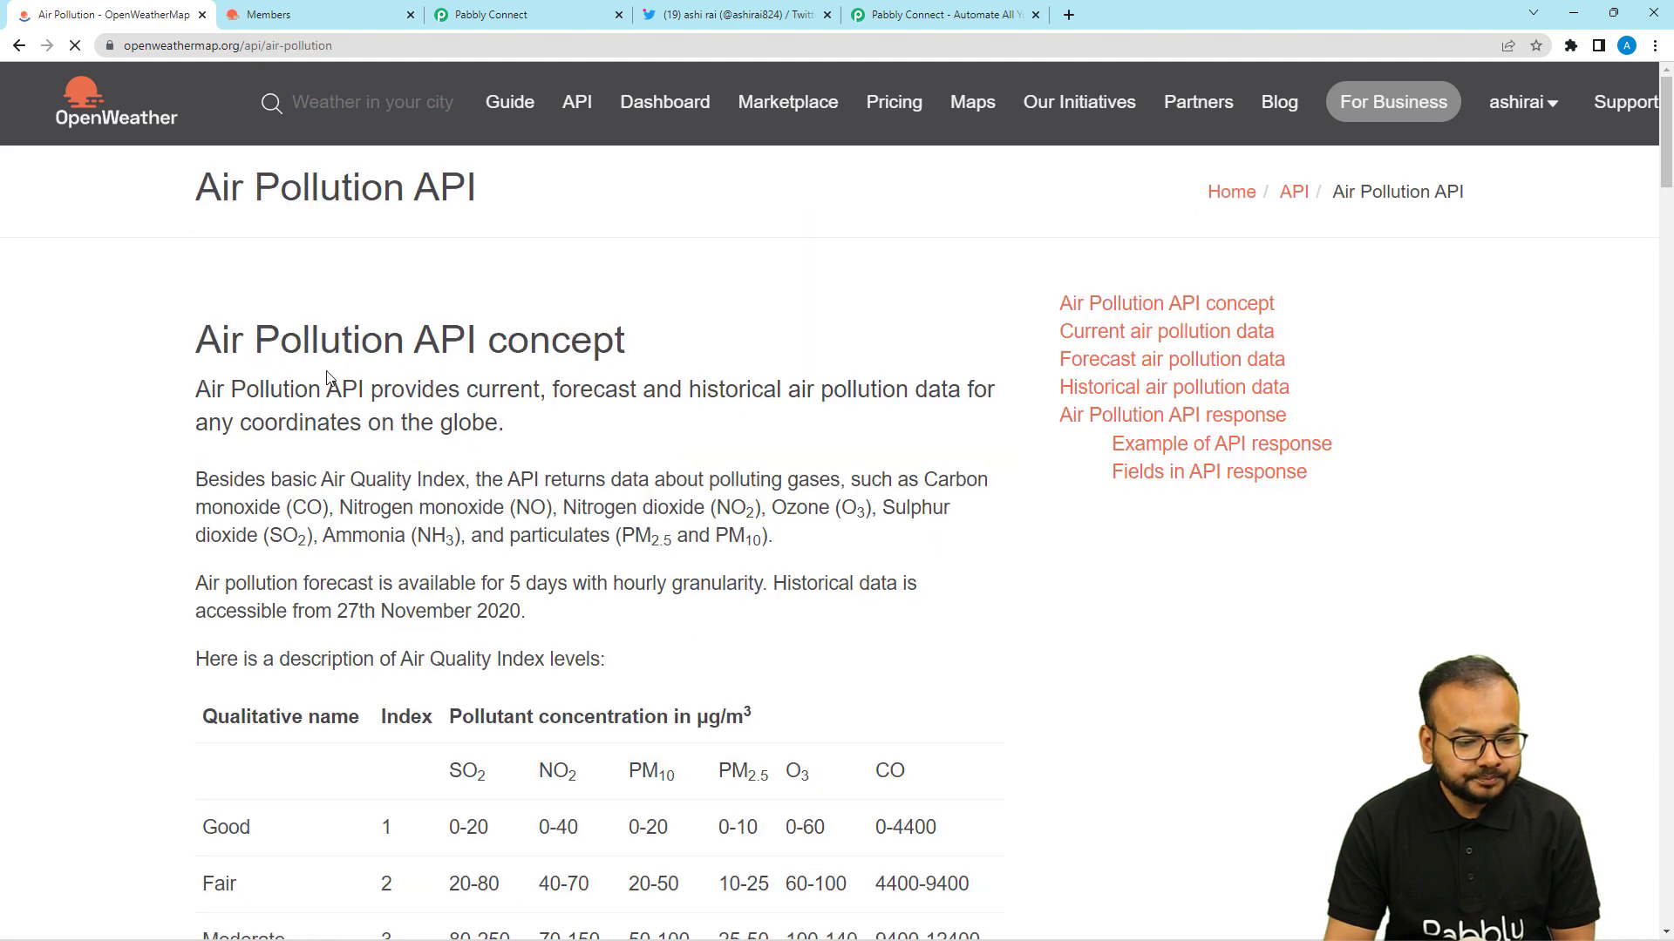
# Copy the current air pollution data API call and paste it as the Endpoint URL of the Pabbly Connect GET step
pyautogui.scroll(-9, 331, 379)
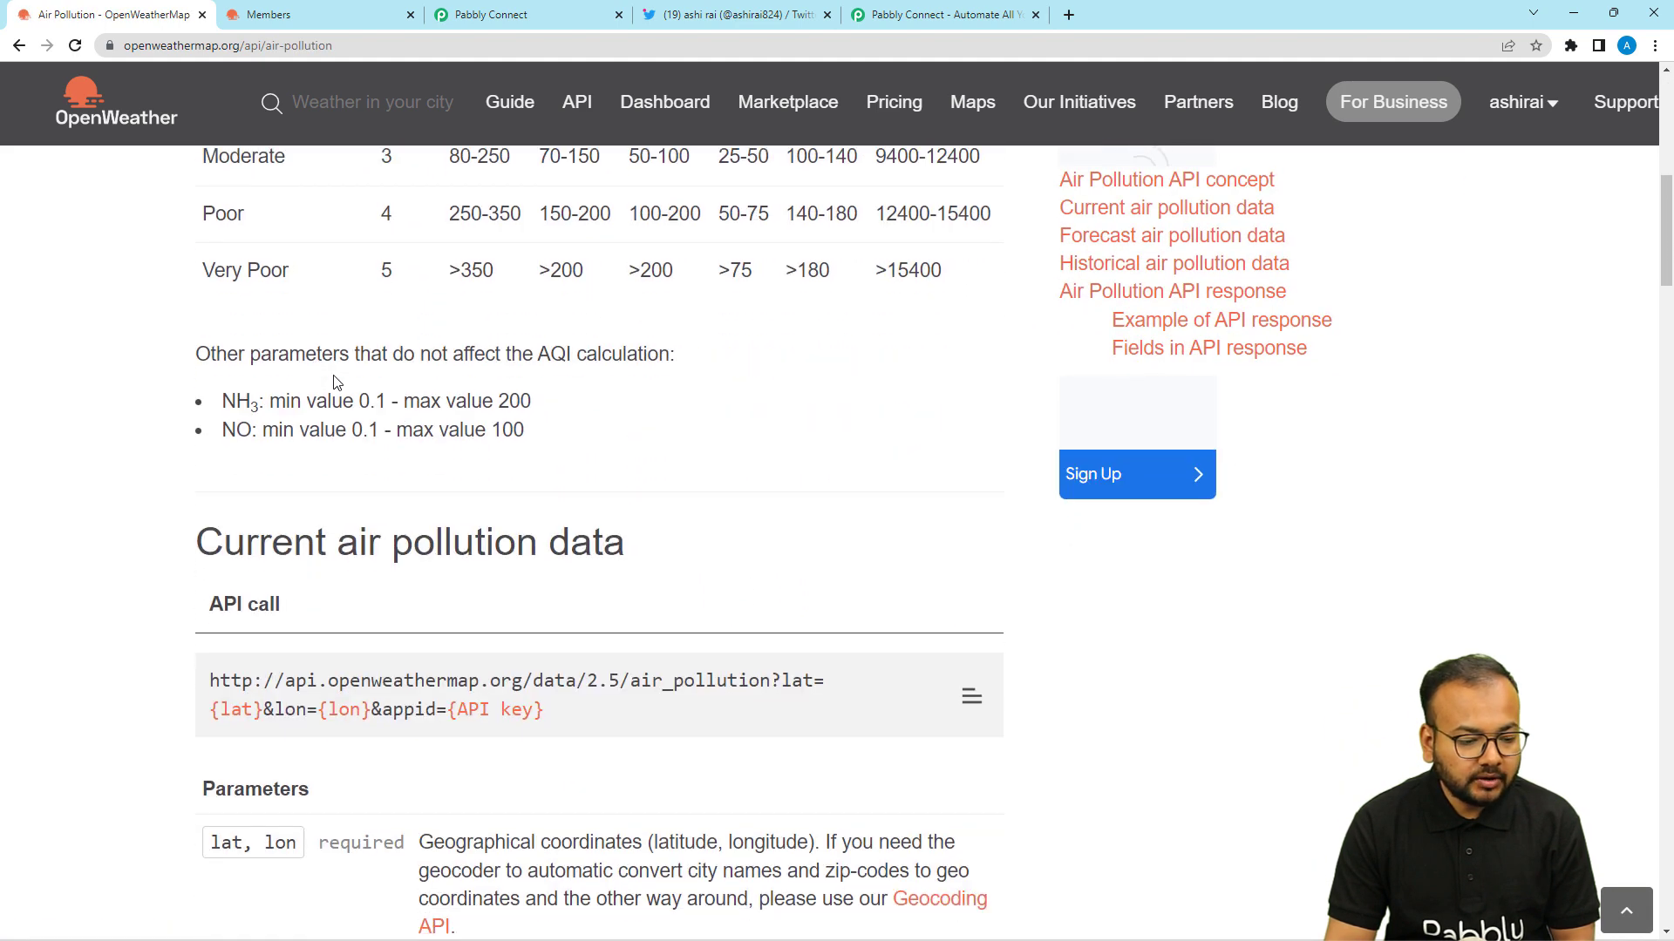
pyautogui.scroll(-4, 335, 382)
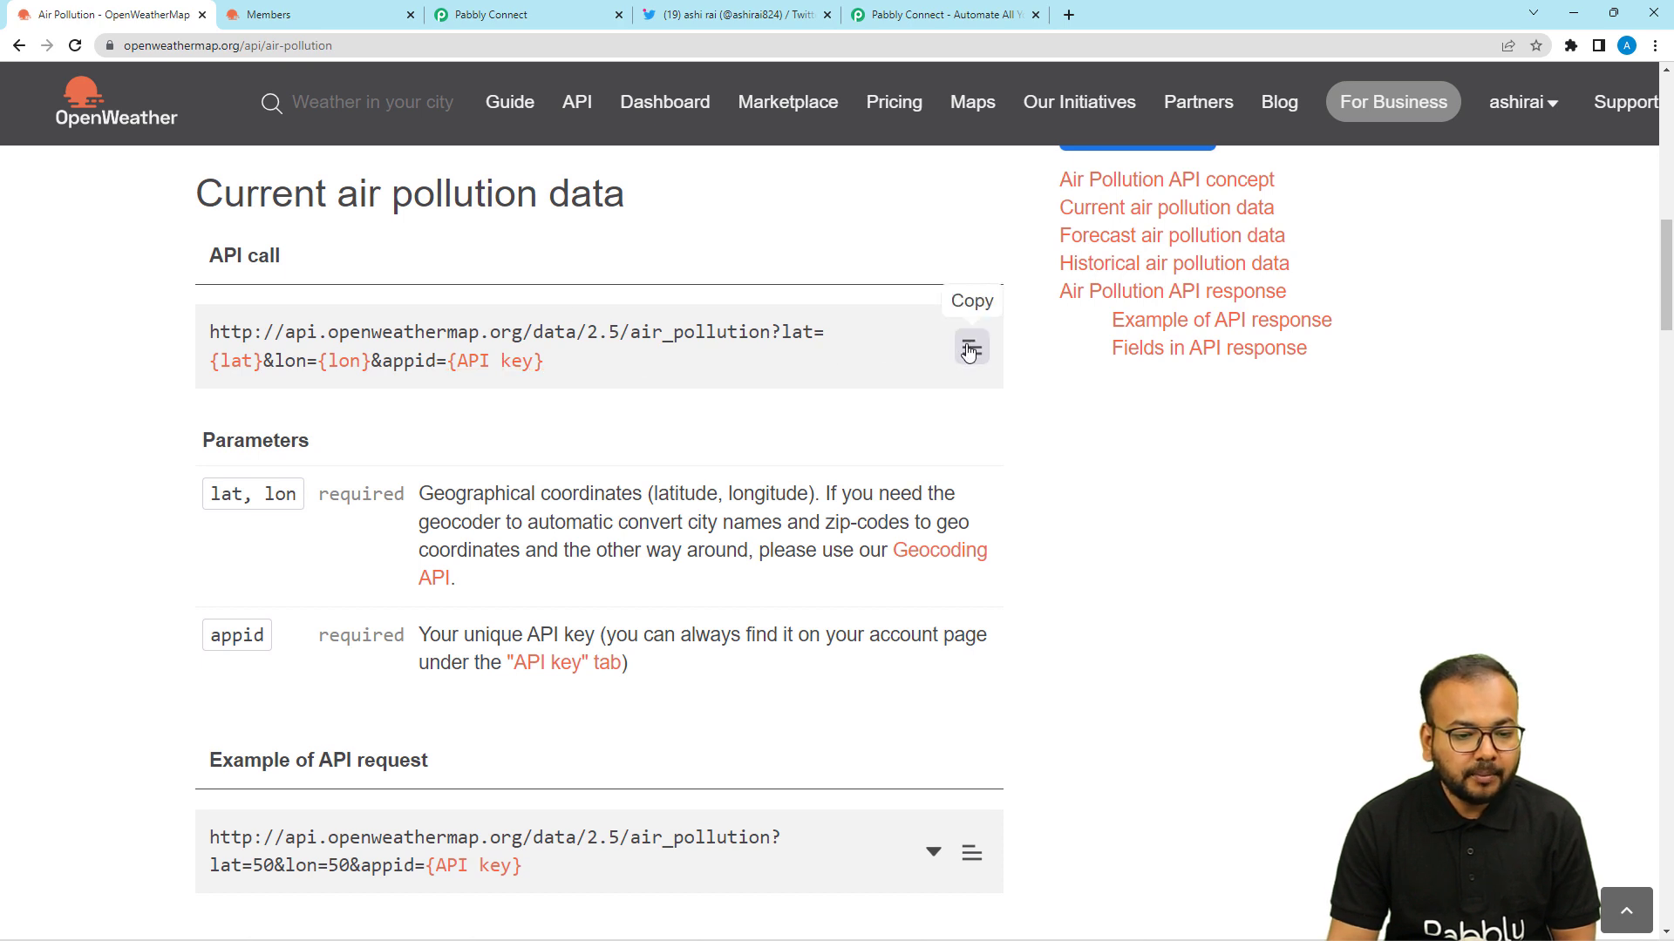
pyautogui.click(525, 14)
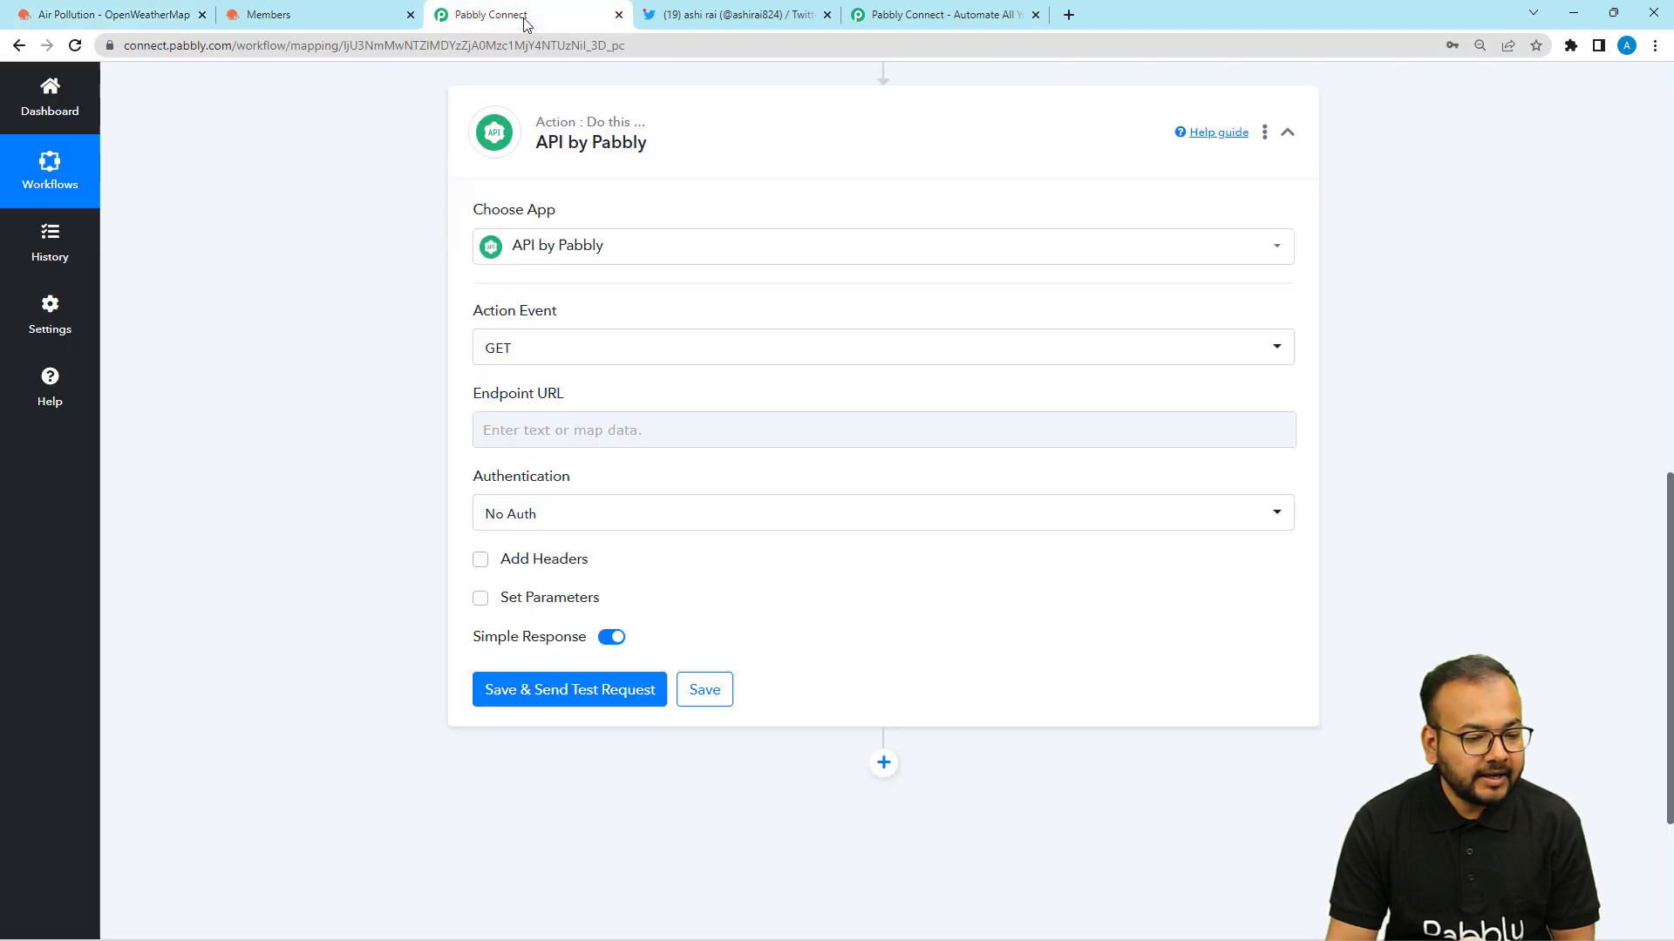
pyautogui.click(520, 426)
pyautogui.rightClick(519, 428)
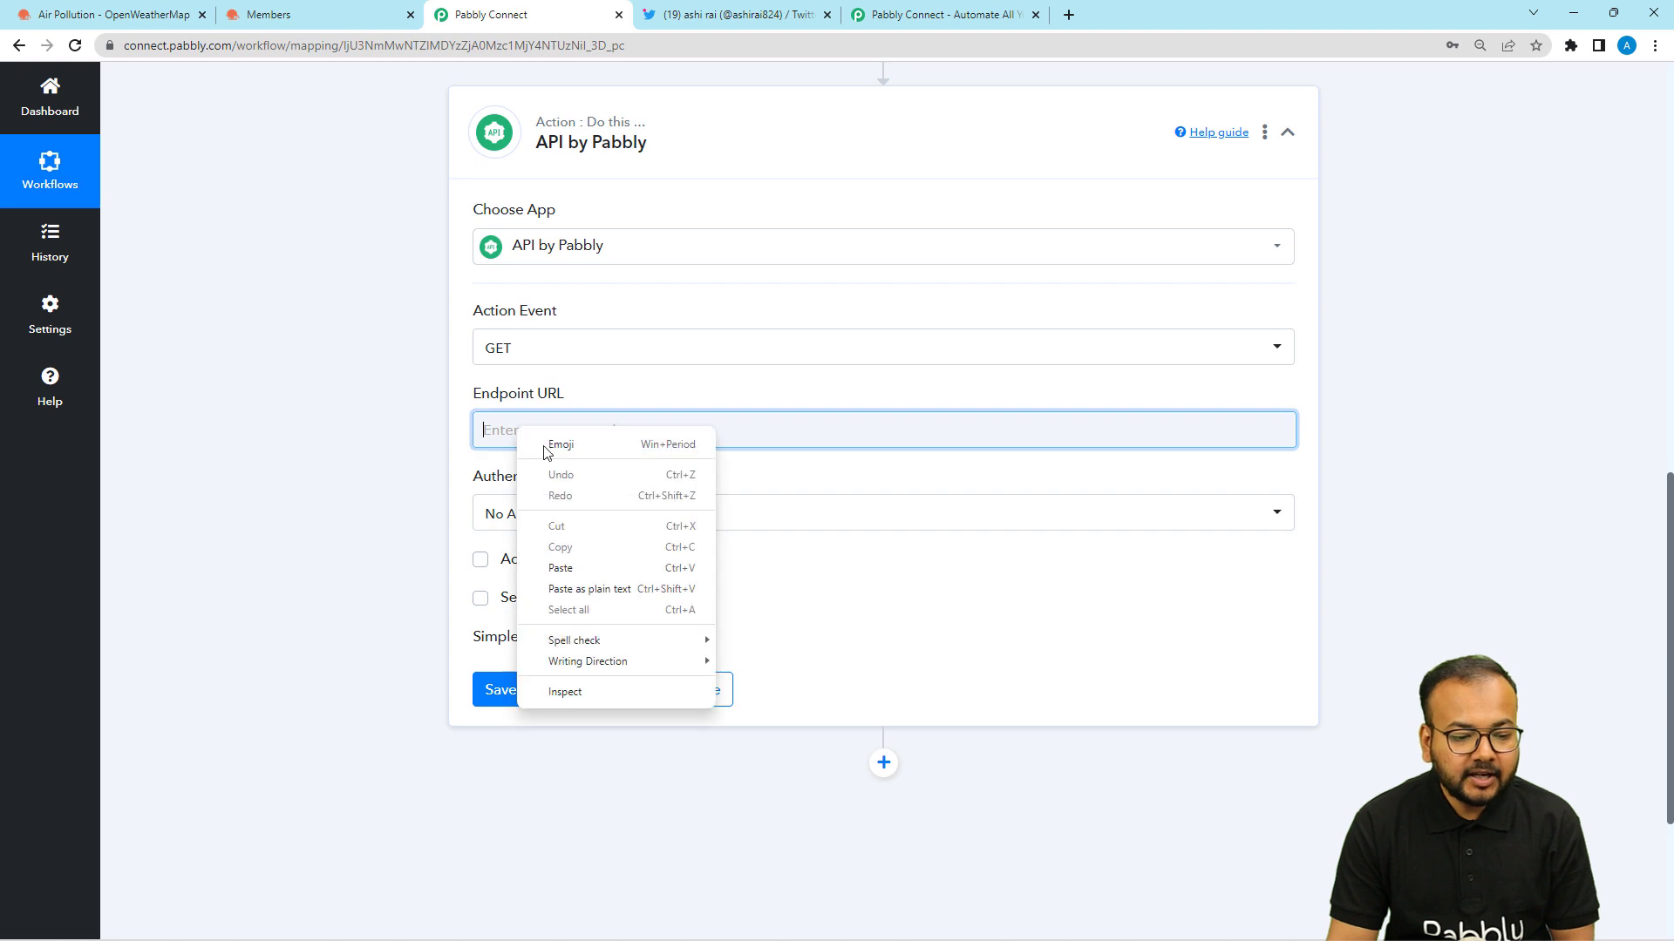
pyautogui.click(558, 568)
pyautogui.click(236, 456)
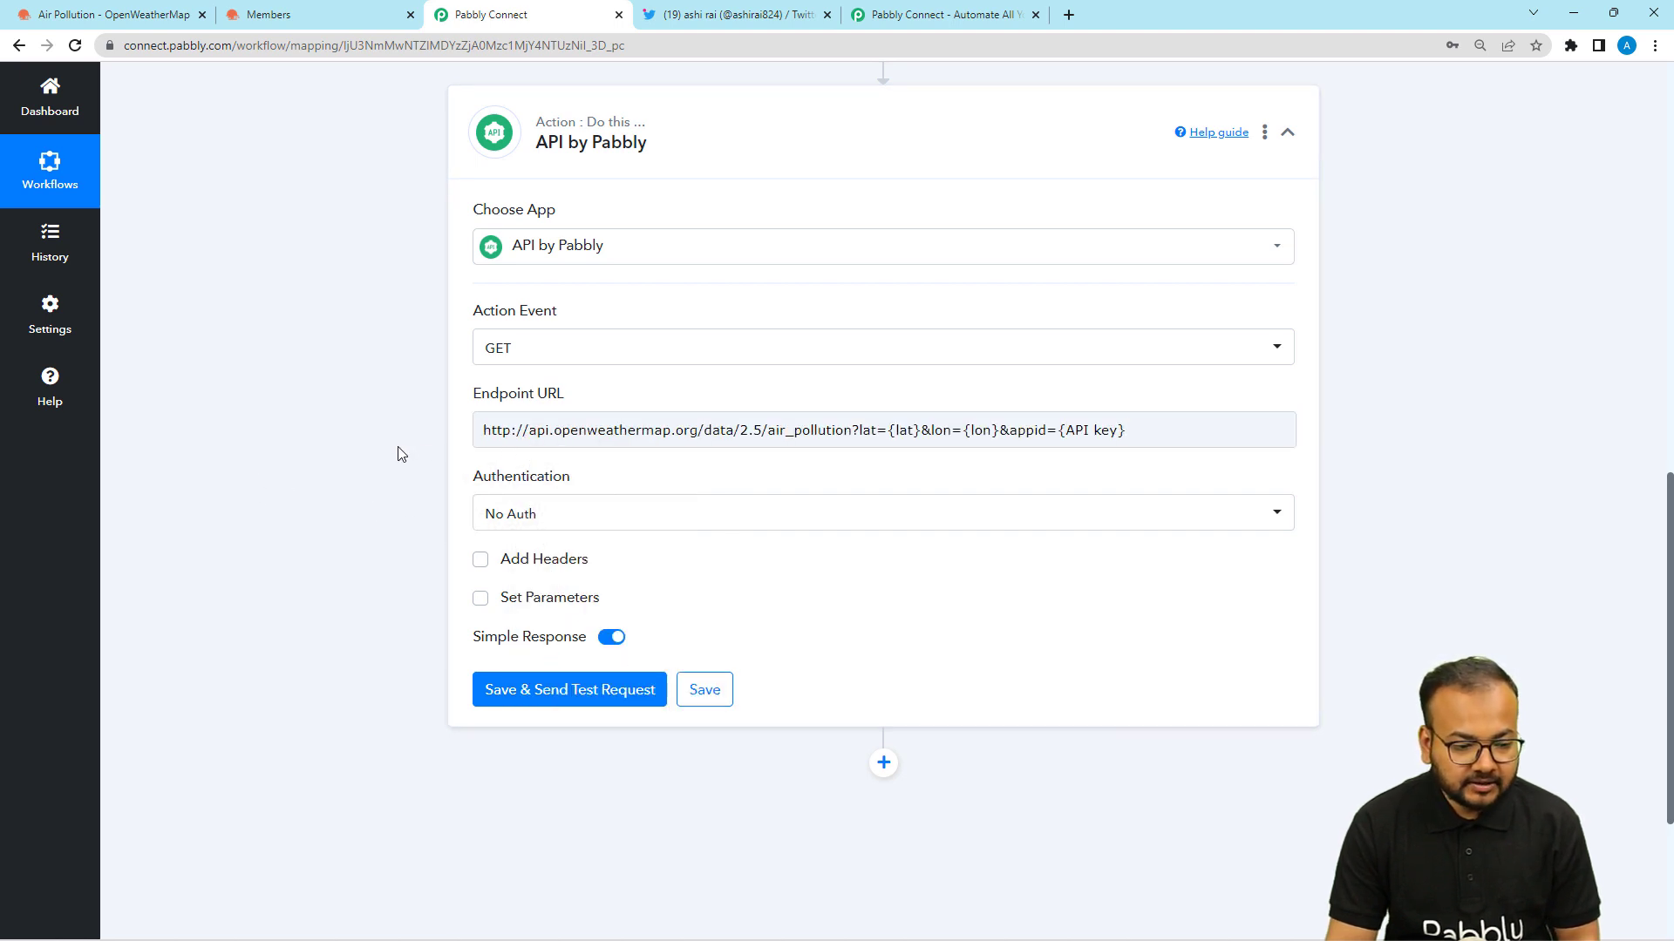
# Add another action step below the air pollution request, using API by Pabbly with the GET action event
pyautogui.hotkey('ctrl', '+')
pyautogui.hotkey('ctrl', '+')
pyautogui.hotkey('ctrl', '+')
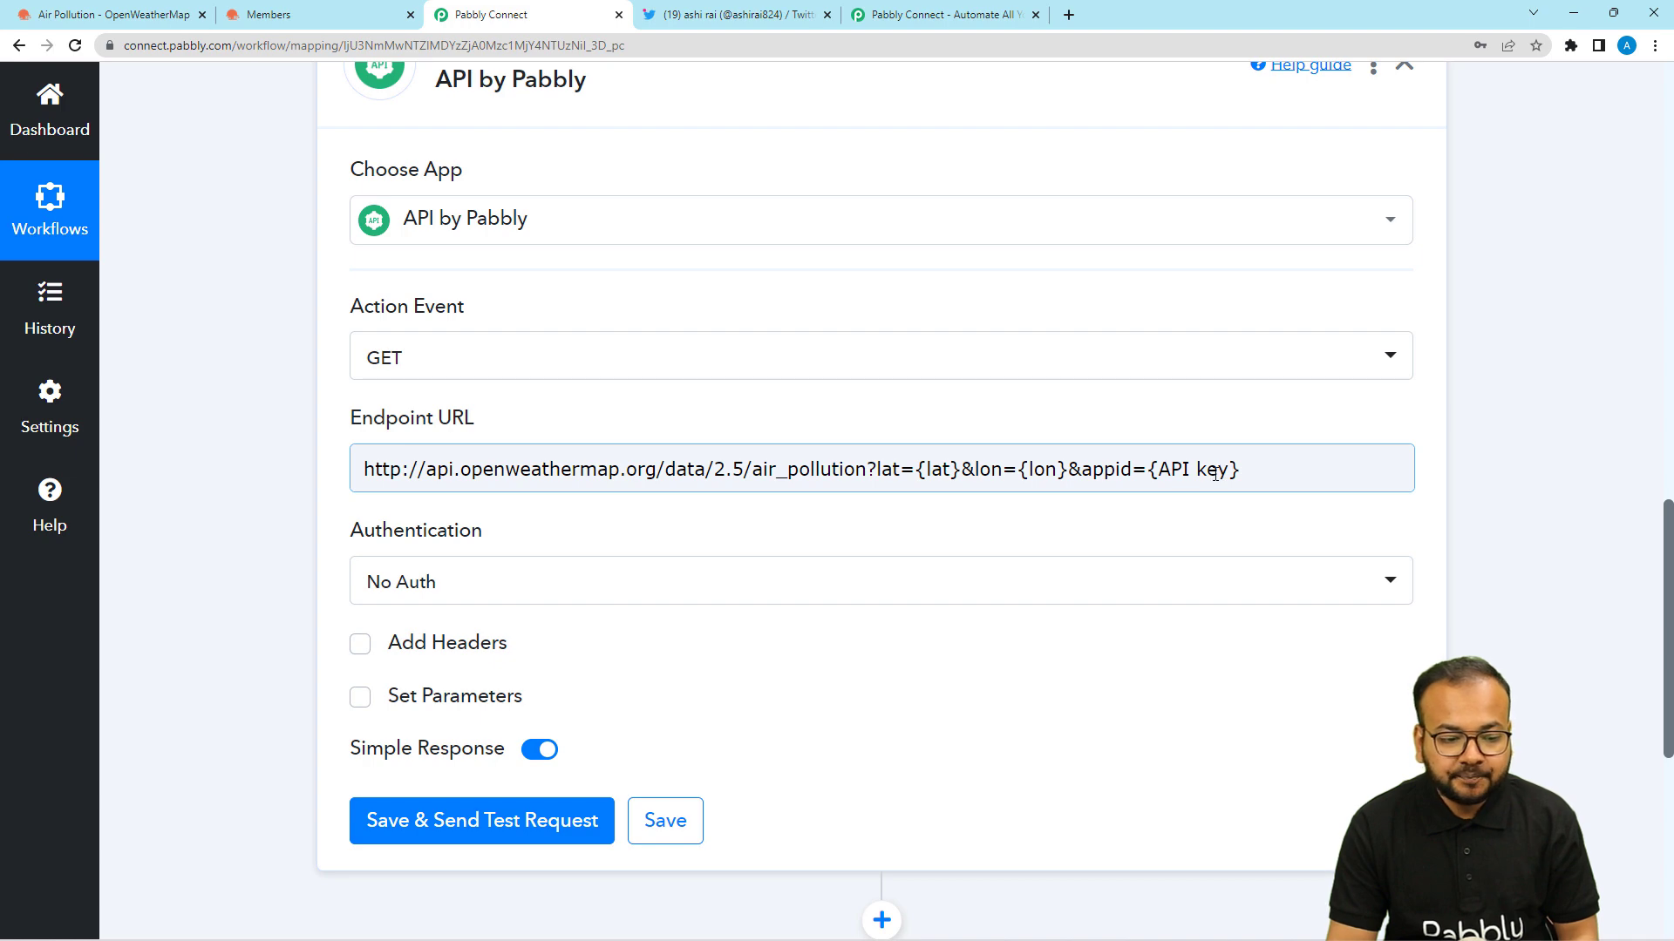
pyautogui.hotkey('ctrl', '-')
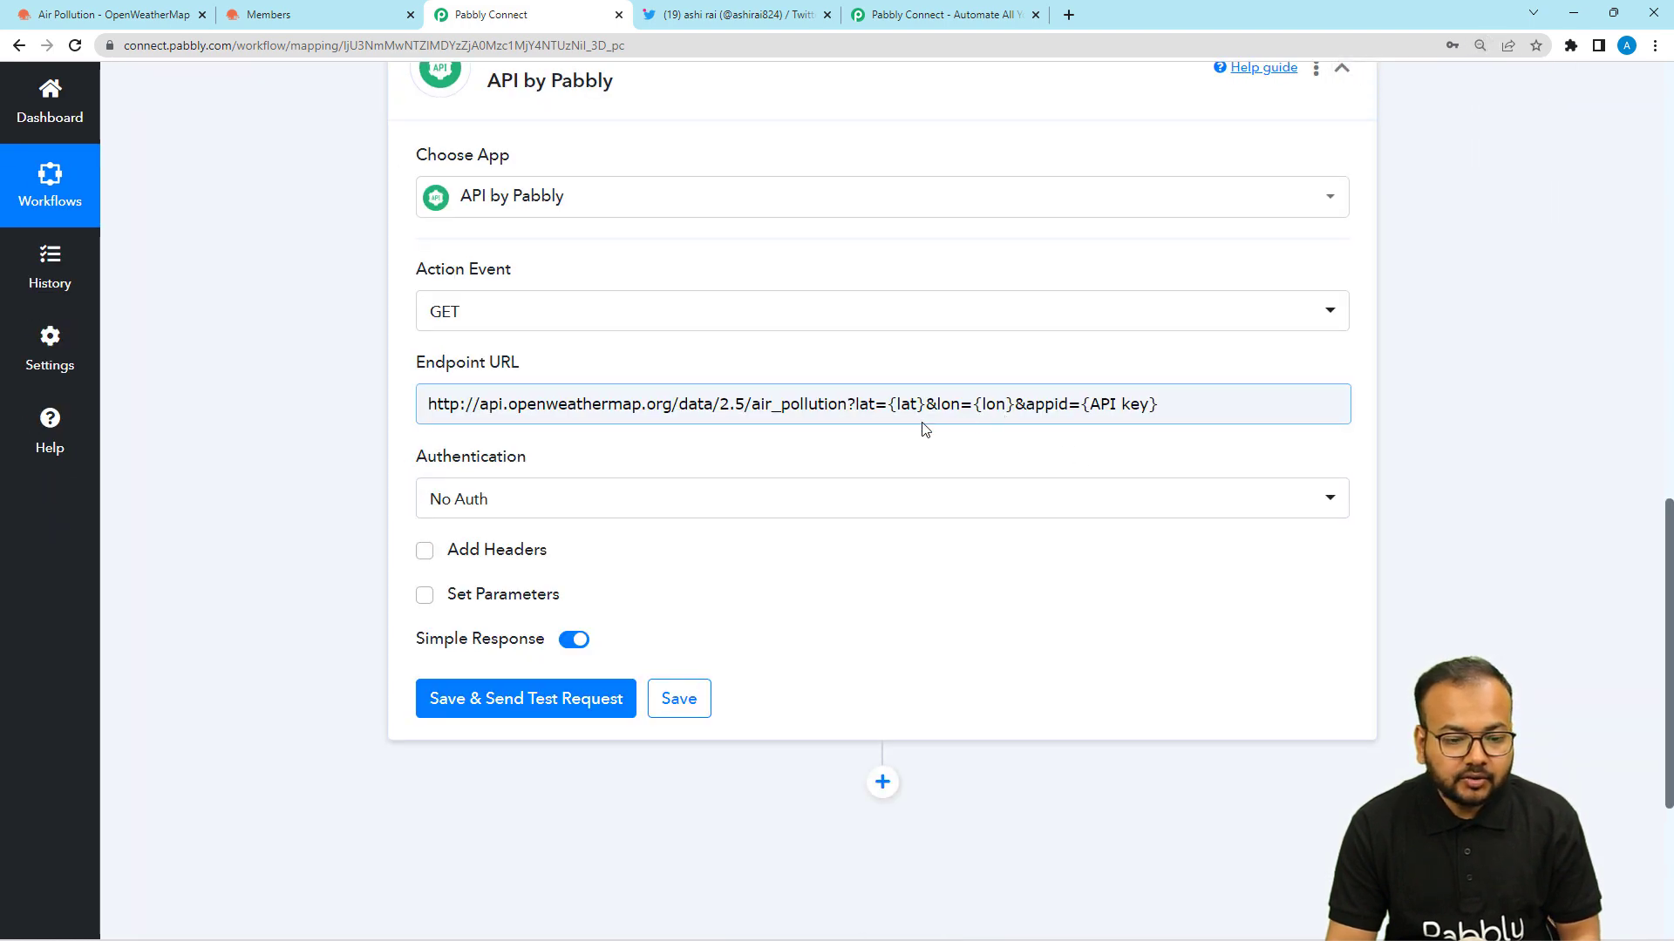
pyautogui.scroll(-4, 337, 452)
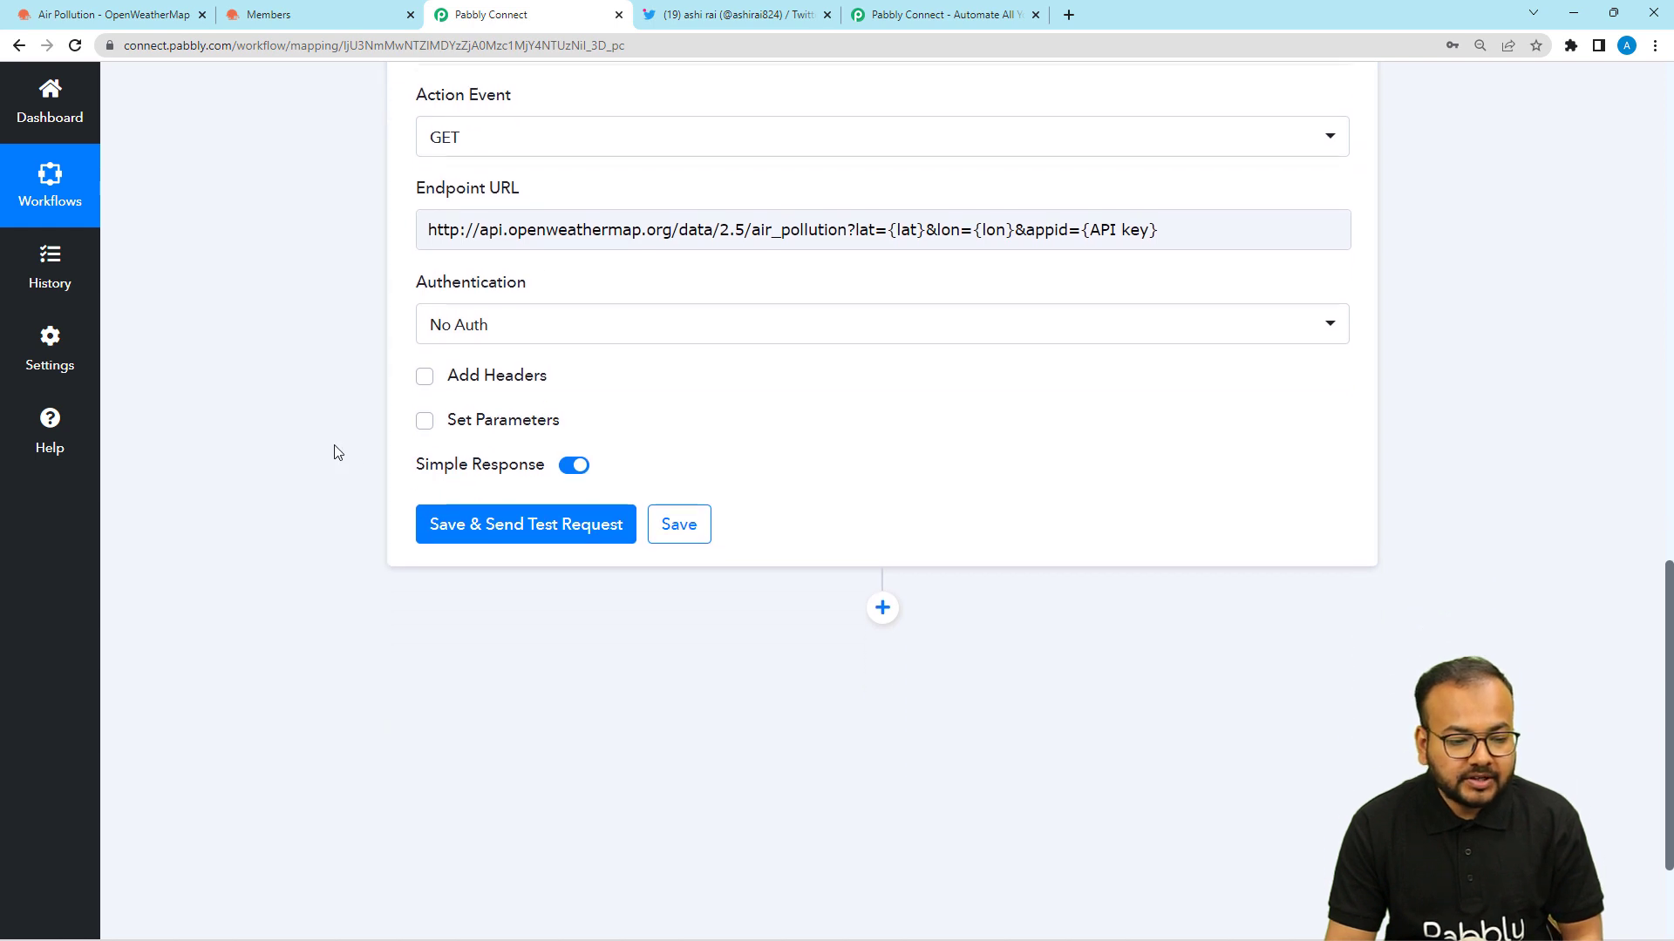
pyautogui.click(883, 435)
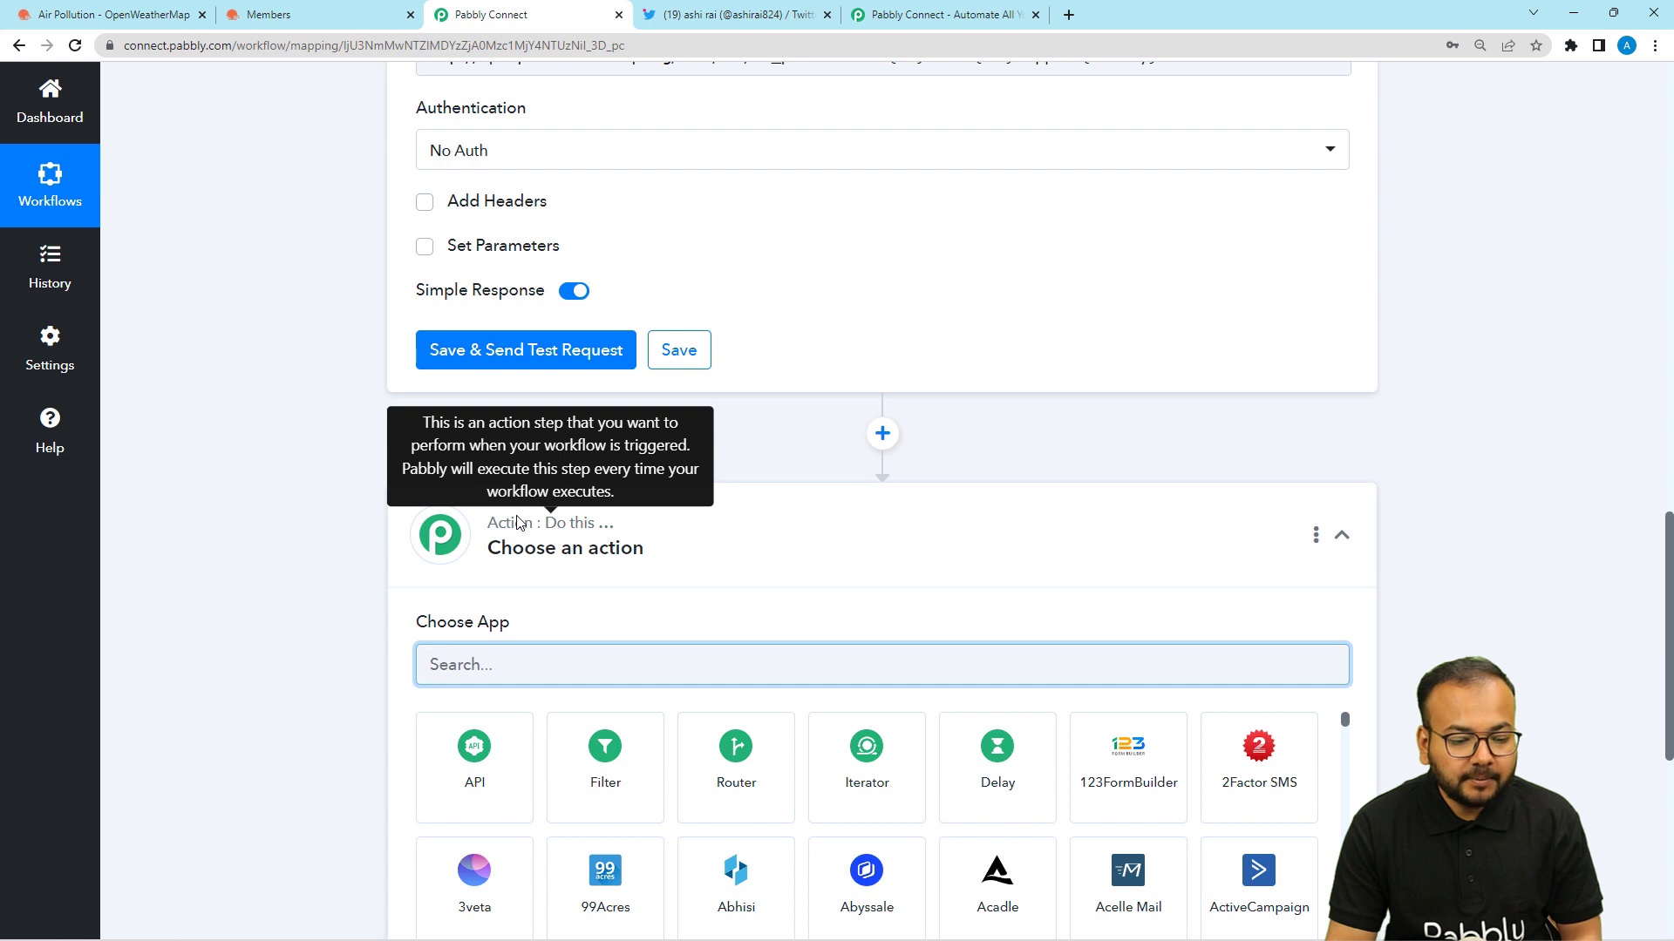
pyautogui.scroll(-2, 520, 523)
pyautogui.scroll(3, 520, 523)
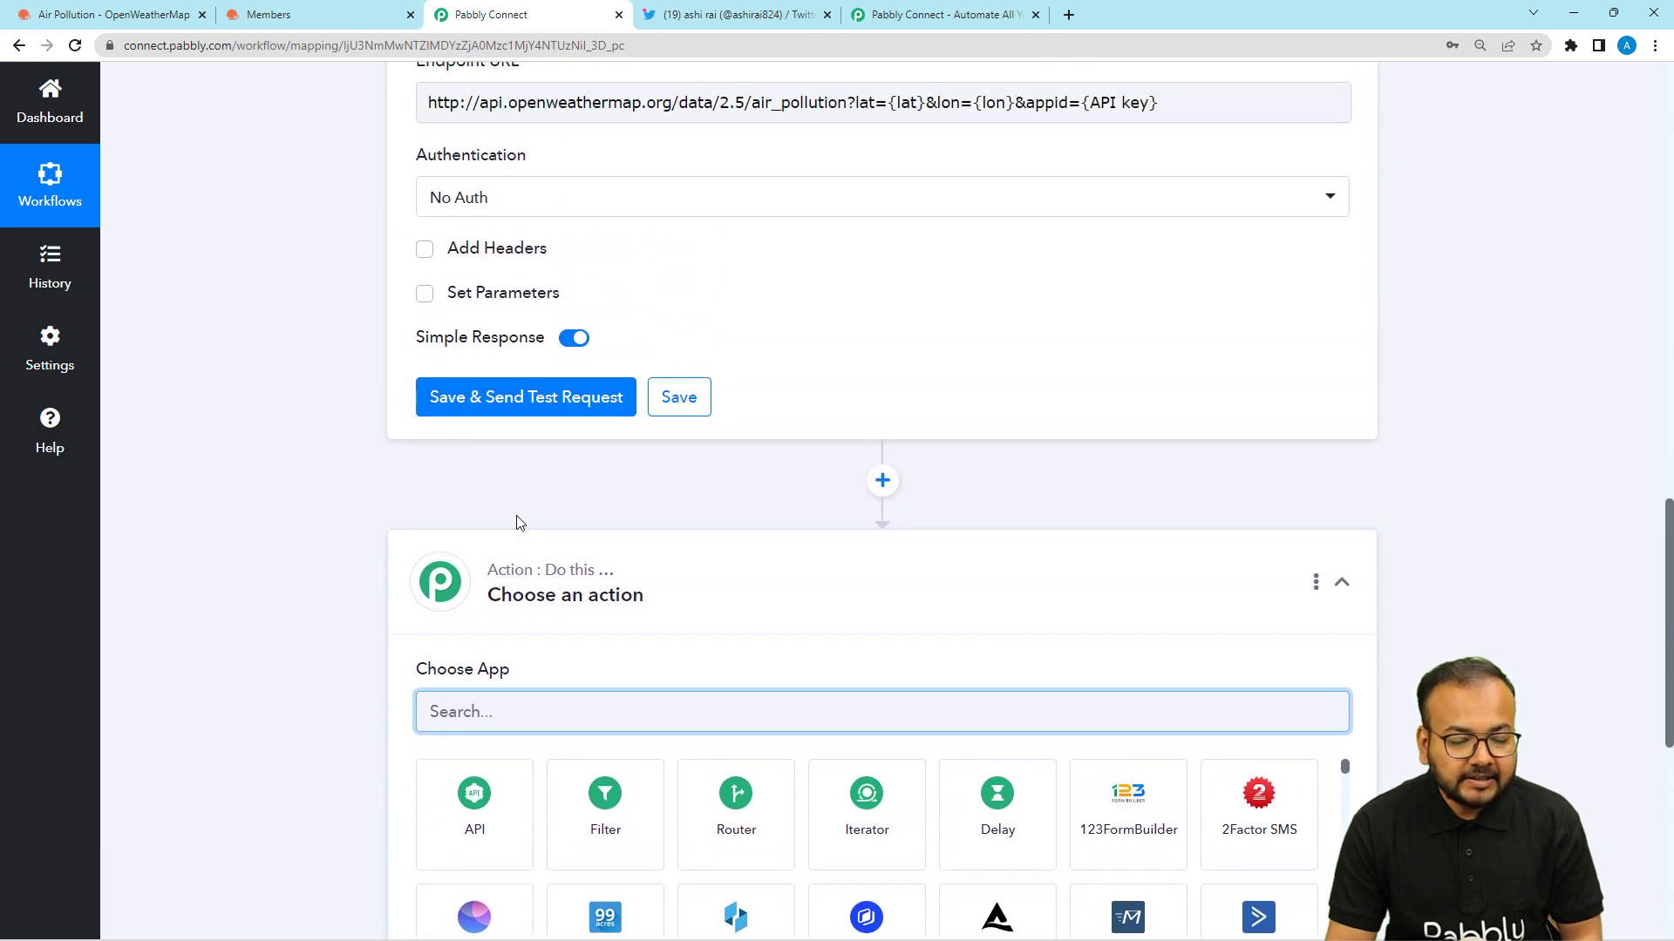
pyautogui.scroll(1, 516, 521)
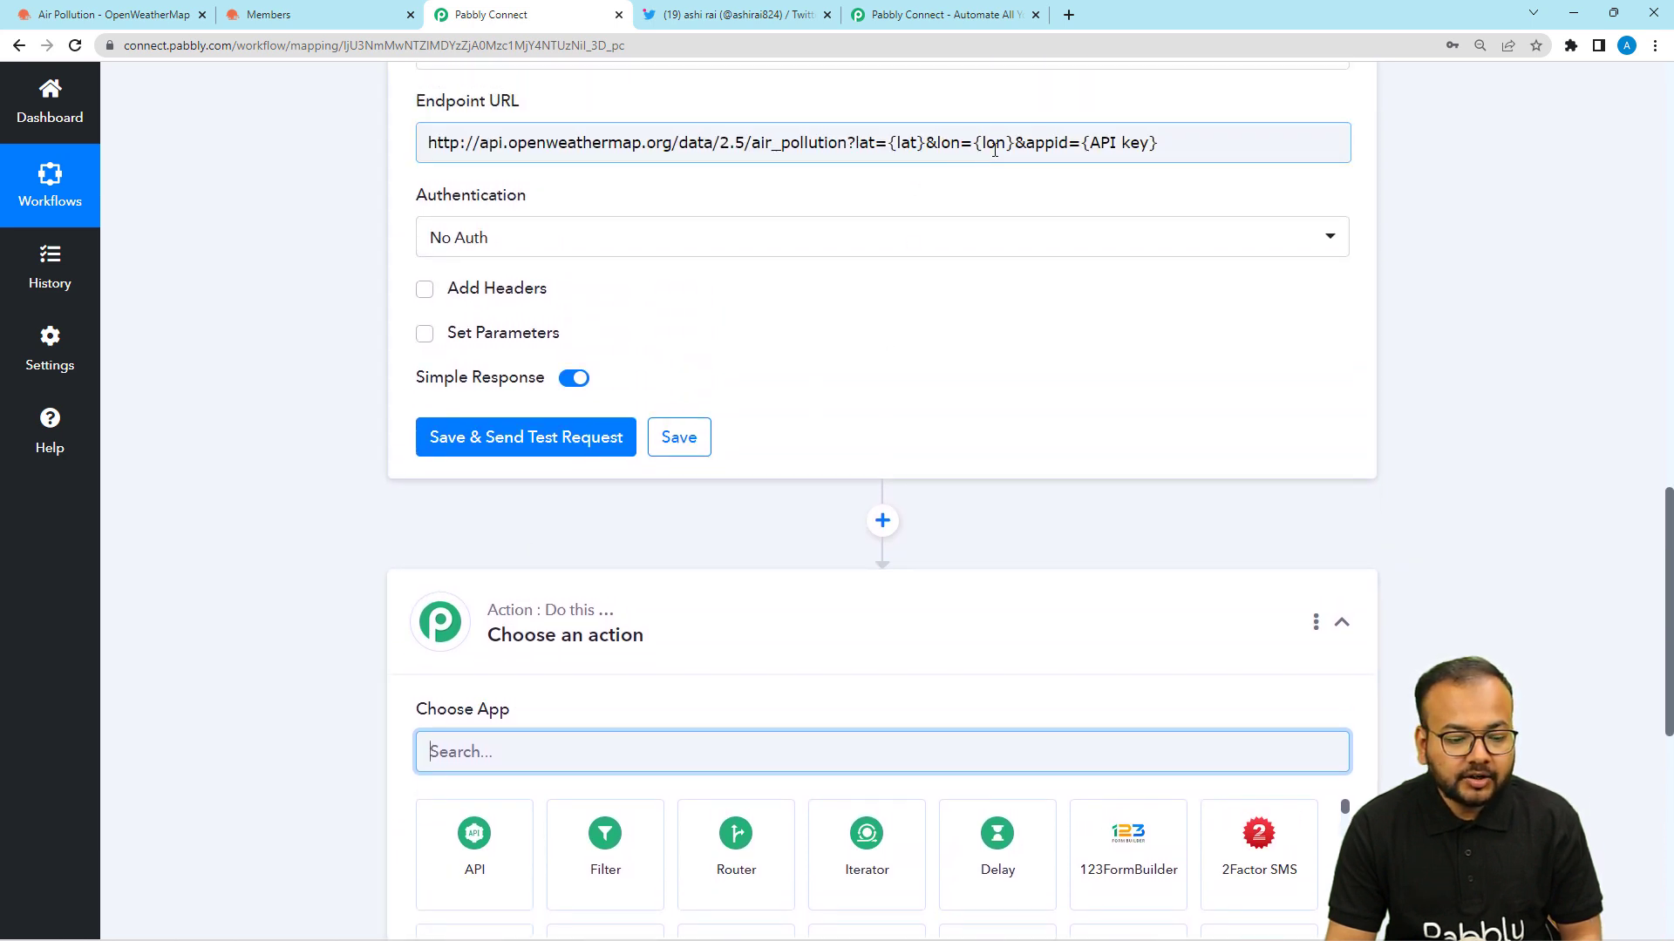
pyautogui.scroll(-3, 702, 549)
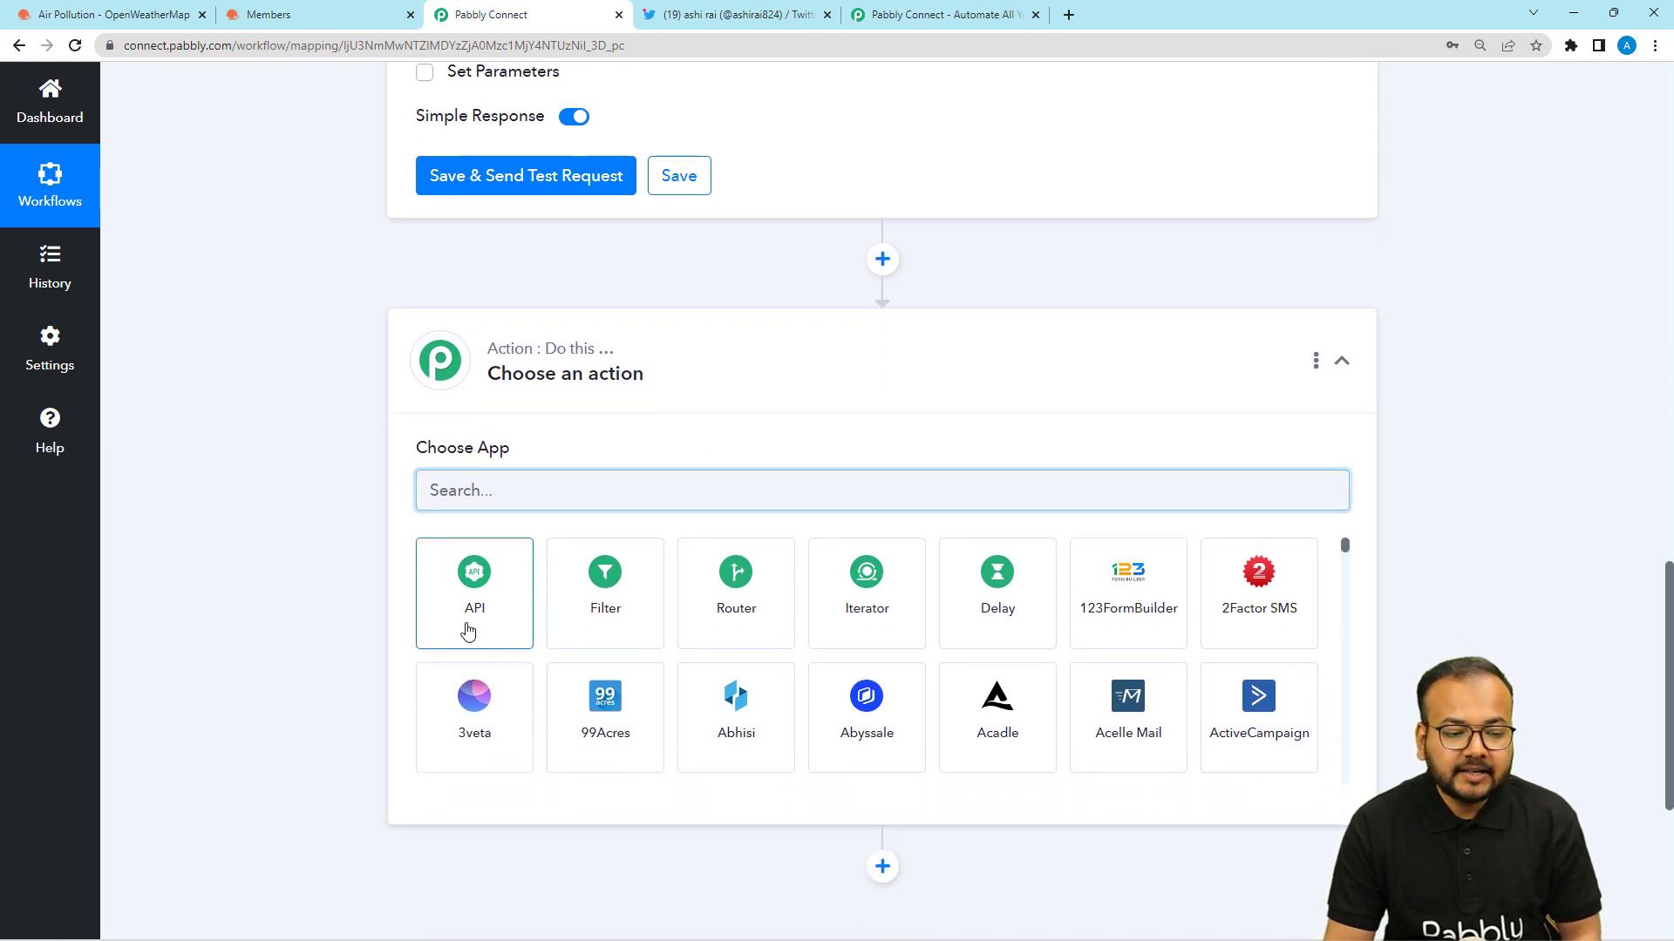
pyautogui.click(469, 631)
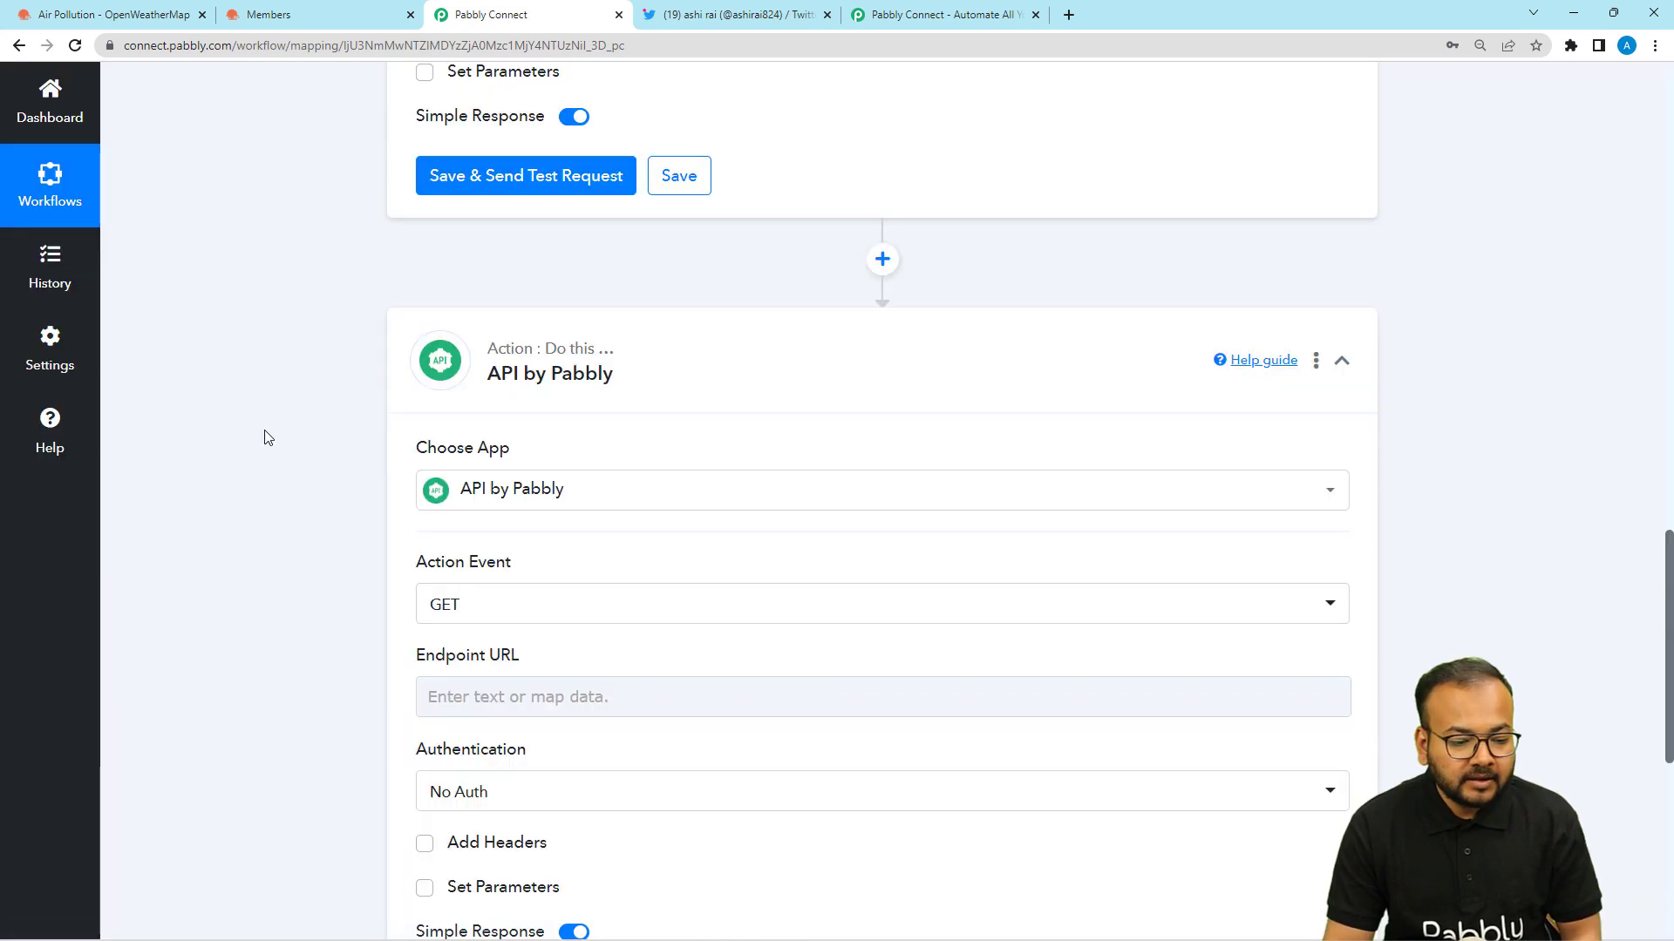
pyautogui.scroll(-1, 267, 437)
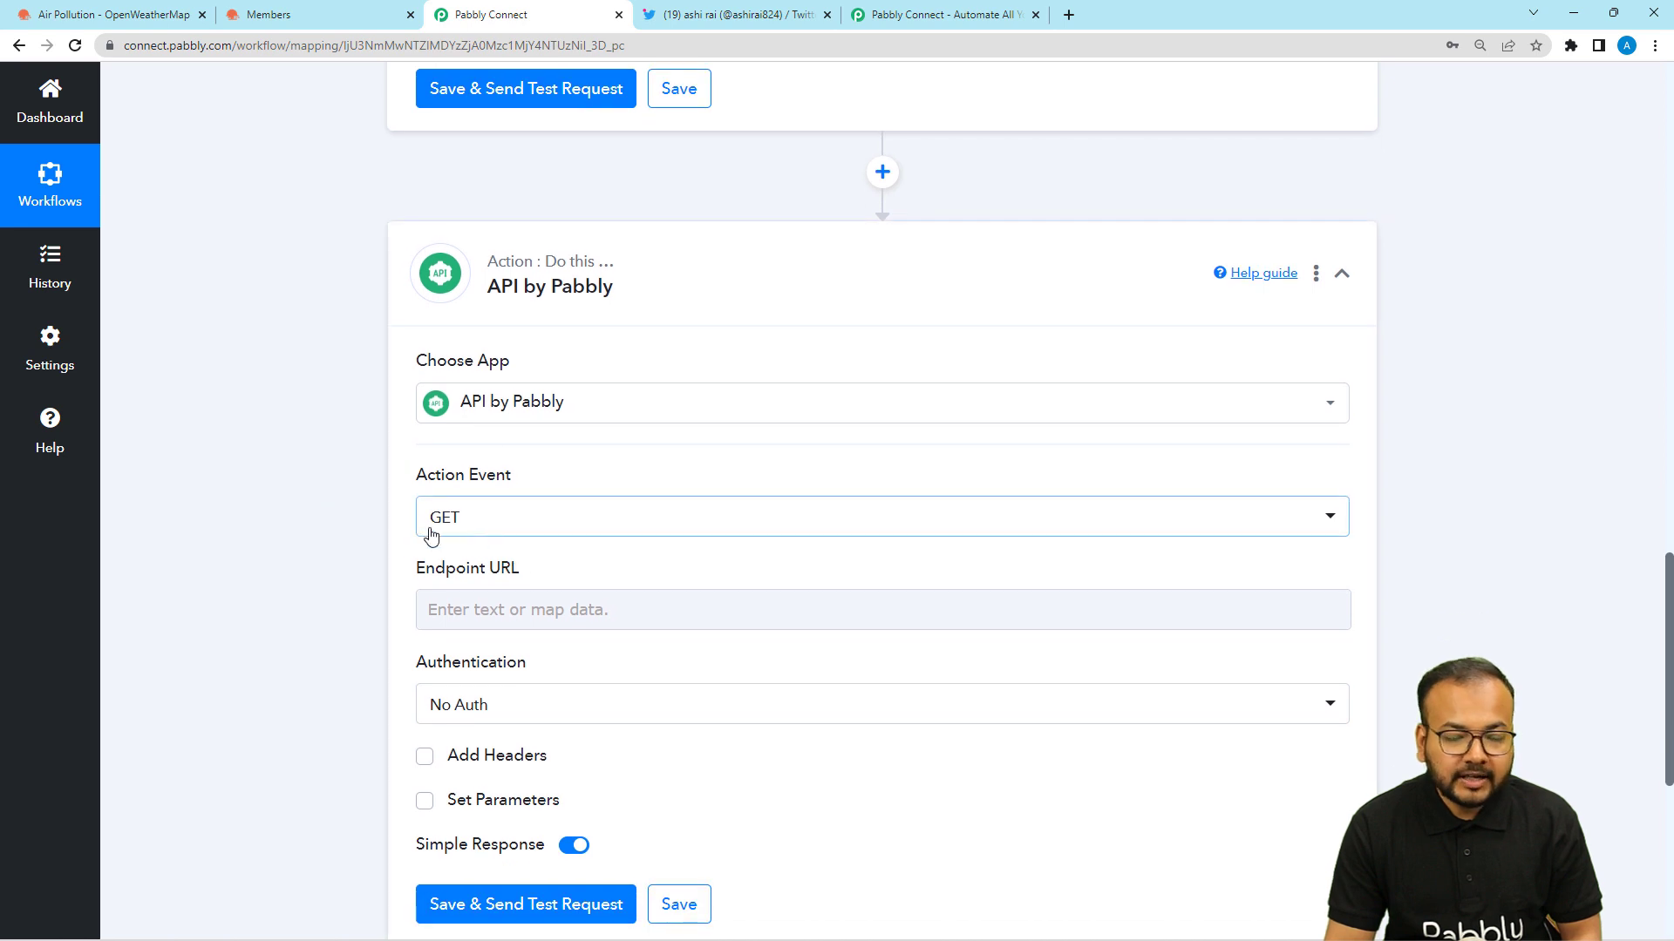
pyautogui.scroll(-3, 393, 532)
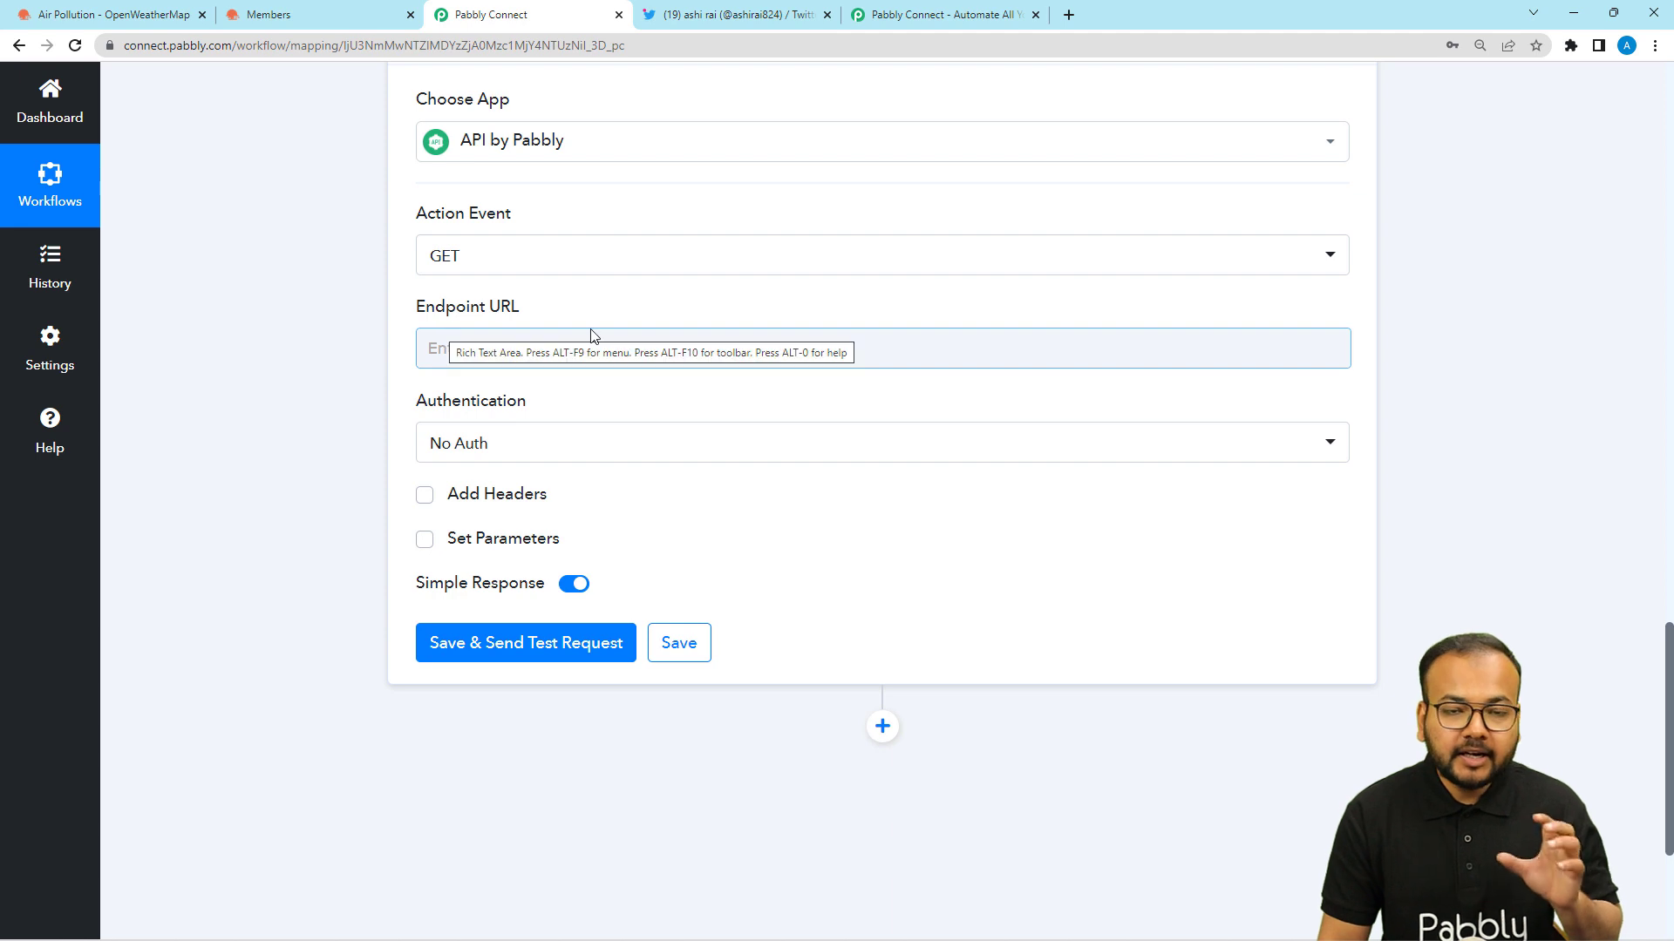
# Switch to OpenWeather, open the Geocoding API documentation and copy the API call for coordinates by location name
pyautogui.click(152, 20)
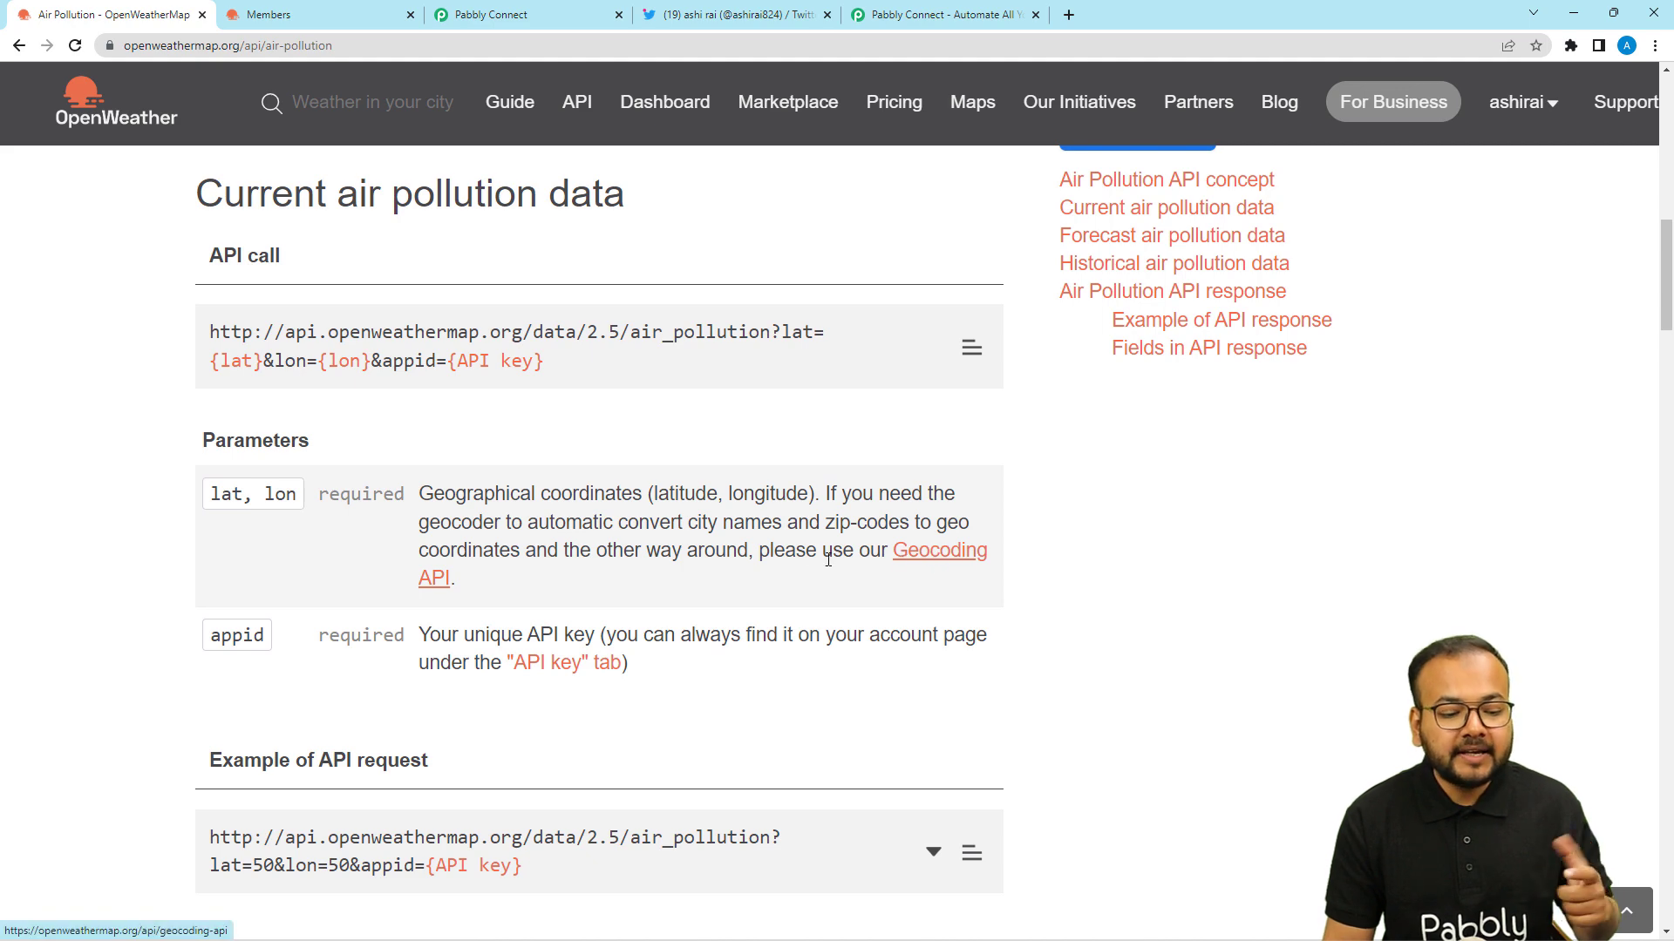
pyautogui.click(971, 560)
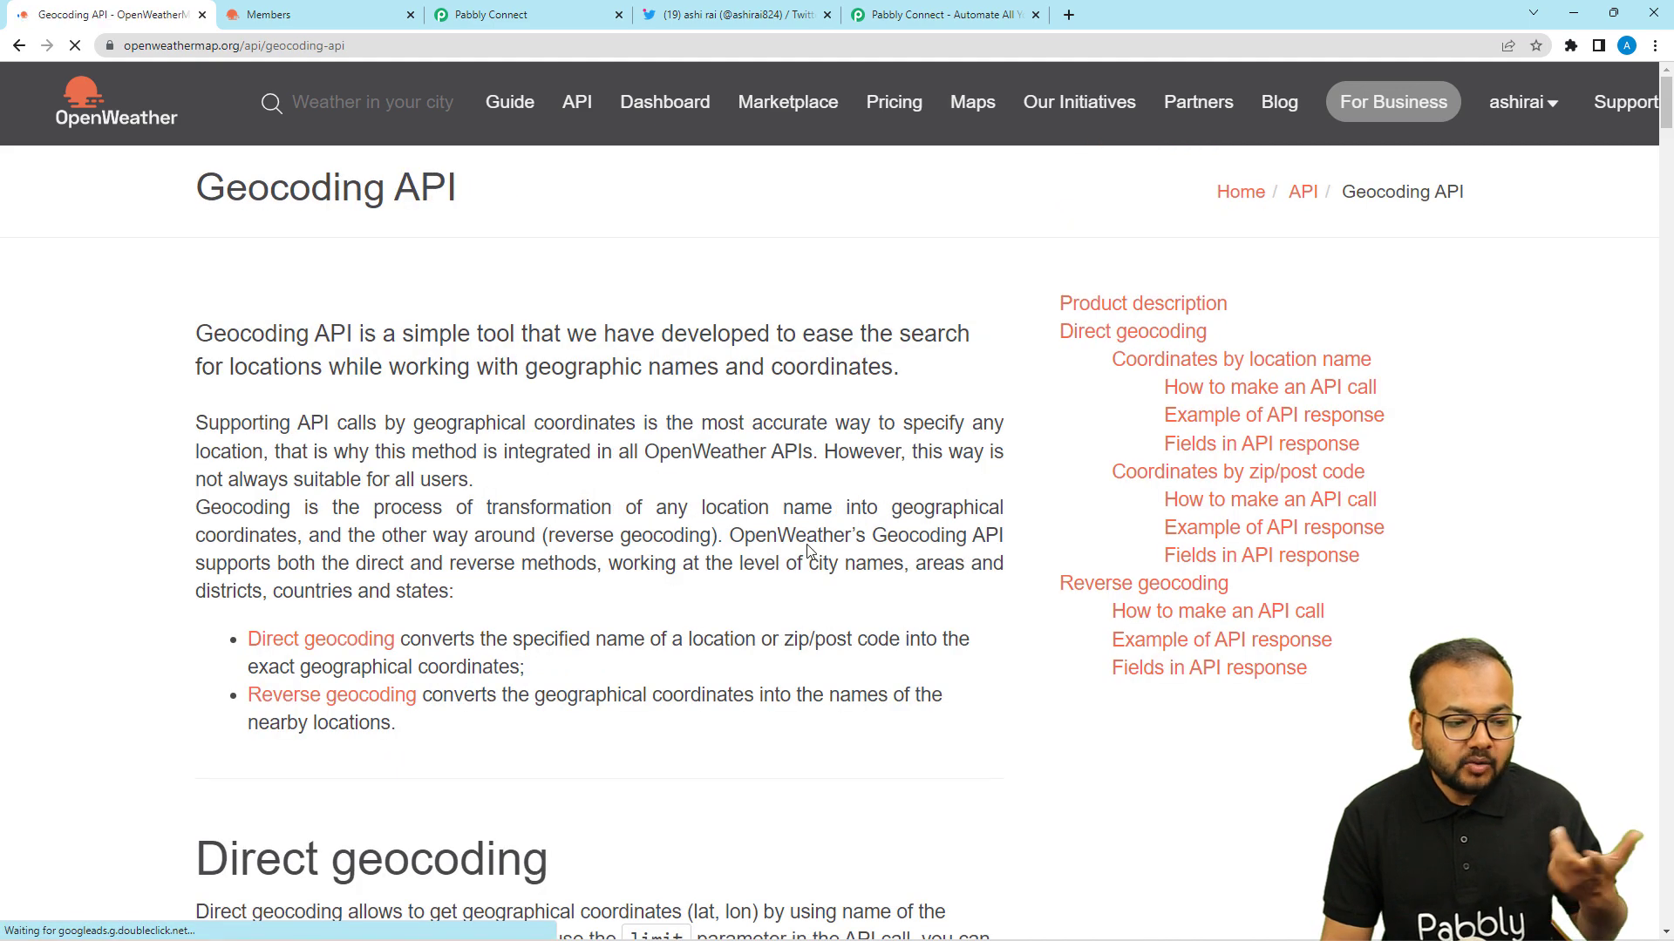
pyautogui.scroll(-9, 671, 508)
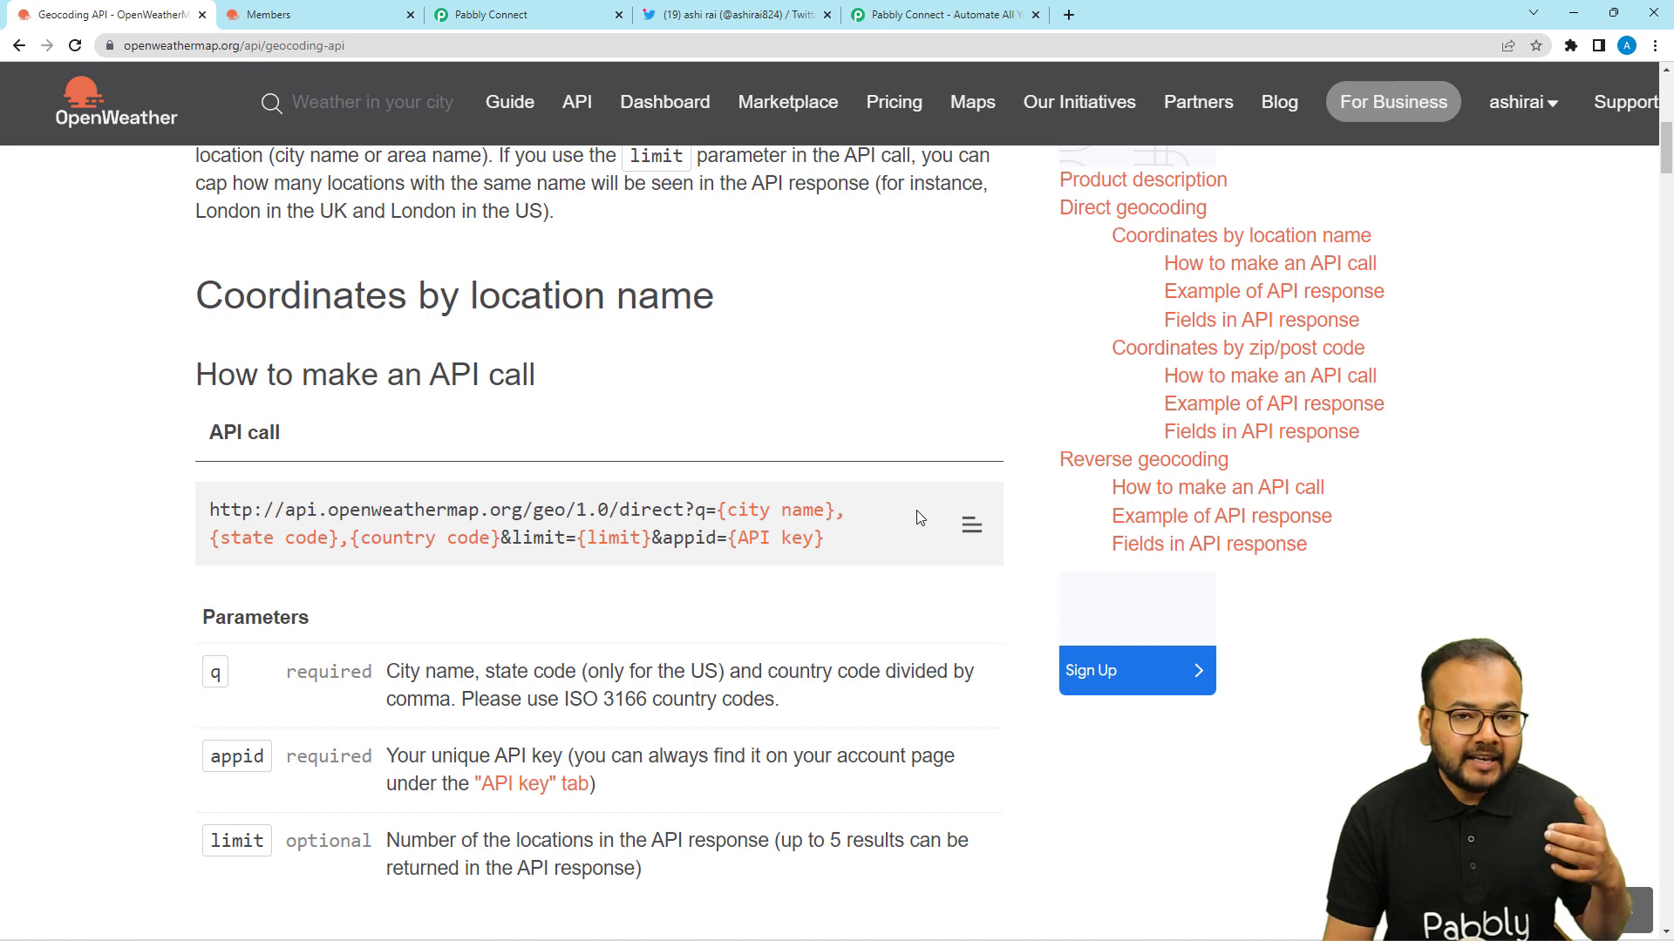
pyautogui.click(972, 525)
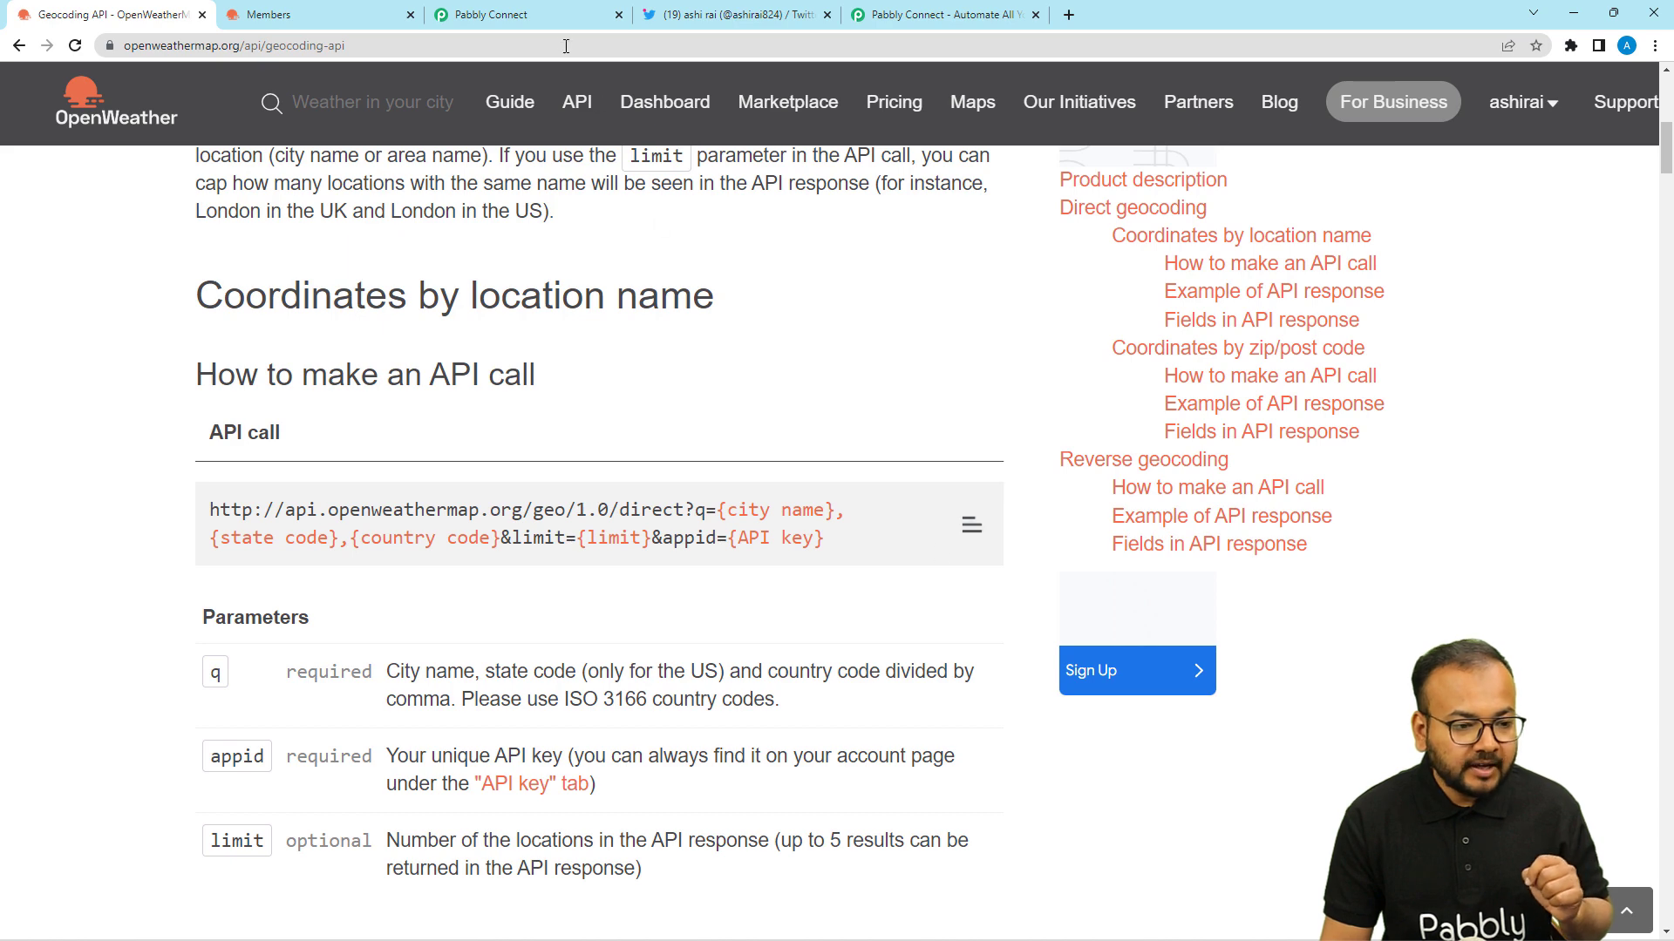
# Paste the copied geocoding API call as the Endpoint URL of the newly added GET step in Pabbly Connect
pyautogui.click(491, 15)
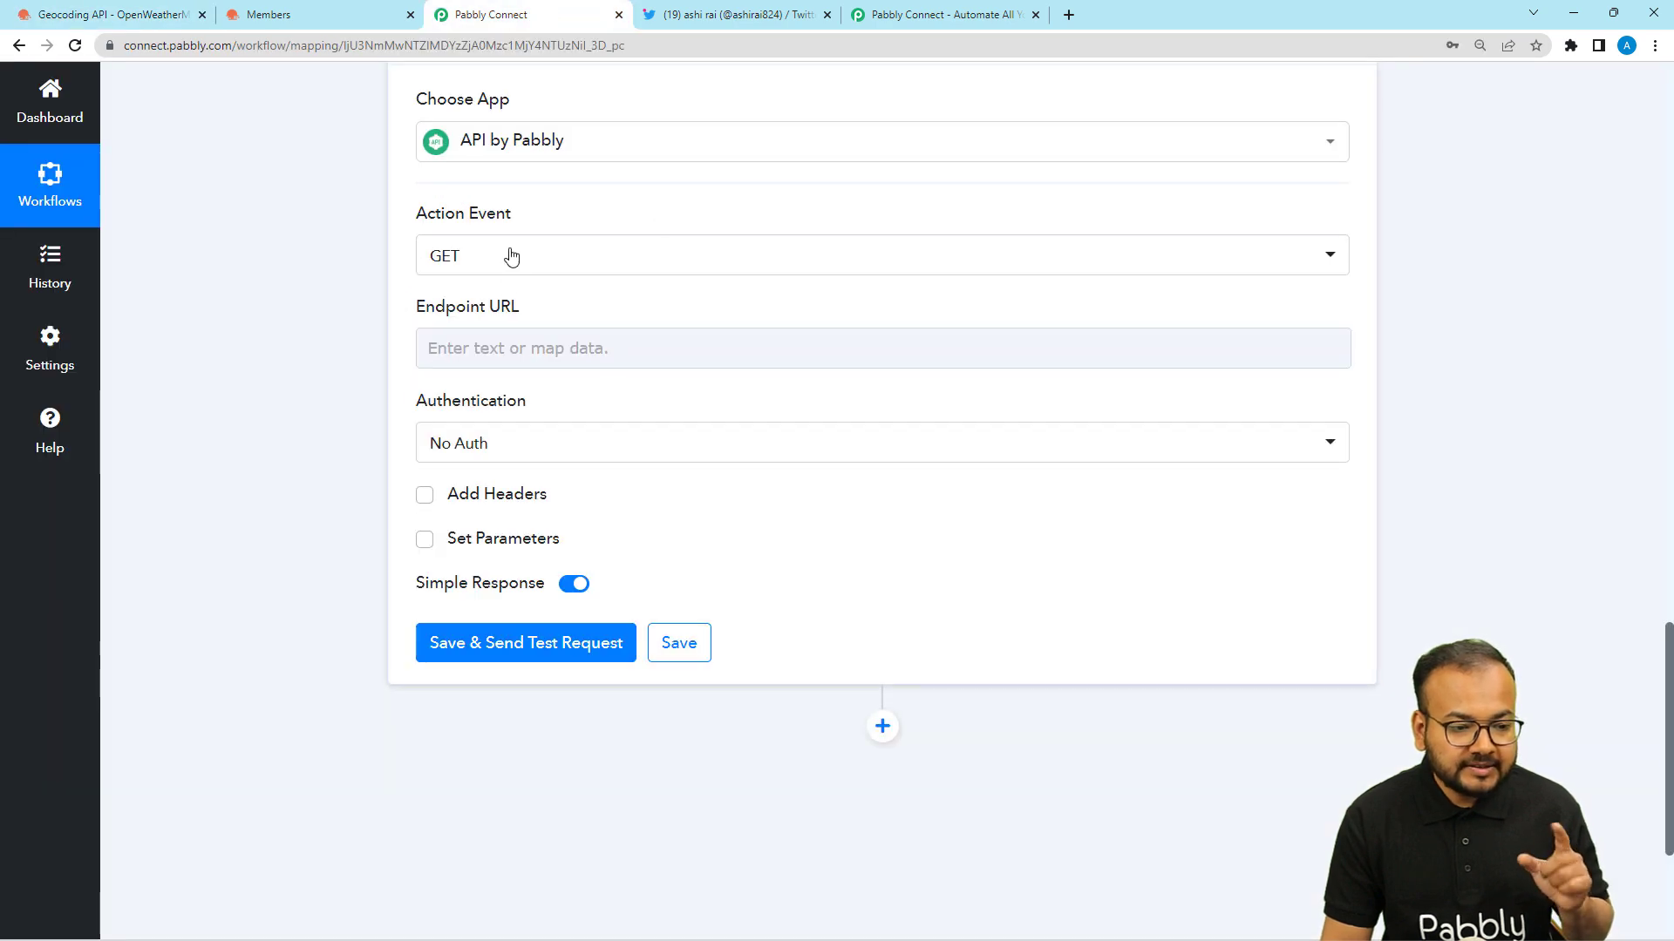
pyautogui.rightClick(475, 338)
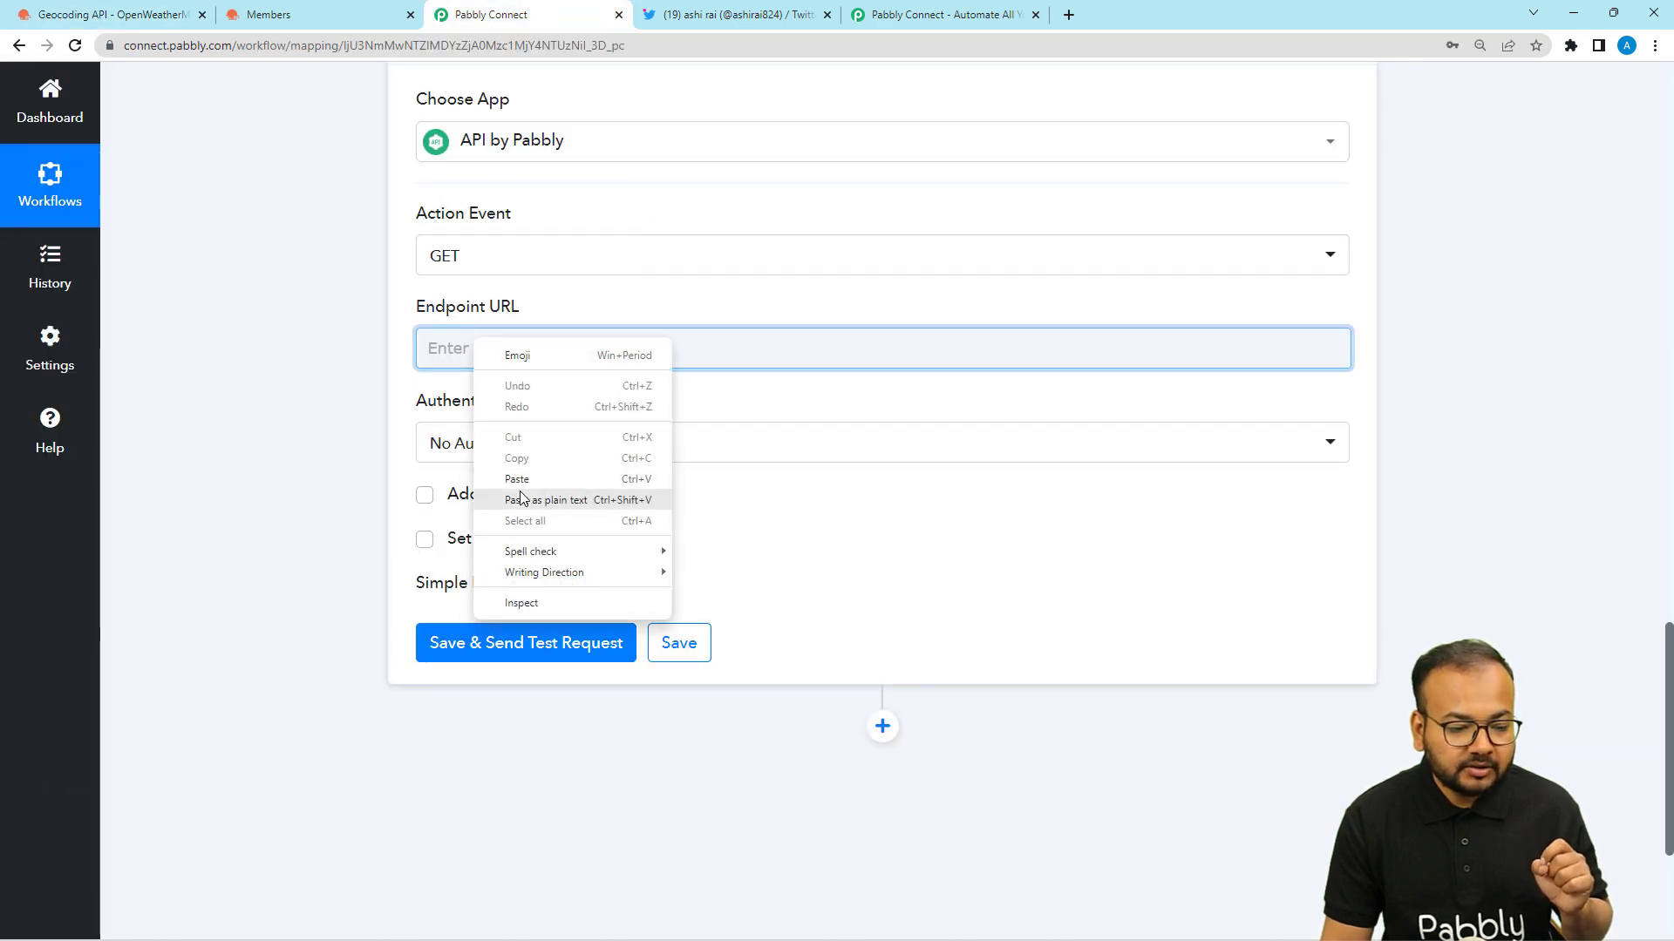
pyautogui.click(545, 499)
pyautogui.click(355, 403)
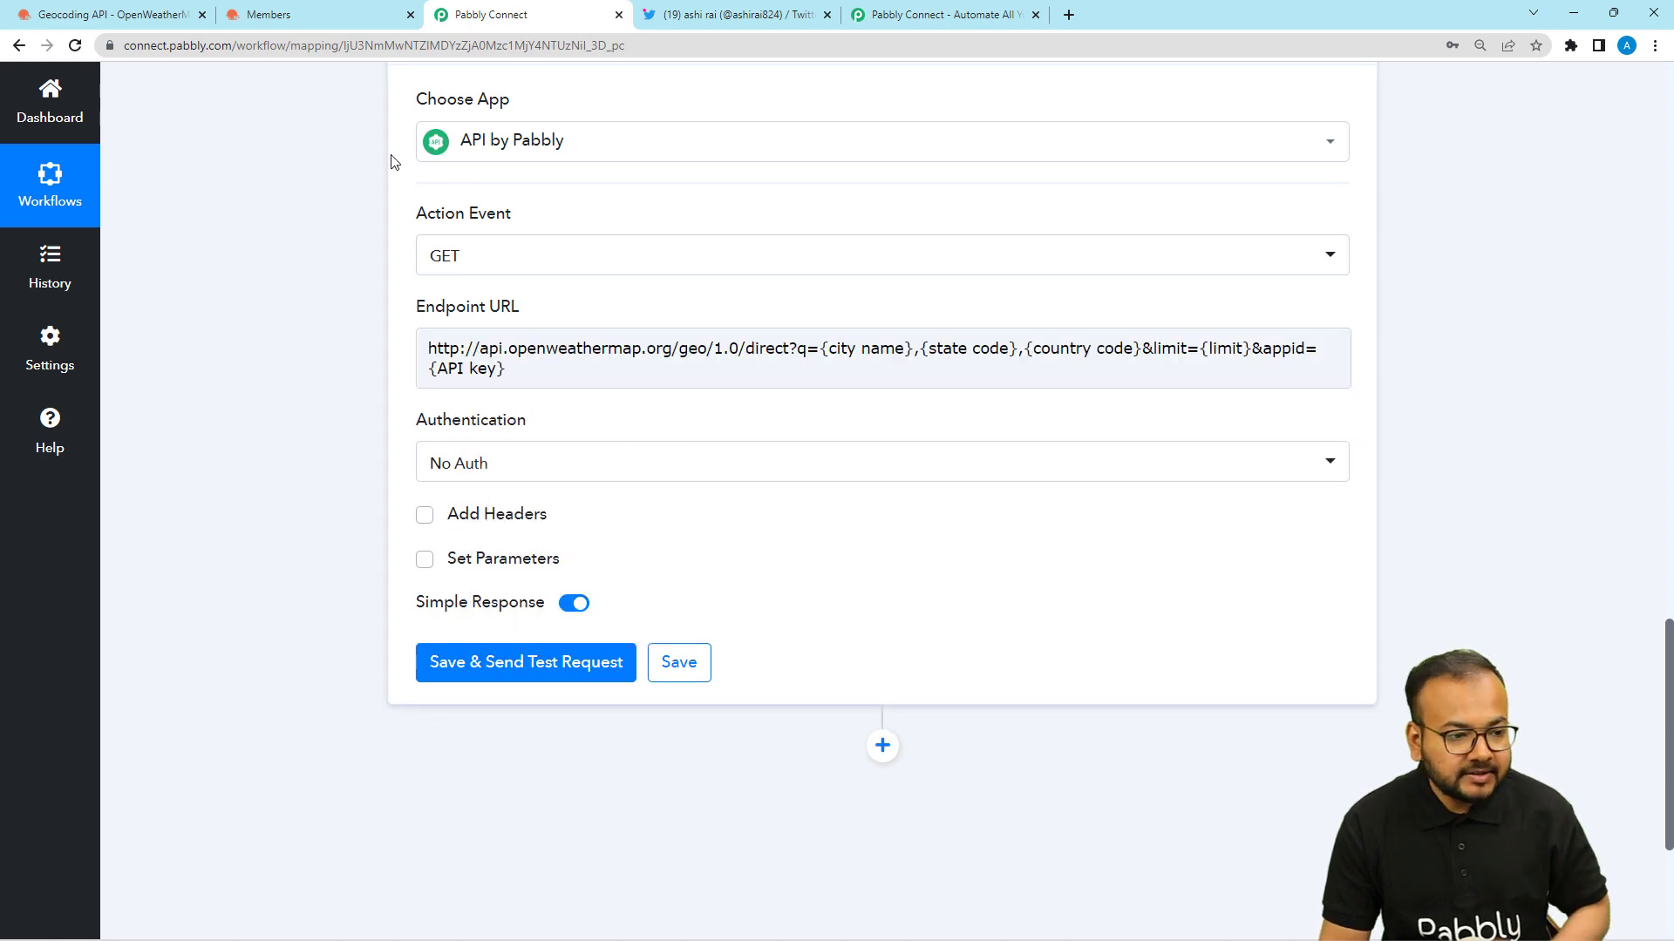
# Check the parameters of the geocoding API call in the OpenWeather documentation and return to the Pabbly Connect workflow
pyautogui.click(166, 14)
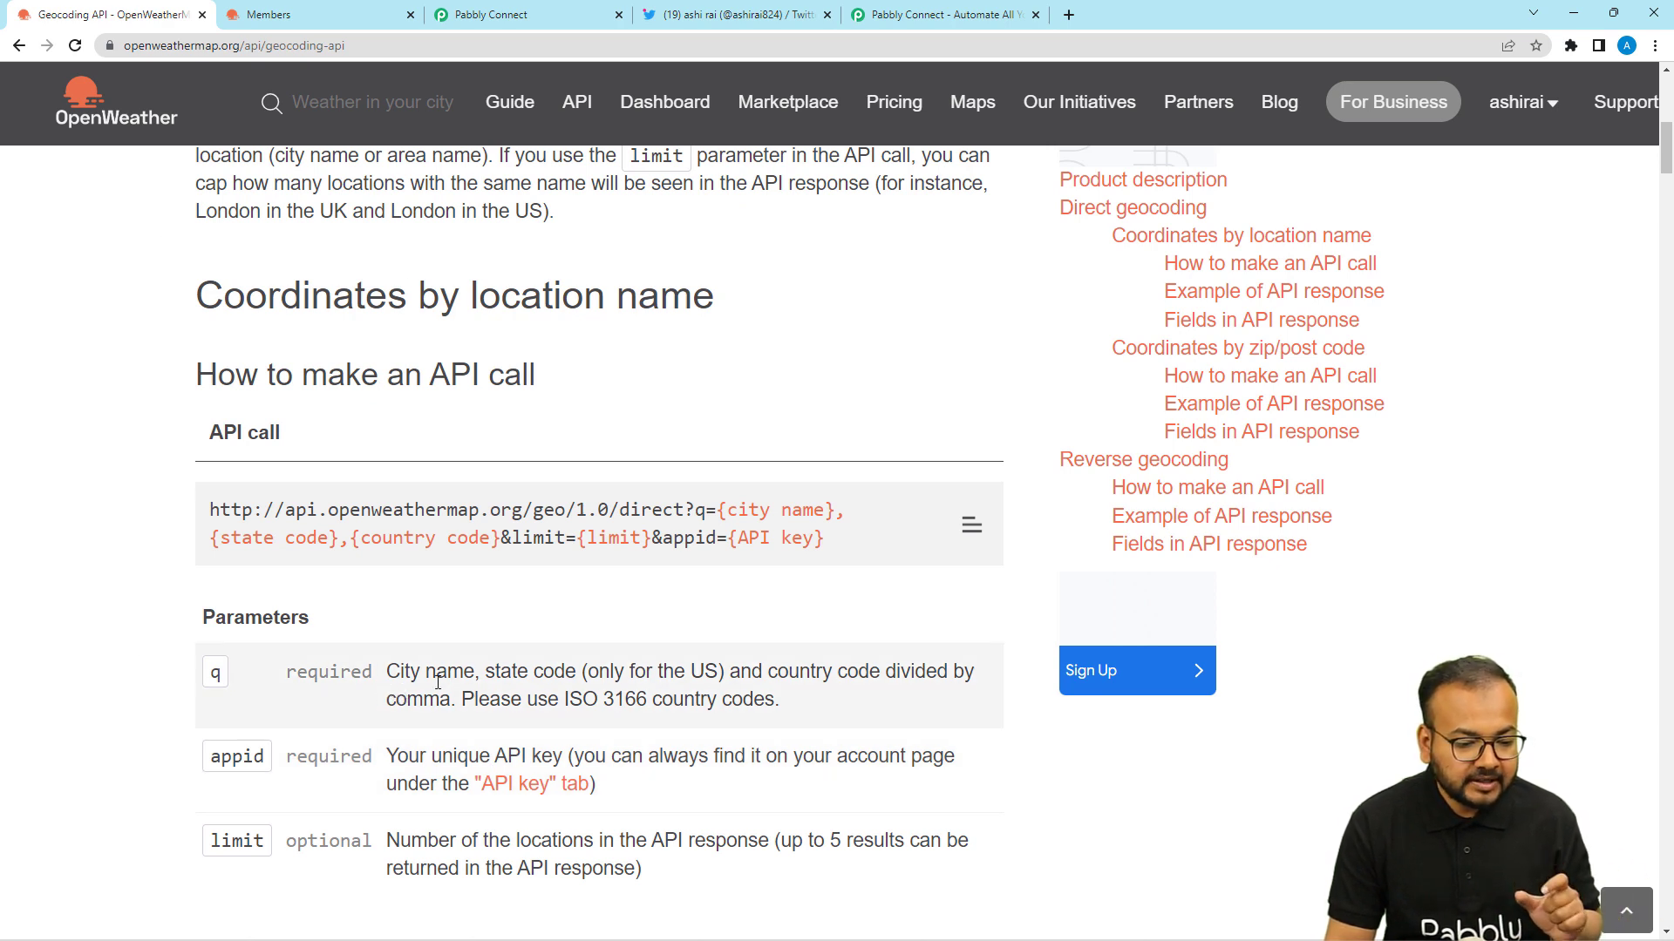
pyautogui.scroll(-2, 105, 448)
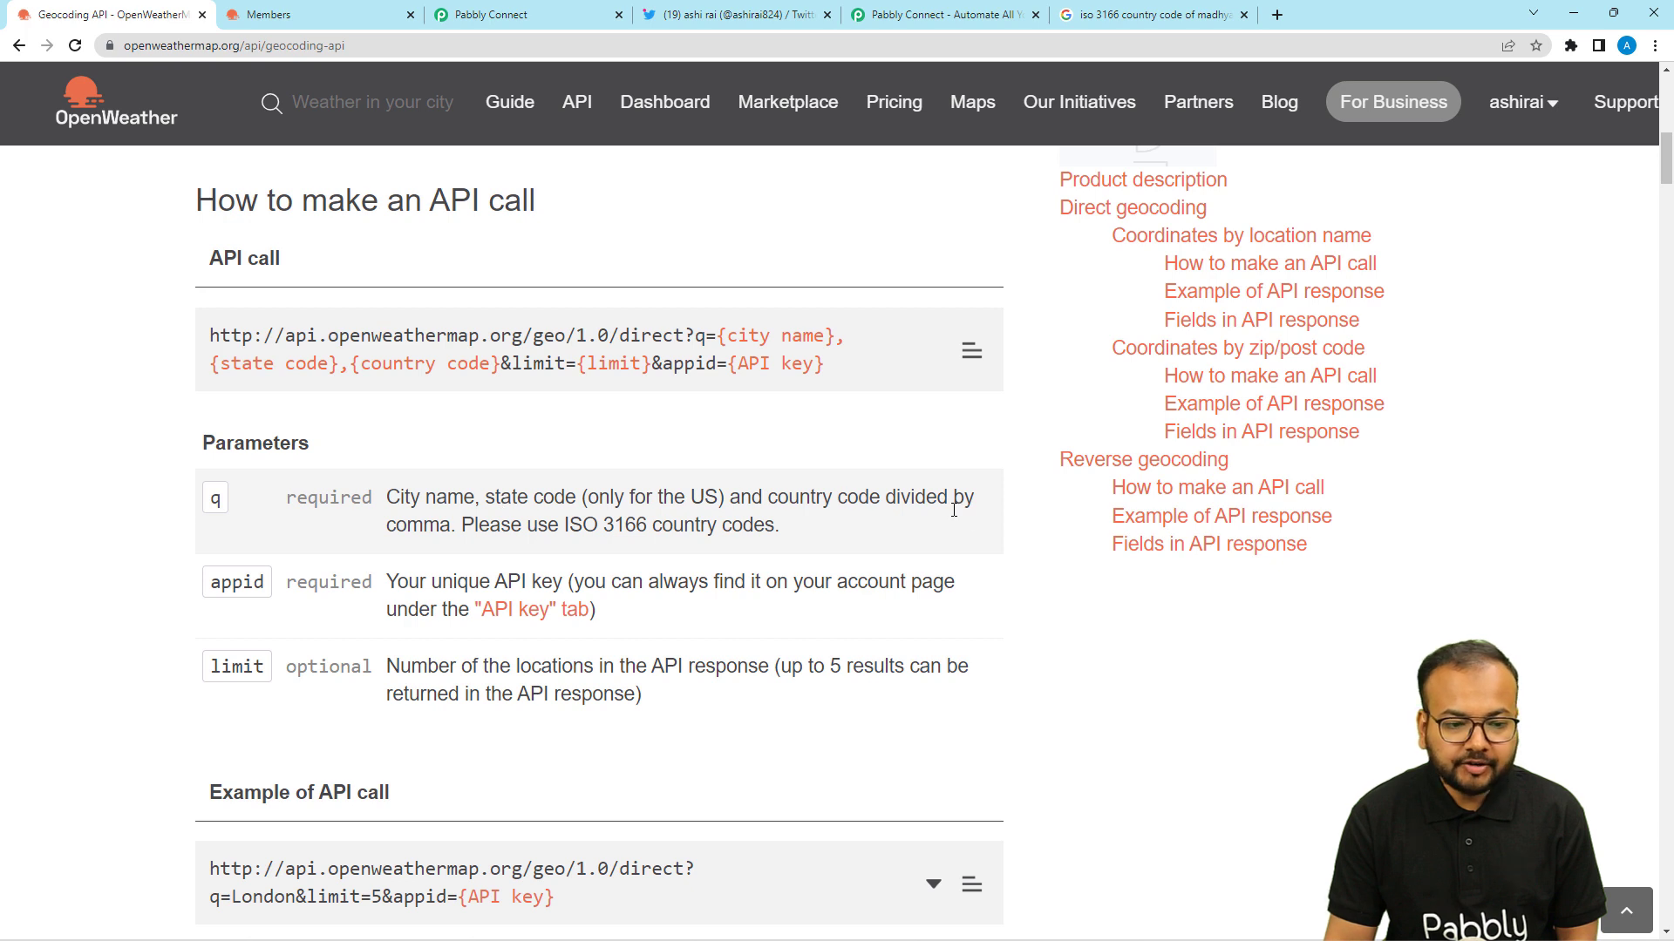
pyautogui.click(549, 13)
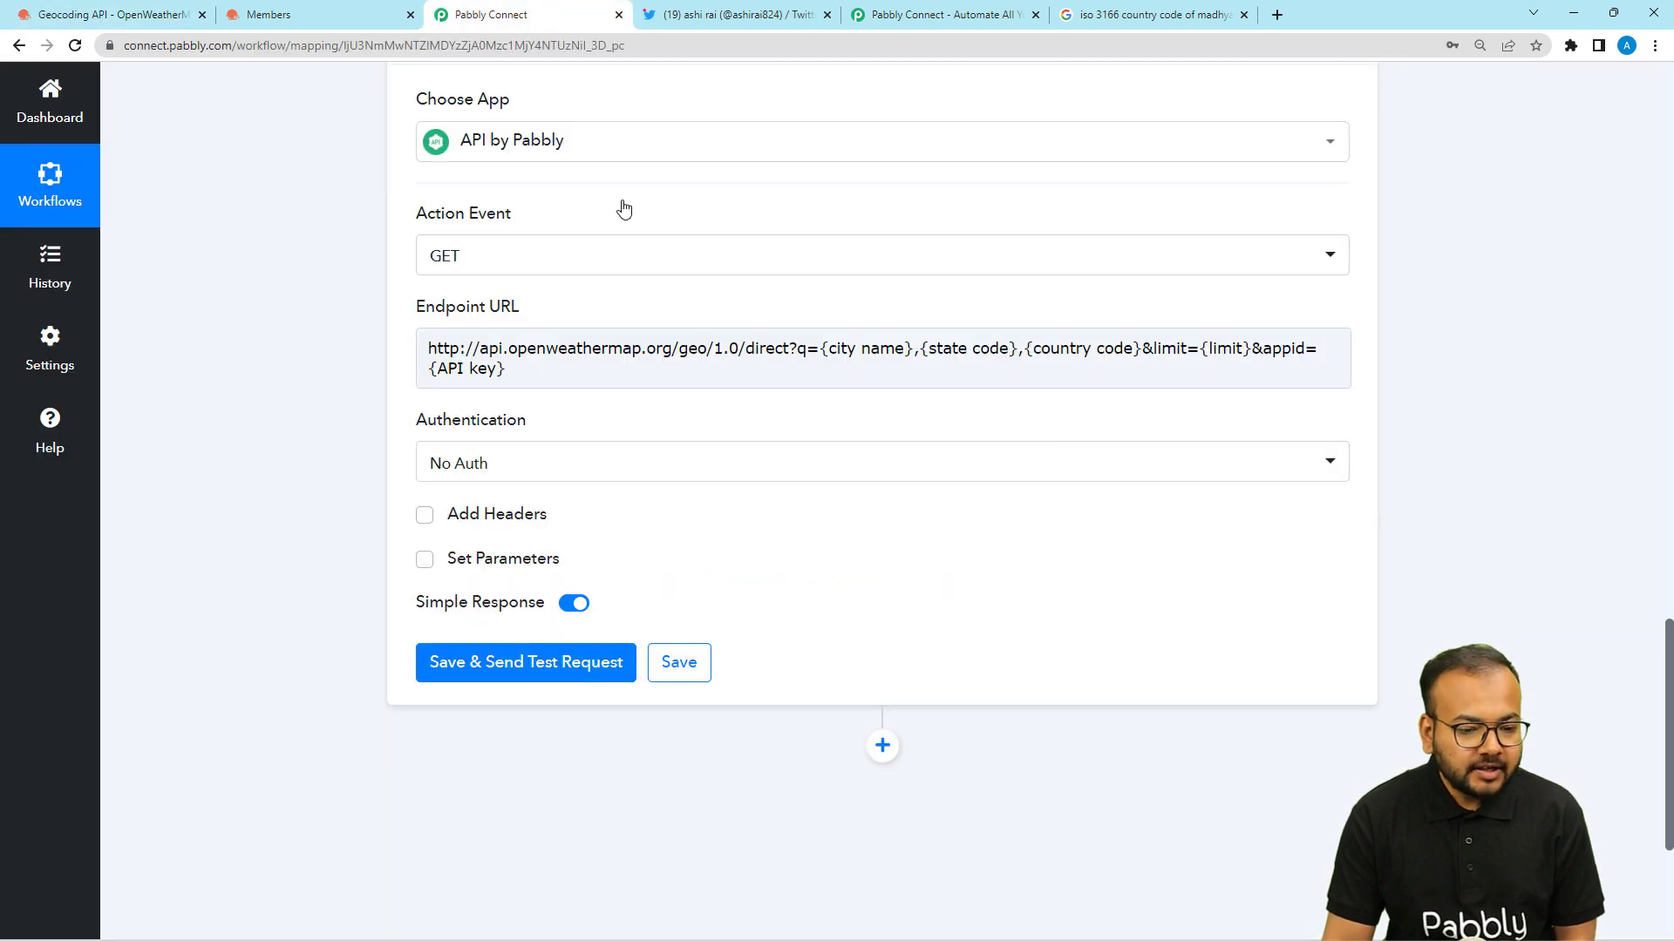
# Replace the city name placeholder in the geocoding step's Endpoint URL with Bhopal
pyautogui.click(879, 348)
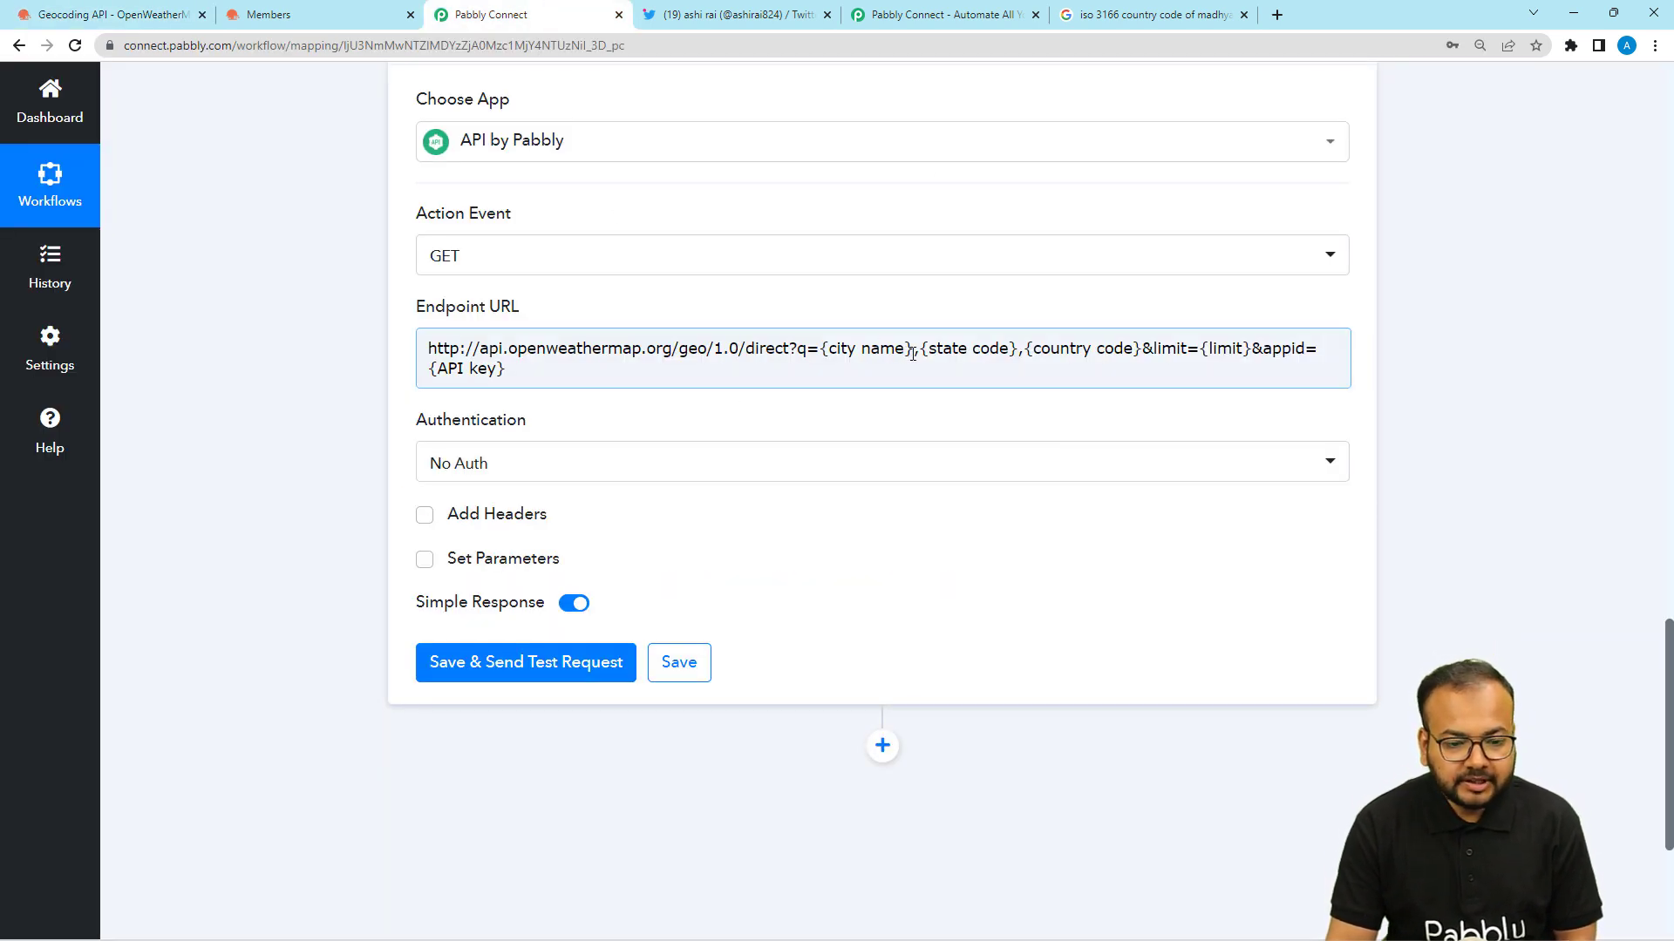
pyautogui.click(912, 352)
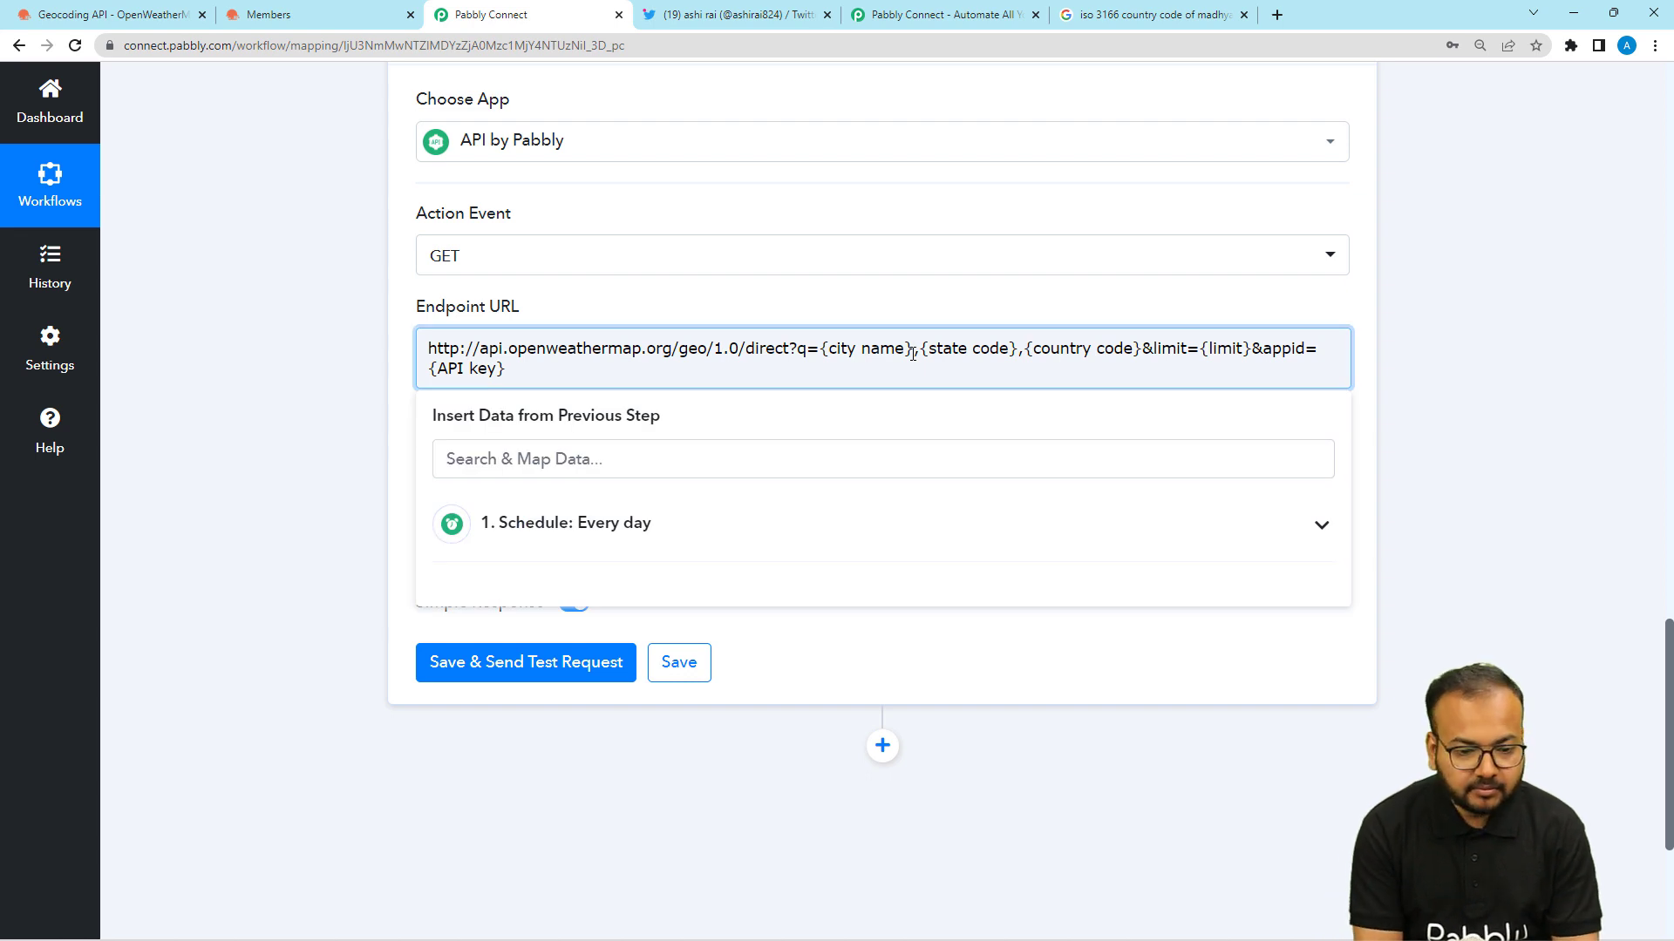
pyautogui.press('BackSpace')
pyautogui.press('BackSpace')
pyautogui.press('BackSpace')
pyautogui.press('BackSpace')
pyautogui.press('BackSpace')
pyautogui.press('BackSpace')
pyautogui.press('BackSpace')
pyautogui.press('BackSpace')
pyautogui.press('BackSpace')
pyautogui.press('BackSpace')
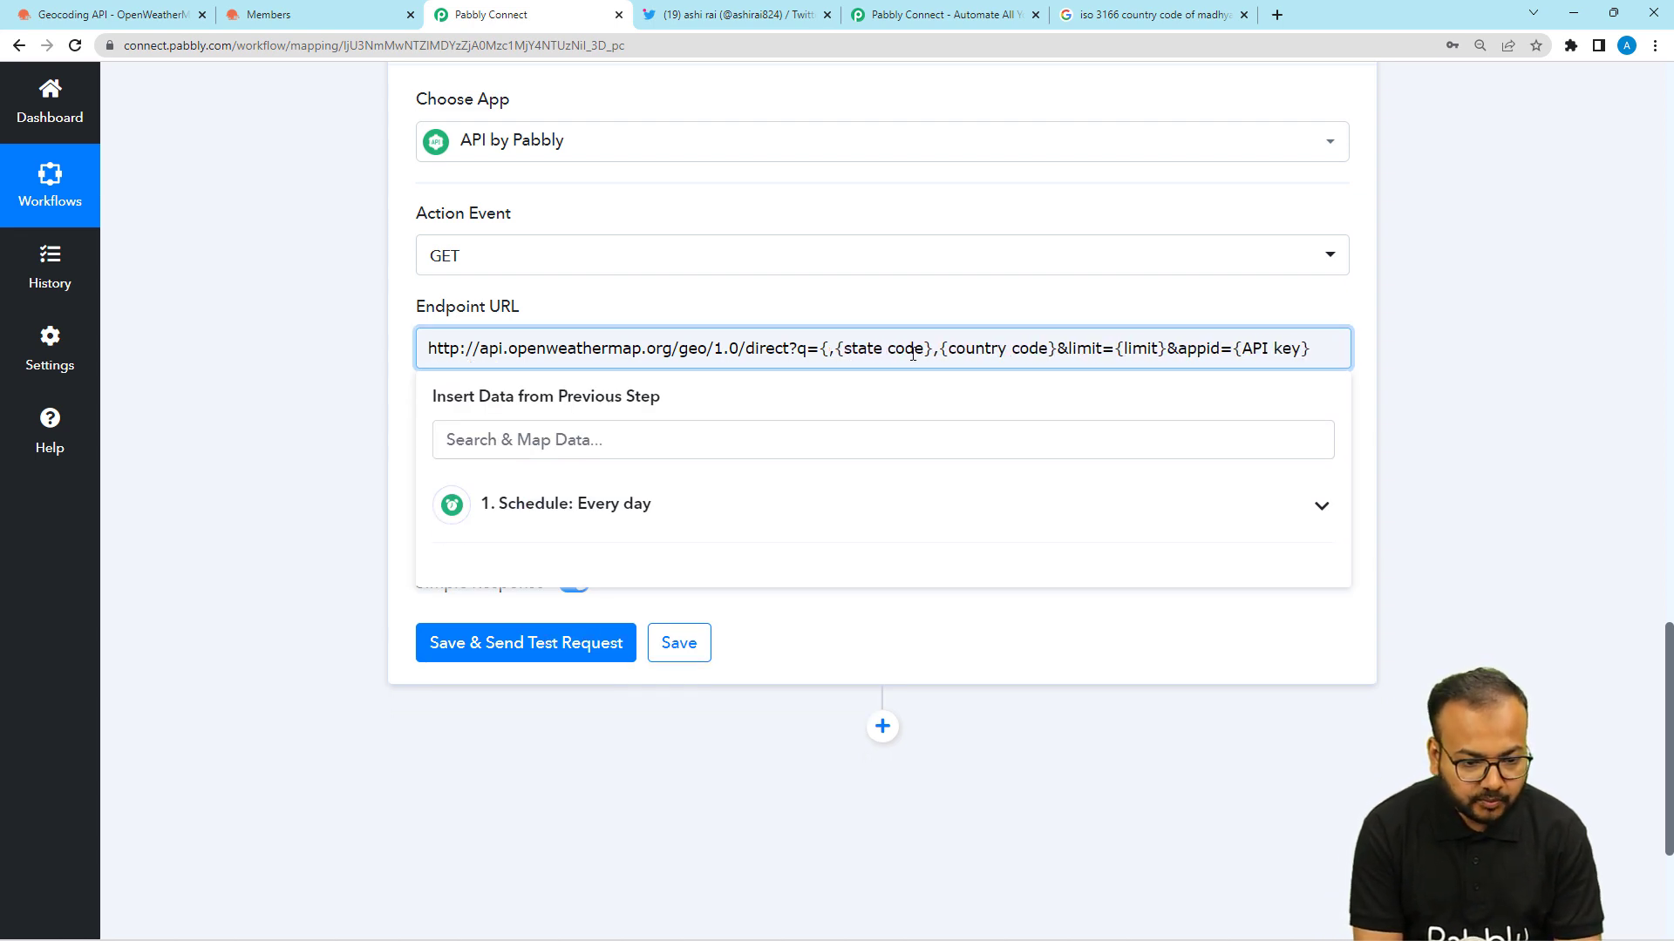
pyautogui.press('BackSpace')
pyautogui.write('B')
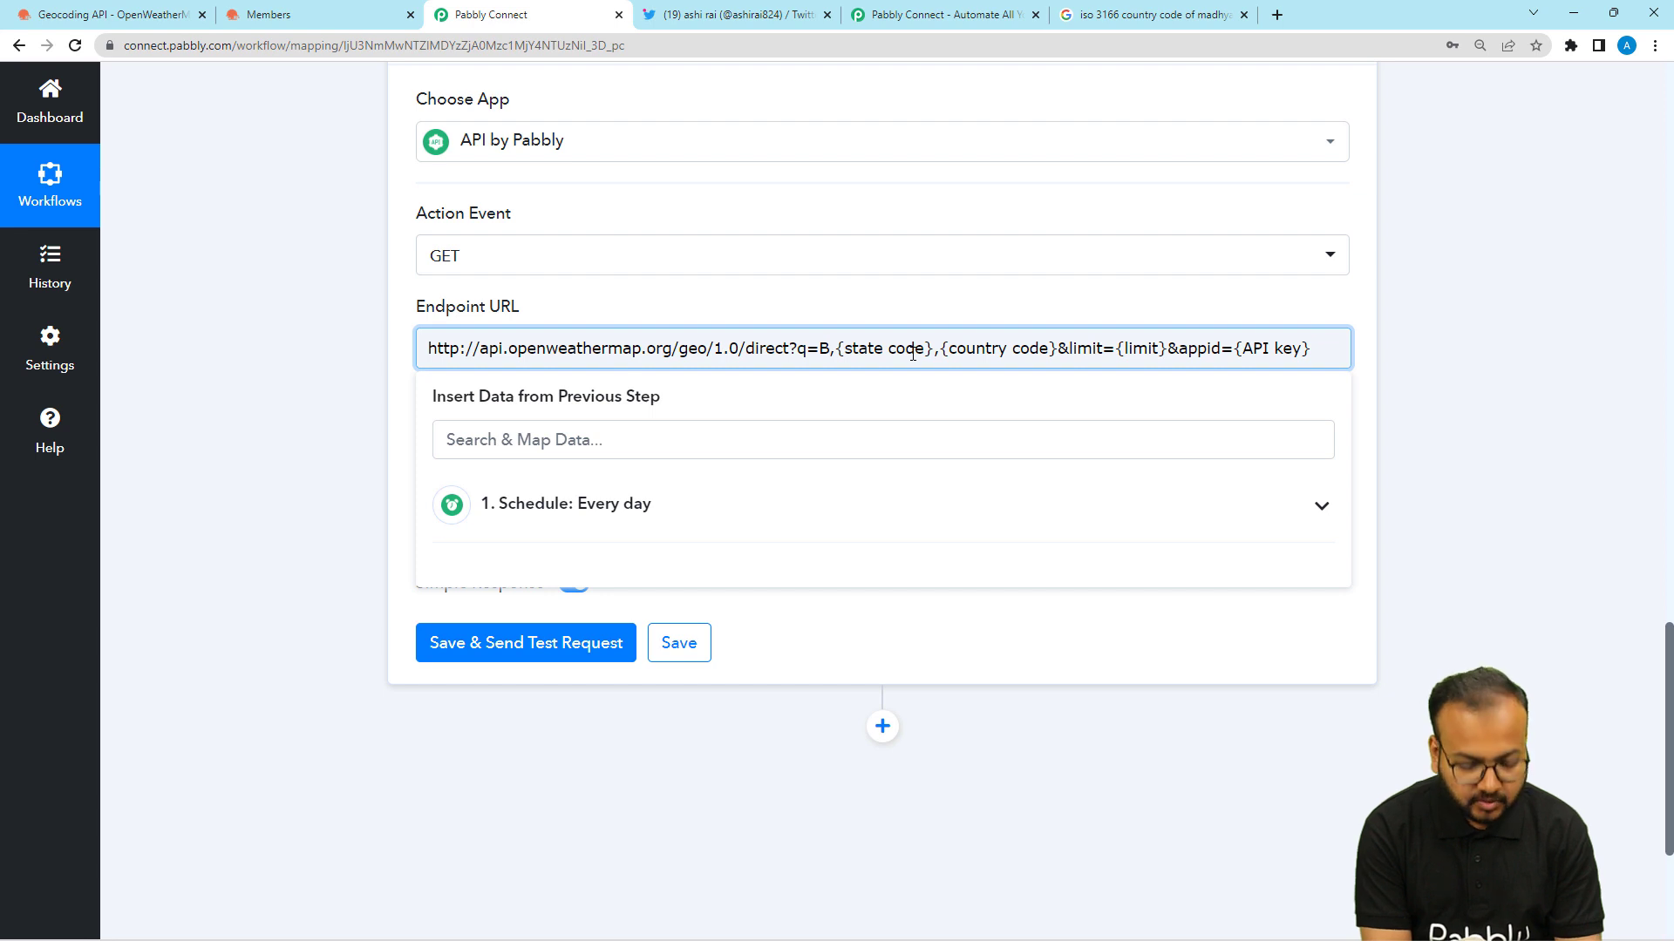
pyautogui.write('hopal')
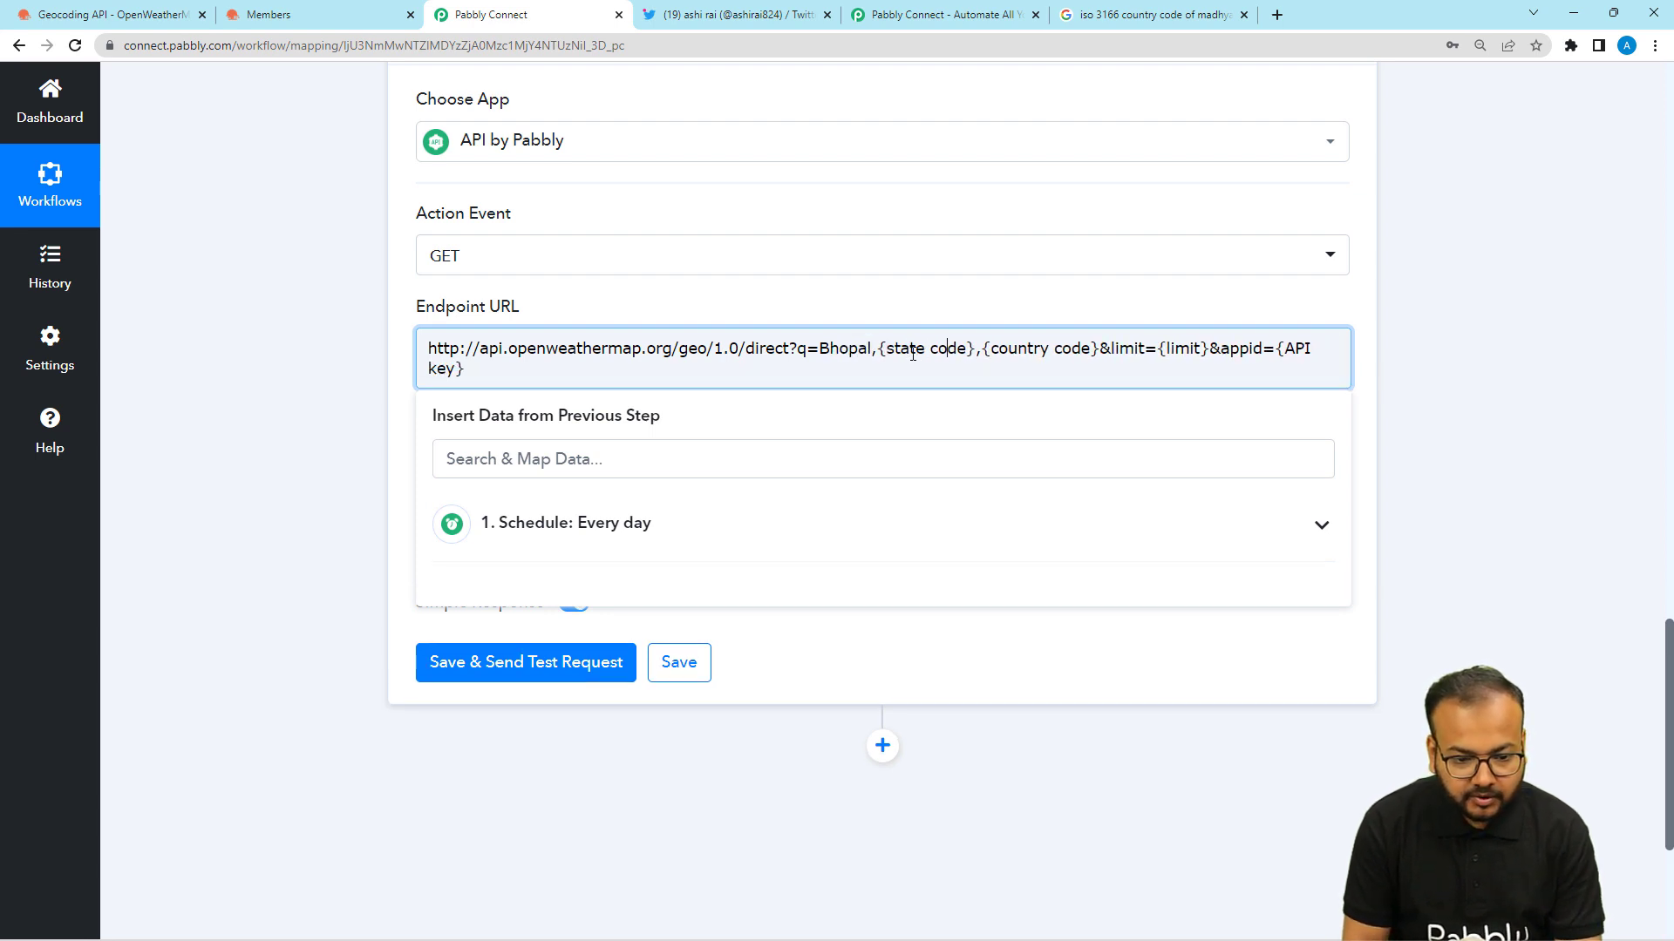
# Remove the state code placeholder and its extra comma from the geocoding Endpoint URL
pyautogui.press('BackSpace')
pyautogui.press('BackSpace')
pyautogui.press('BackSpace')
pyautogui.press('BackSpace')
pyautogui.press('BackSpace')
pyautogui.press('BackSpace')
pyautogui.press('BackSpace')
pyautogui.press('BackSpace')
pyautogui.press('BackSpace')
pyautogui.press('BackSpace')
pyautogui.press('BackSpace')
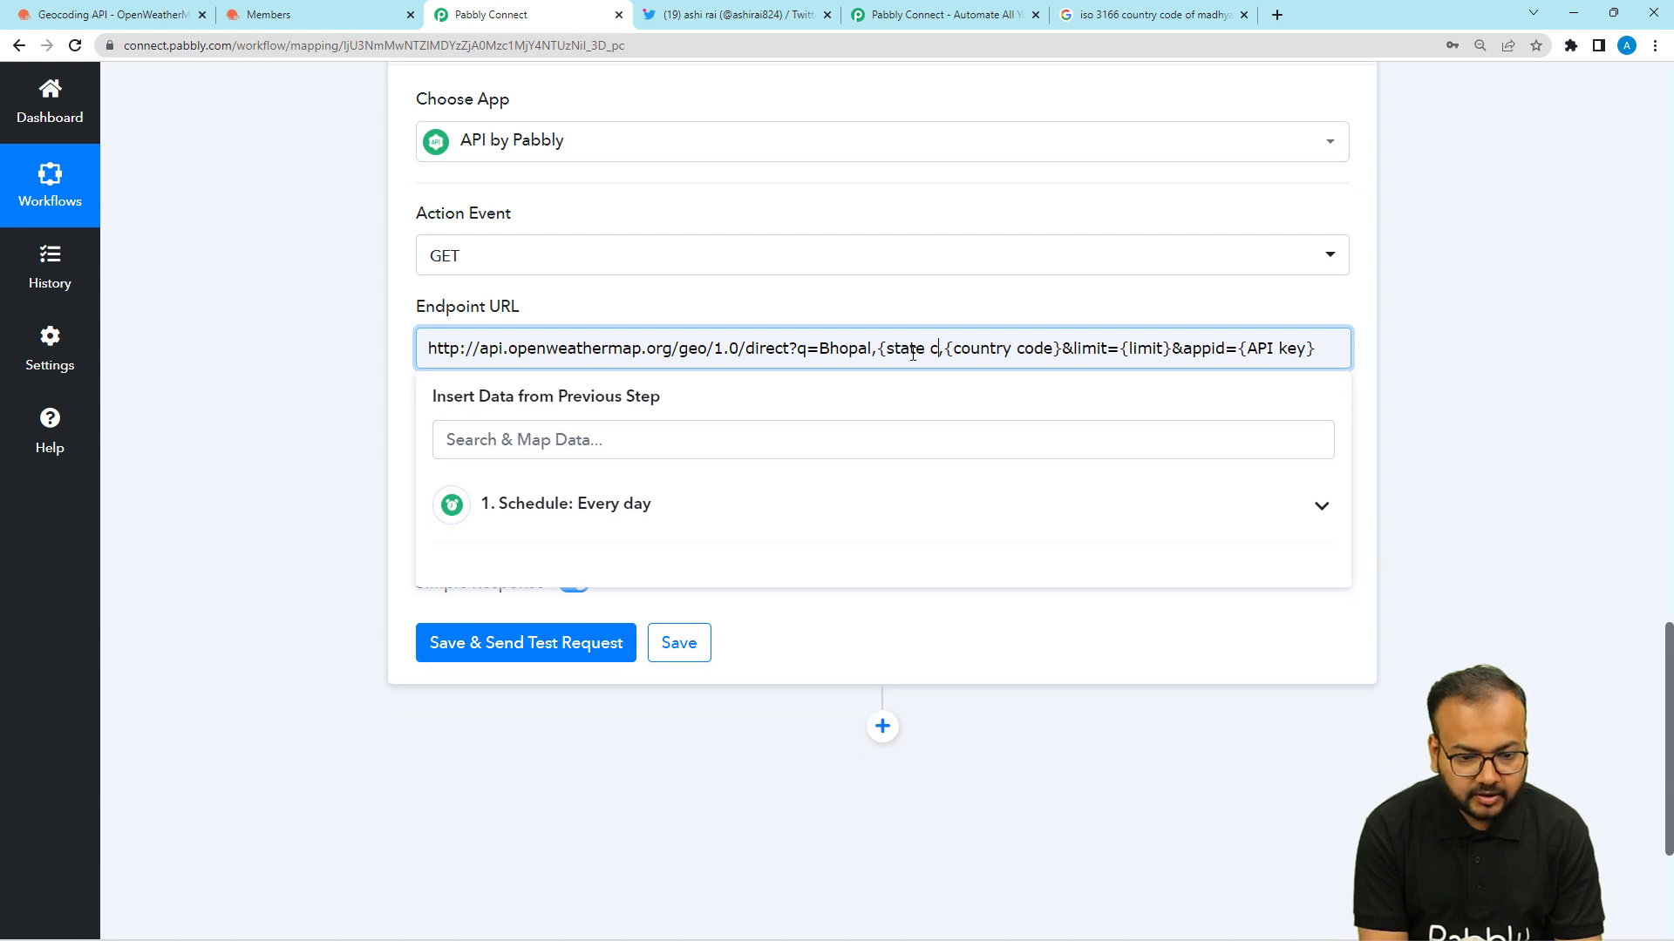
pyautogui.press('BackSpace')
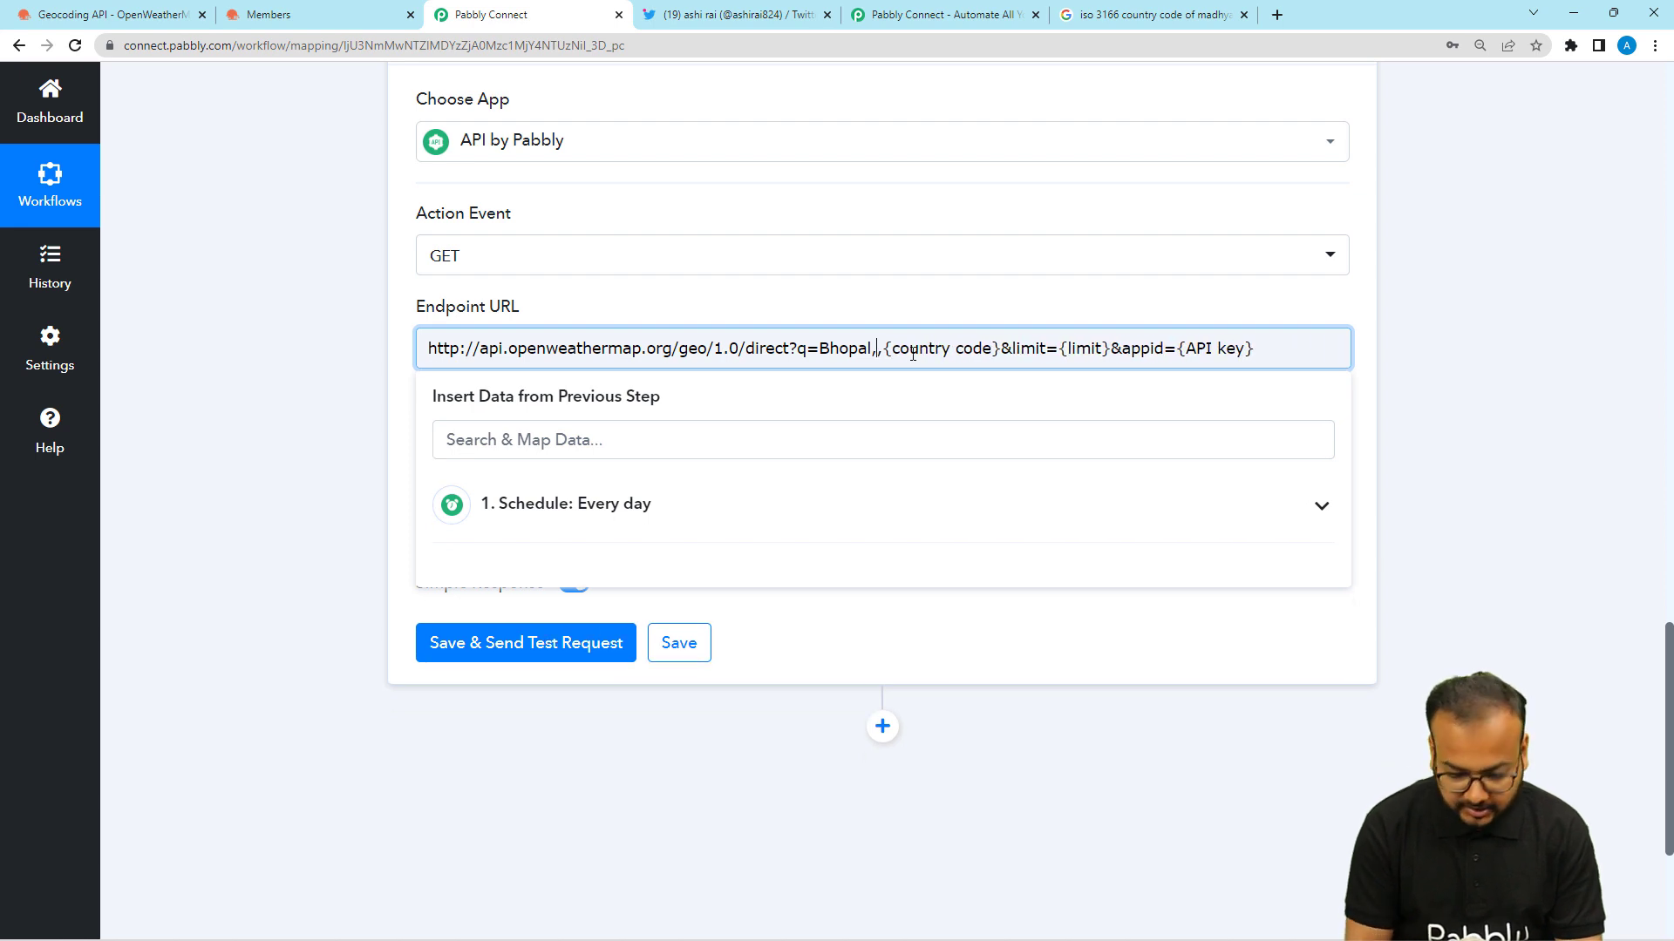
pyautogui.press('BackSpace')
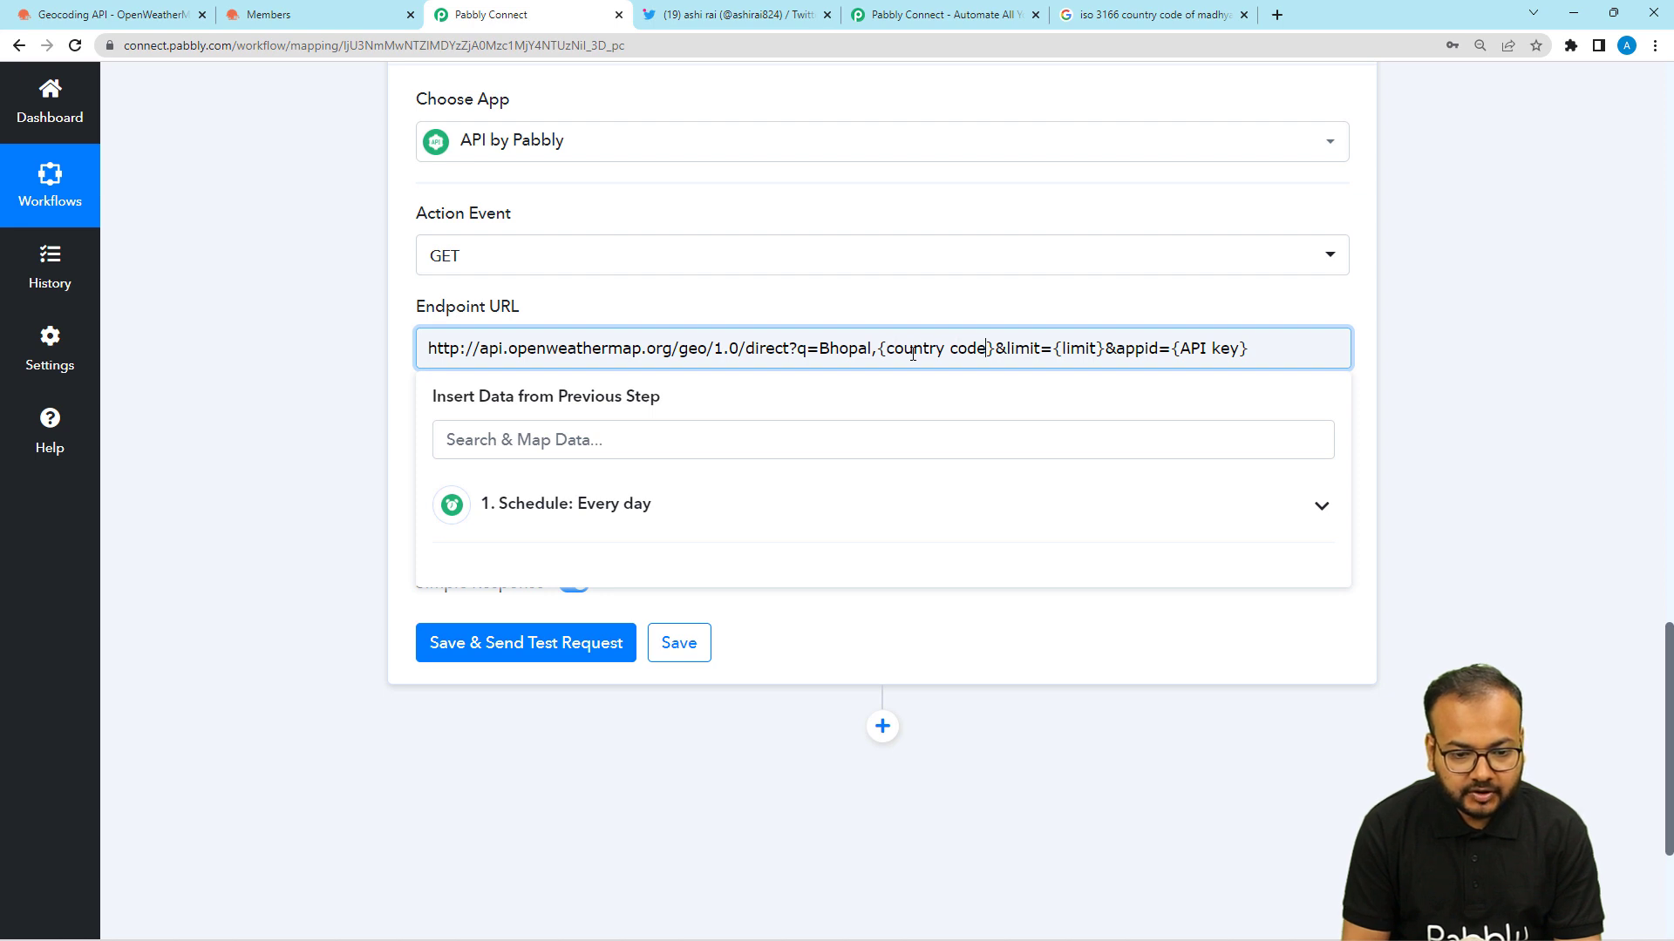
# Replace the country code placeholder in the geocoding Endpoint URL with IND
pyautogui.press('BackSpace')
pyautogui.press('BackSpace')
pyautogui.press('BackSpace')
pyautogui.press('BackSpace')
pyautogui.press('BackSpace')
pyautogui.press('BackSpace')
pyautogui.press('BackSpace')
pyautogui.press('BackSpace')
pyautogui.press('BackSpace')
pyautogui.press('BackSpace')
pyautogui.press('BackSpace')
pyautogui.press('BackSpace')
pyautogui.press('BackSpace')
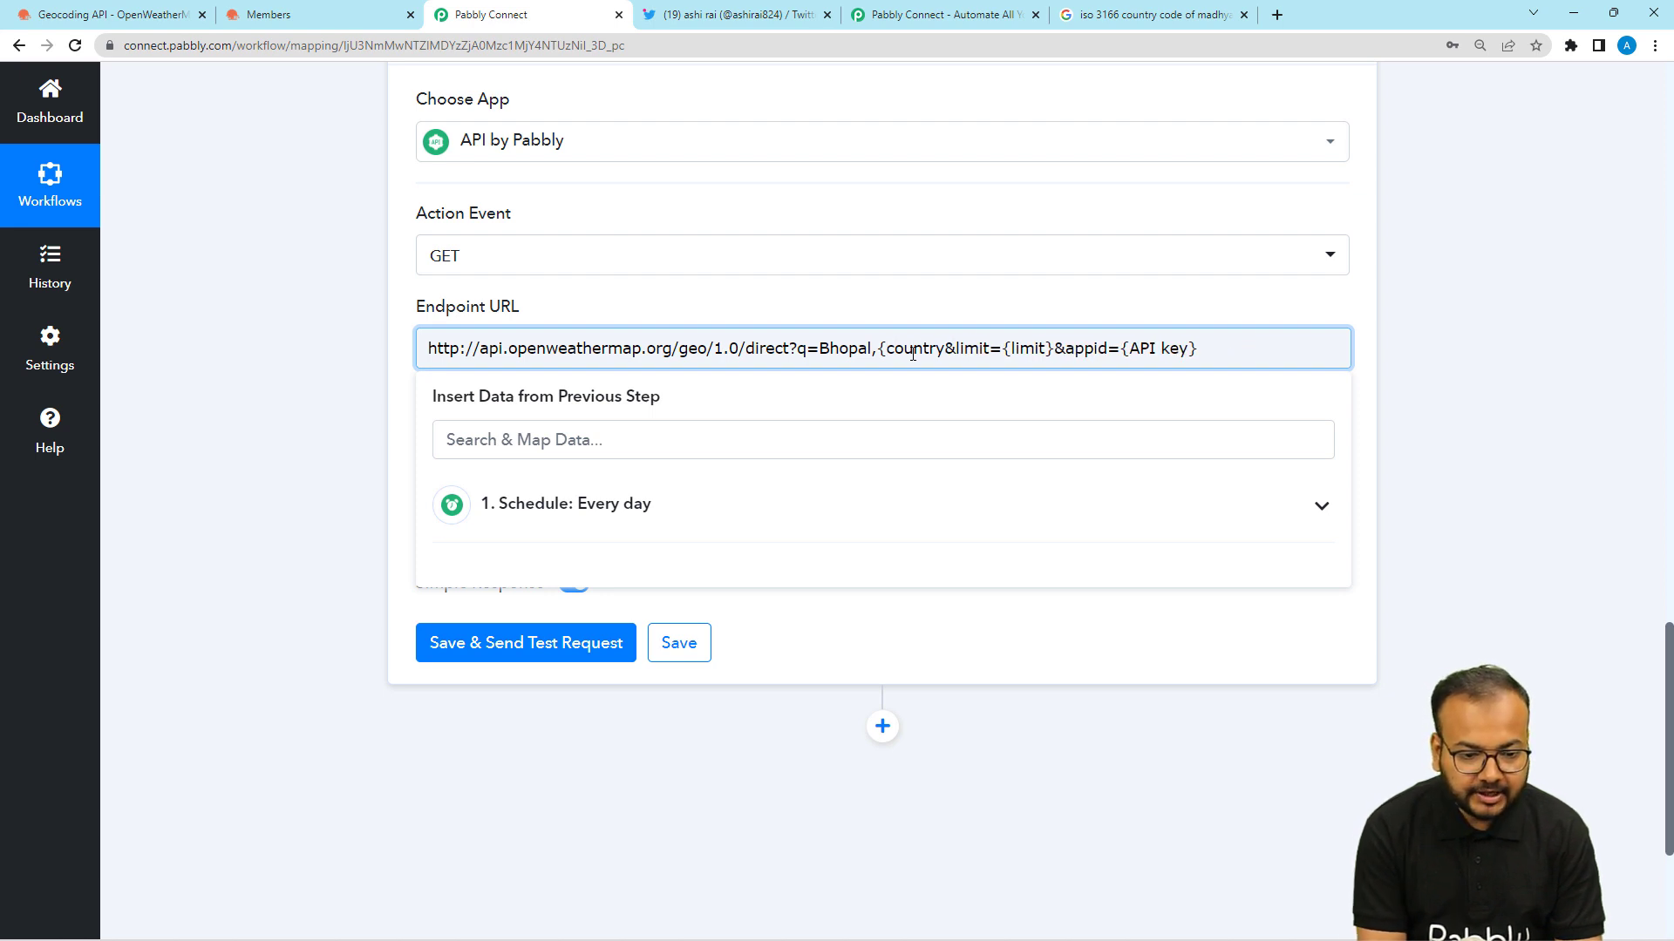
pyautogui.press('BackSpace')
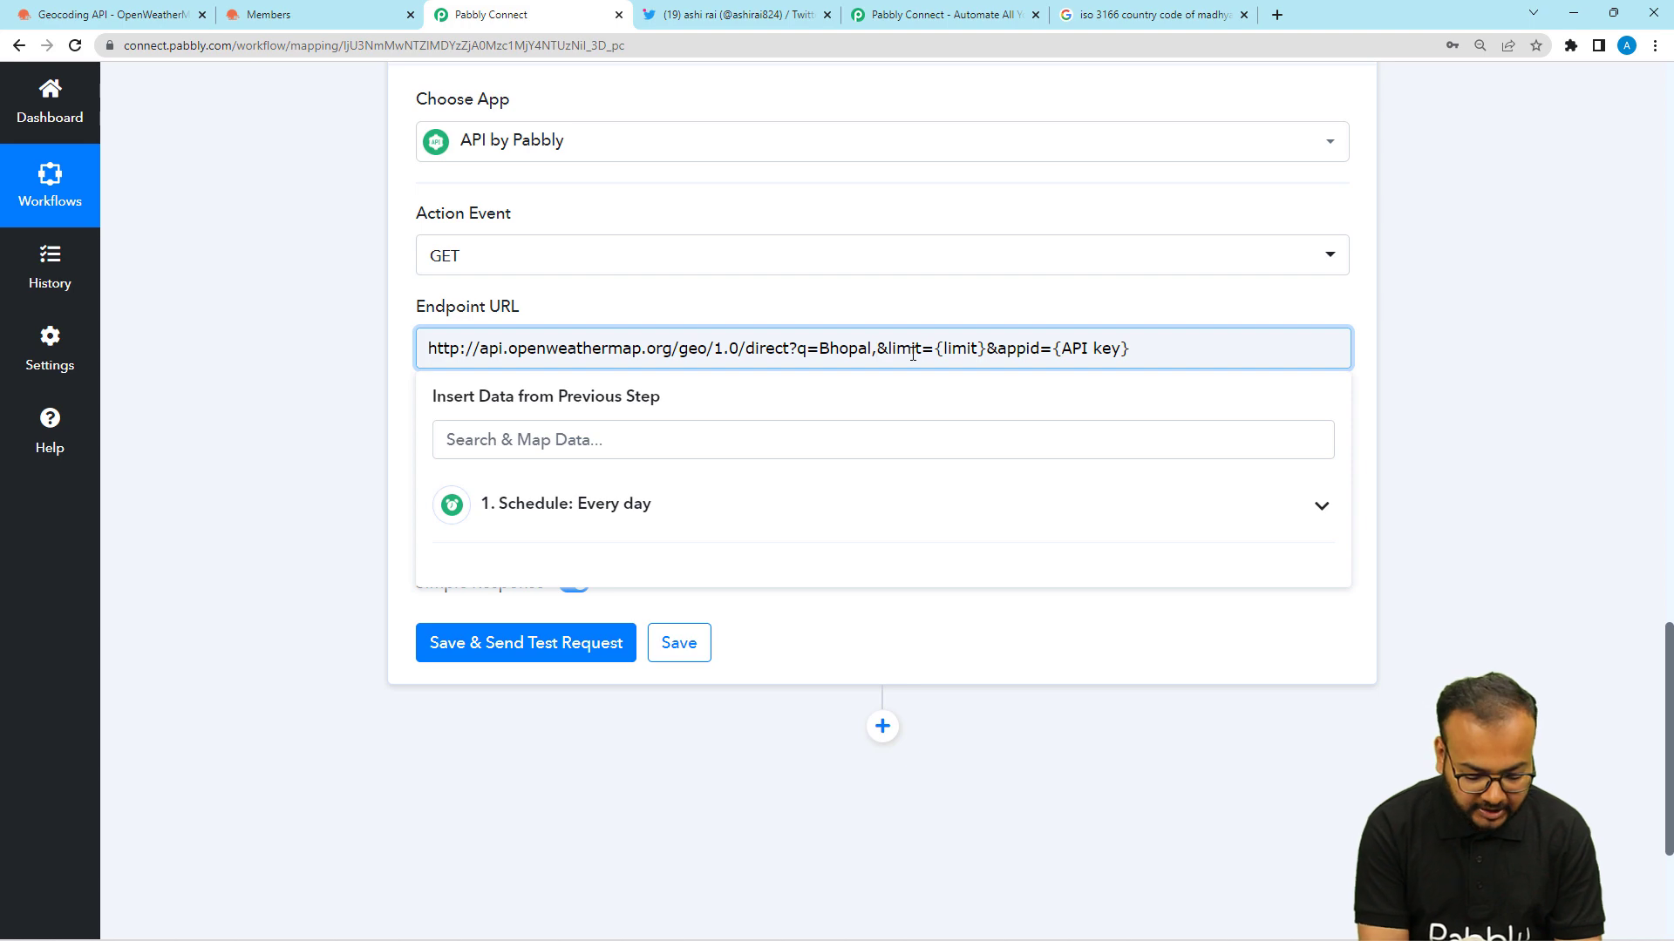
pyautogui.write('IND')
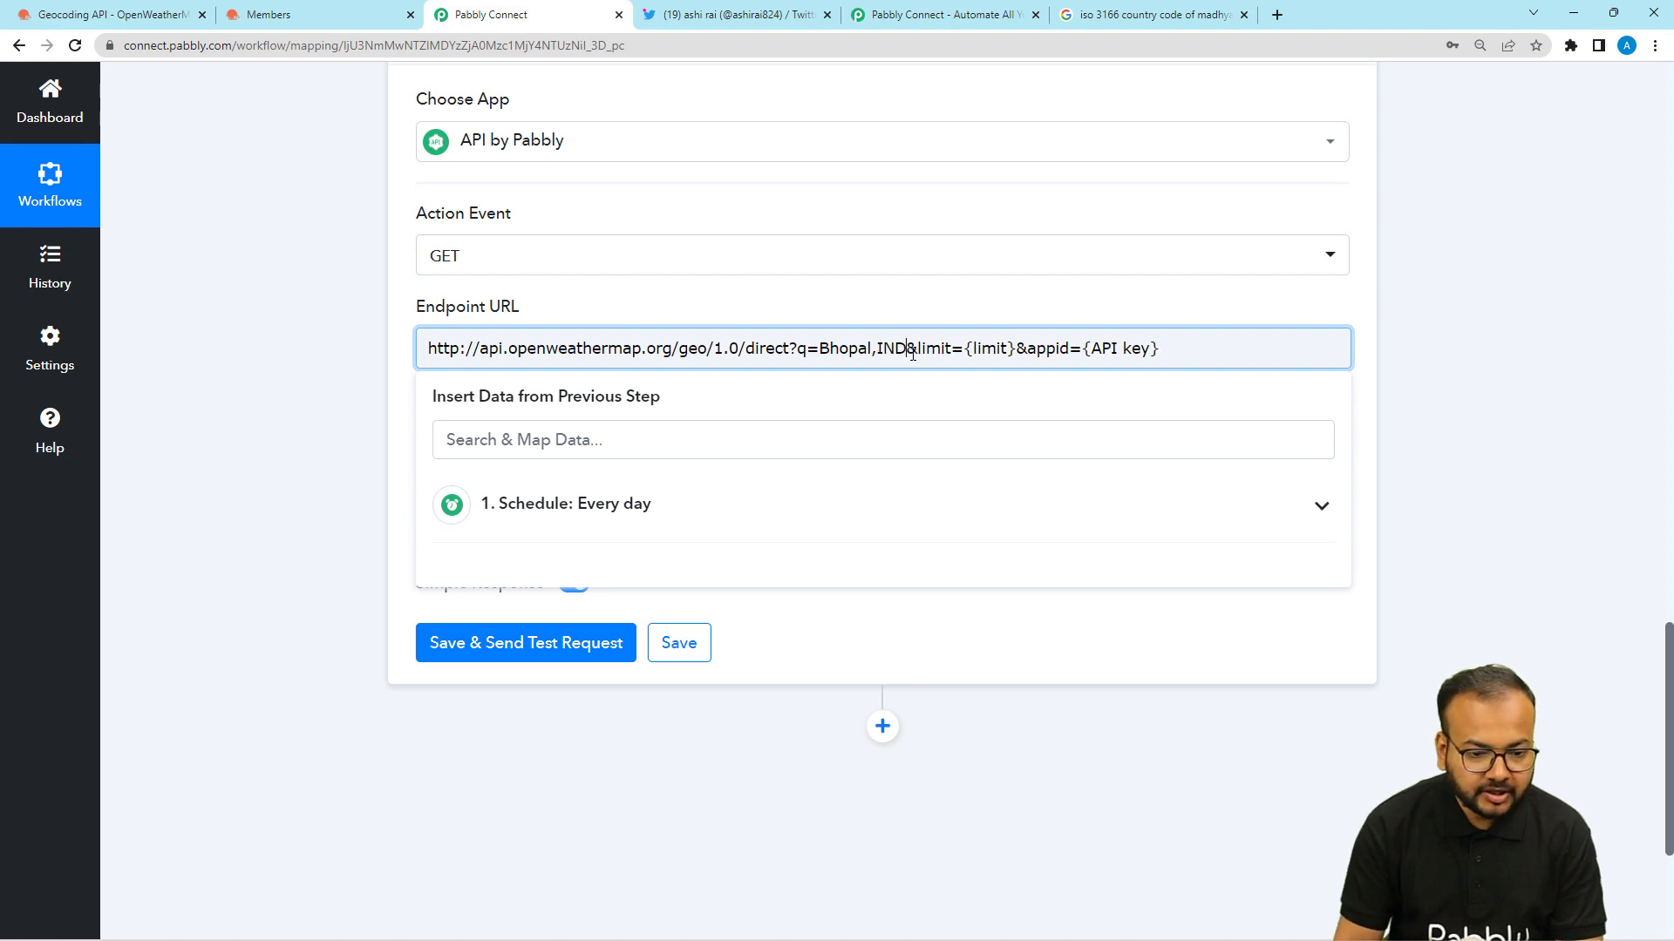
# Check the limit parameter in the OpenWeather documentation and set the limit in Pabbly Connect's geocoding Endpoint URL to 3
pyautogui.click(179, 14)
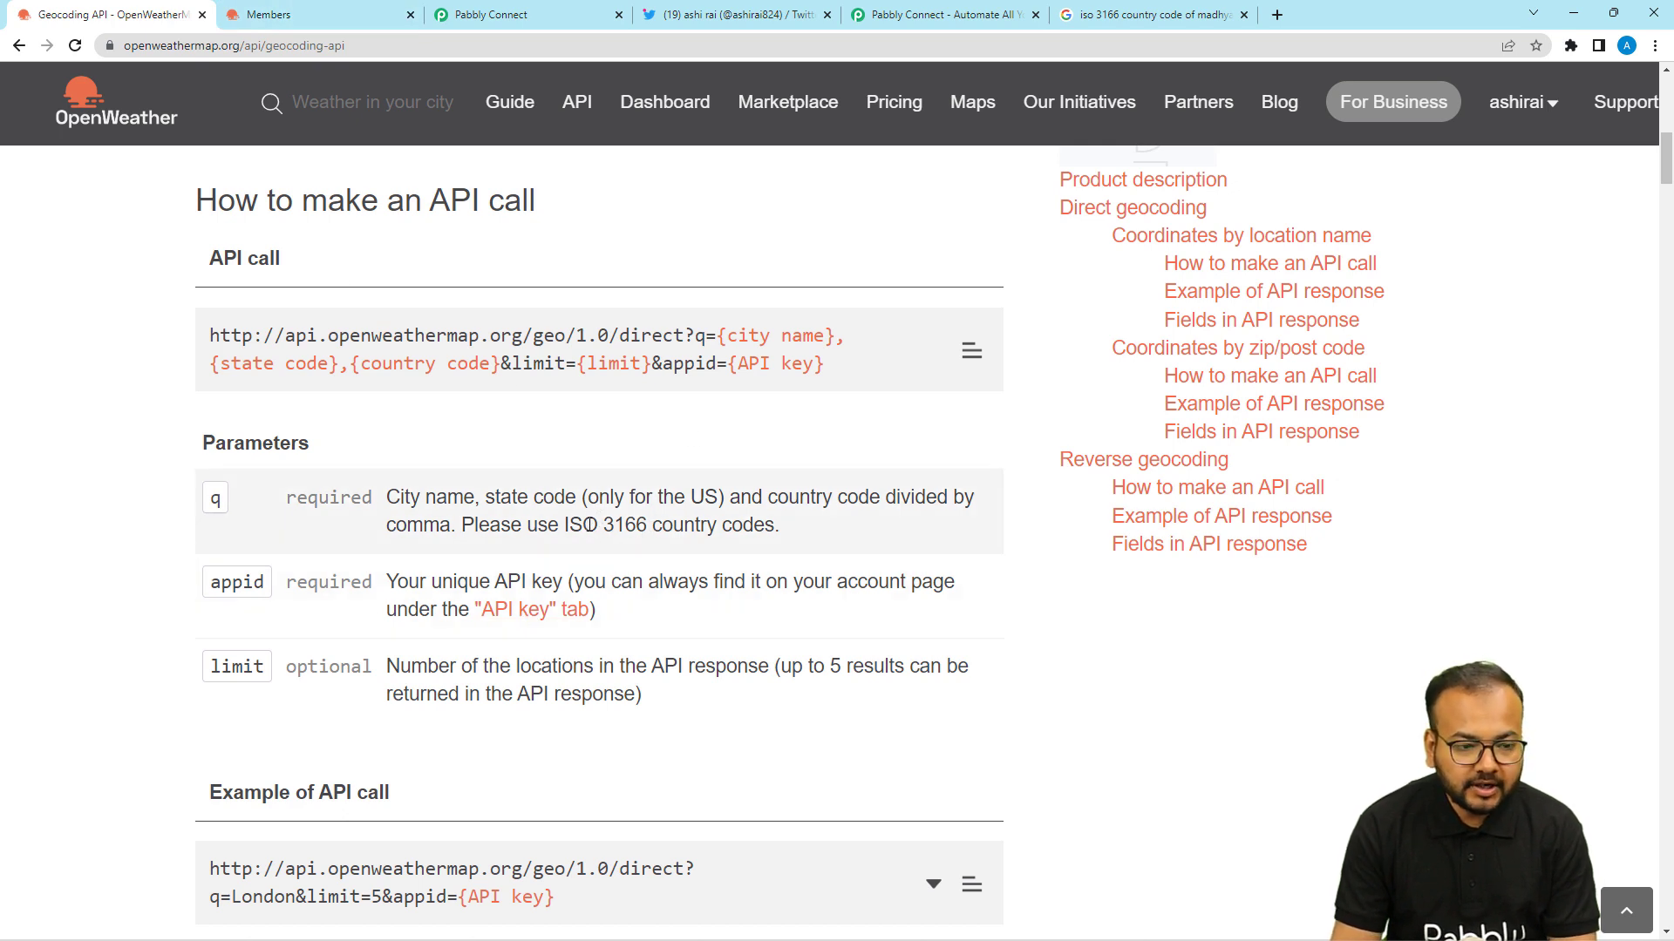
pyautogui.click(499, 15)
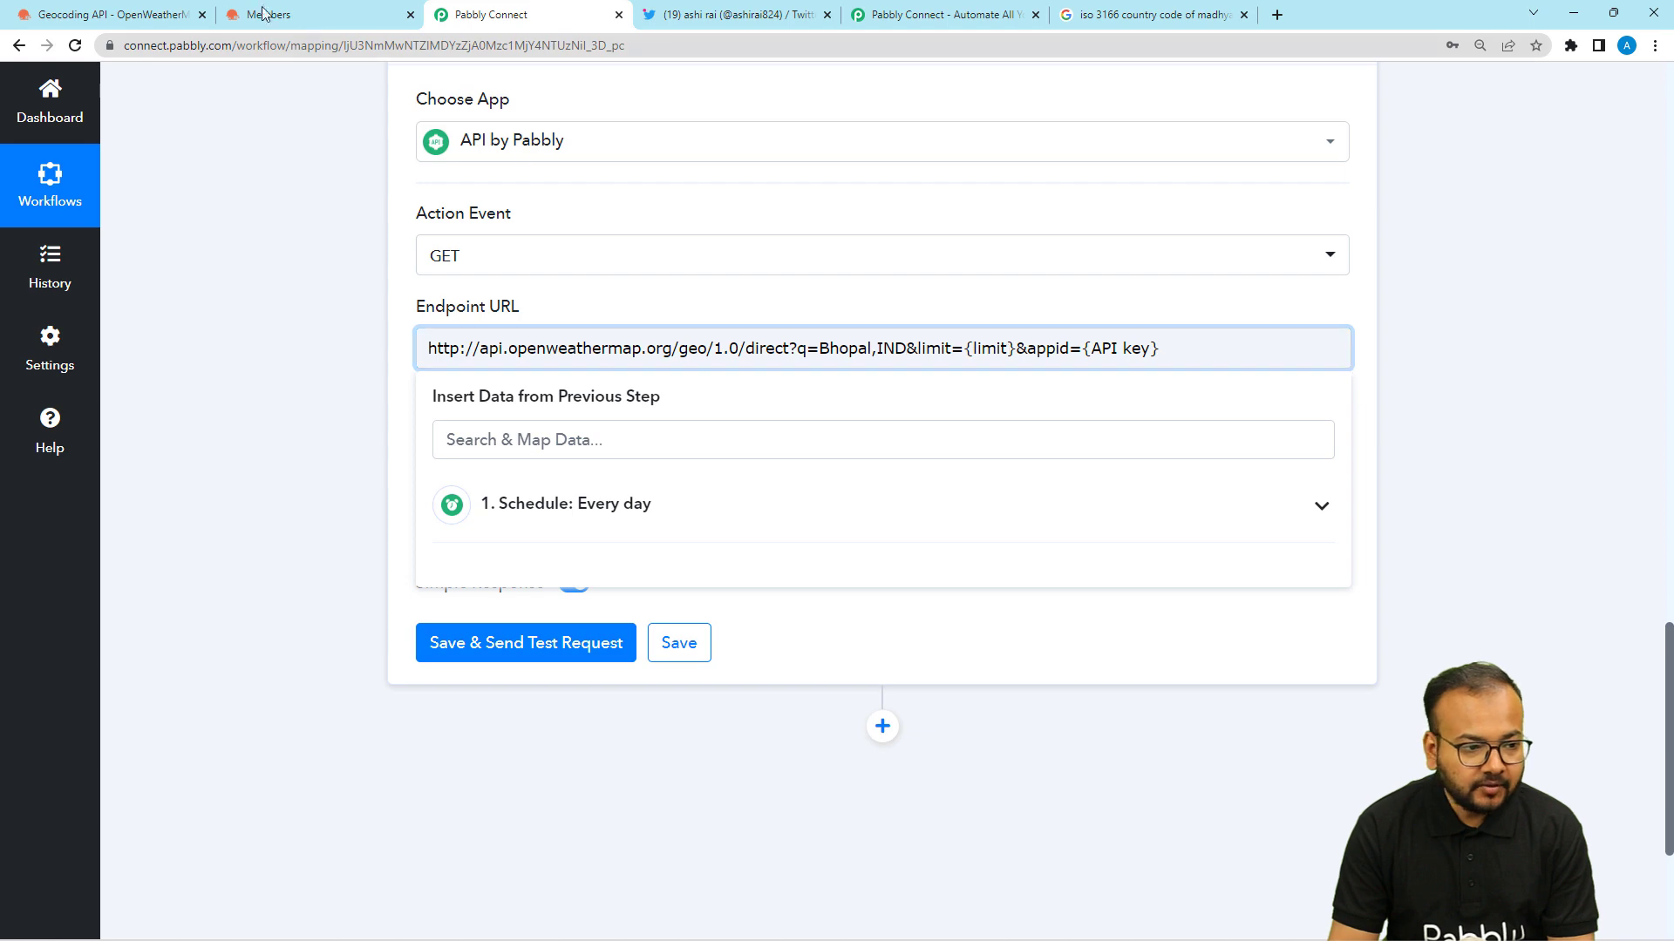
pyautogui.click(153, 18)
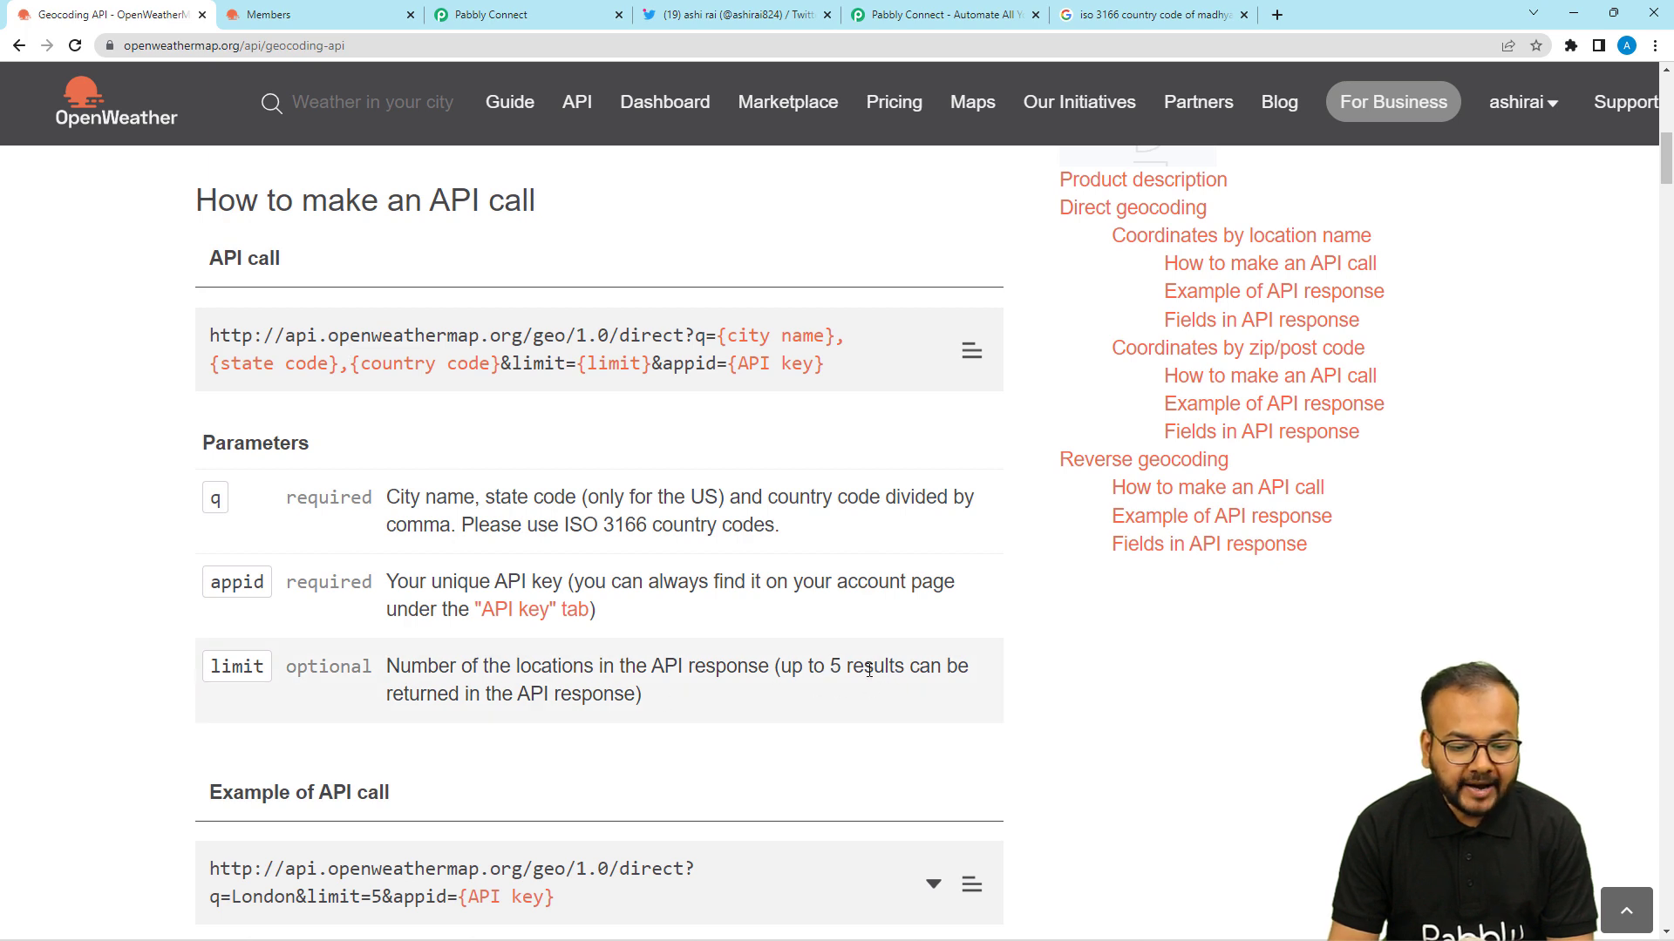
pyautogui.click(489, 15)
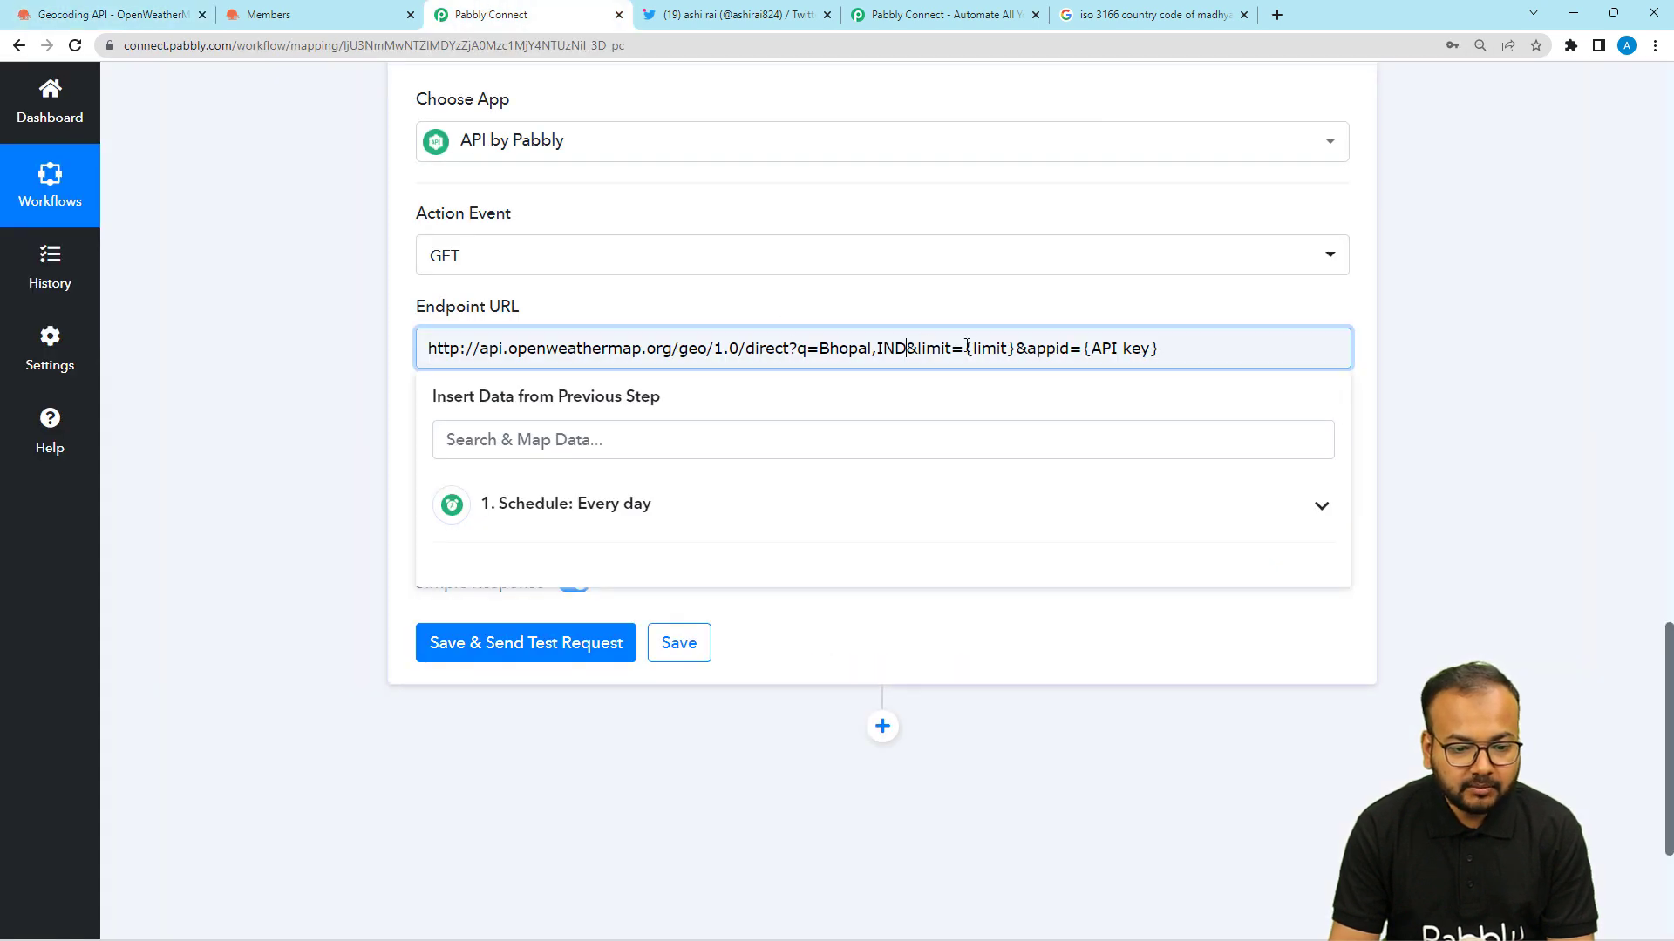
pyautogui.press('BackSpace')
pyautogui.press('BackSpace')
pyautogui.press('BackSpace')
pyautogui.press('BackSpace')
pyautogui.press('BackSpace')
pyautogui.press('BackSpace')
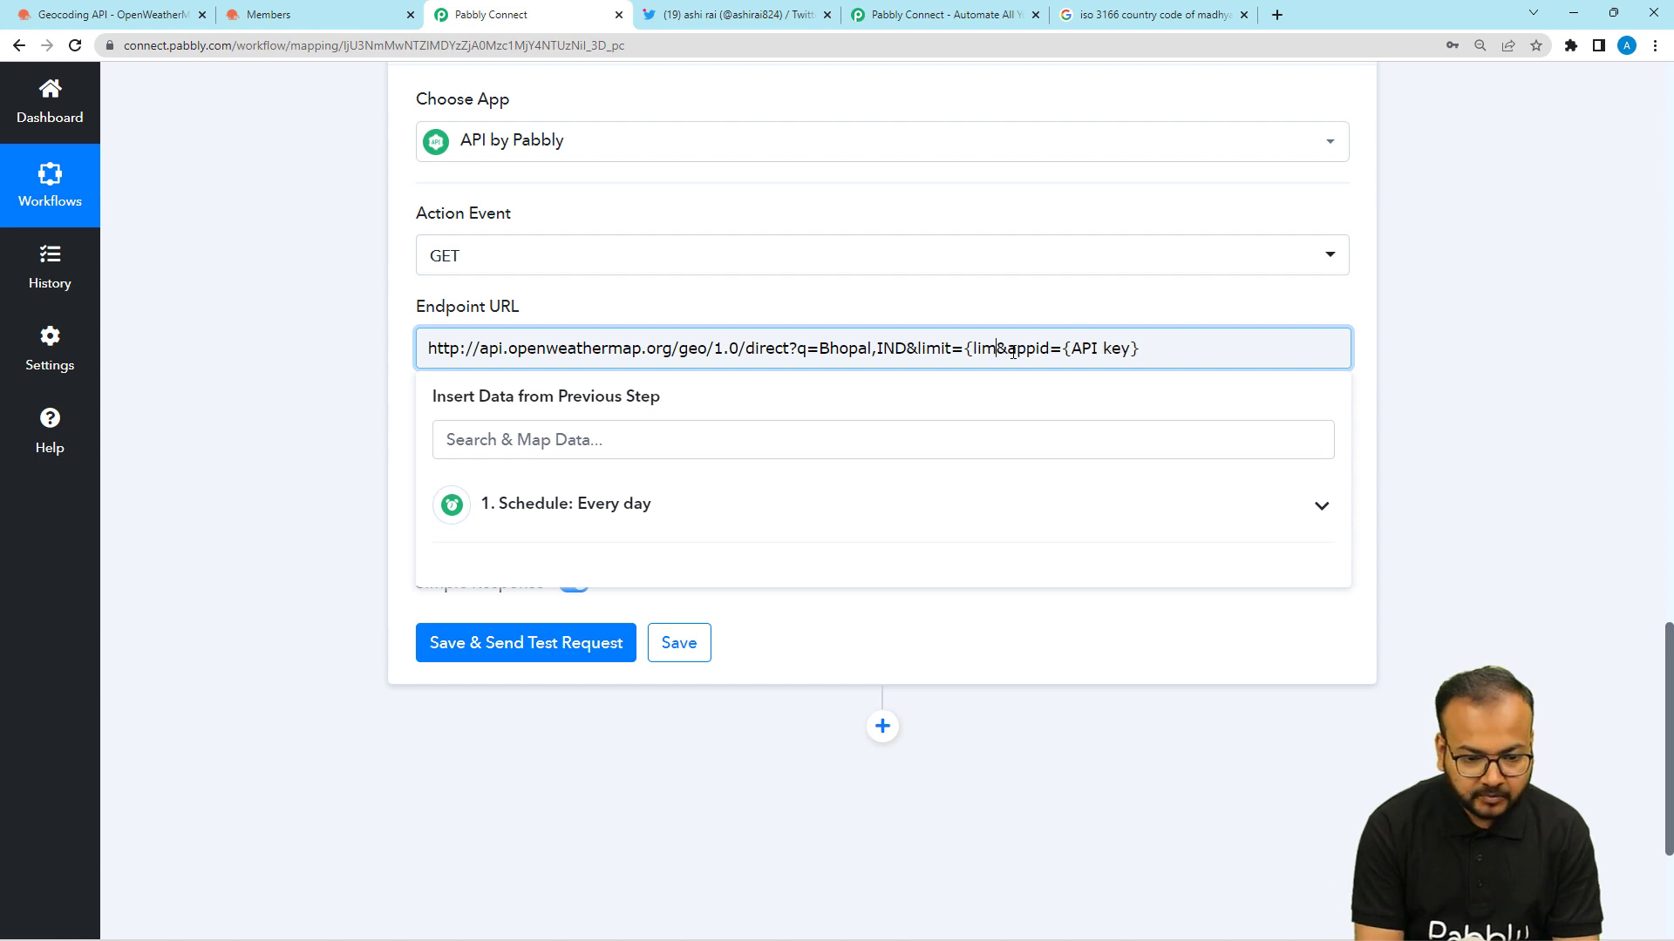
pyautogui.press('BackSpace')
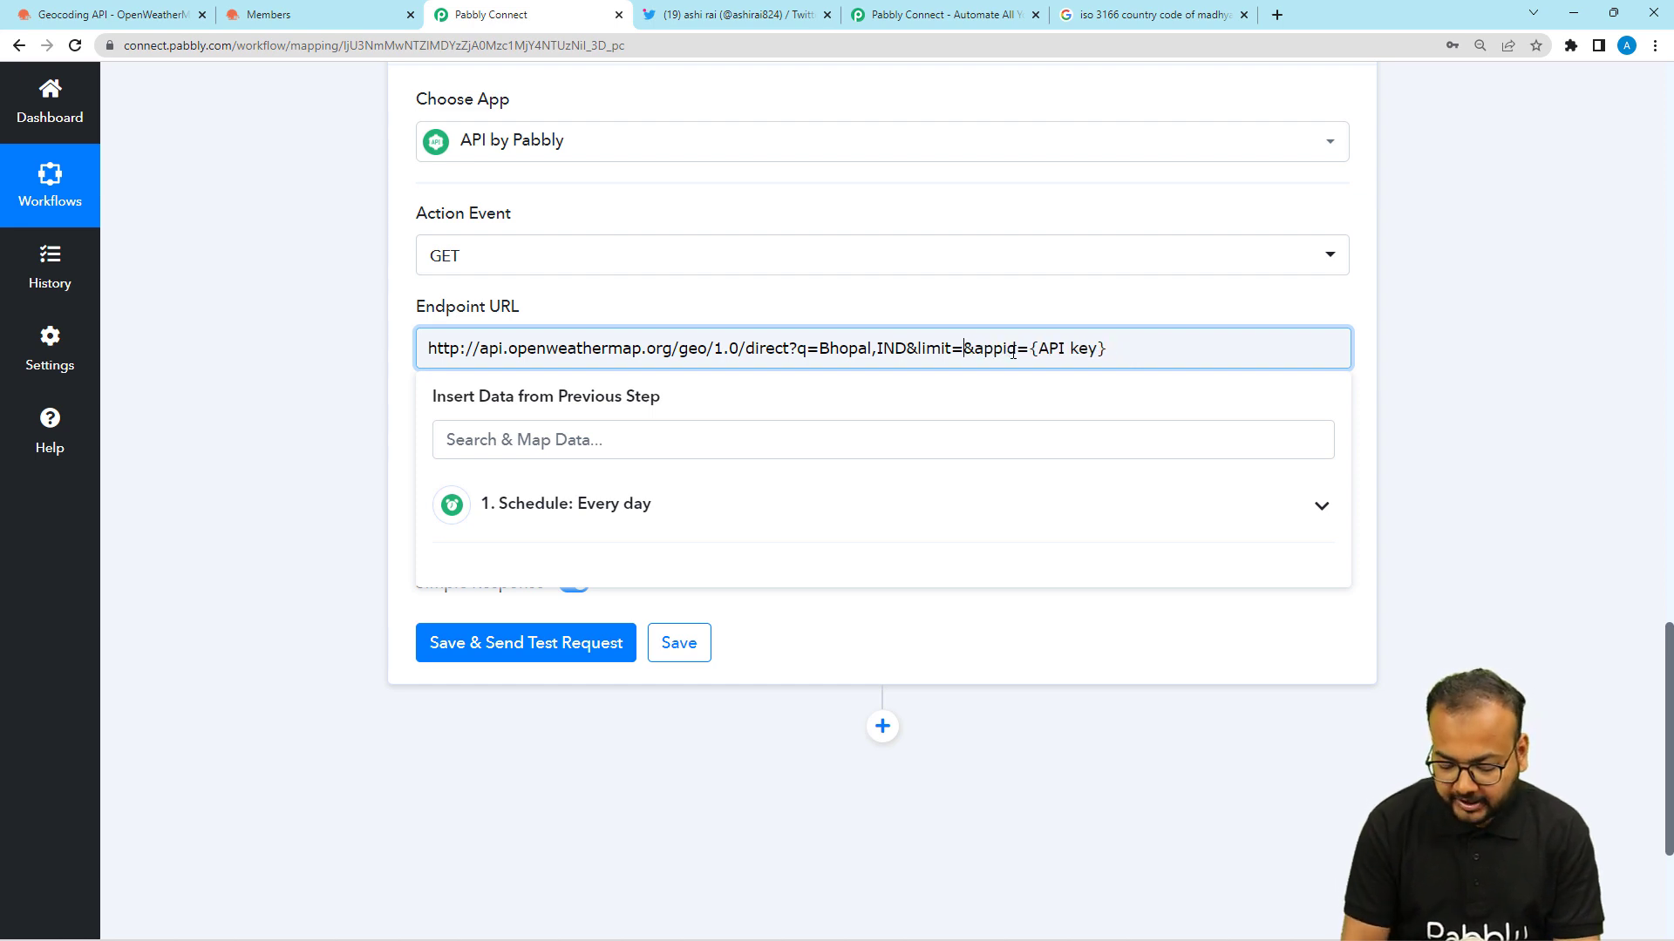
pyautogui.write('3')
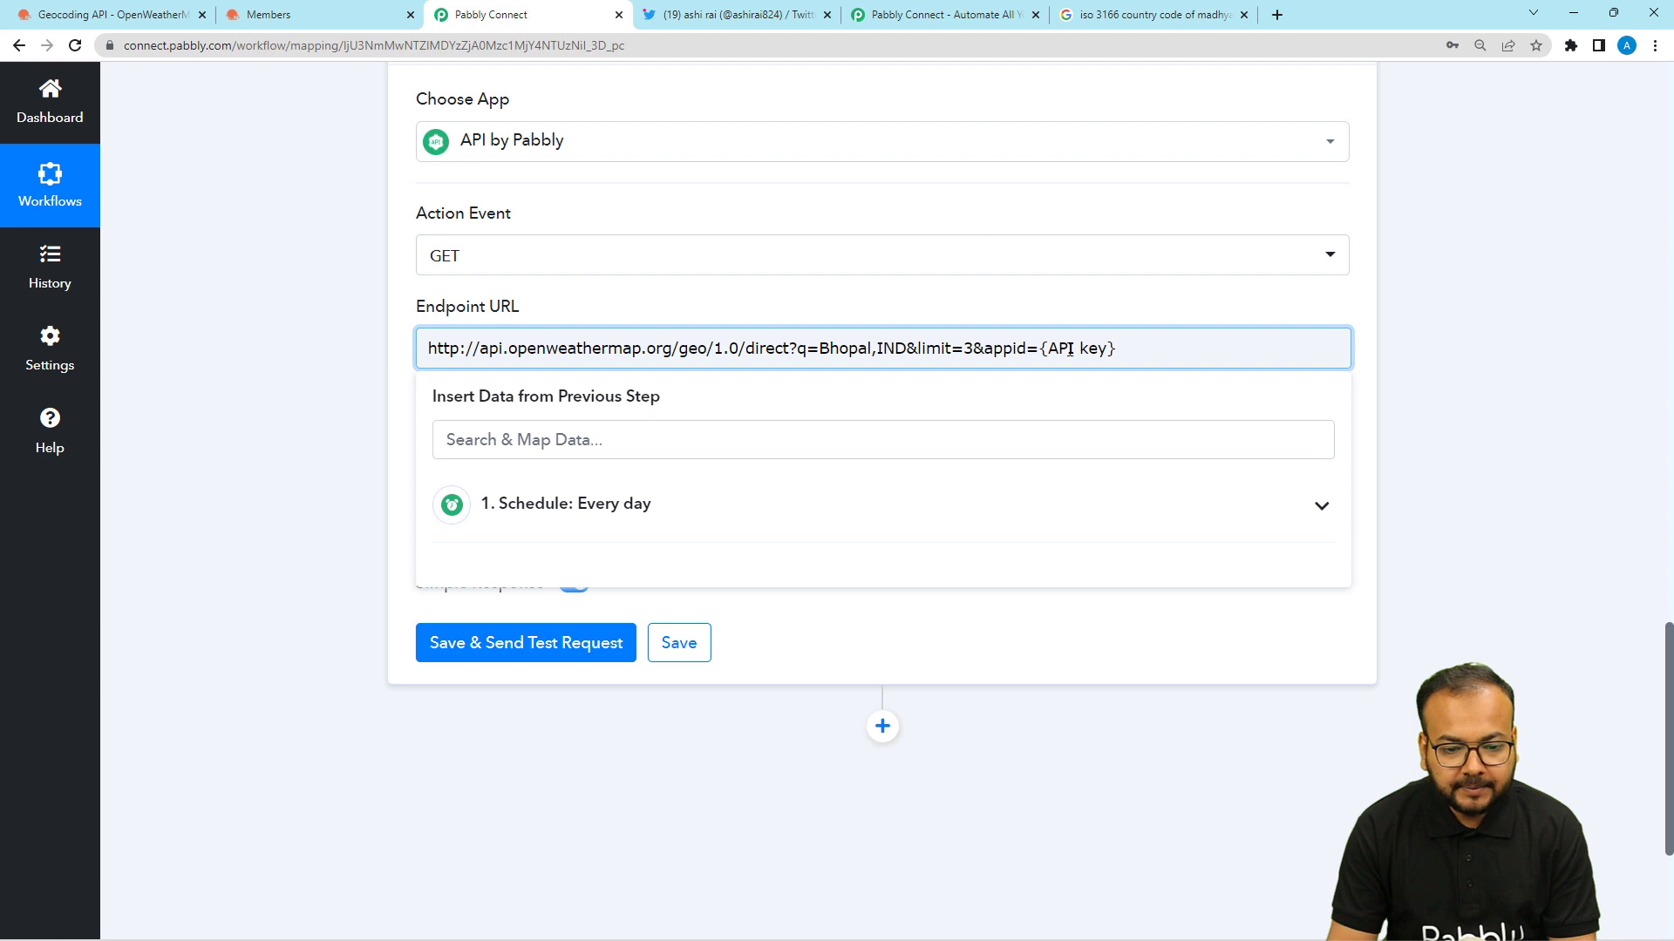
# Delete the API key placeholder after appid= in the geocoding Endpoint URL
pyautogui.press('BackSpace')
pyautogui.press('BackSpace')
pyautogui.press('BackSpace')
pyautogui.press('BackSpace')
pyautogui.press('BackSpace')
pyautogui.press('BackSpace')
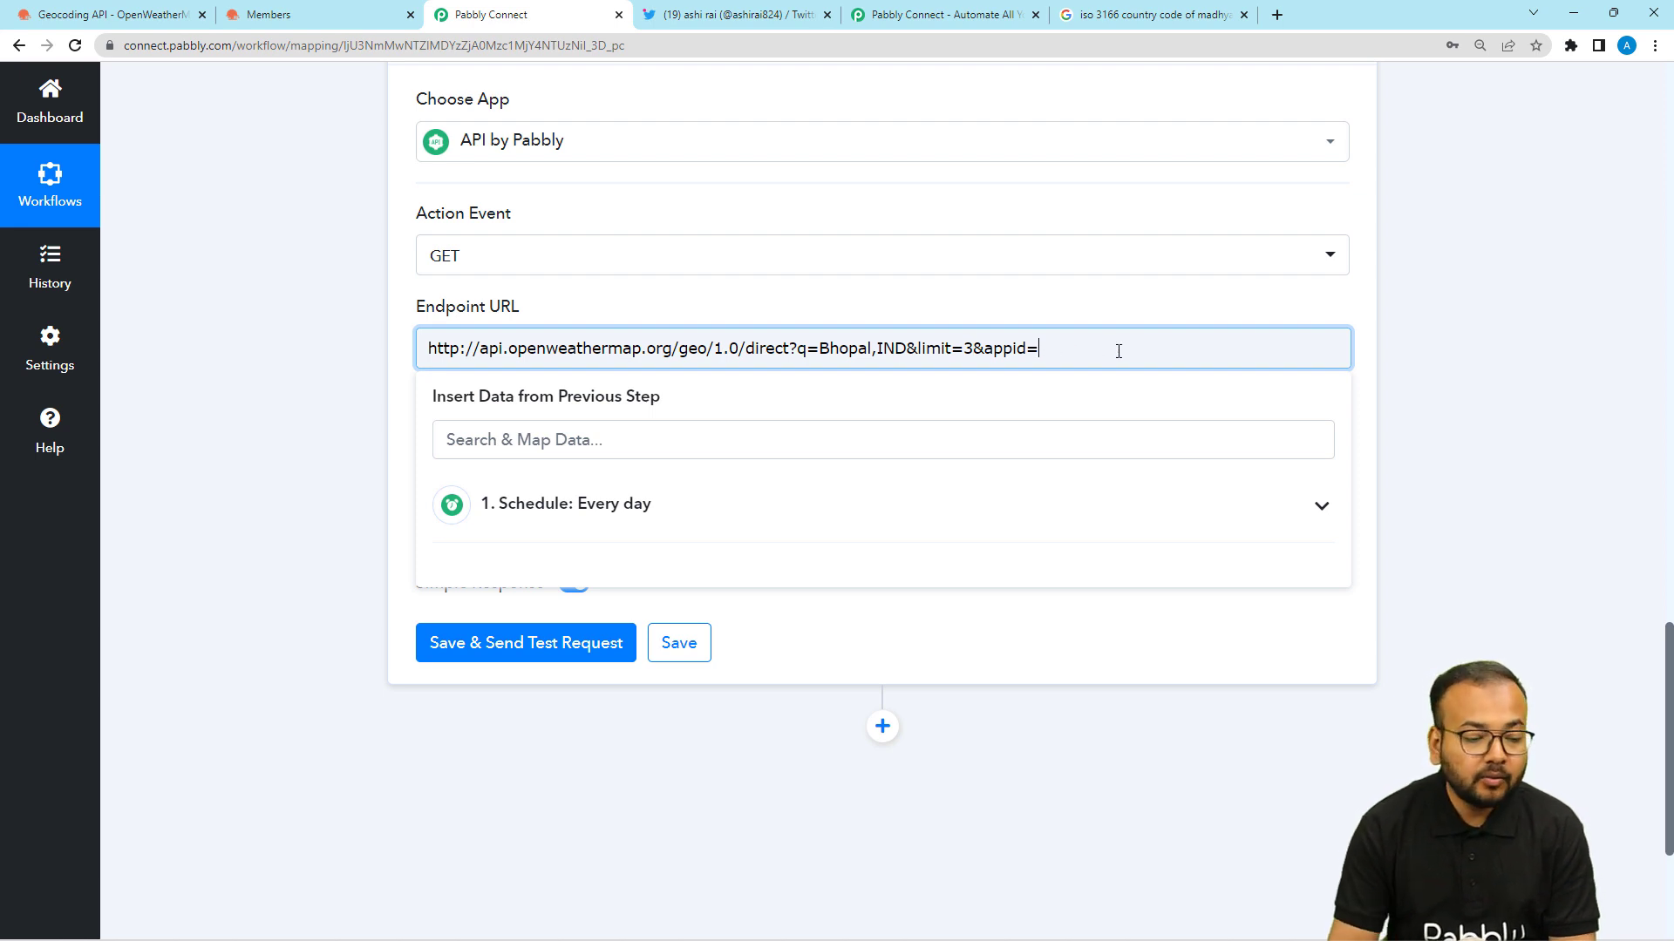
# Switch to the OpenWeather geocoding documentation, open the account's API keys page from the API call and copy the Default key
pyautogui.click(221, 243)
pyautogui.click(149, 7)
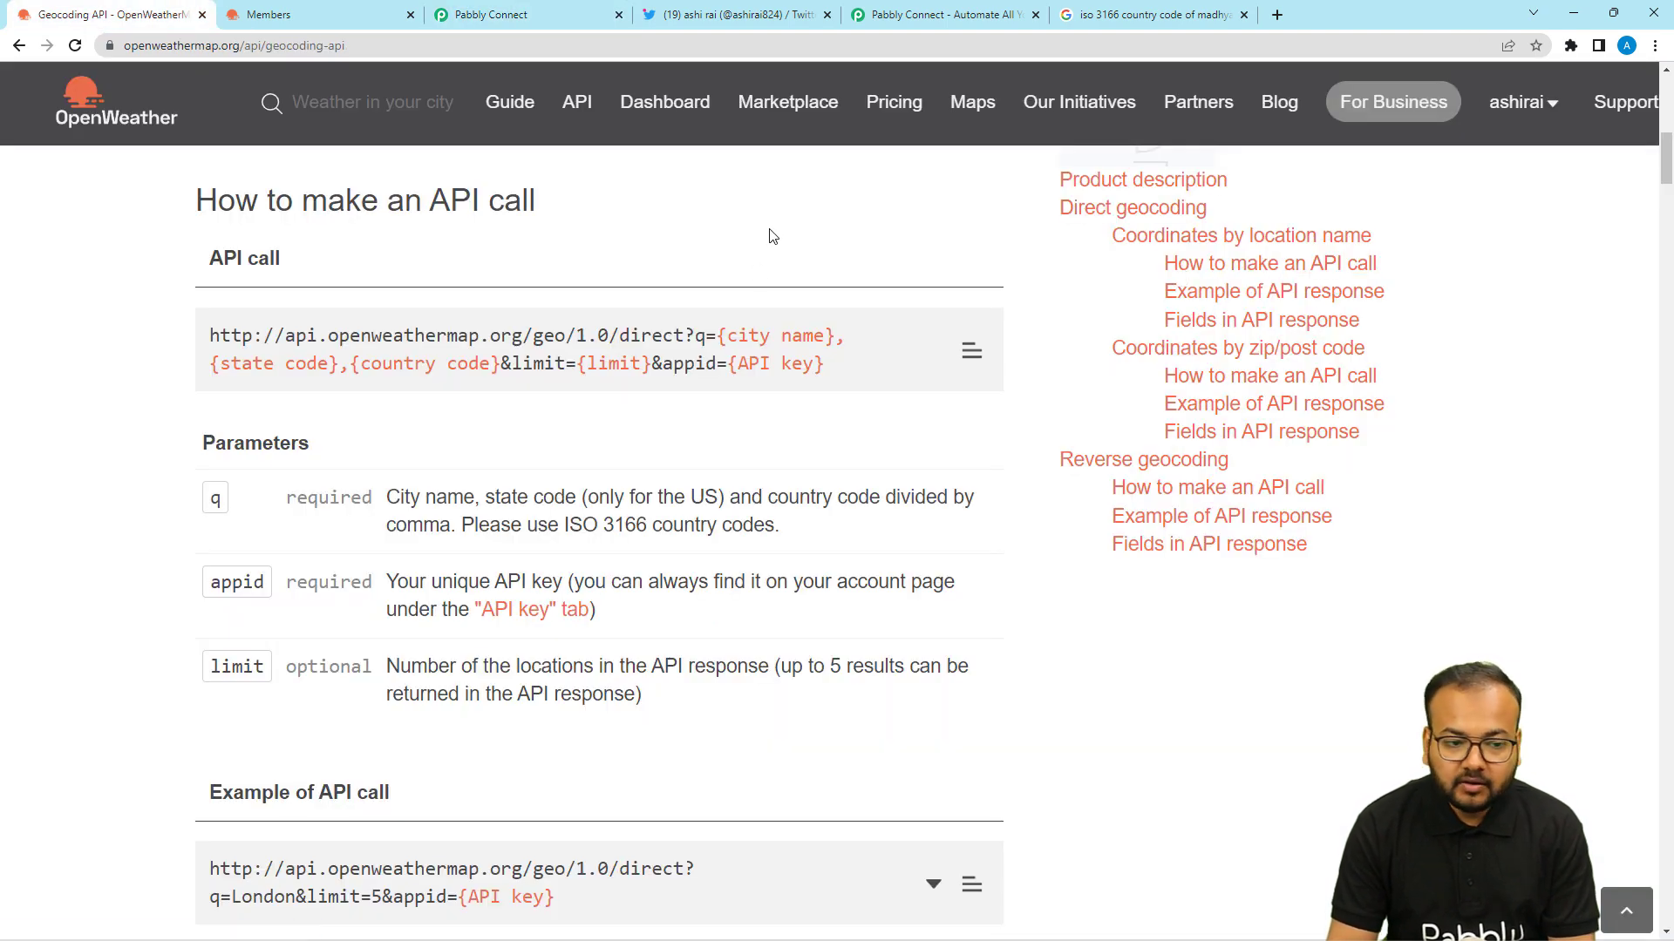
pyautogui.scroll(10, 1001, 276)
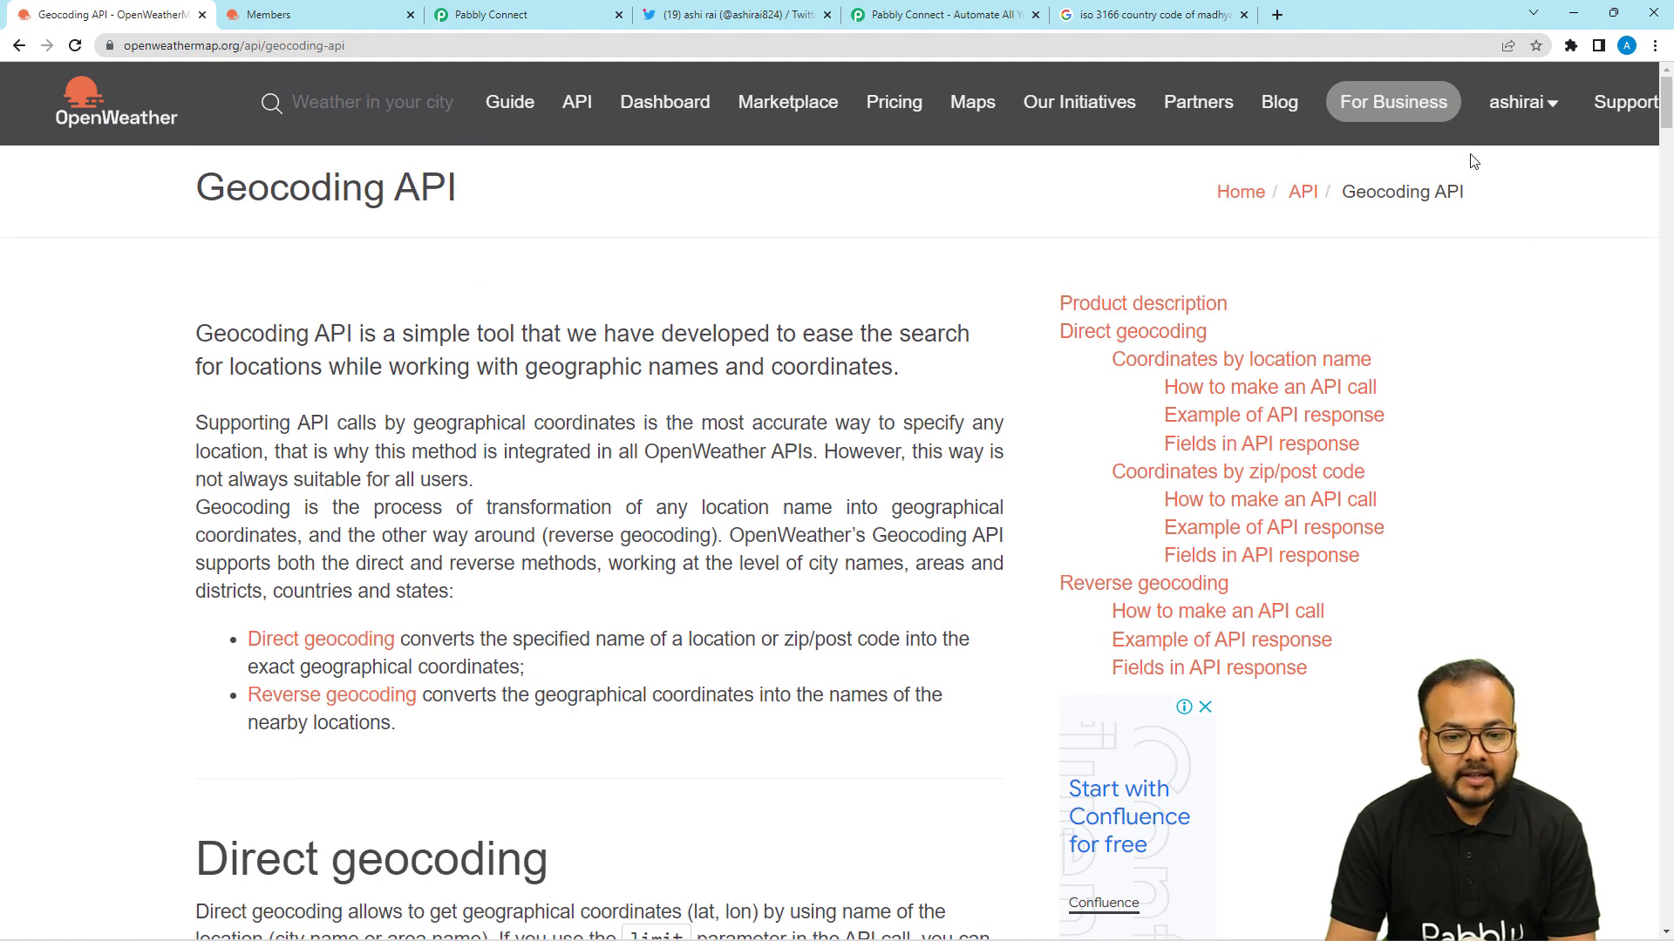
pyautogui.scroll(-10, 596, 211)
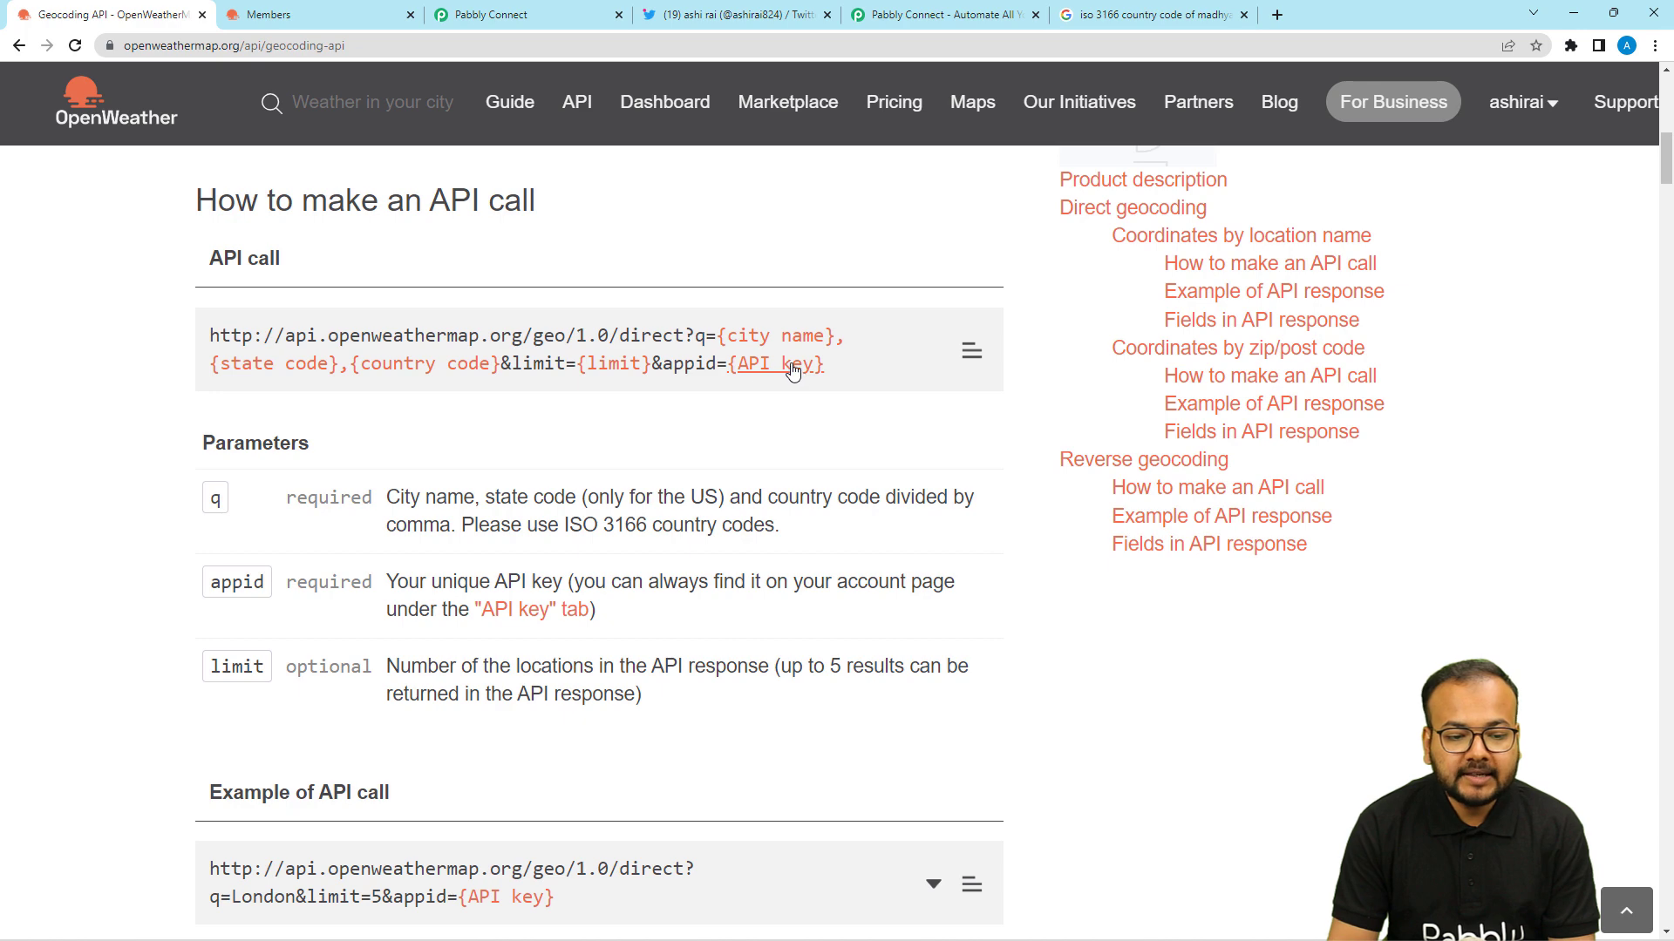
pyautogui.click(776, 366)
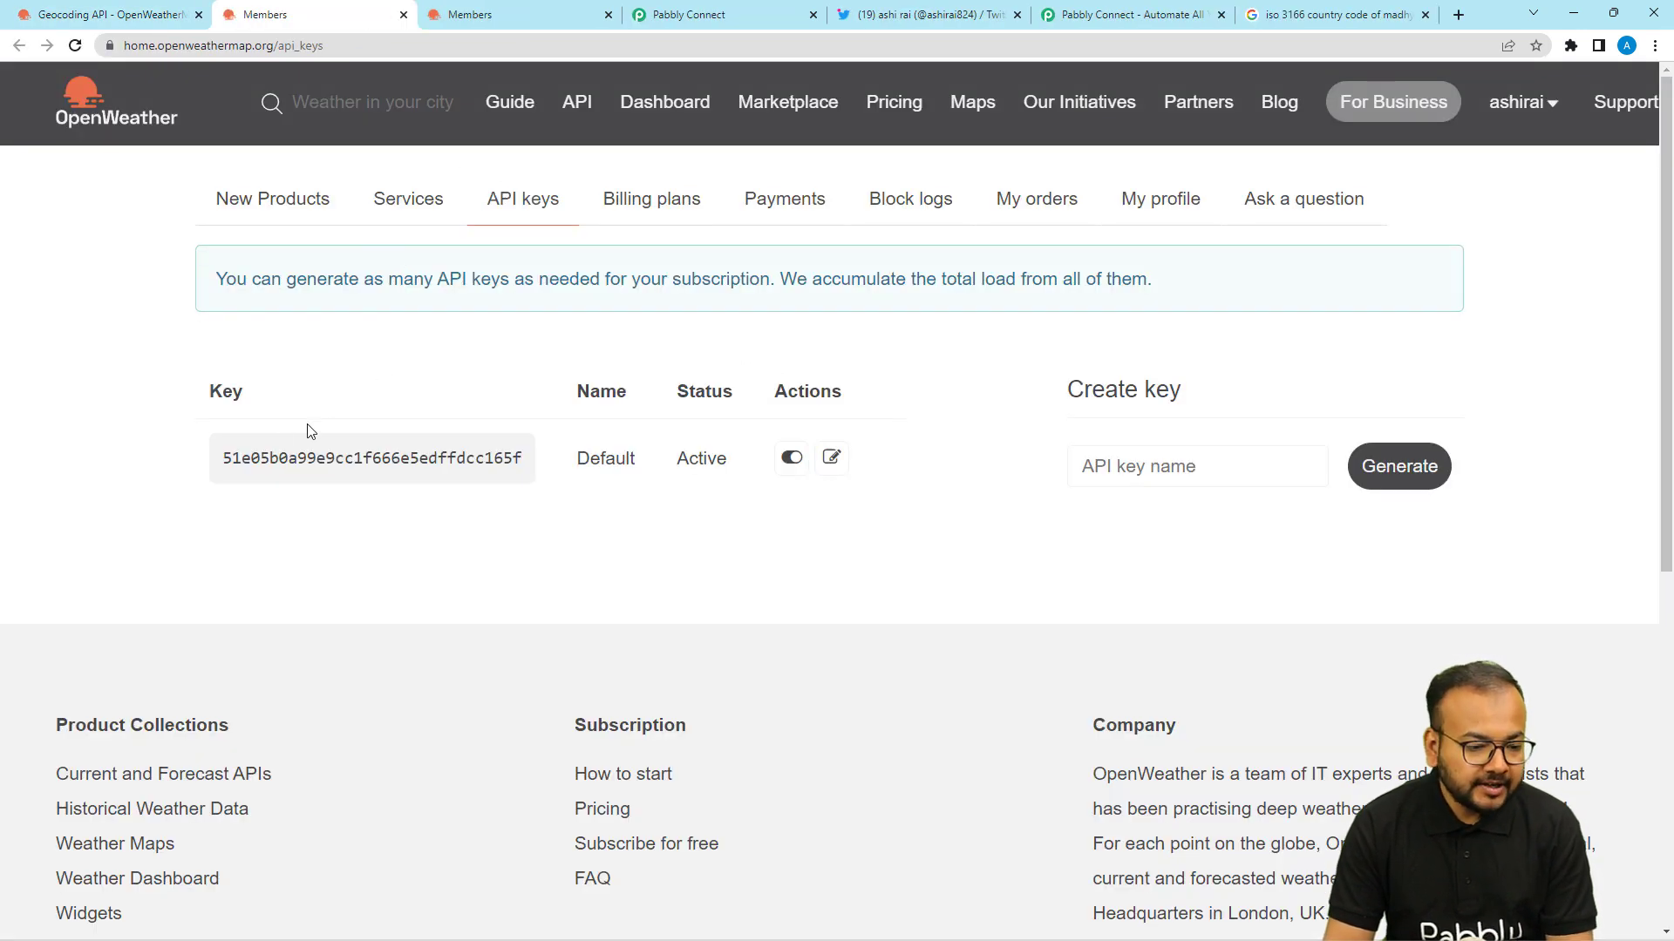
pyautogui.doubleClick(328, 463)
pyautogui.hotkey('ctrl', 'c')
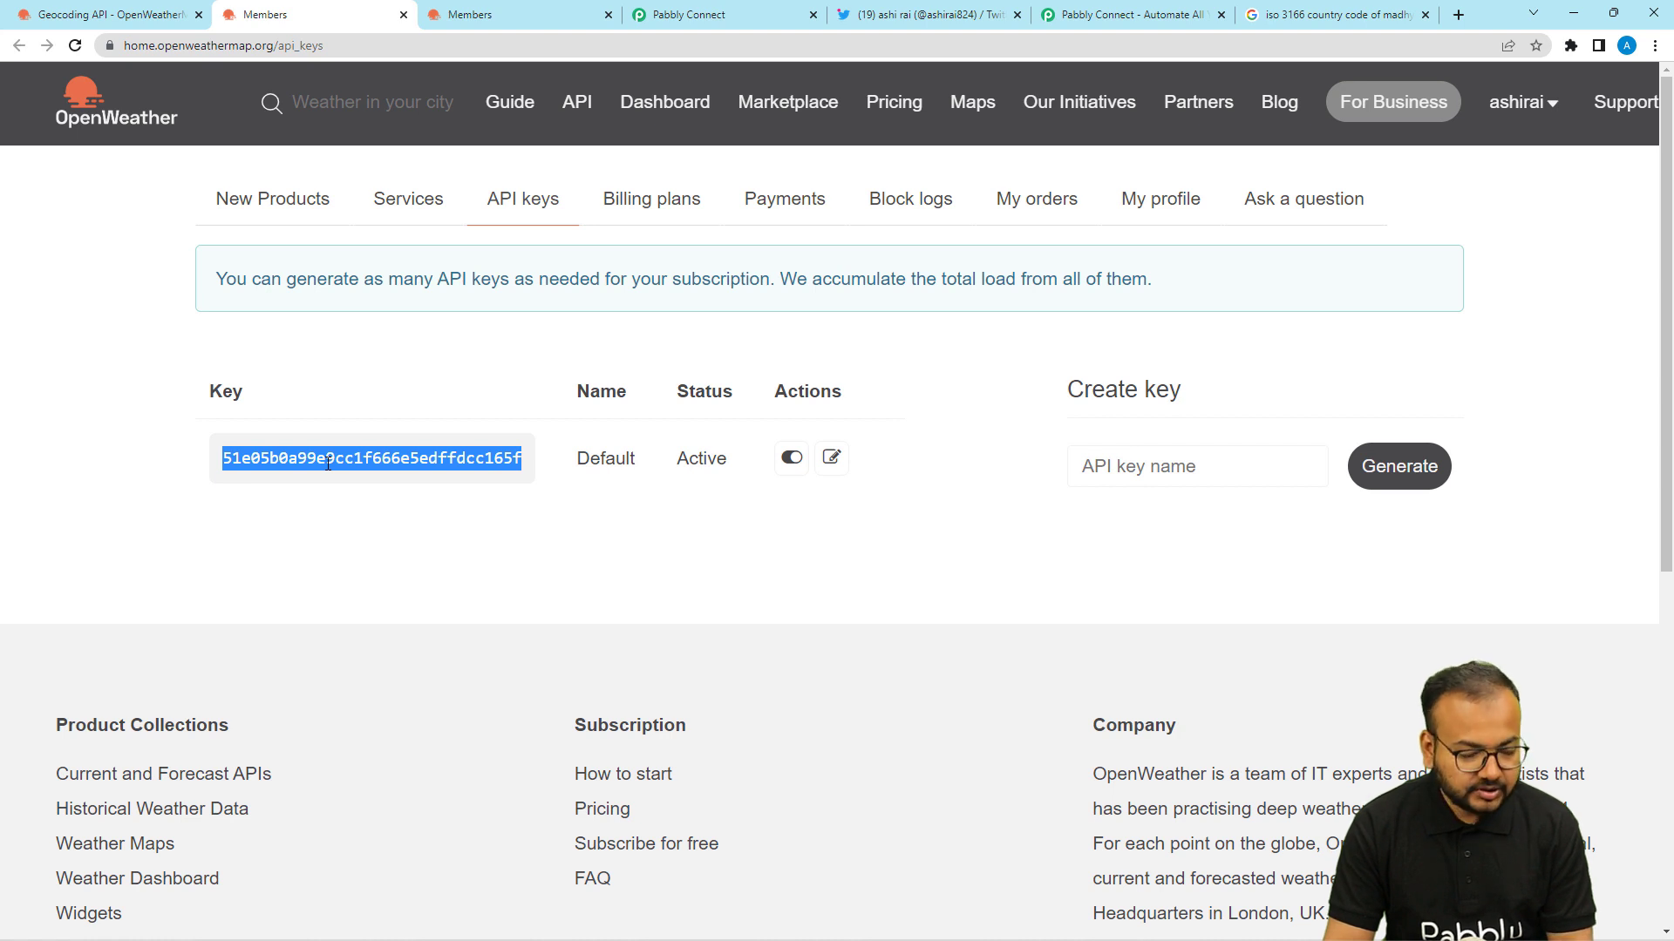
# Return to Pabbly Connect, paste the API key at the end of the geocoding Endpoint URL and save and send a test request
pyautogui.click(672, 14)
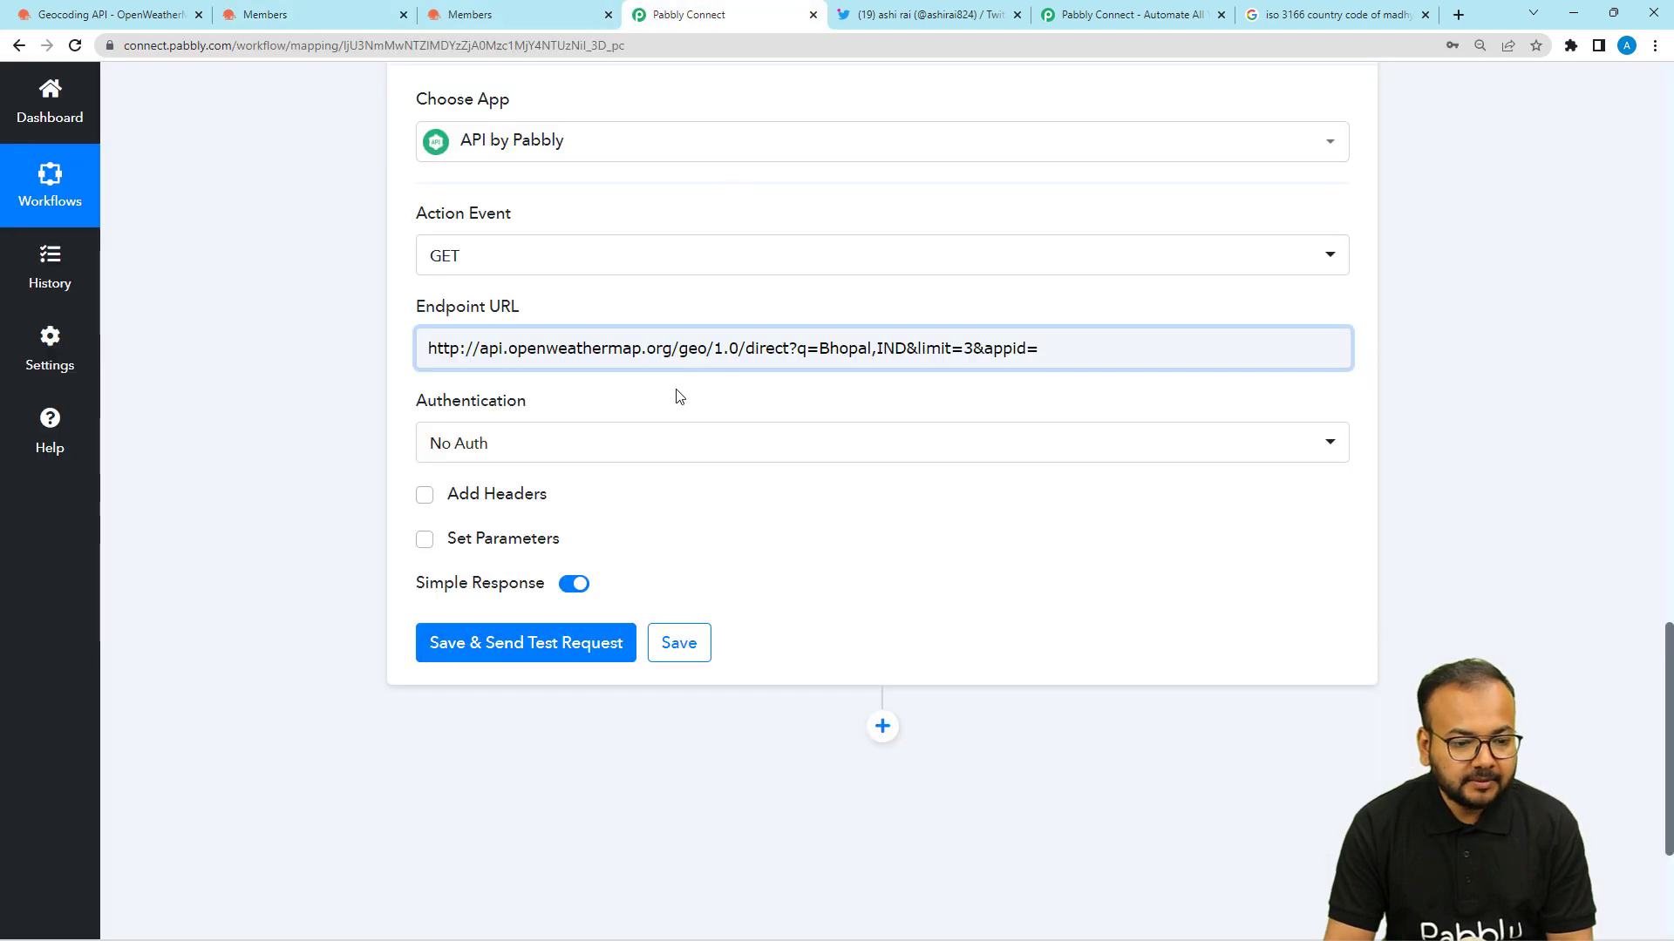
pyautogui.click(1061, 348)
pyautogui.hotkey('ctrl', 'v')
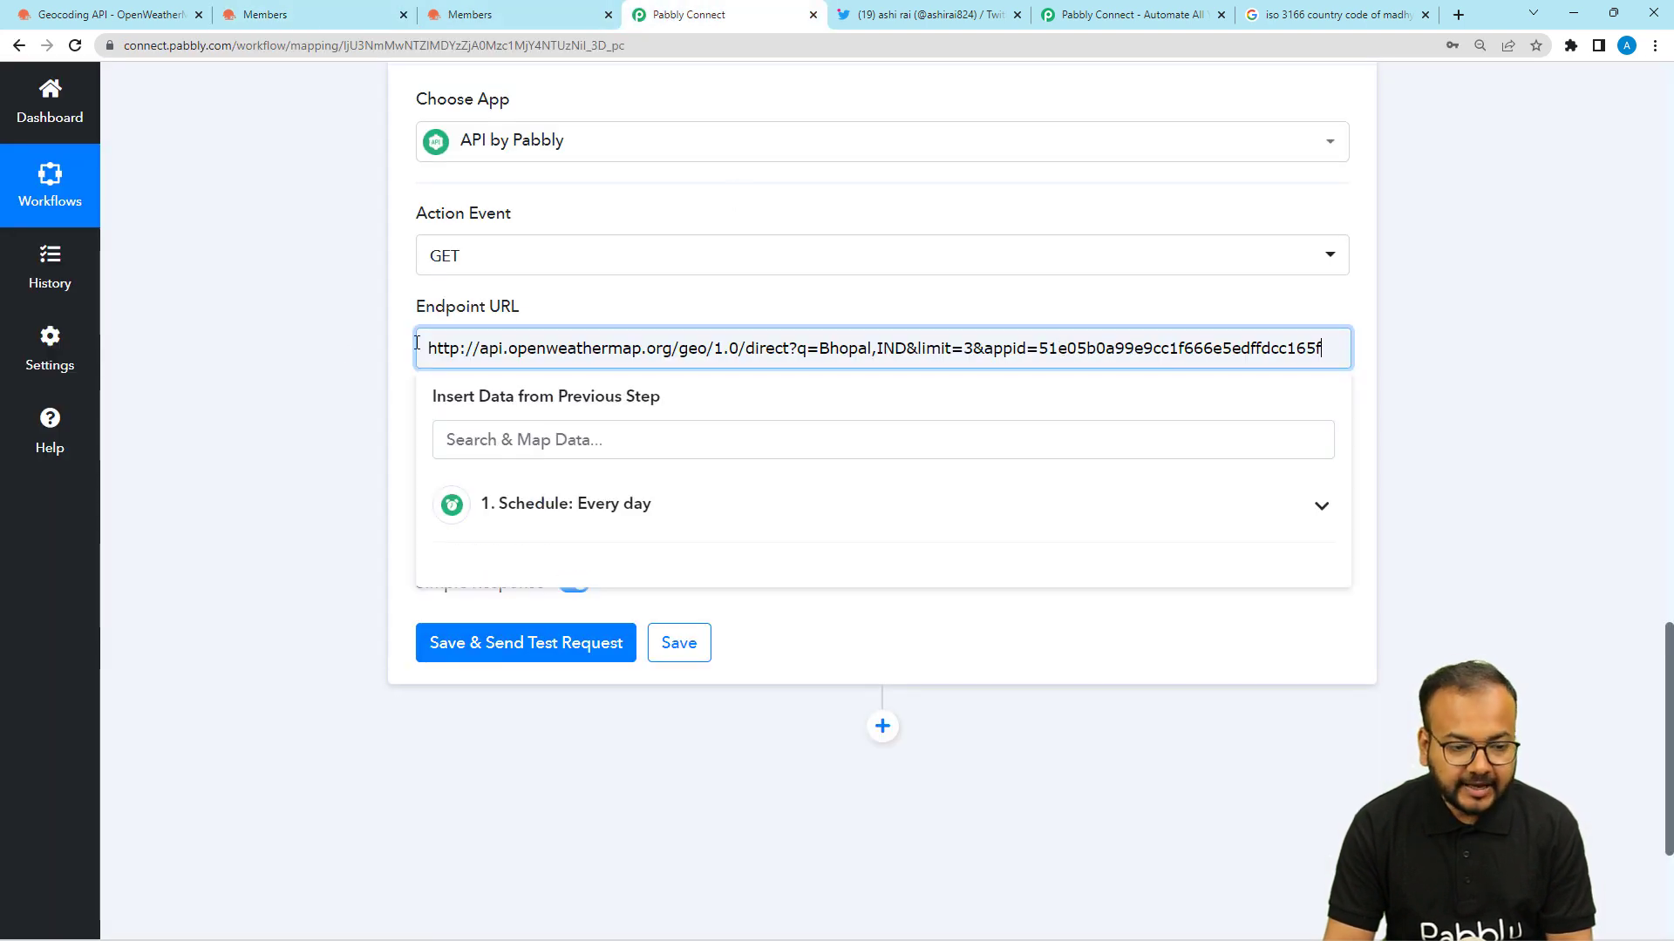
pyautogui.click(337, 348)
pyautogui.scroll(-1, 338, 349)
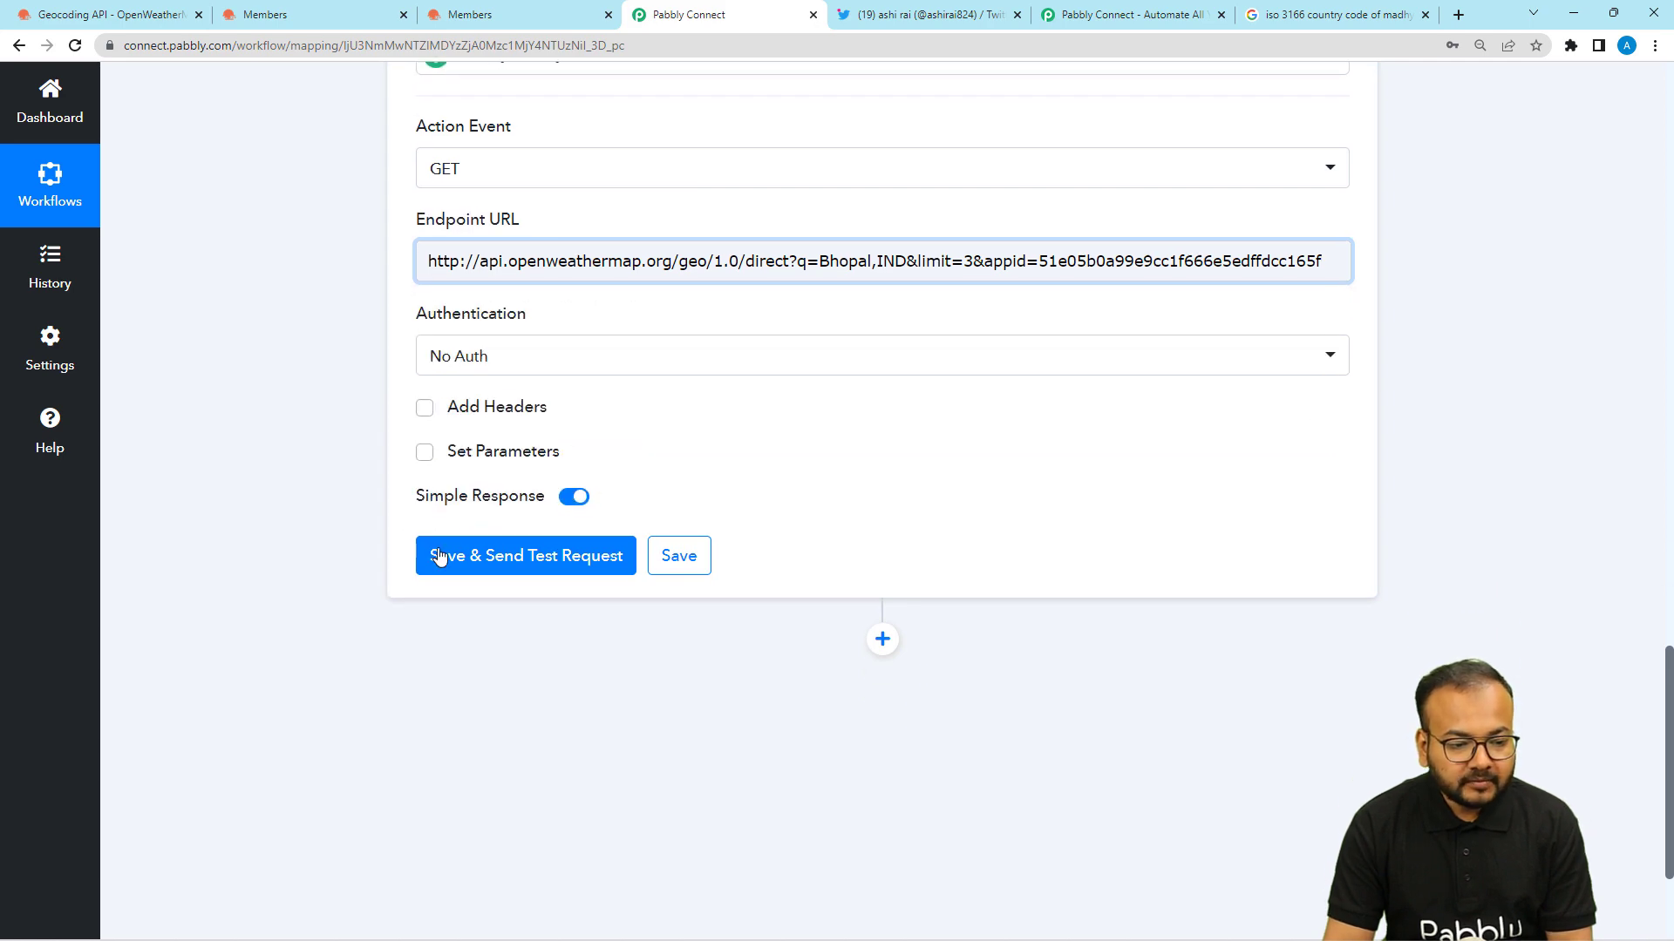
pyautogui.click(440, 556)
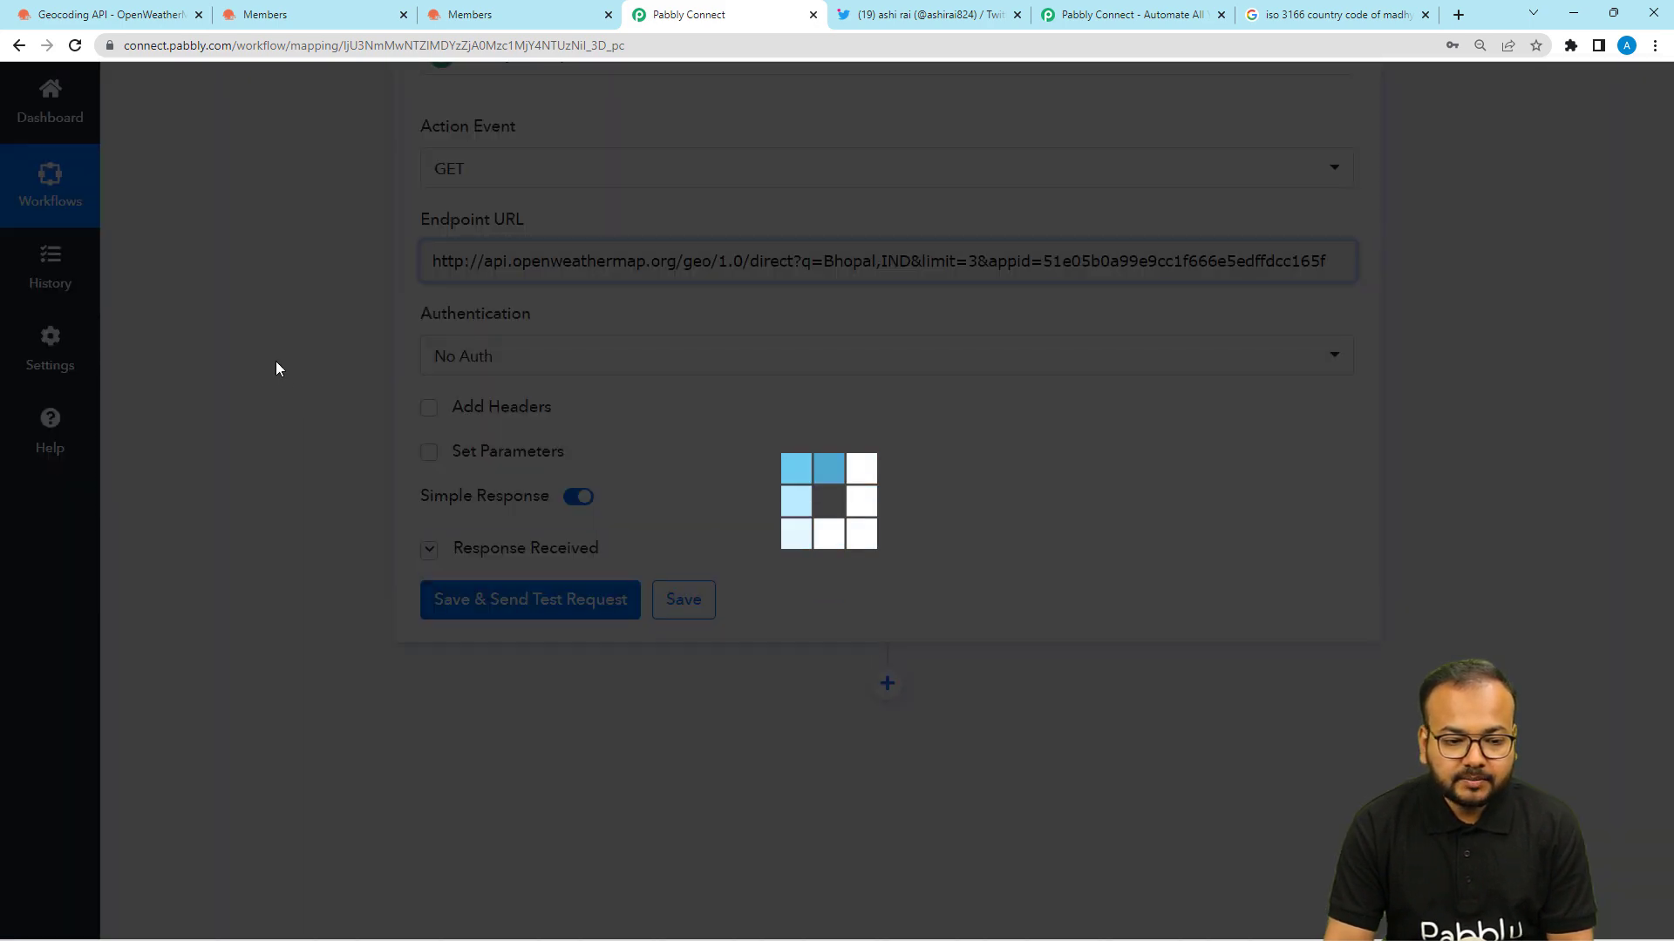
# Find the 0 Lat field in the geocoding response and copy its latitude value
pyautogui.scroll(-3, 276, 369)
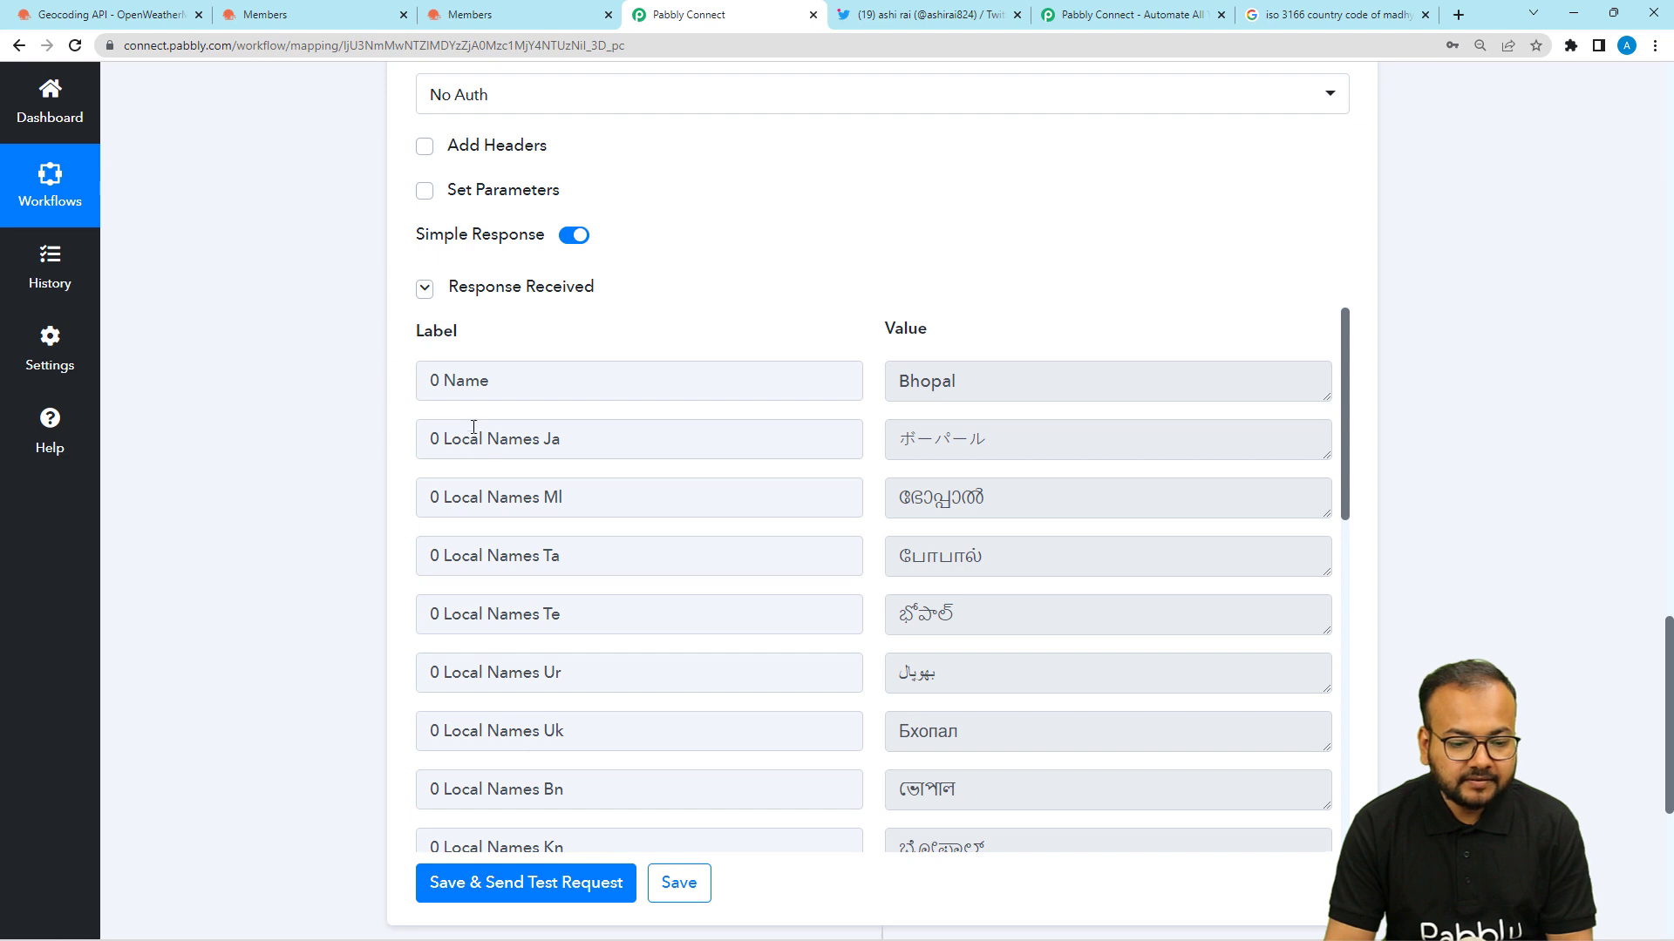
pyautogui.scroll(-8, 613, 433)
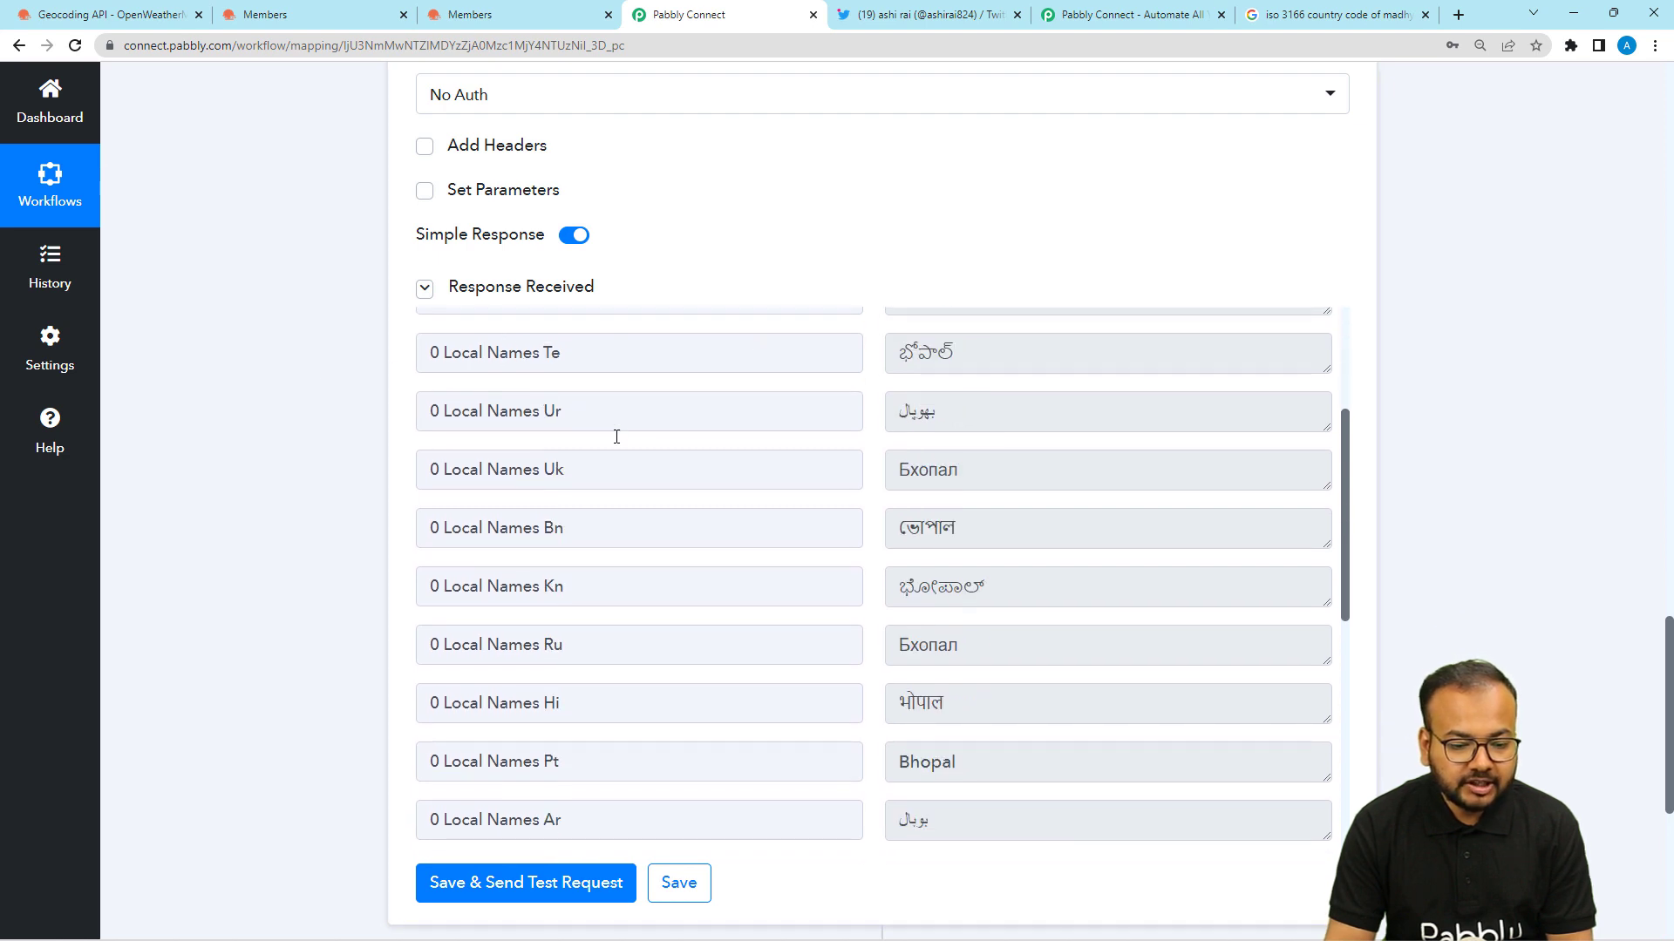
pyautogui.scroll(-2, 616, 436)
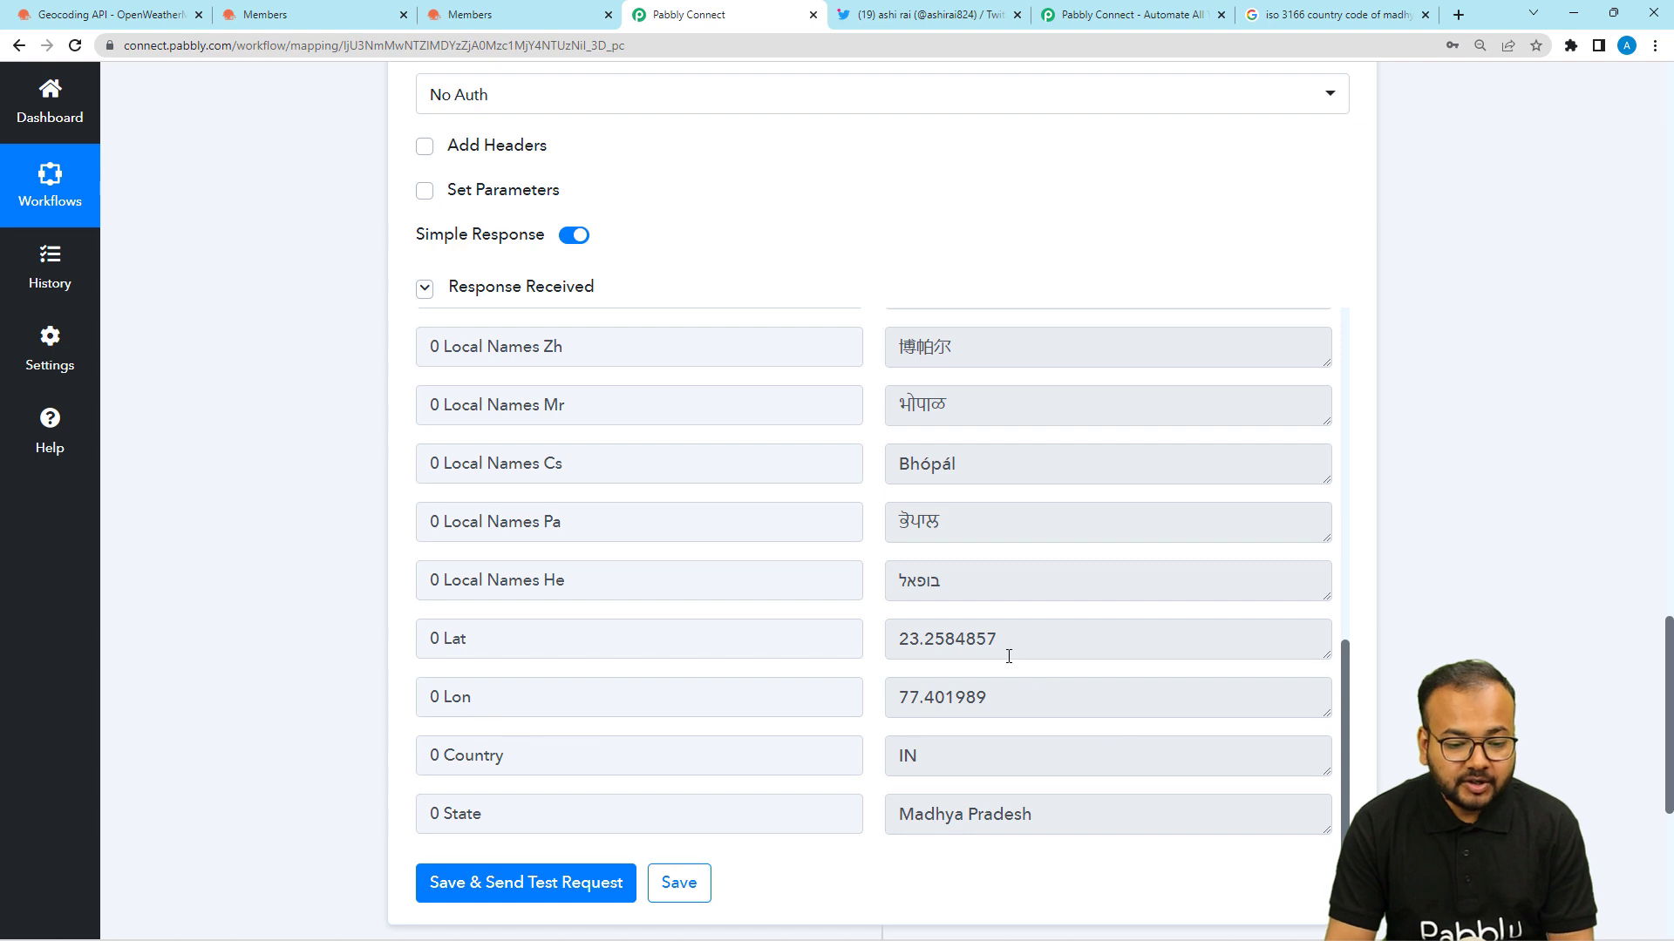
pyautogui.moveTo(994, 640); pyautogui.dragTo(897, 637)
pyautogui.hotkey('ctrl', 'c')
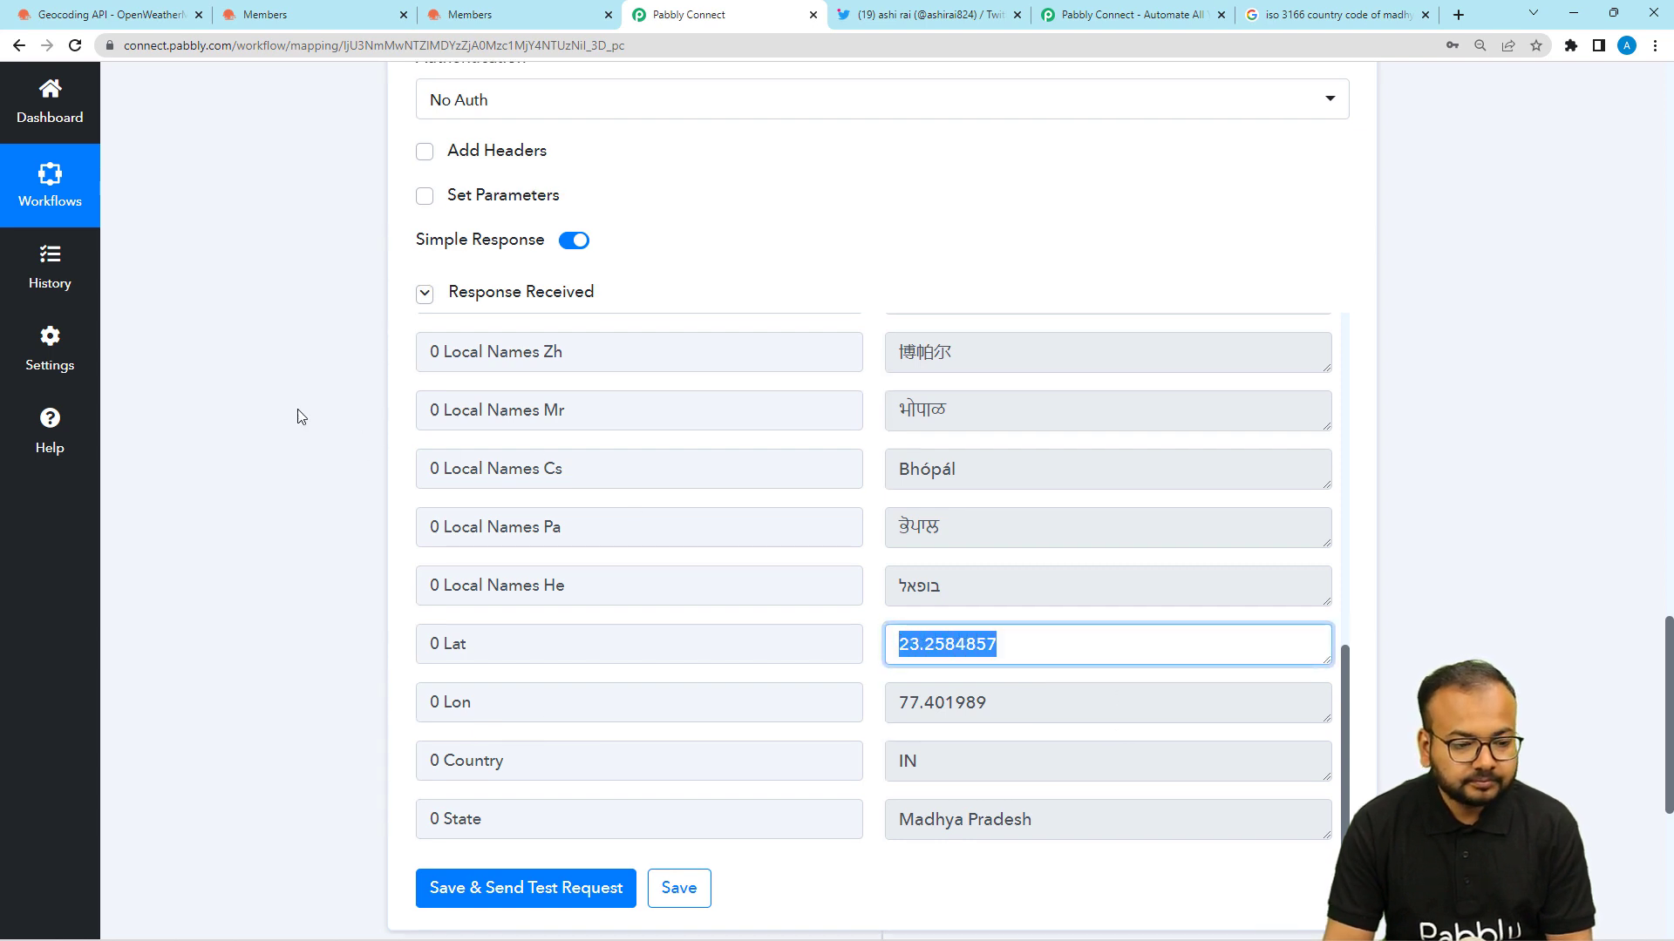
# Replace the {lat} placeholder in the air pollution step's Endpoint URL with the copied latitude 23.2584857
pyautogui.scroll(15, 300, 415)
pyautogui.click(917, 491)
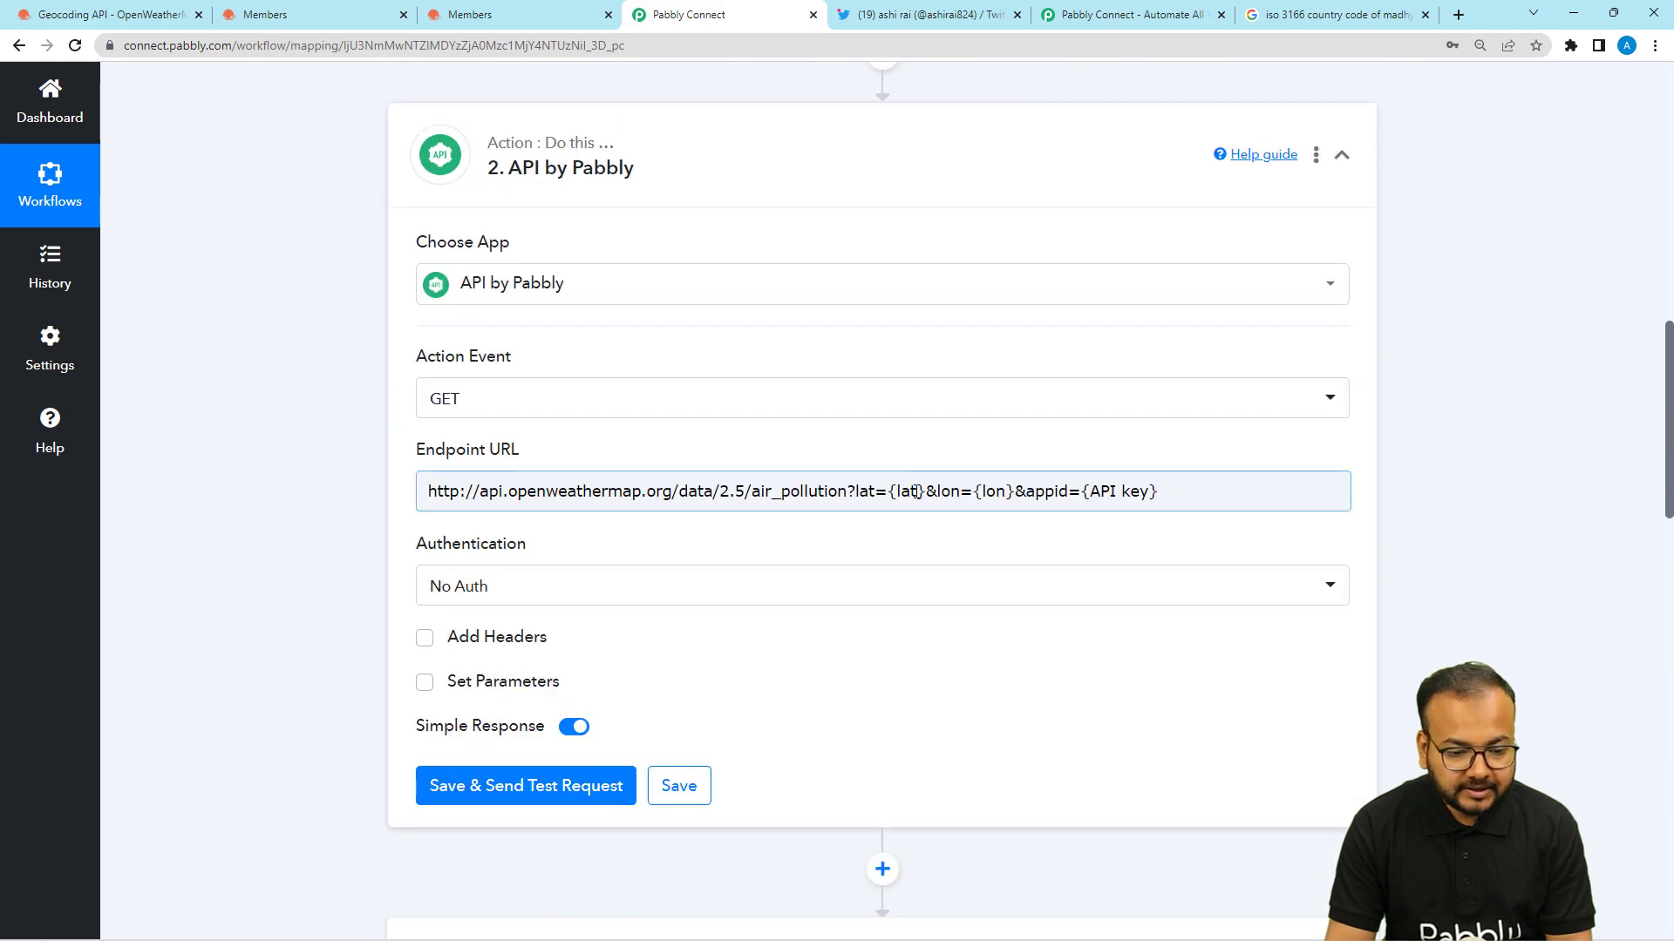
pyautogui.click(923, 493)
pyautogui.press('BackSpace')
pyautogui.press('BackSpace')
pyautogui.press('BackSpace')
pyautogui.press('BackSpace')
pyautogui.press('BackSpace')
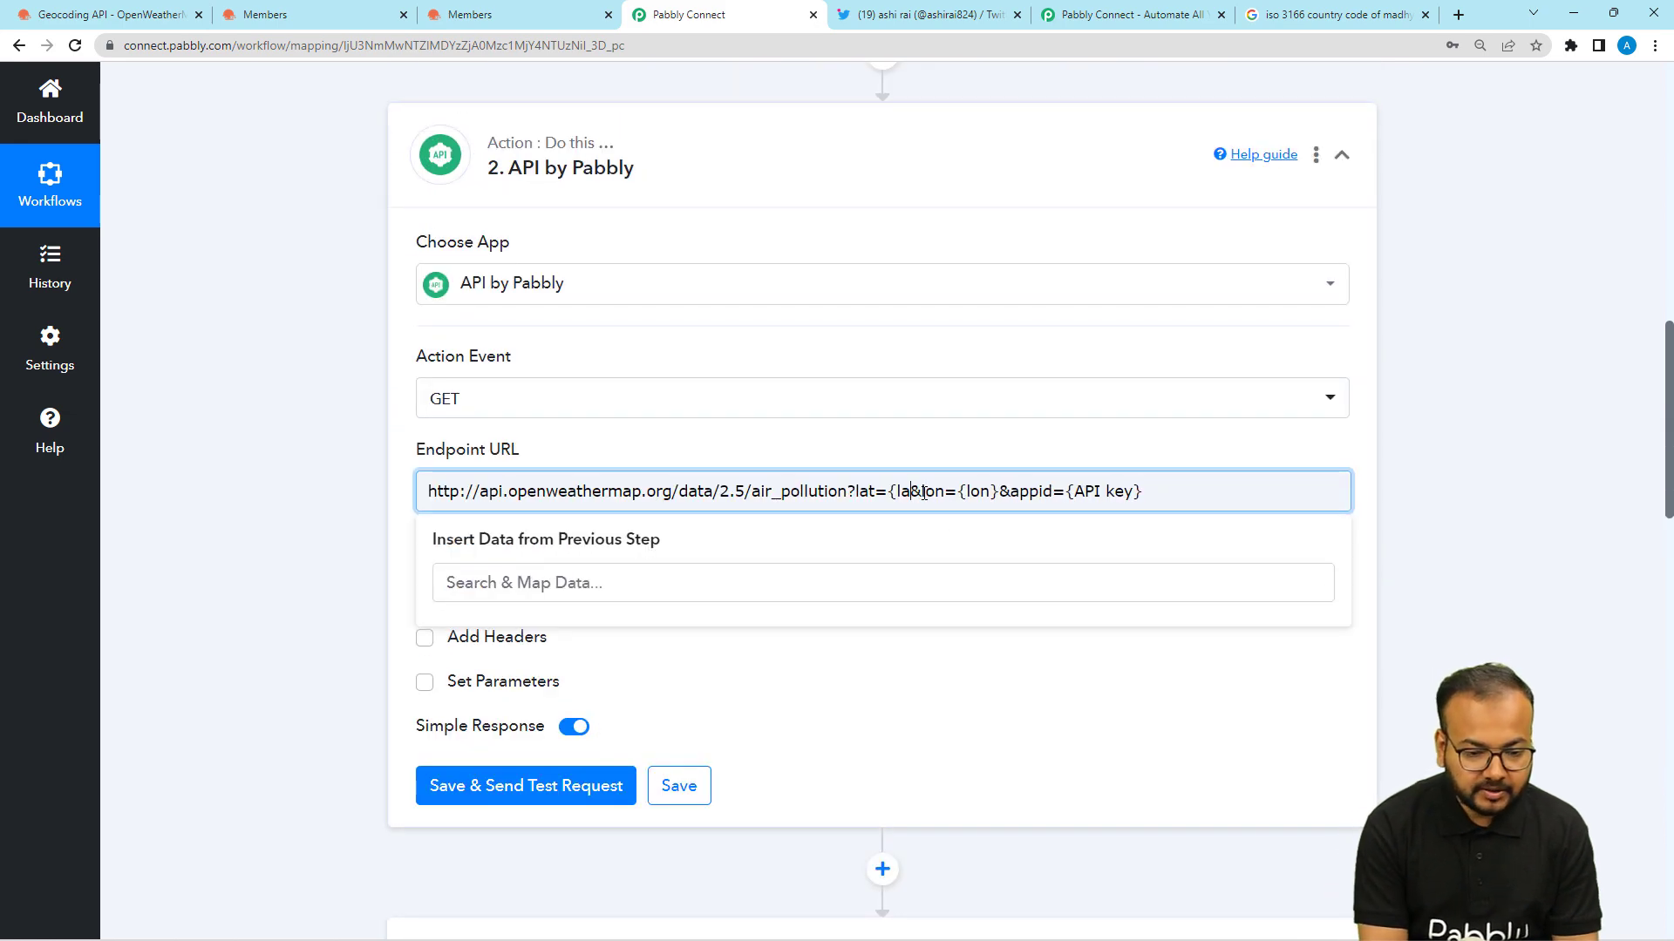
pyautogui.hotkey('ctrl', 'v')
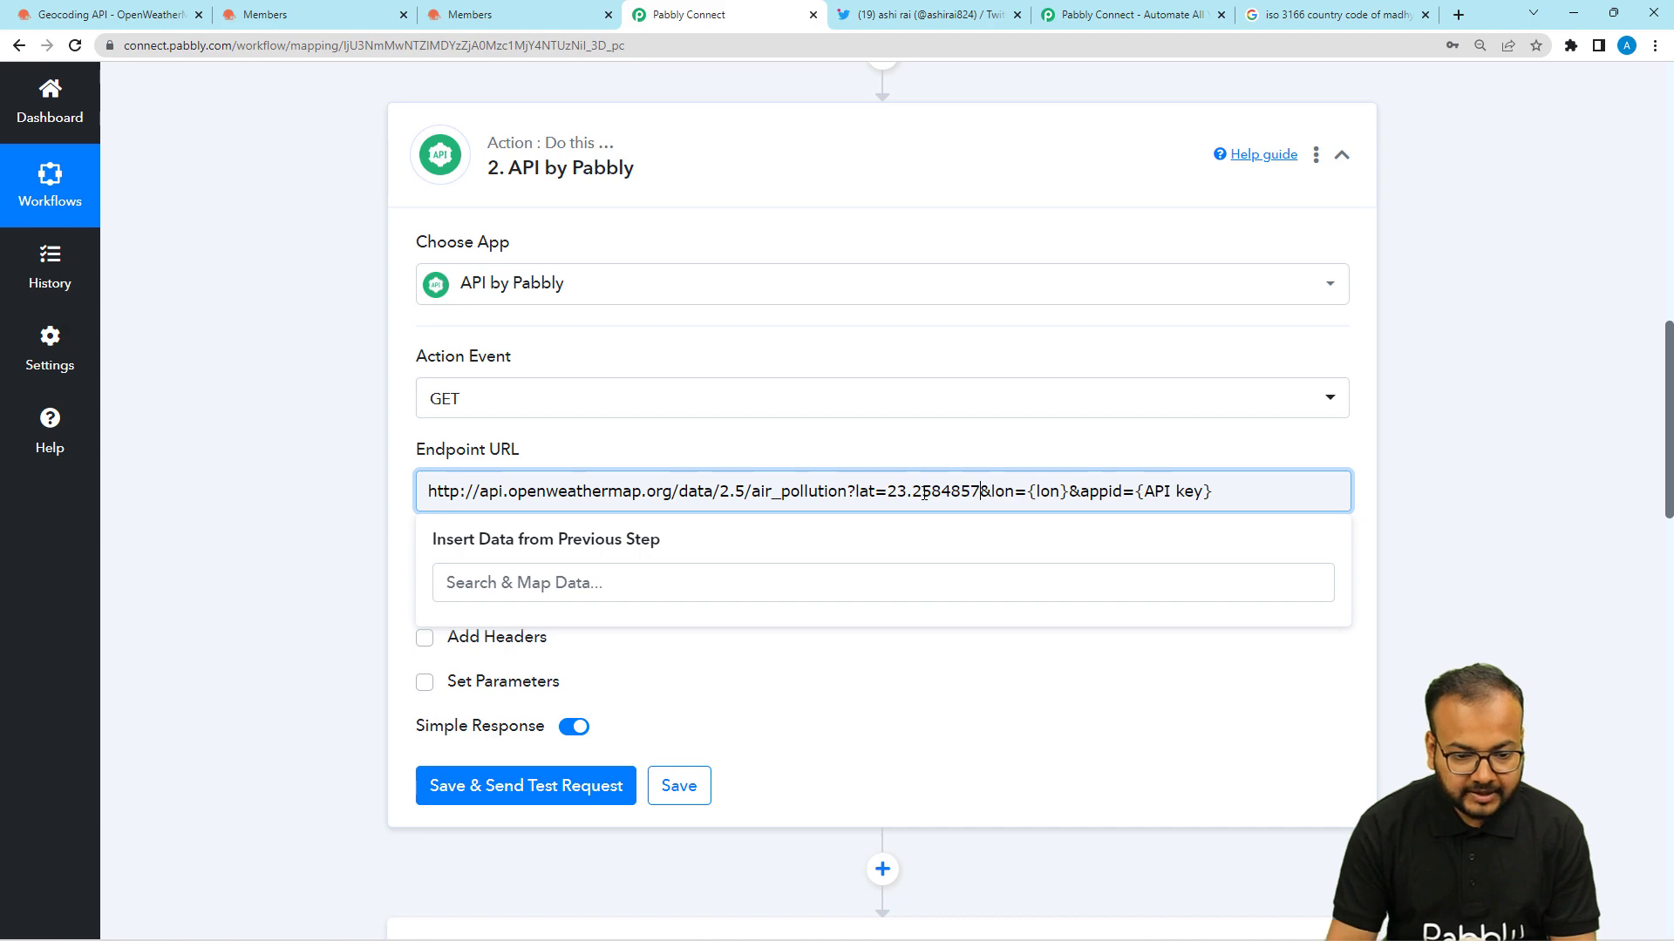
# Copy the longitude value from the 0 Lon field of the geocoding response
pyautogui.scroll(-15, 846, 767)
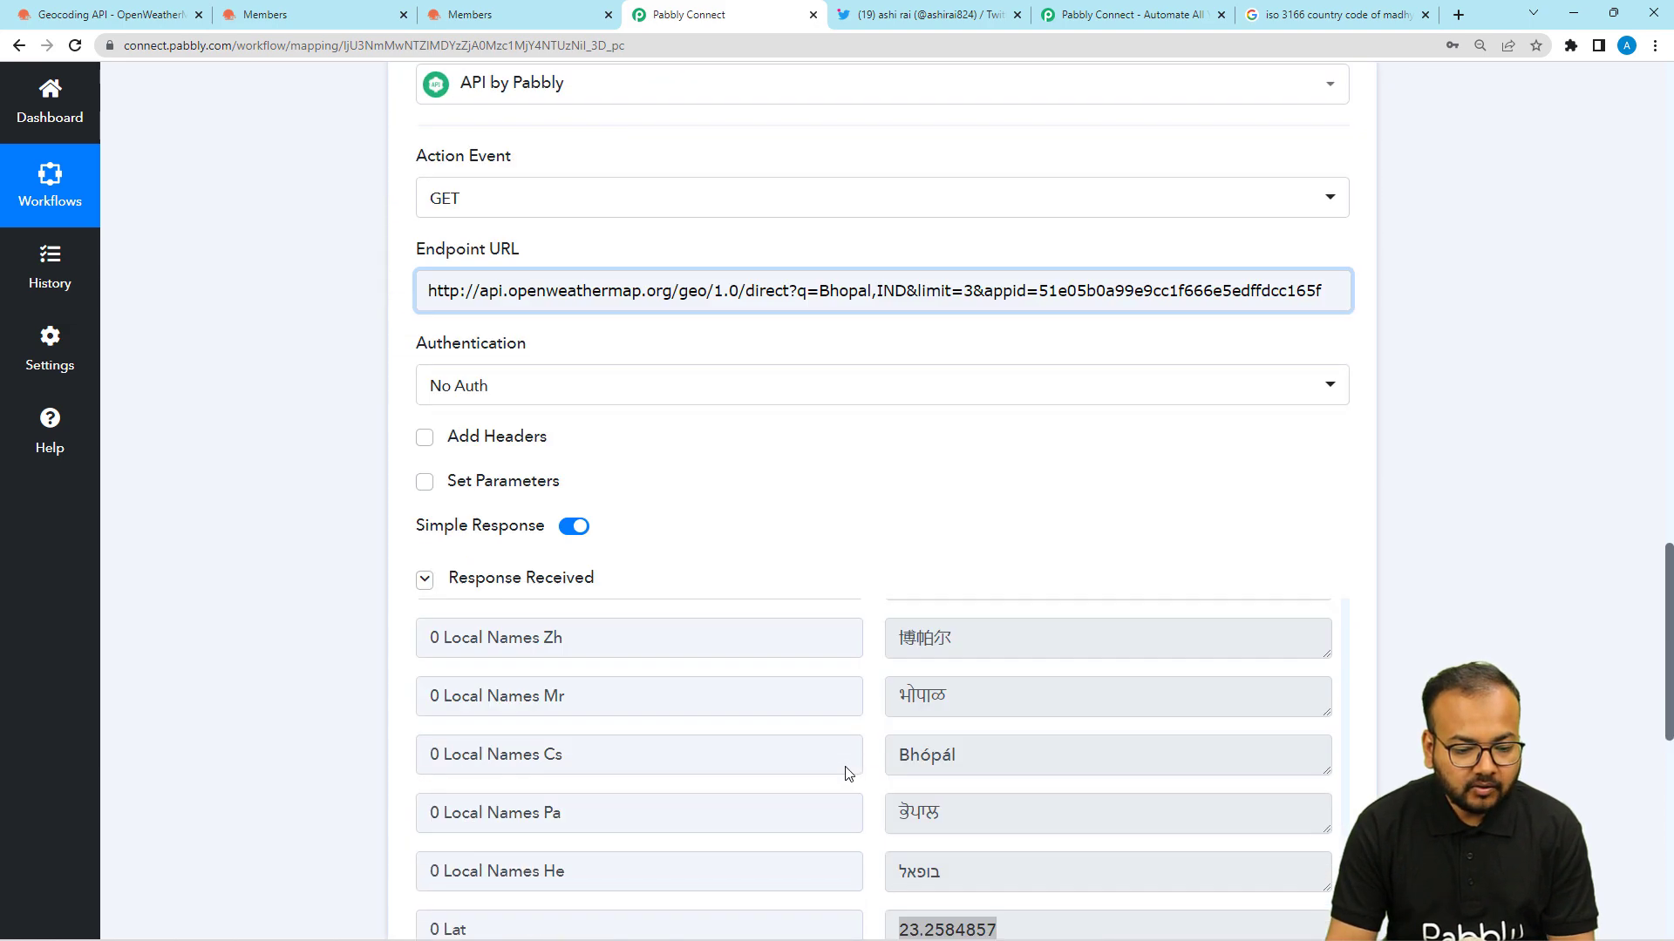
pyautogui.moveTo(982, 703); pyautogui.dragTo(883, 699)
pyautogui.hotkey('ctrl', 'c')
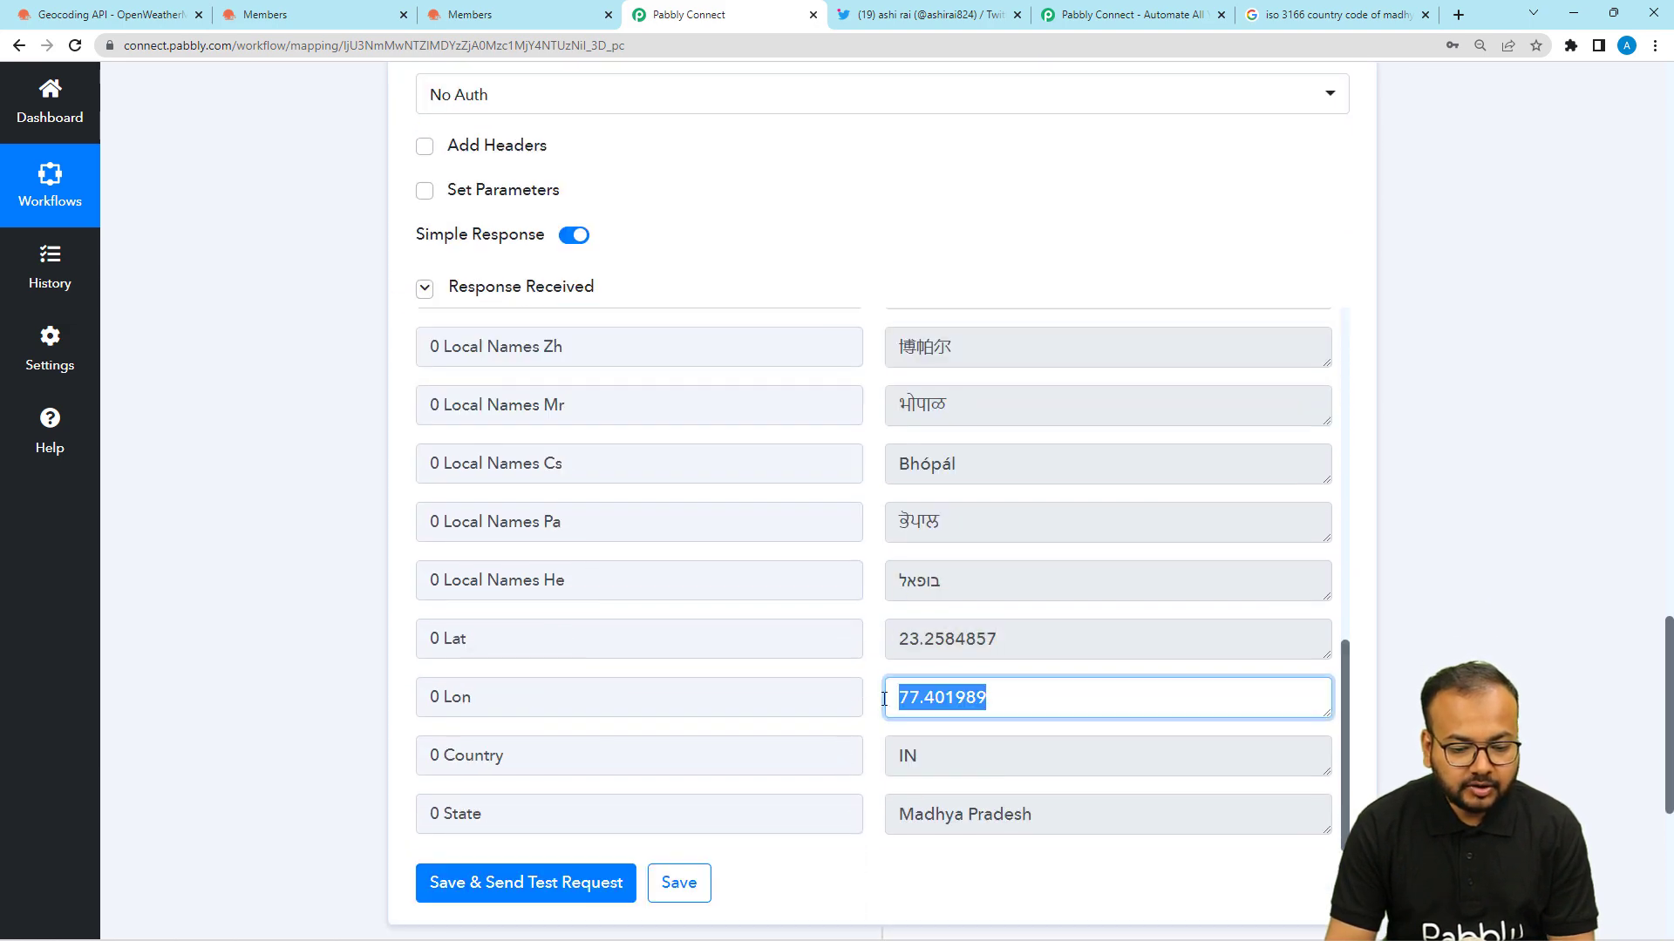
# Replace the {lon} placeholder in the air pollution step's Endpoint URL with the copied longitude 77.401989
pyautogui.scroll(10, 1054, 537)
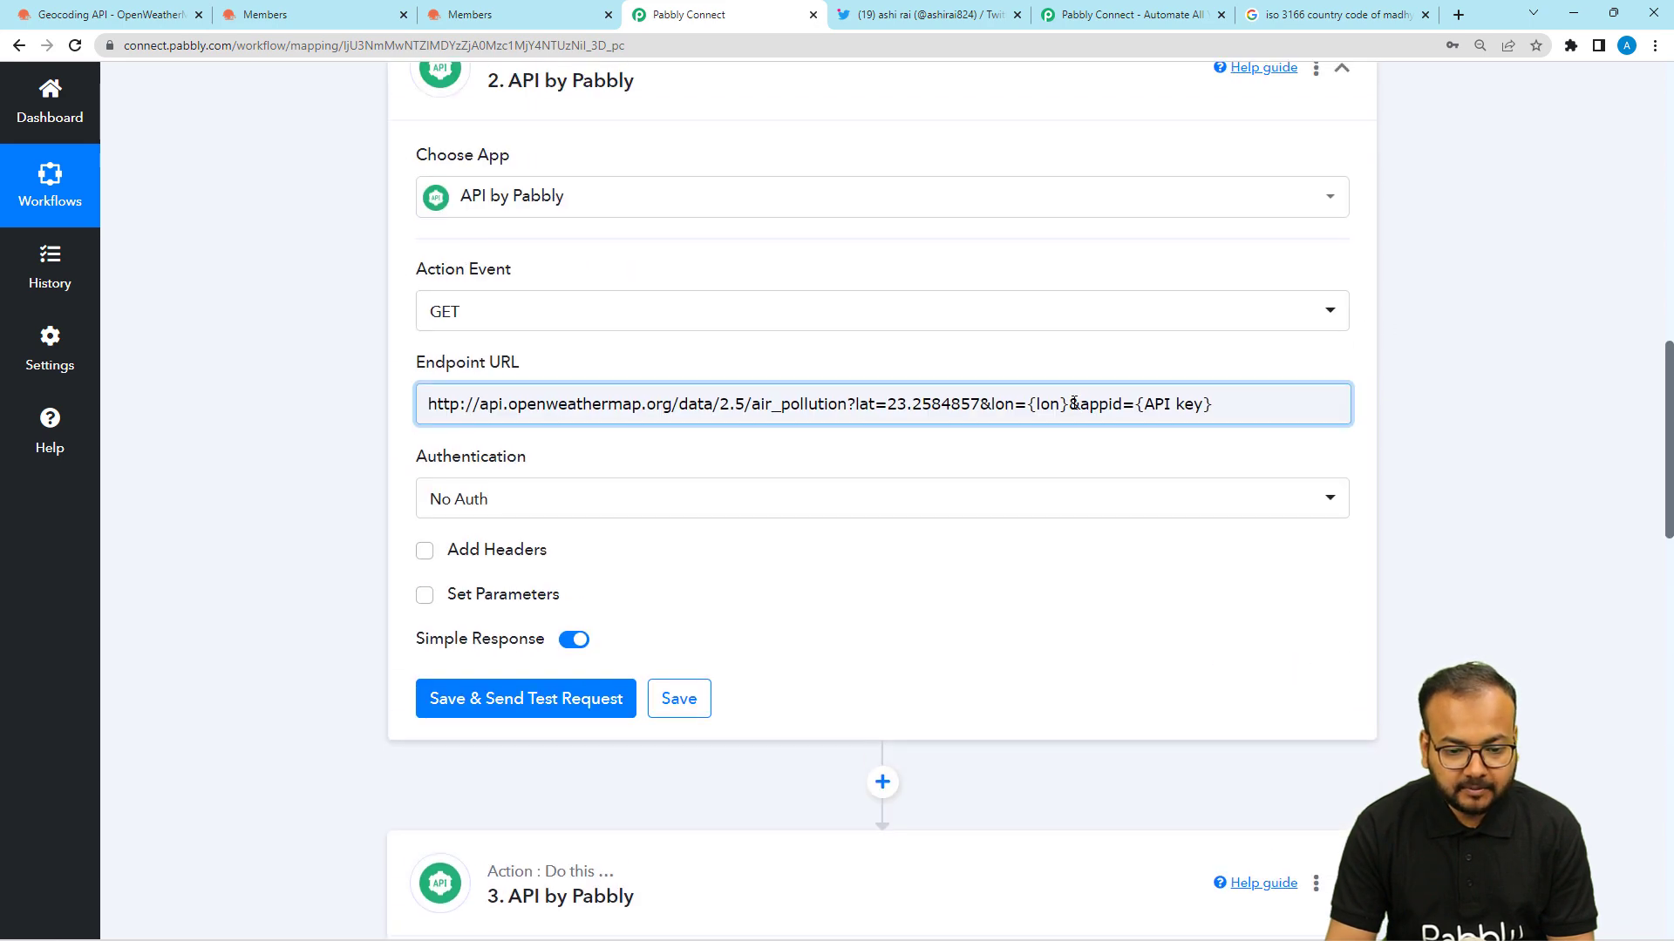
pyautogui.click(1073, 404)
pyautogui.press('BackSpace')
pyautogui.press('BackSpace')
pyautogui.press('BackSpace')
pyautogui.press('BackSpace')
pyautogui.press('BackSpace')
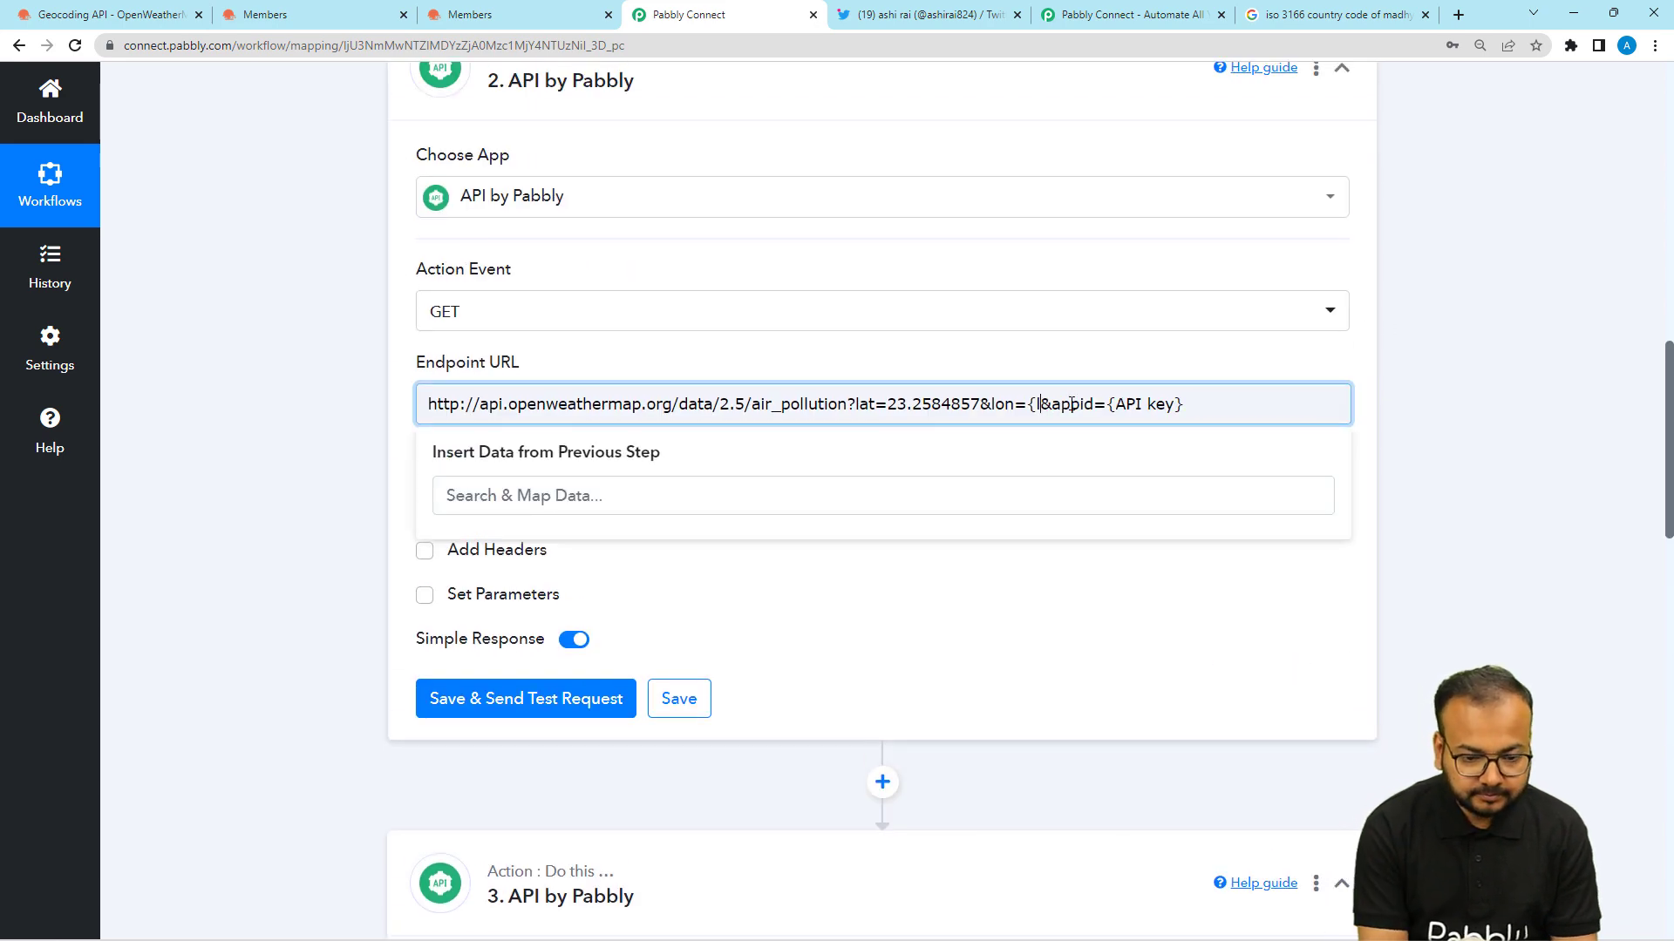
pyautogui.hotkey('ctrl', 'v')
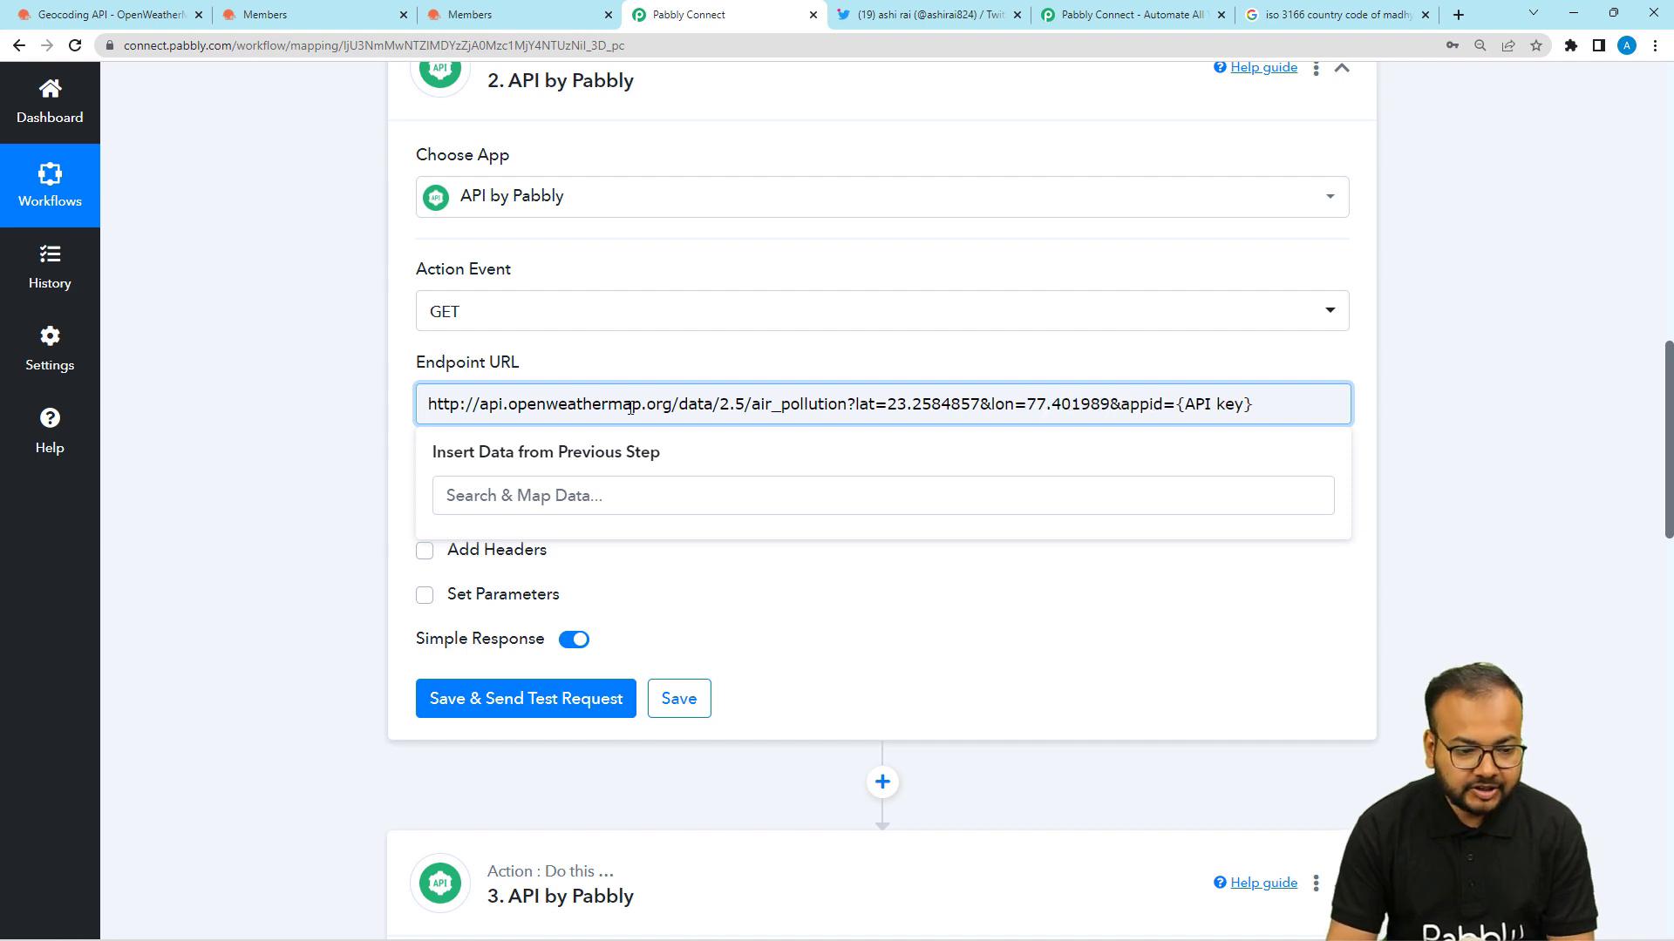
pyautogui.click(341, 416)
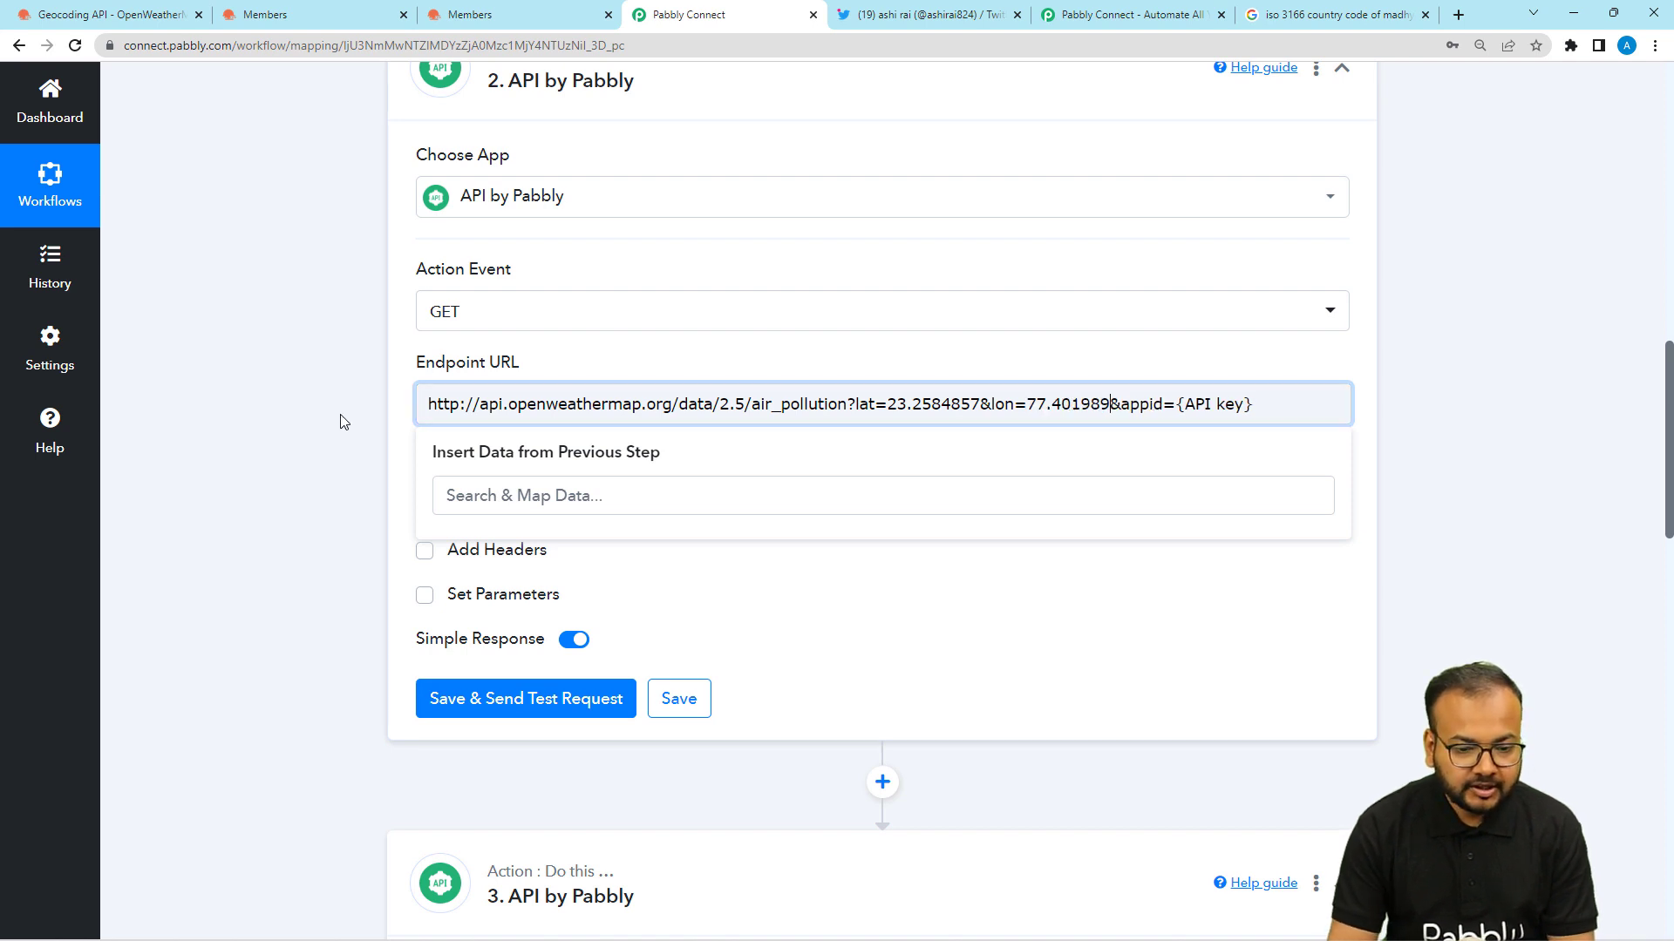
# Replace the {API key} placeholder in the air pollution Endpoint URL with the Default key copied from OpenWeather's API keys page
pyautogui.click(1257, 410)
pyautogui.press('BackSpace')
pyautogui.press('BackSpace')
pyautogui.press('BackSpace')
pyautogui.press('BackSpace')
pyautogui.press('BackSpace')
pyautogui.press('BackSpace')
pyautogui.press('BackSpace')
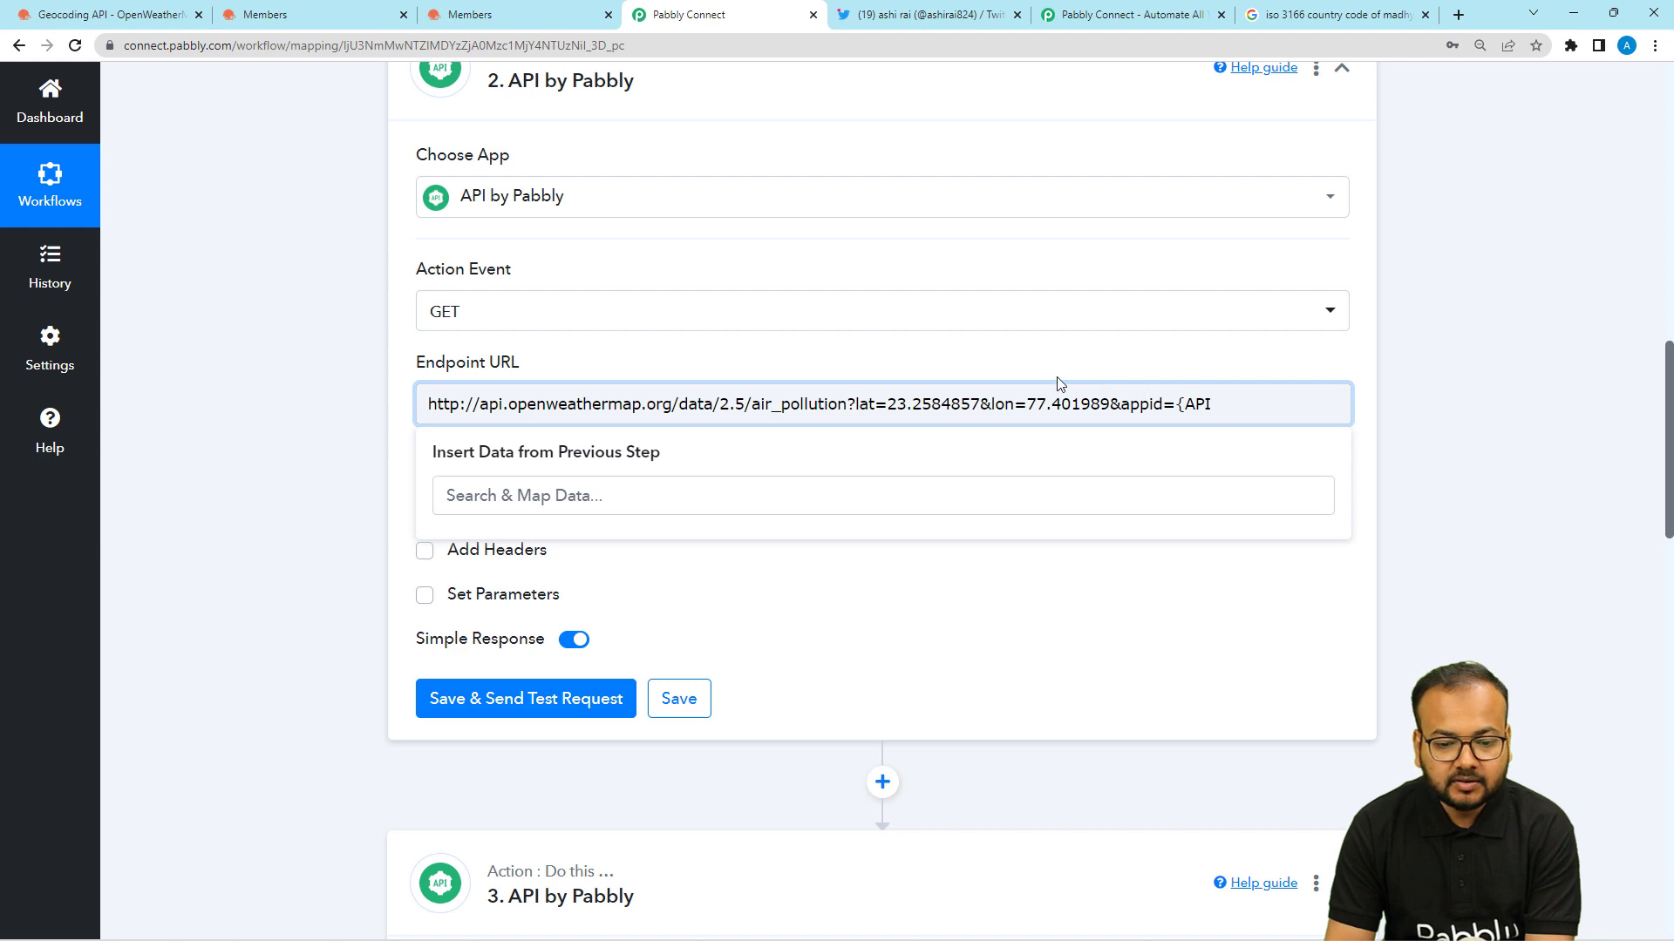
pyautogui.click(340, 26)
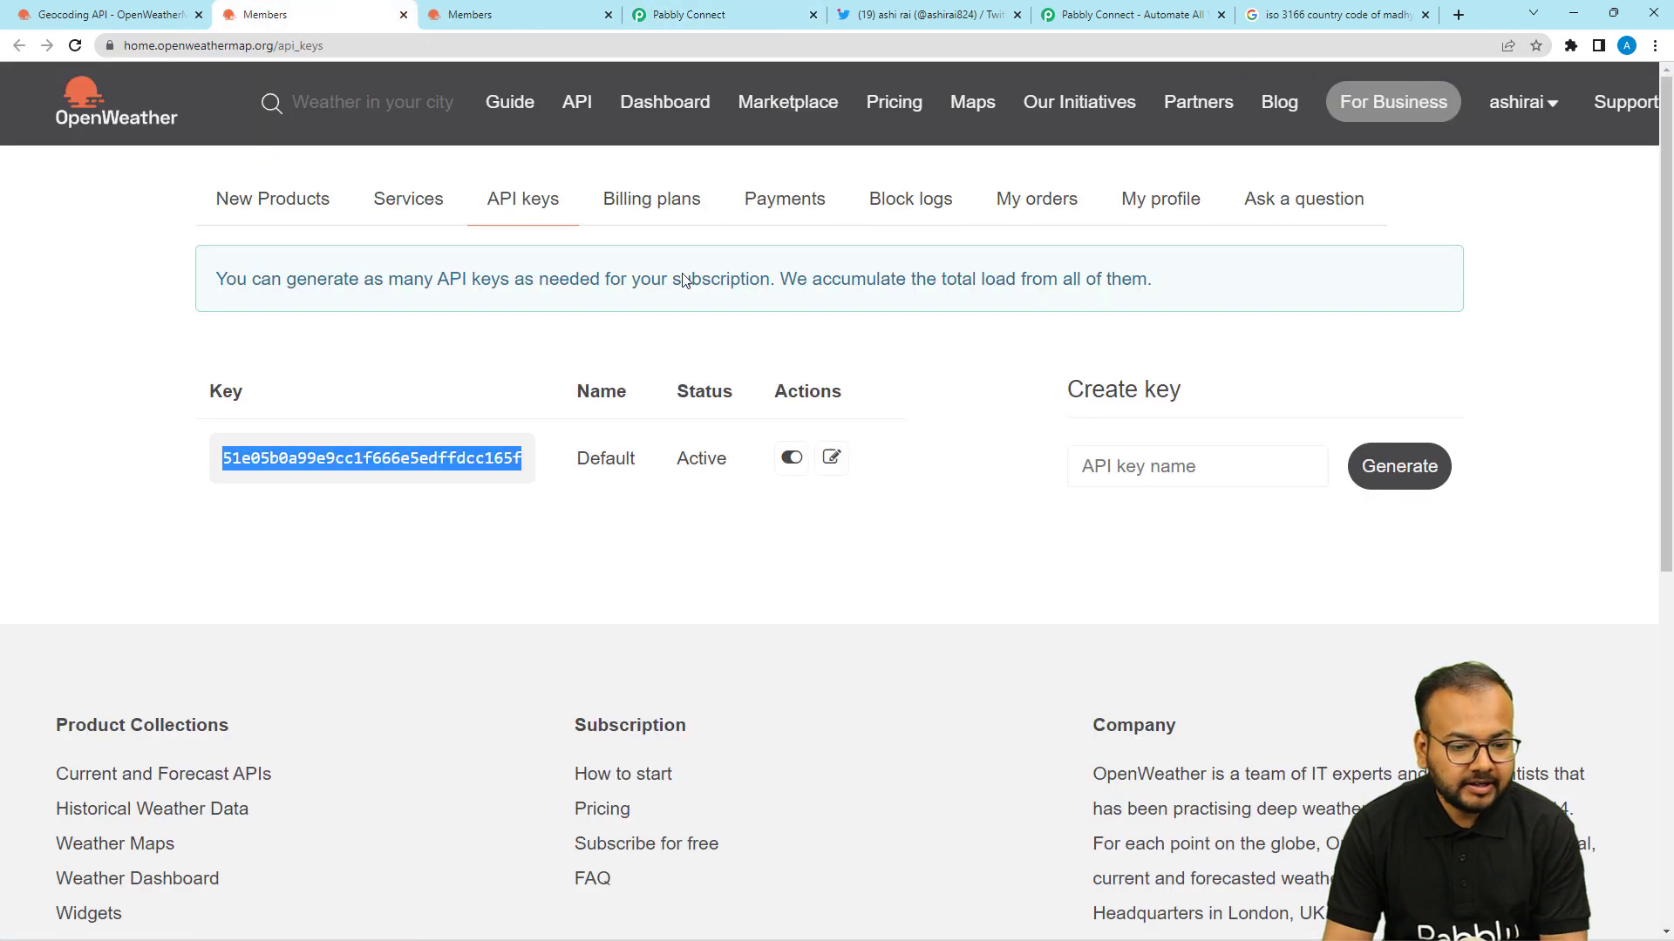
pyautogui.rightClick(517, 471)
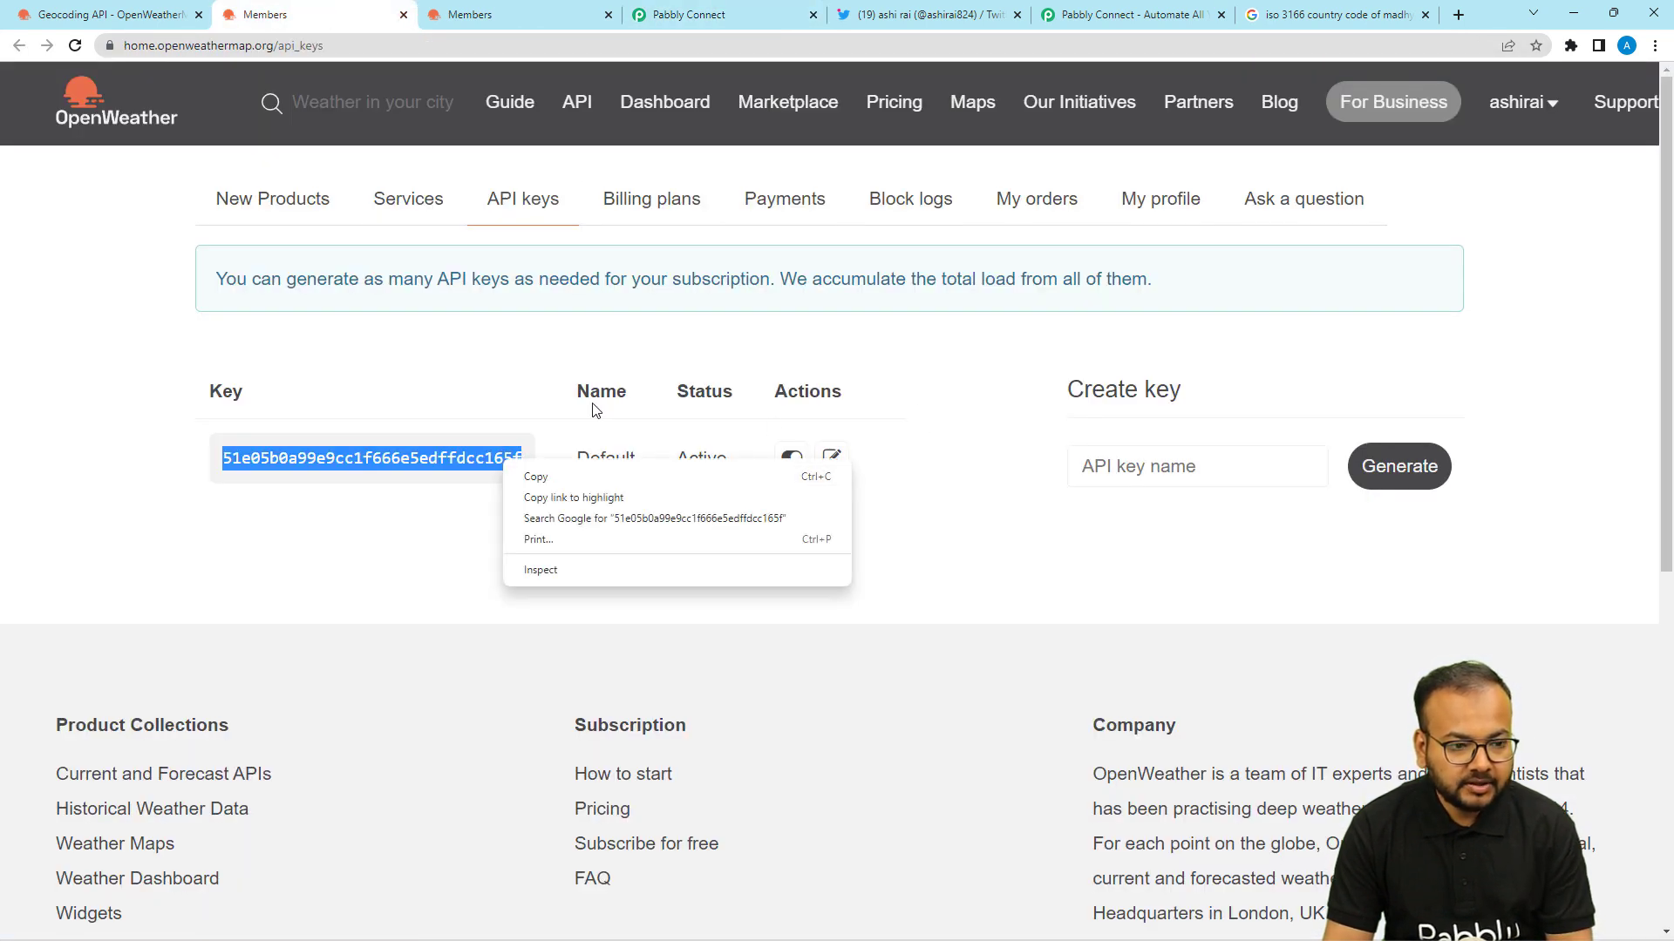
pyautogui.click(535, 477)
pyautogui.click(689, 14)
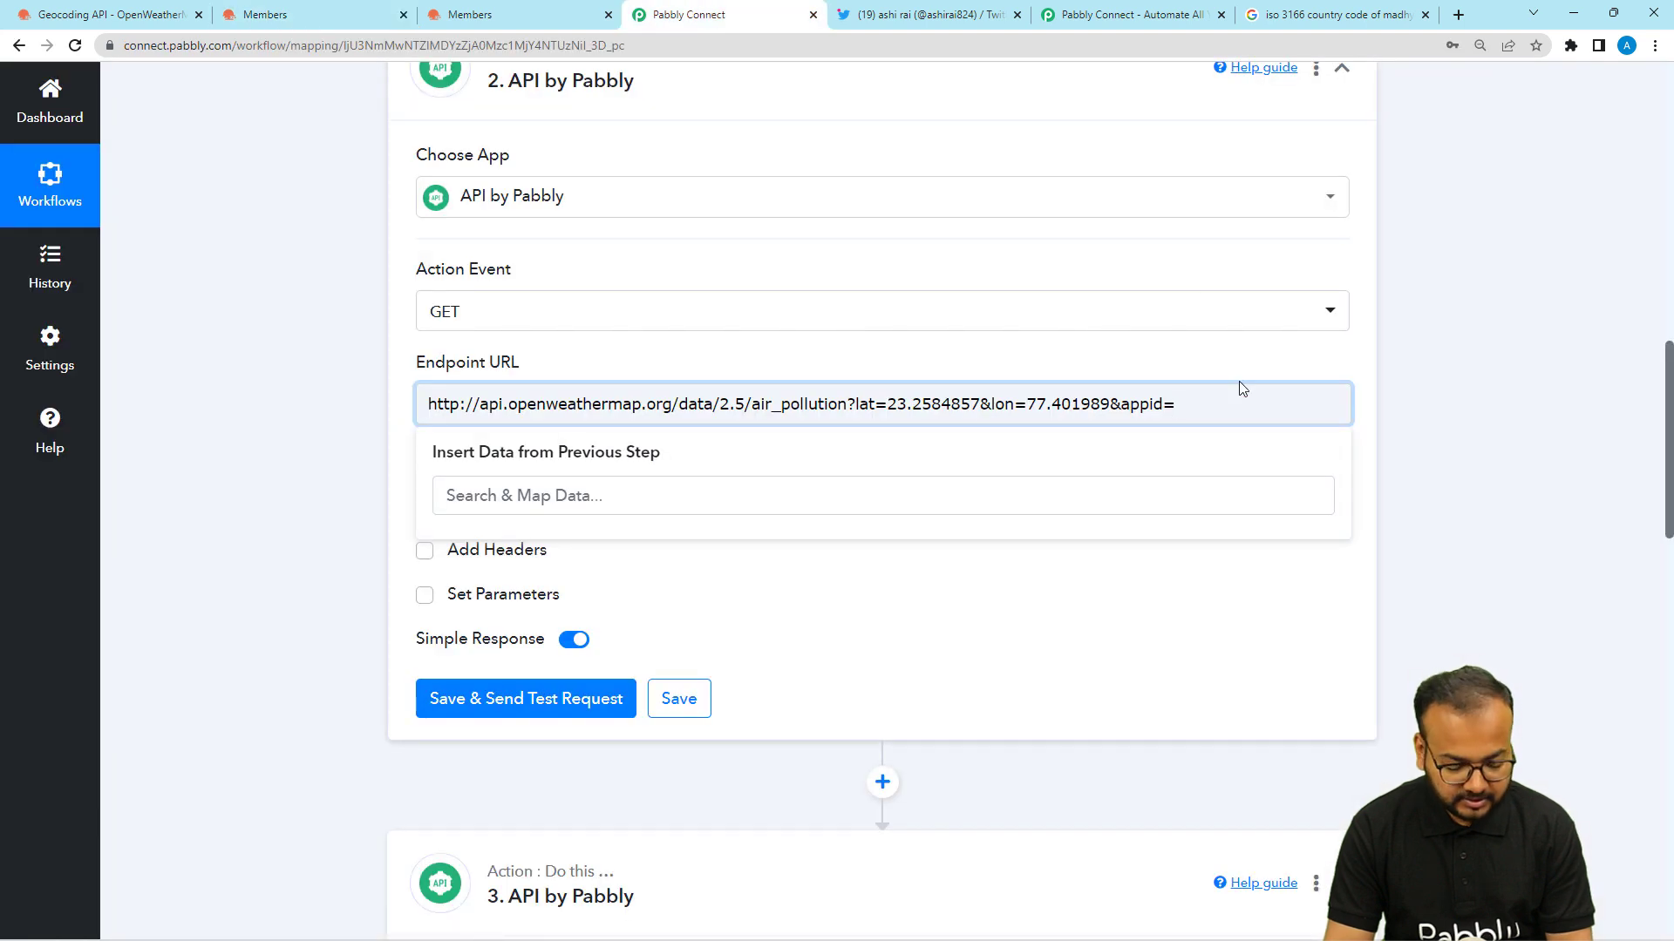
pyautogui.hotkey('ctrl', 'v')
pyautogui.click(322, 387)
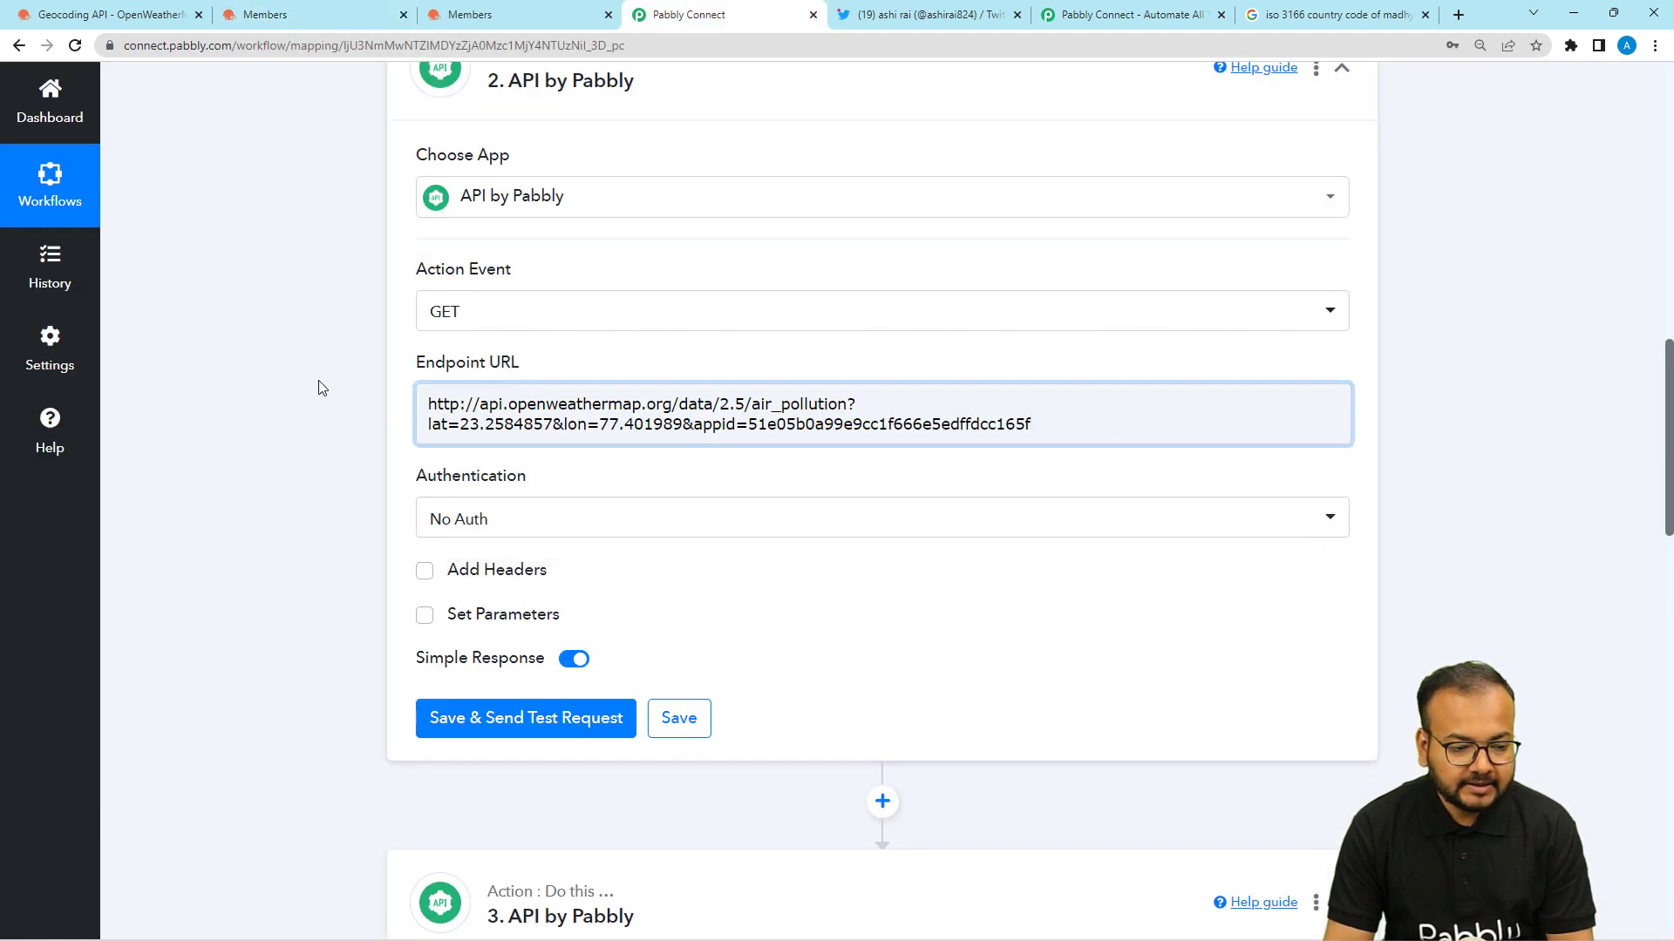
# Save the air pollution API step and send a test request
pyautogui.scroll(-1, 322, 387)
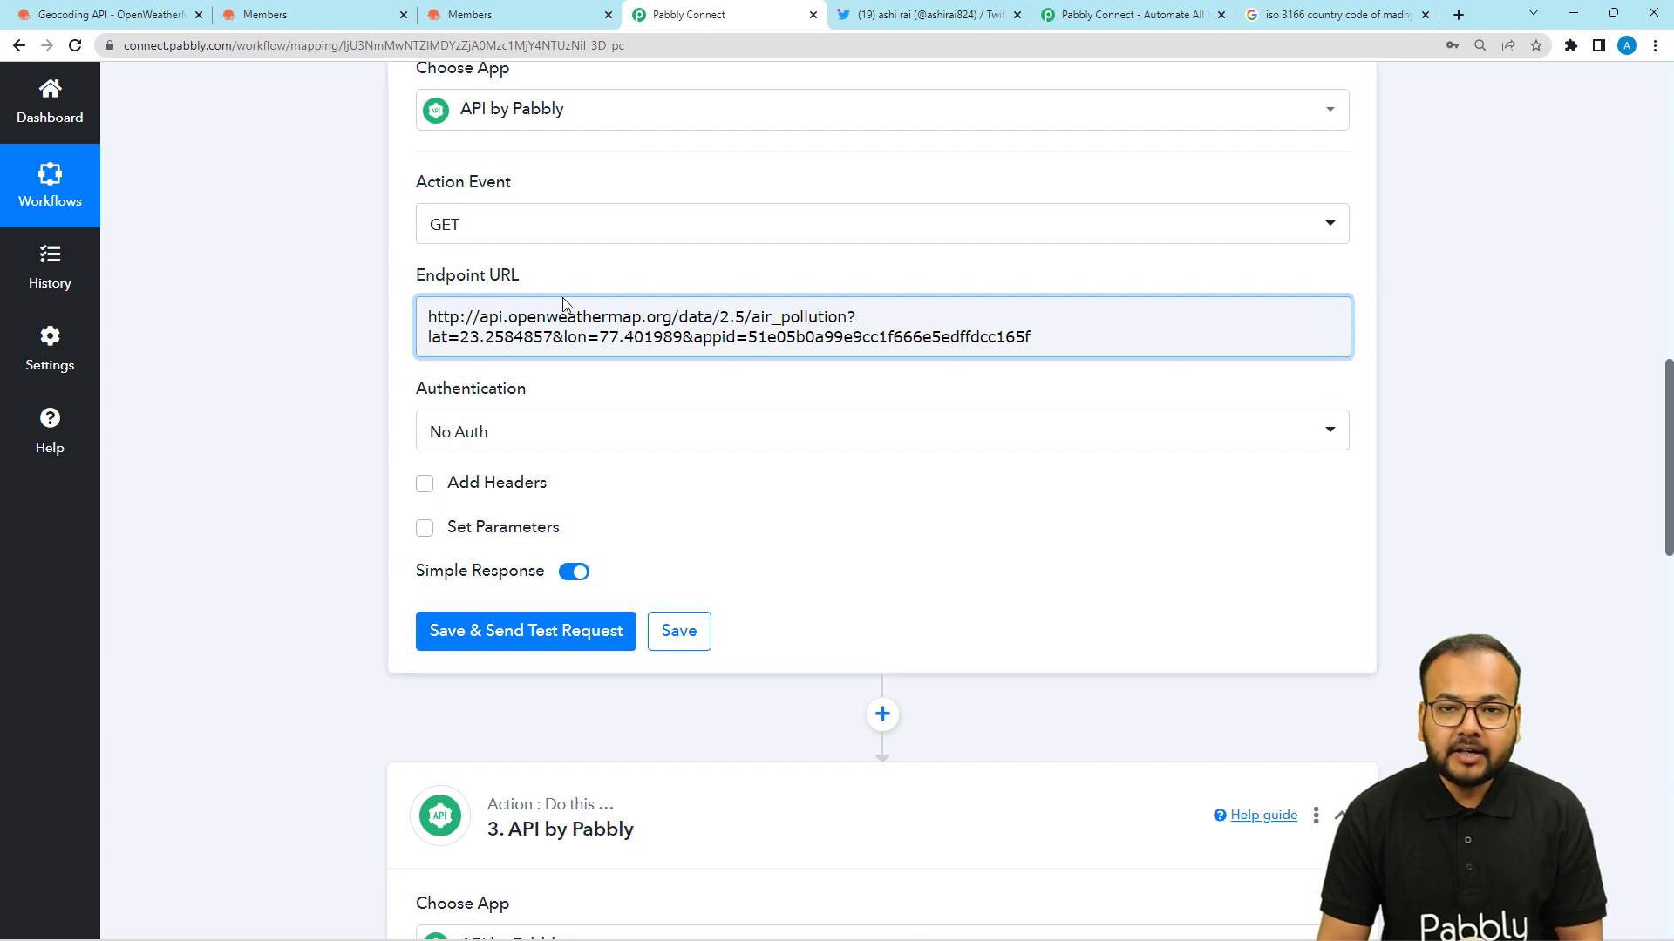
pyautogui.scroll(-1, 363, 361)
pyautogui.scroll(-1, 362, 361)
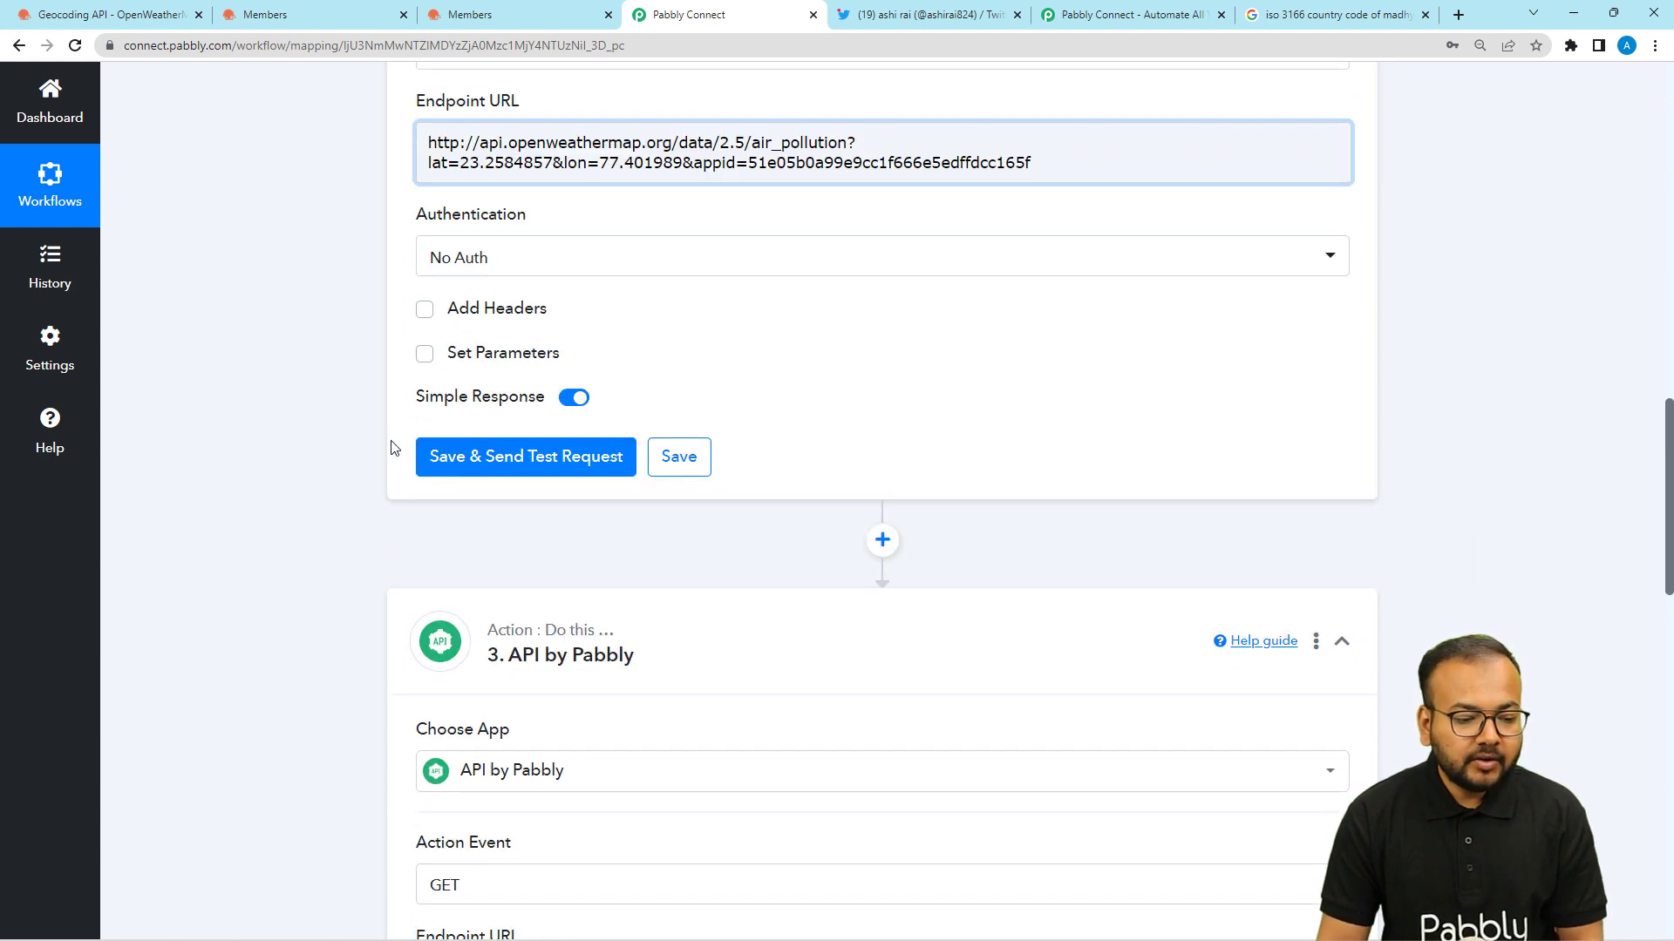
pyautogui.click(439, 459)
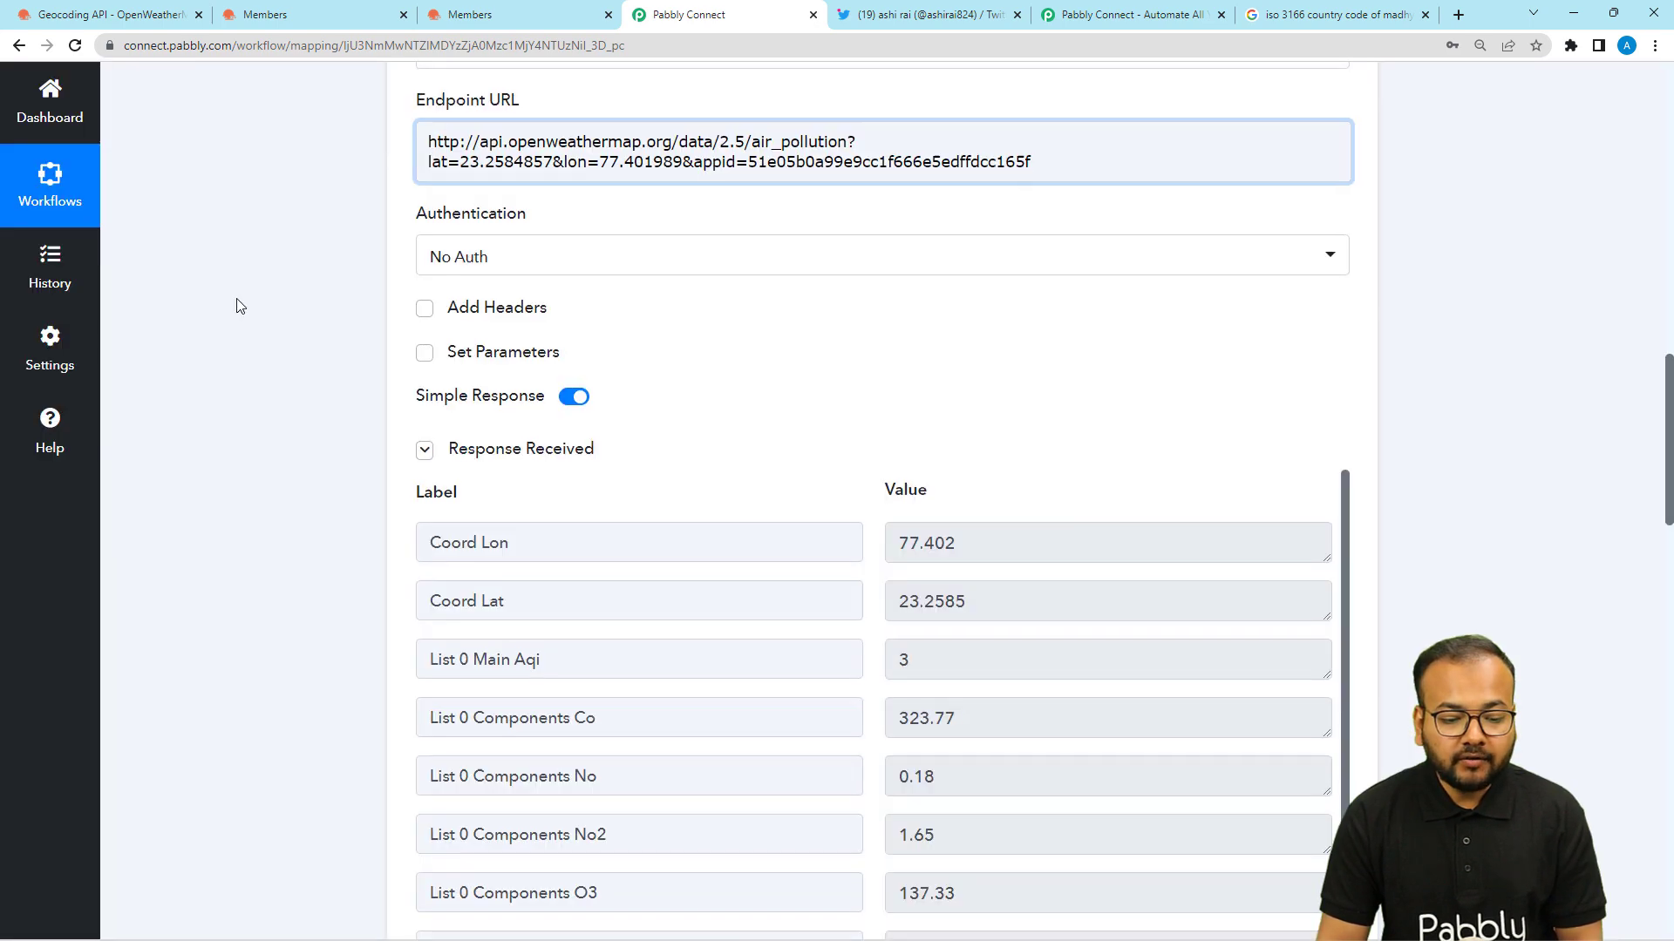
# Compare the response's List 0 Main Aqi value with the Air Quality Index levels table in OpenWeather's Air Pollution documentation
pyautogui.scroll(-3, 236, 299)
pyautogui.scroll(-1, 430, 321)
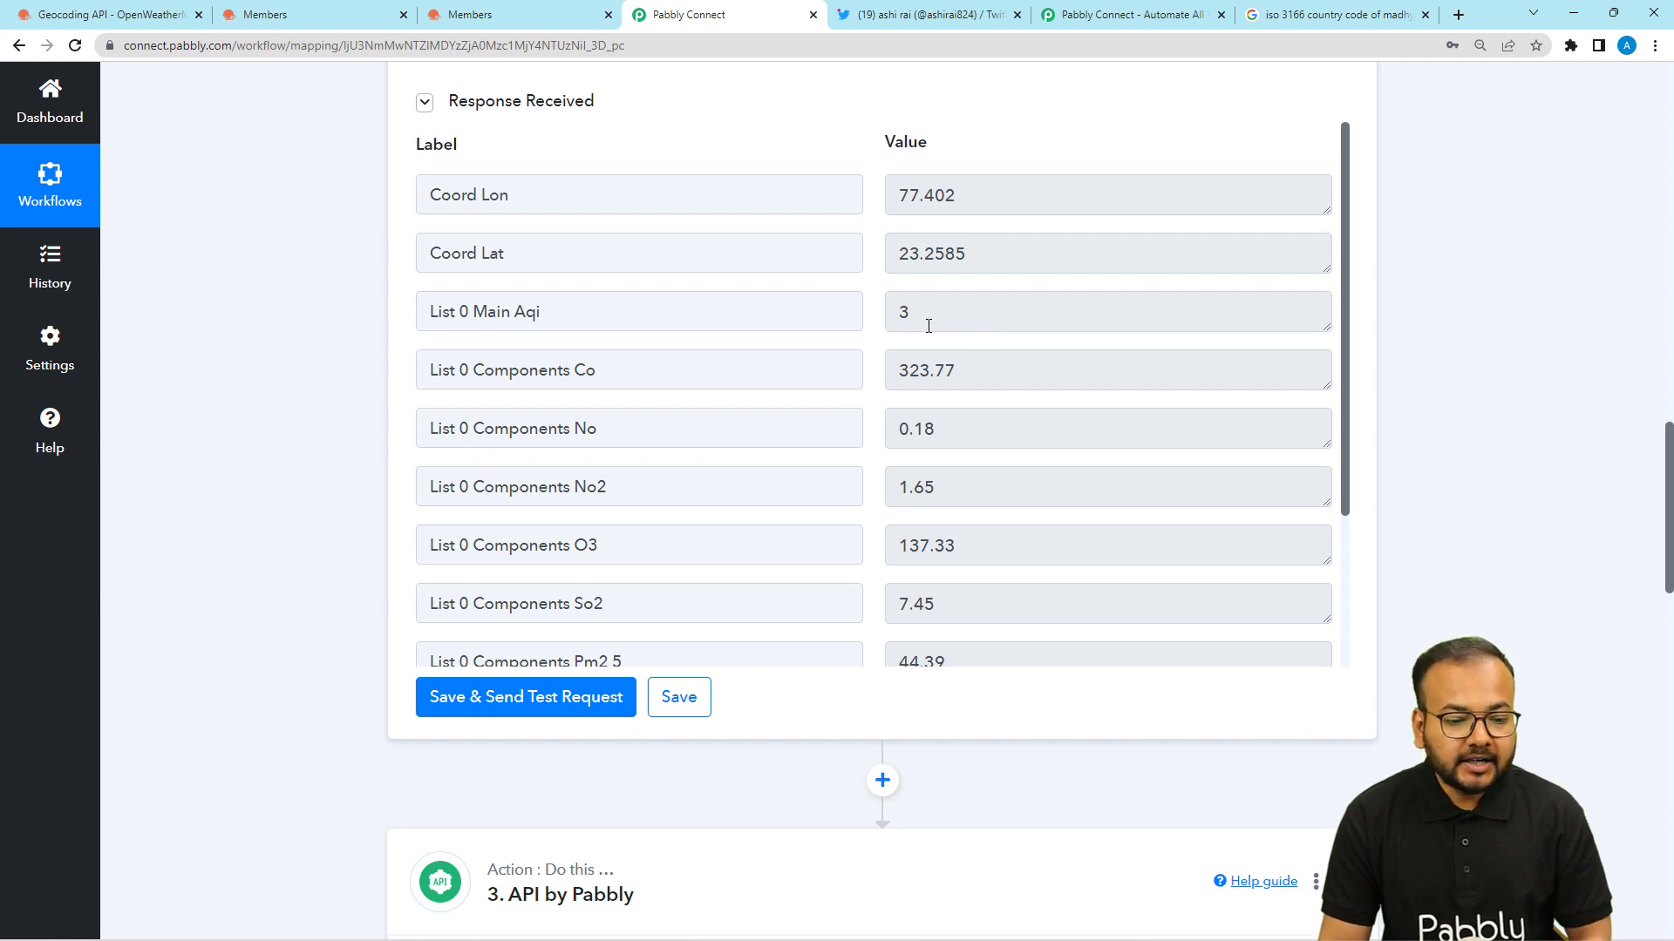
pyautogui.click(142, 18)
pyautogui.scroll(12, 129, 254)
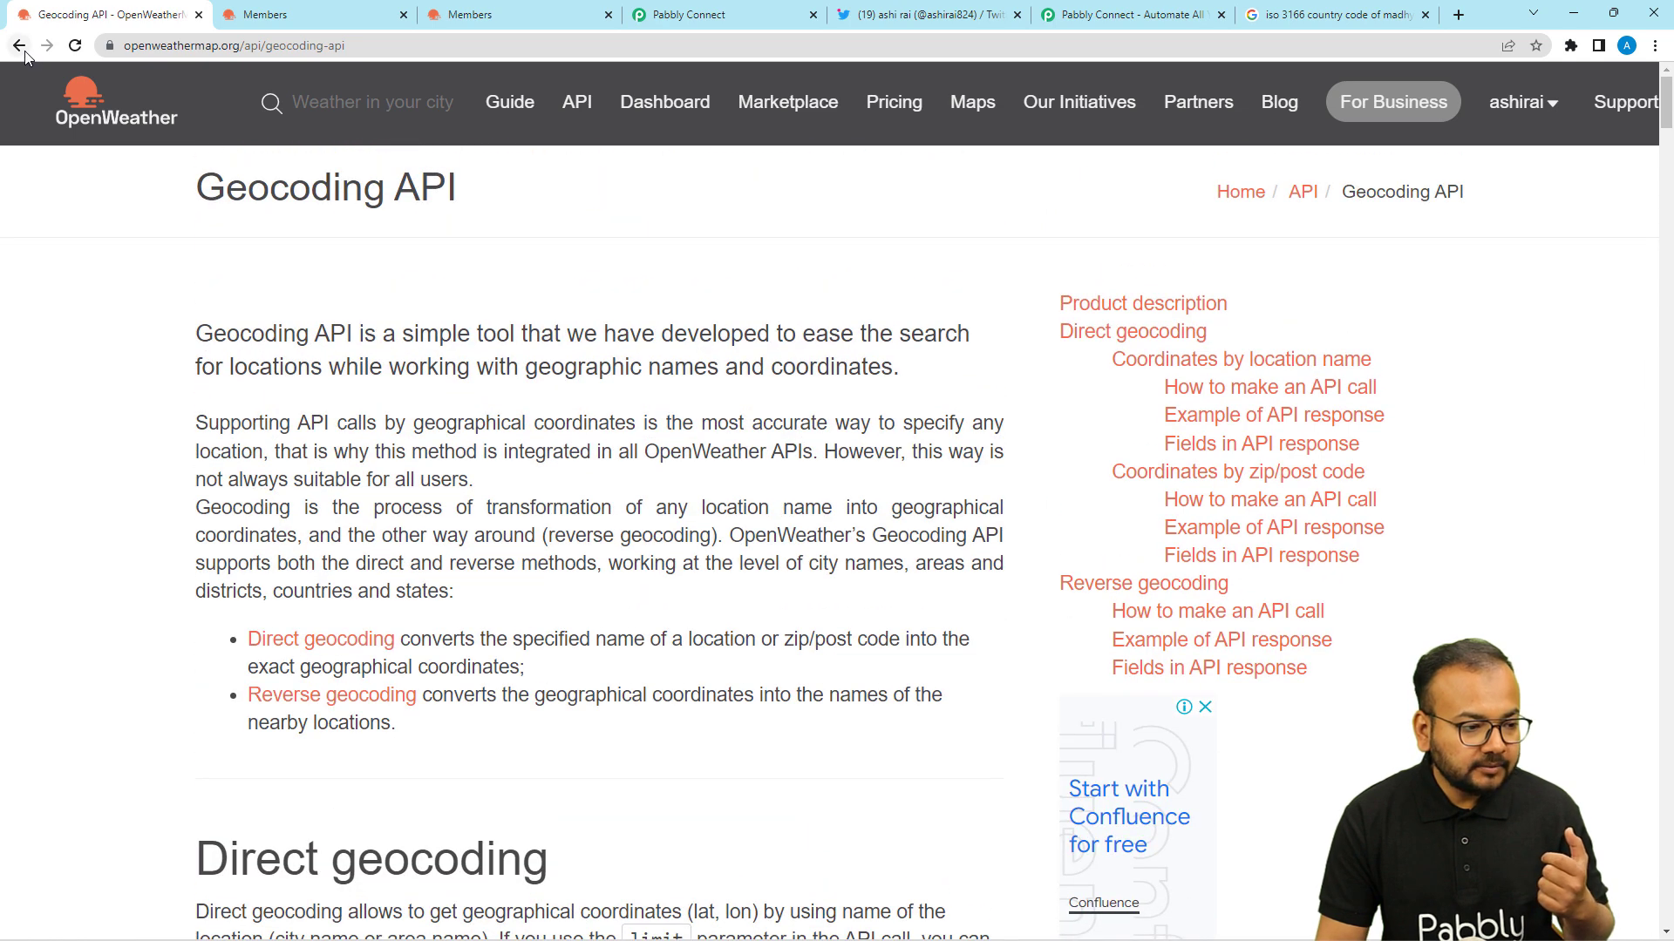
pyautogui.click(19, 46)
pyautogui.scroll(1, 140, 336)
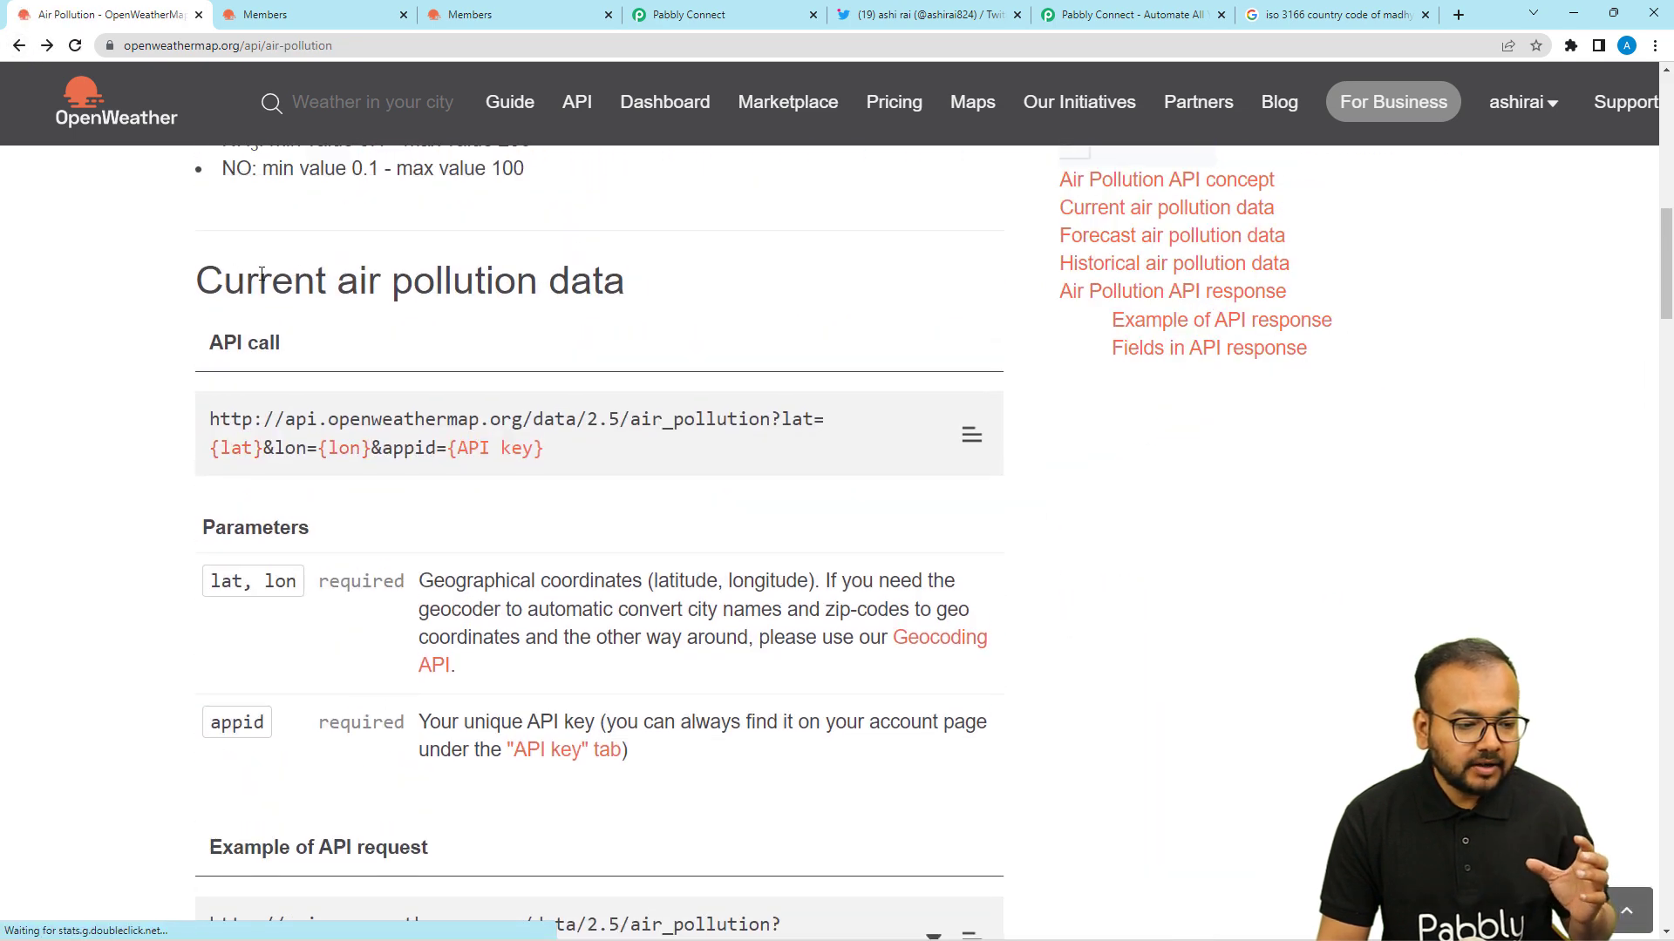
pyautogui.scroll(7, 424, 282)
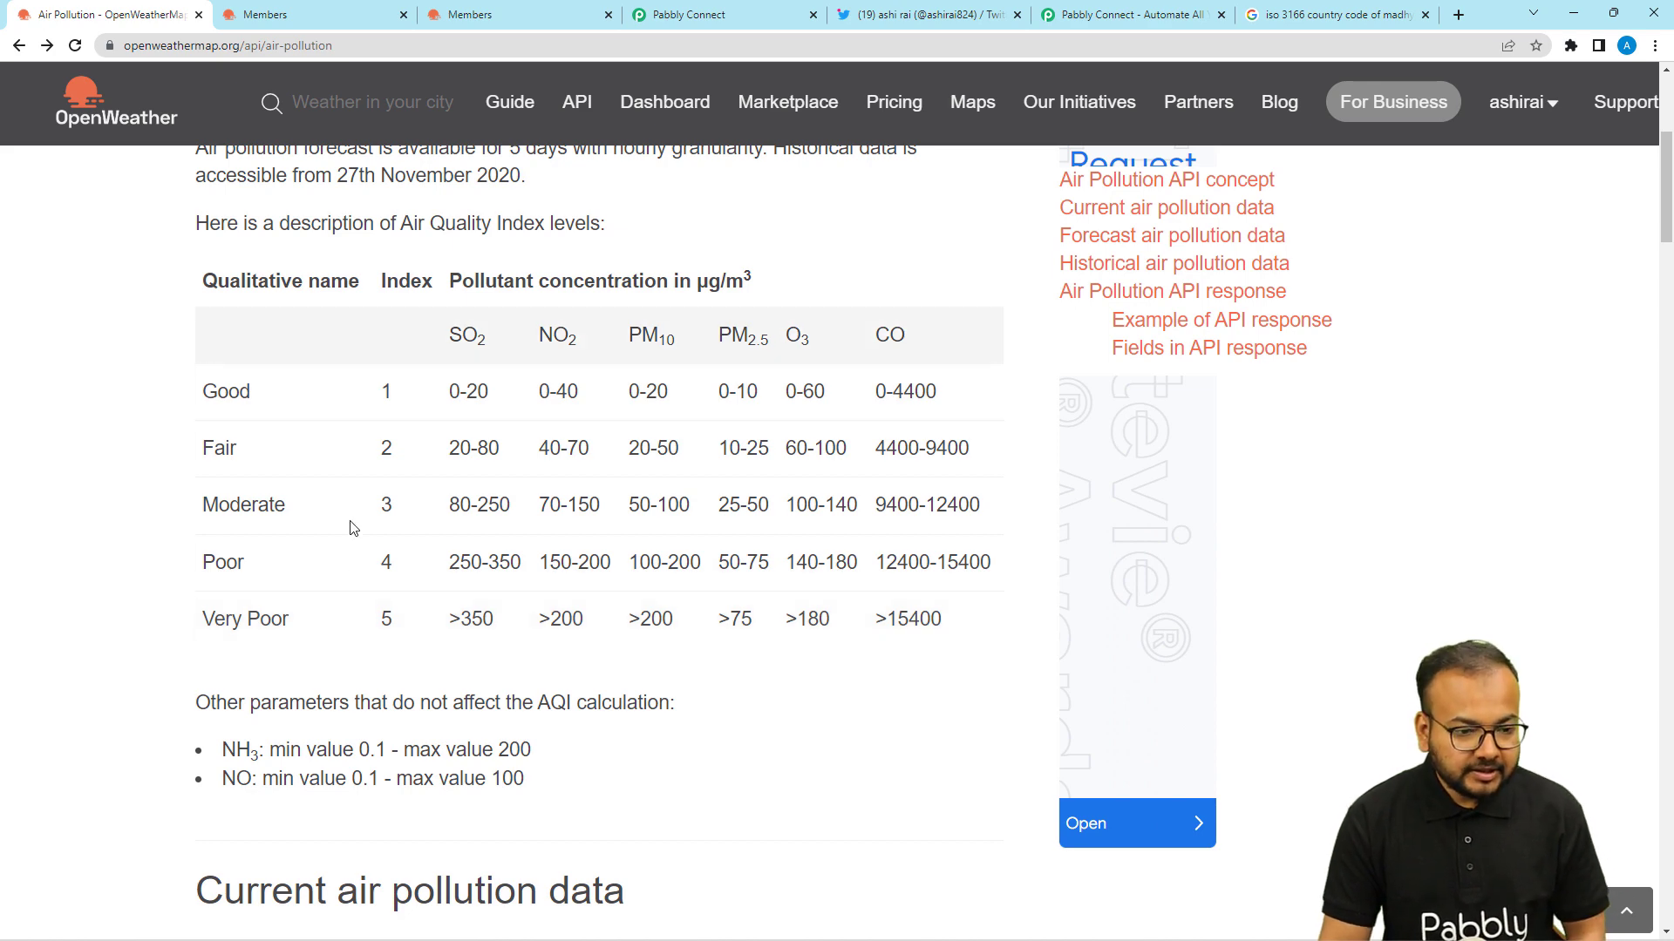
pyautogui.click(686, 15)
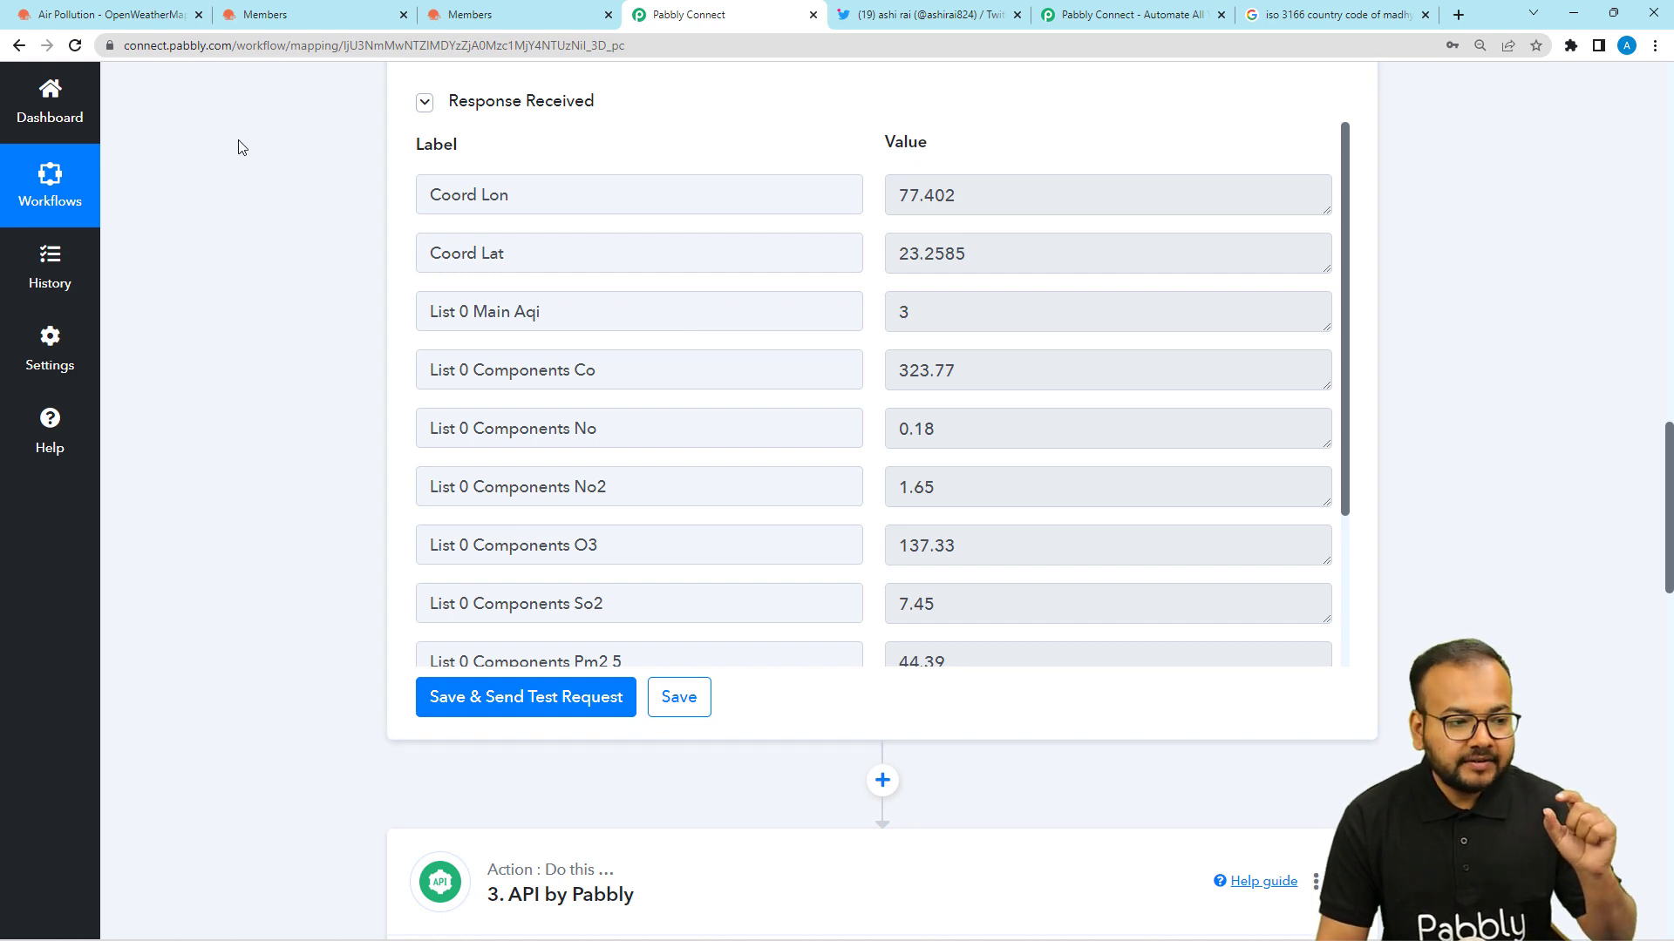
pyautogui.click(166, 11)
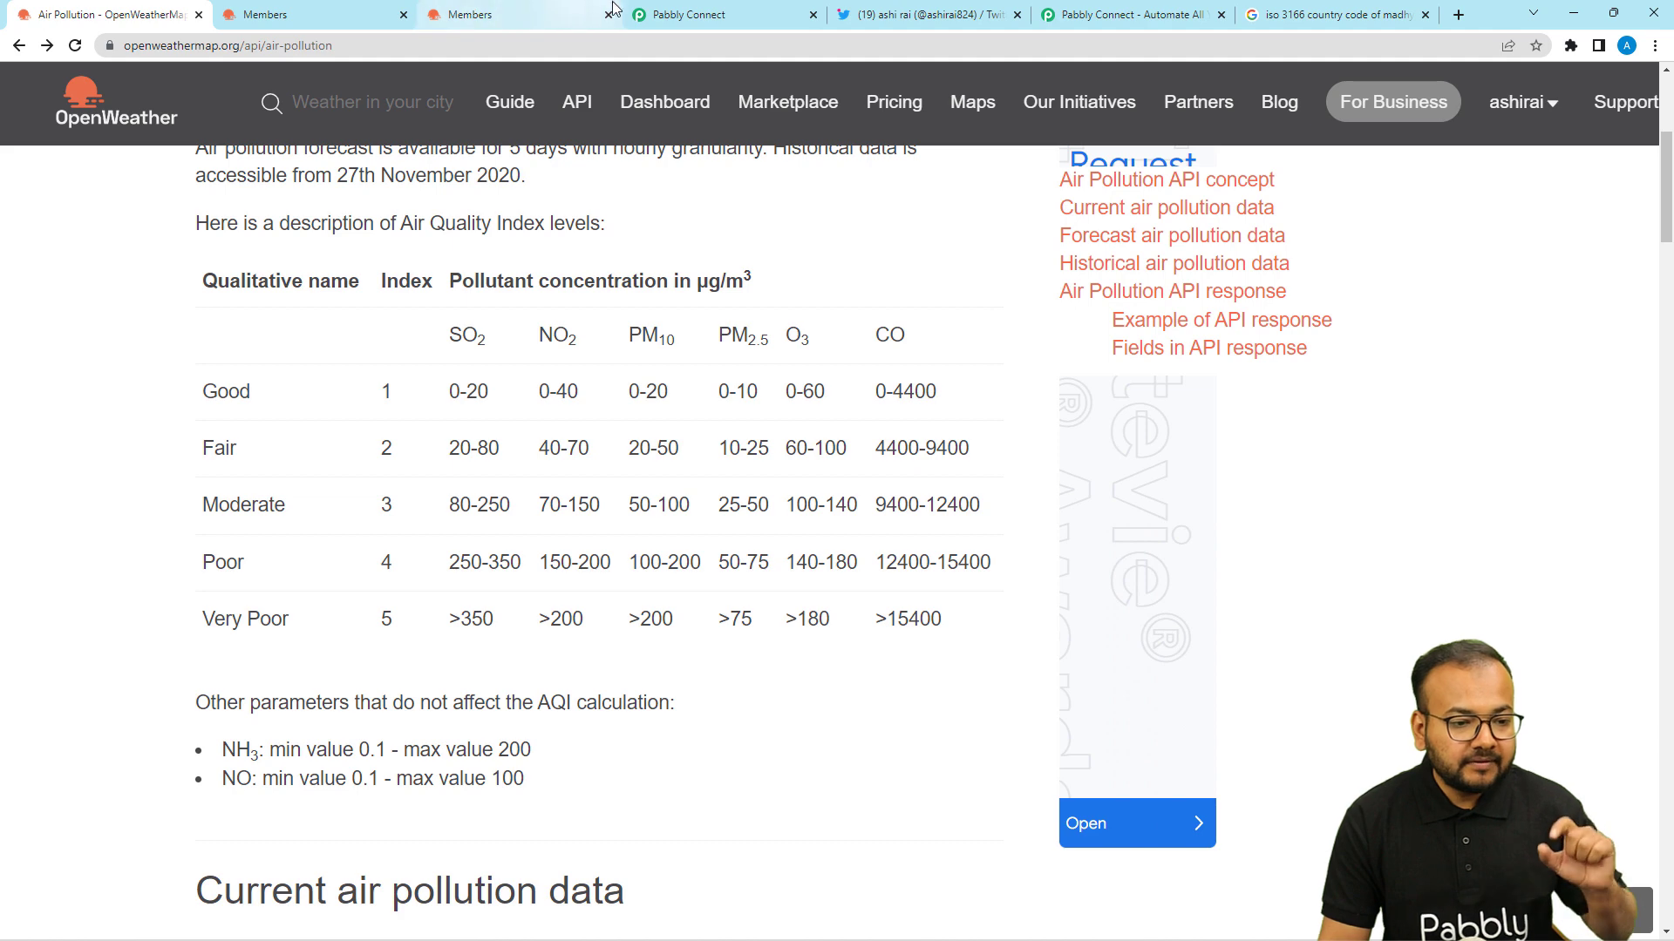
pyautogui.click(710, 14)
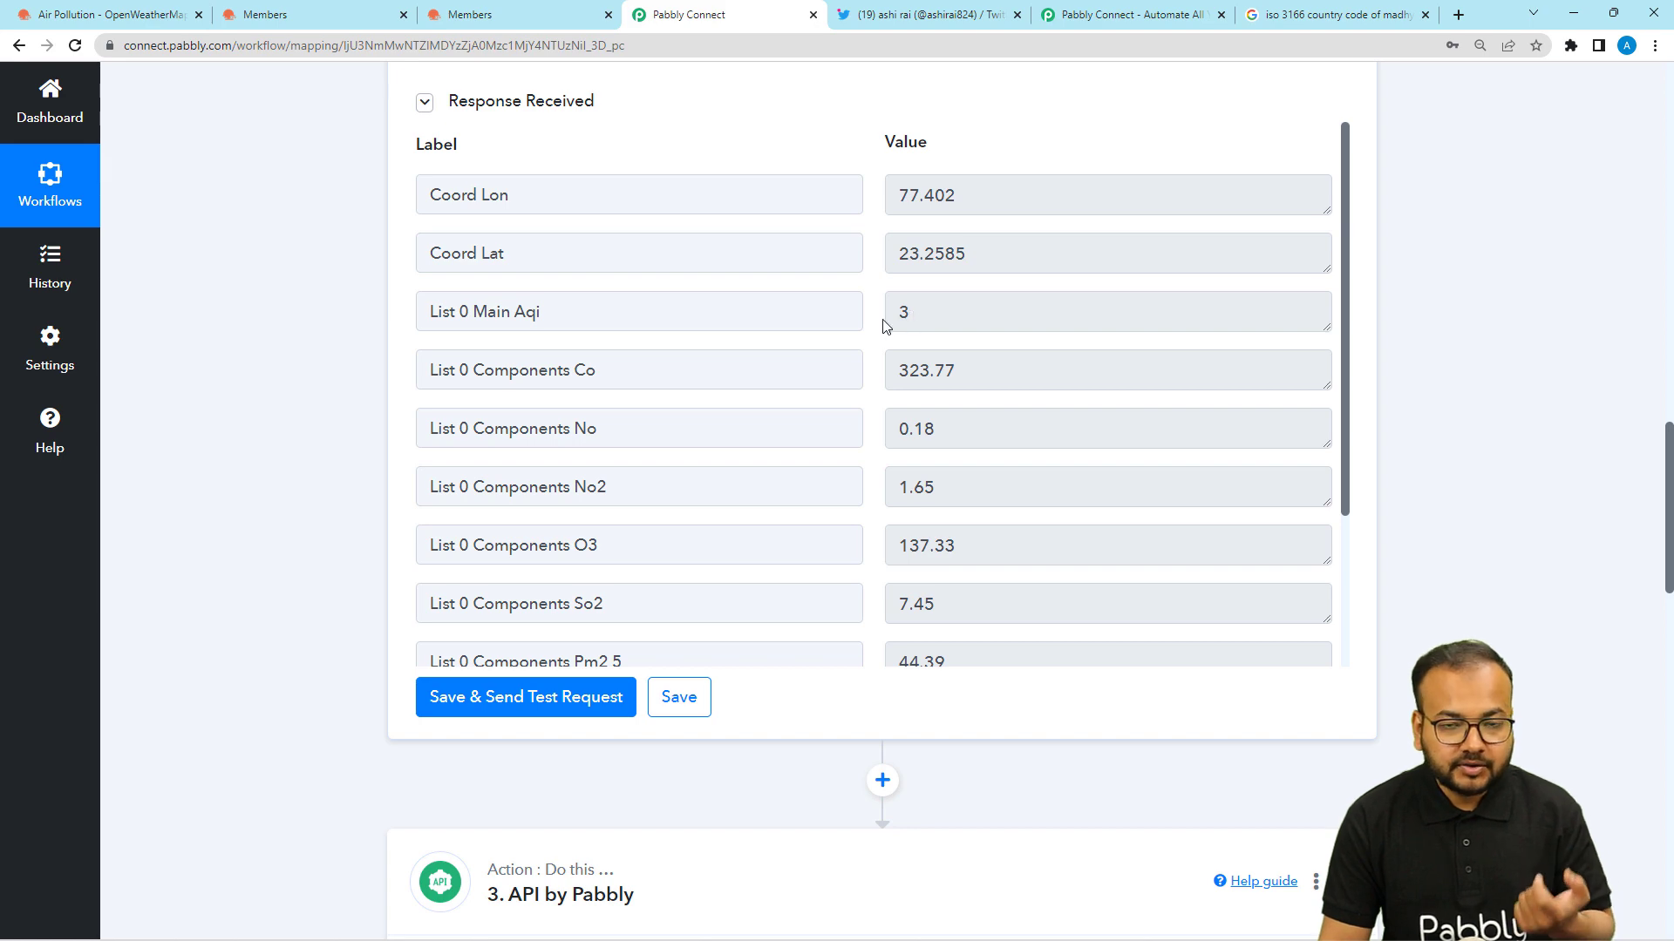
# Add an action step directly after the air pollution request and choose Lookup Table as its app
pyautogui.scroll(-3, 882, 327)
pyautogui.scroll(-6, 340, 389)
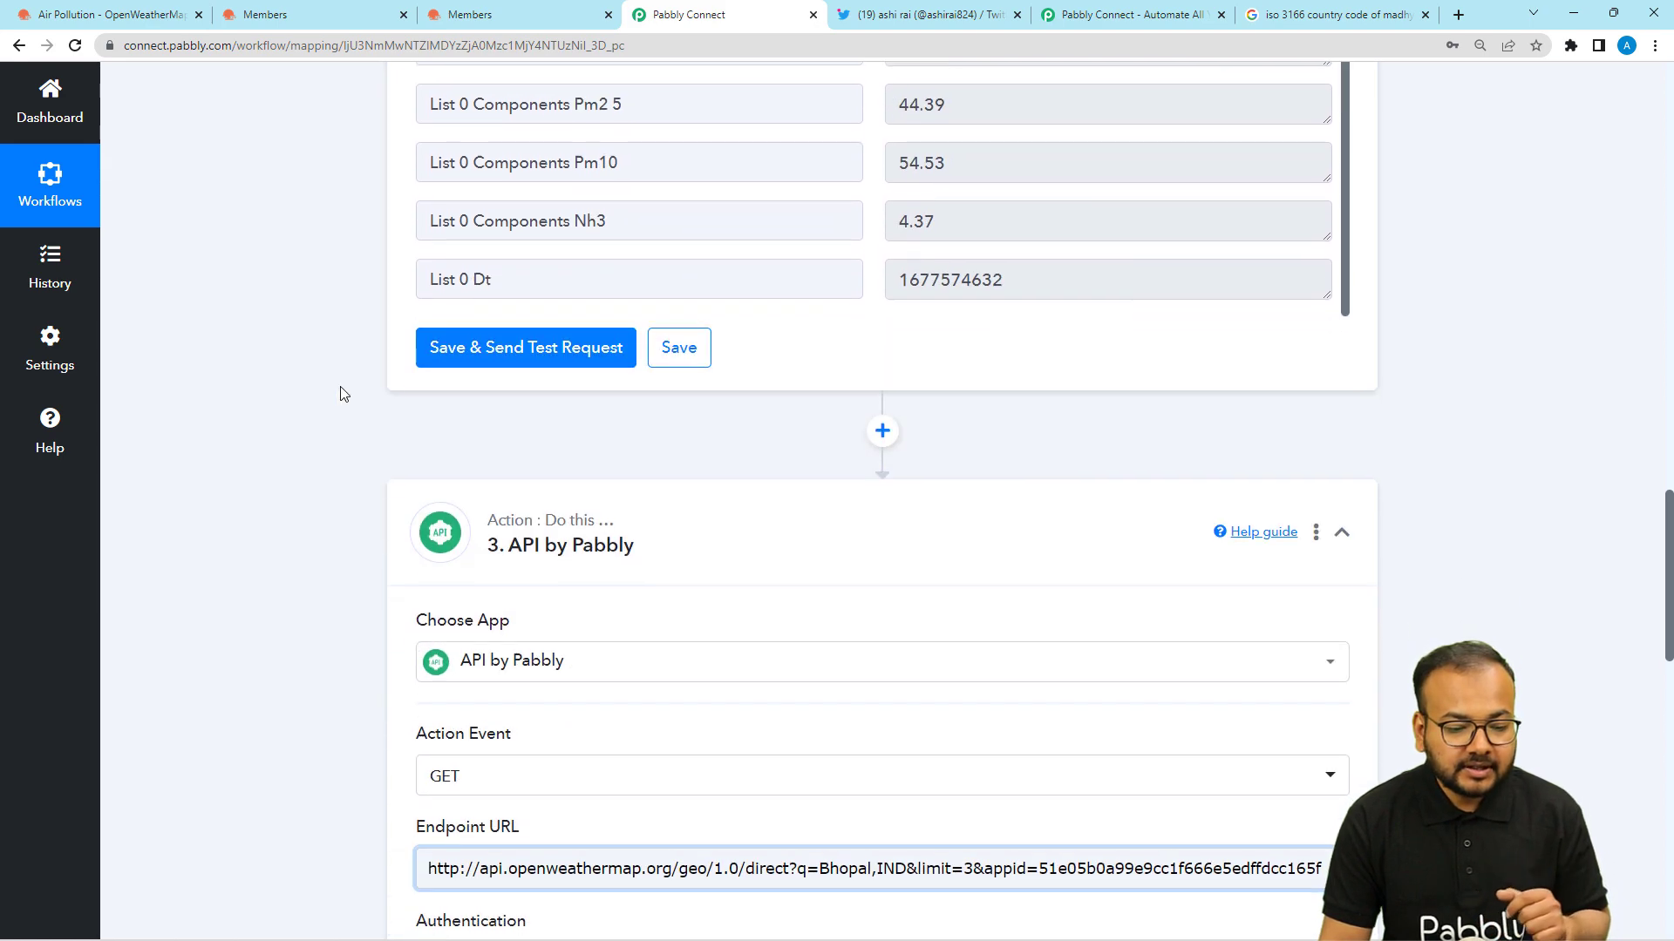
pyautogui.click(882, 257)
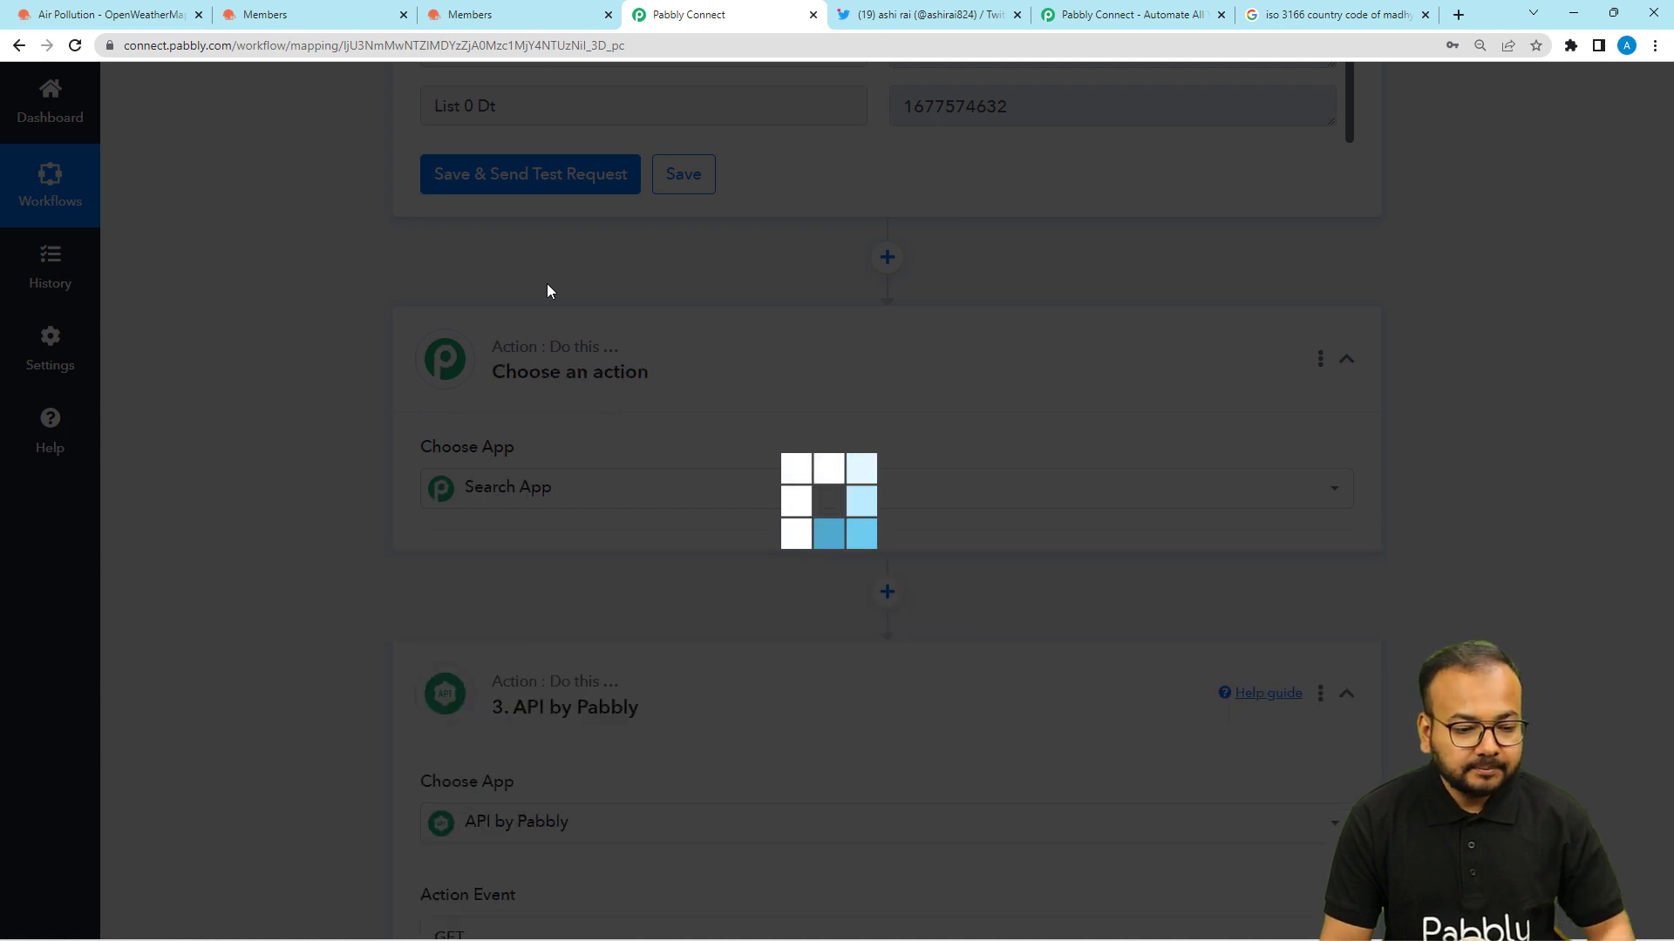
pyautogui.scroll(1, 340, 414)
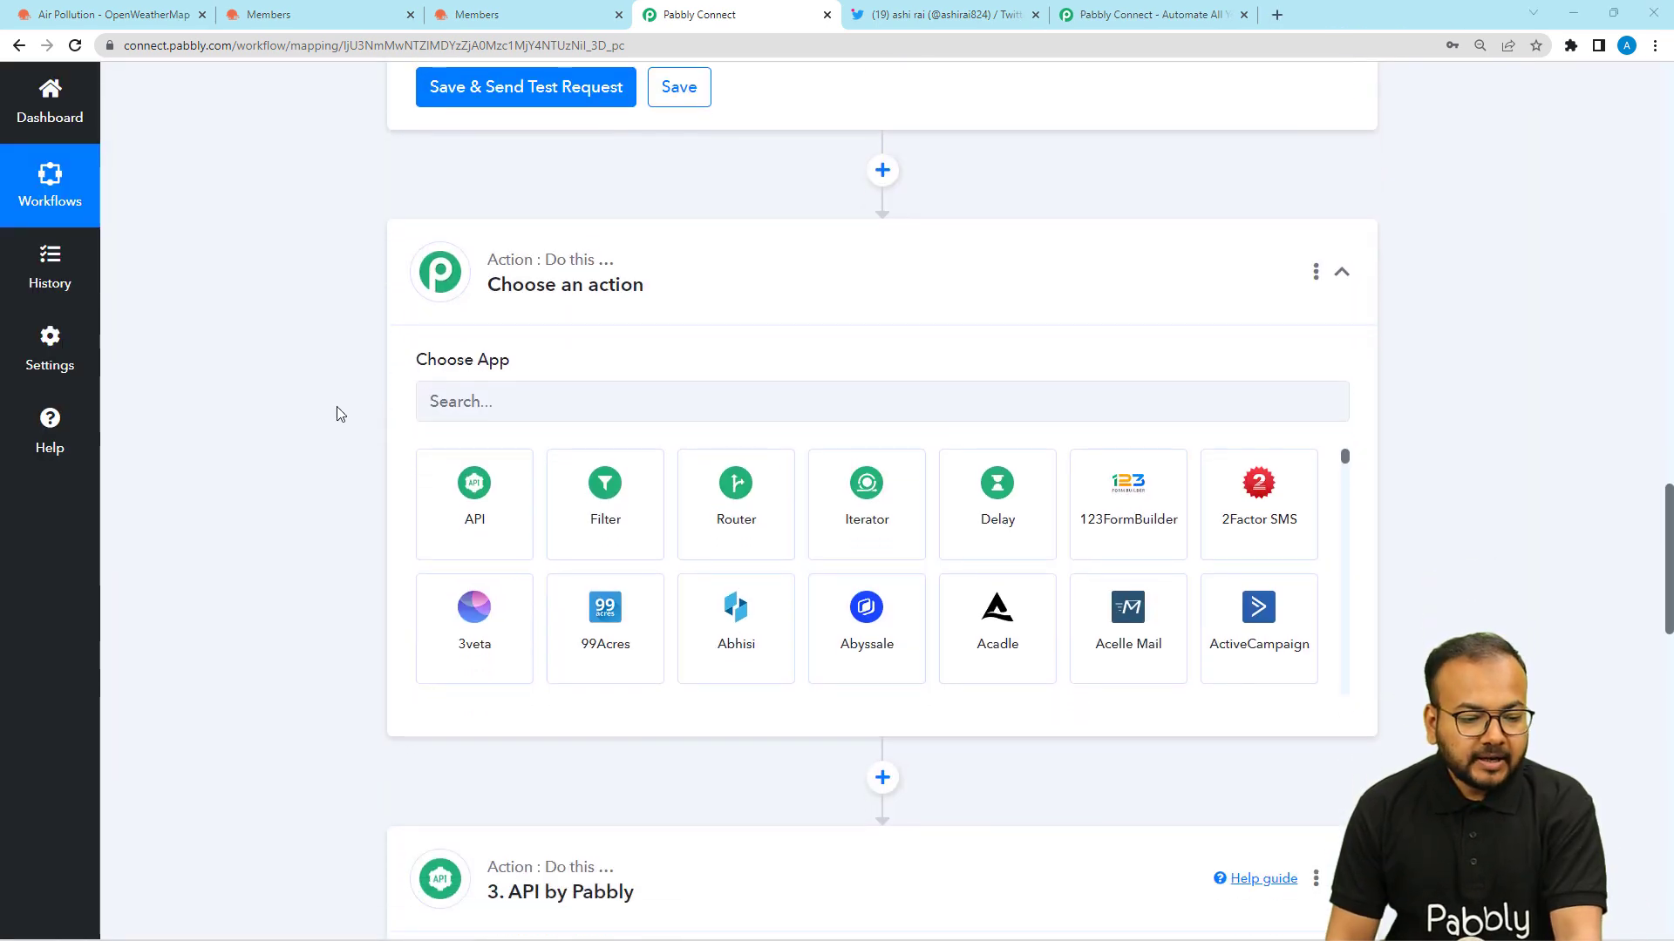
pyautogui.click(504, 389)
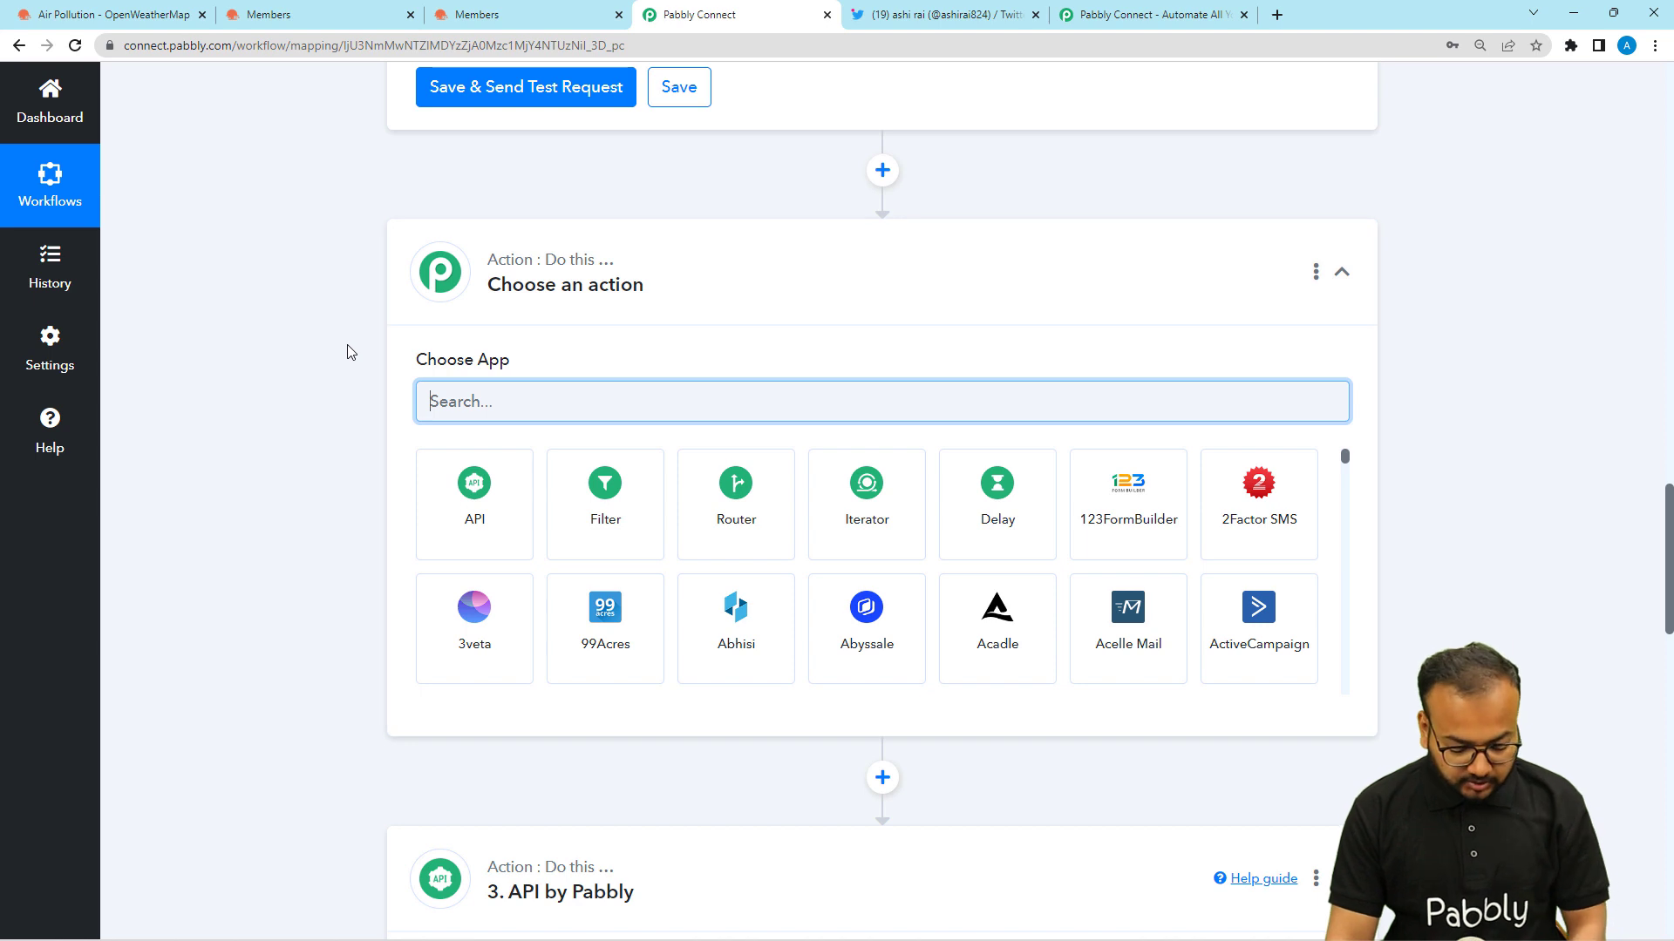
pyautogui.write('loo')
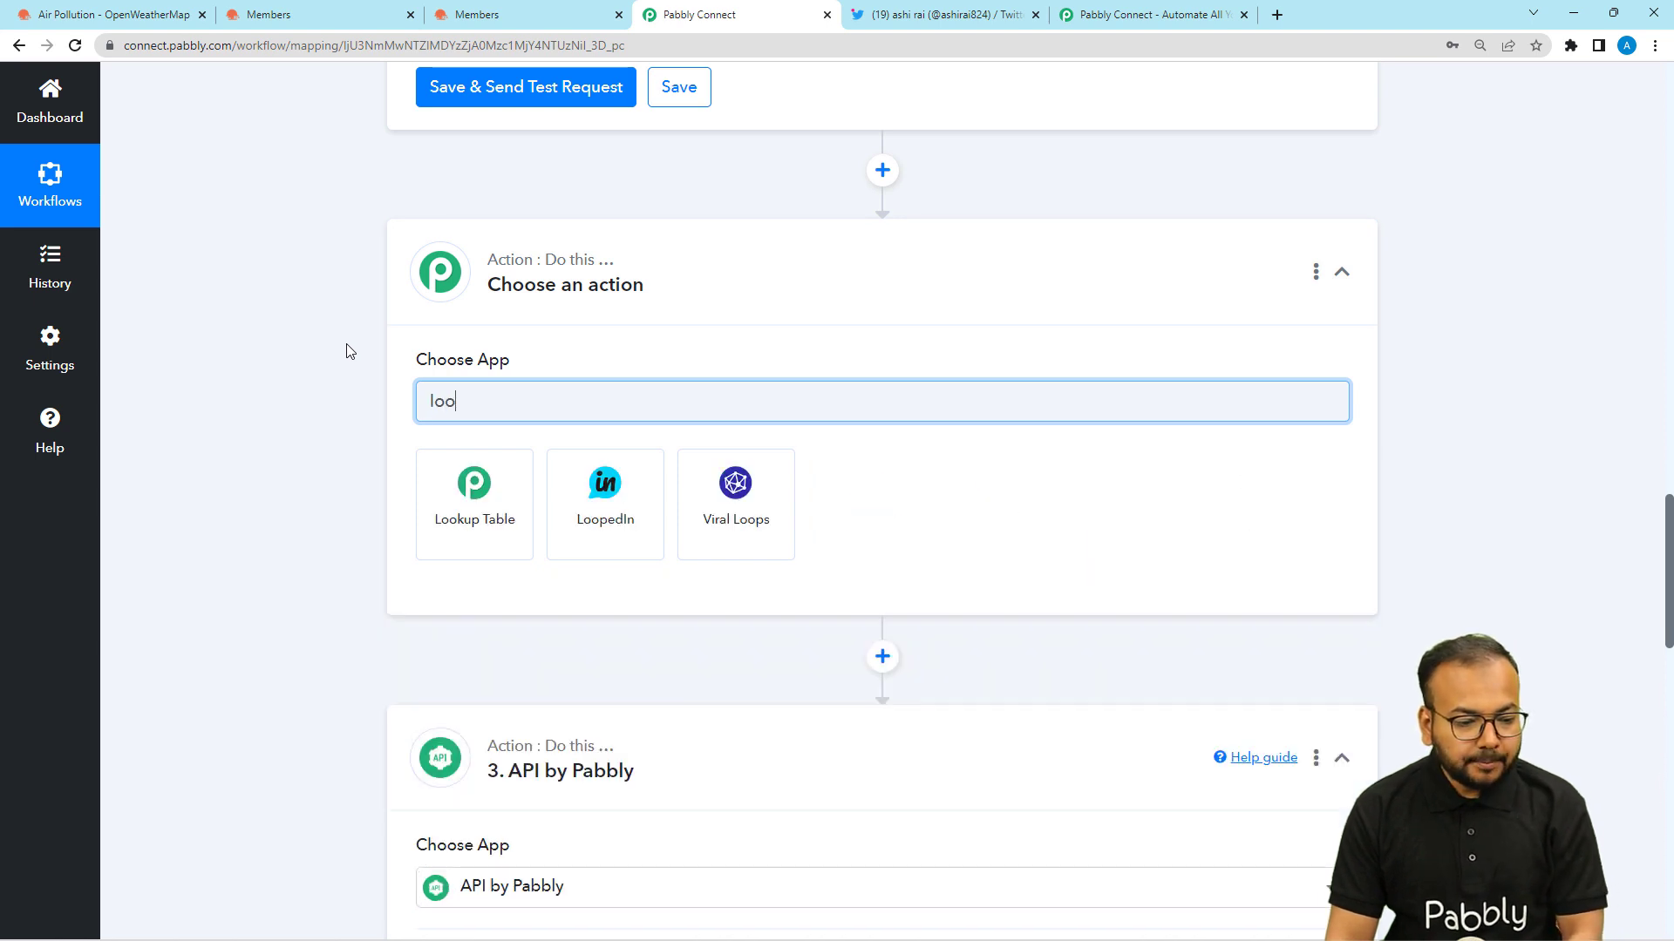
pyautogui.click(469, 519)
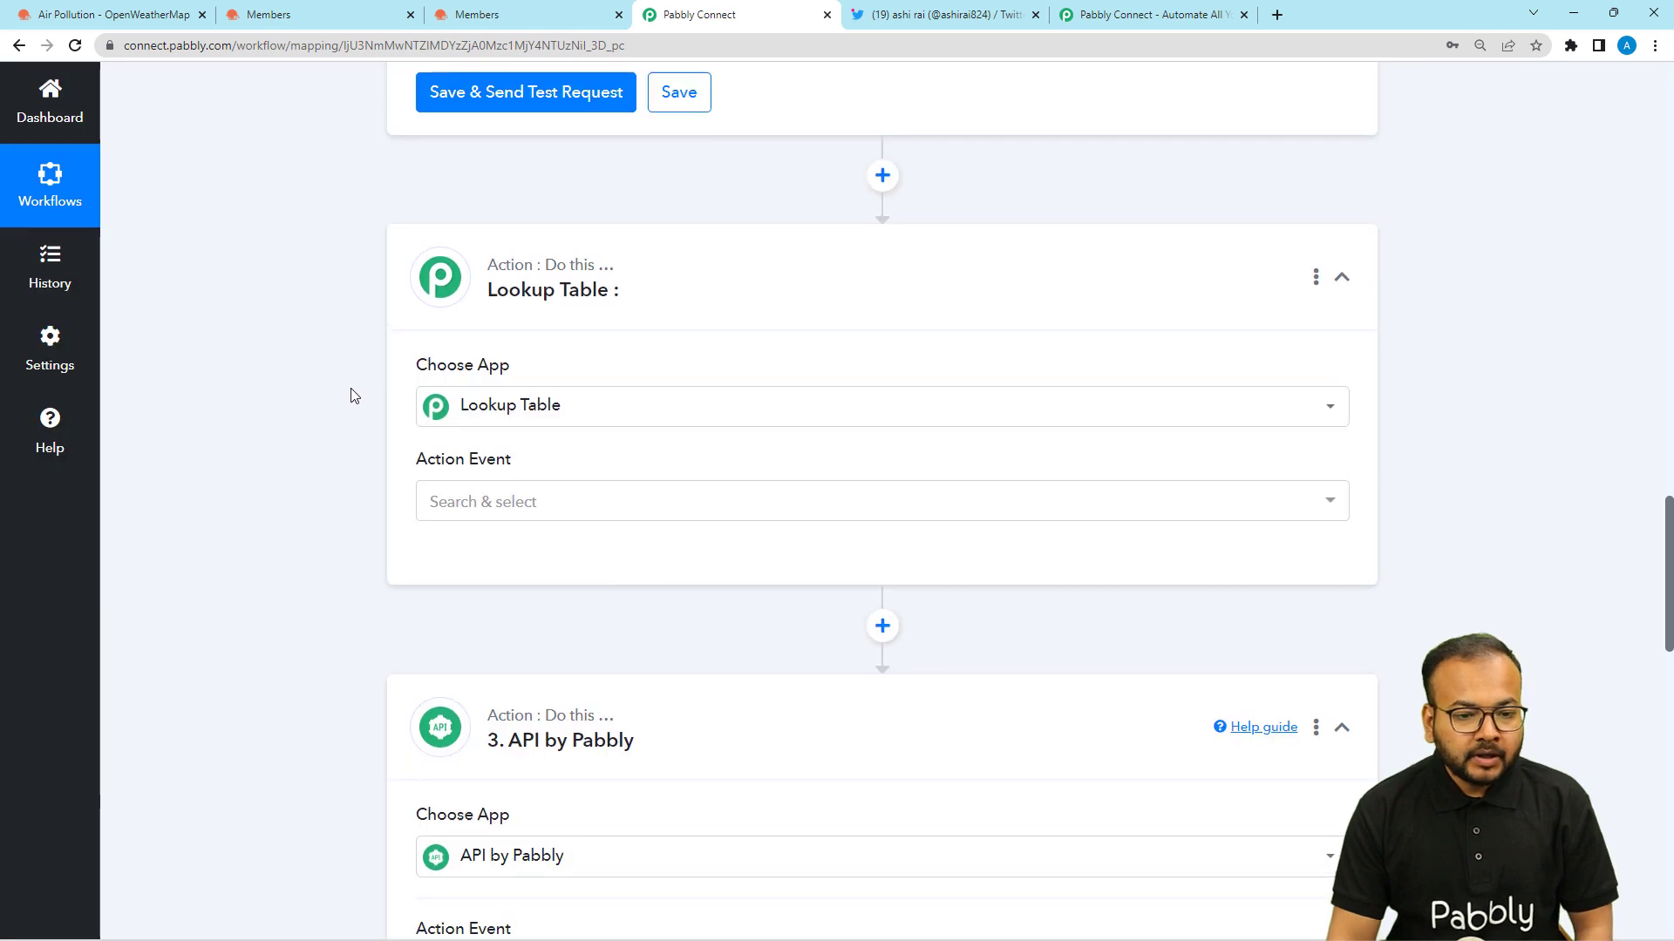
# Set the new step's action event to Lookup Table and connect it
pyautogui.scroll(3, 351, 392)
pyautogui.scroll(4, 351, 393)
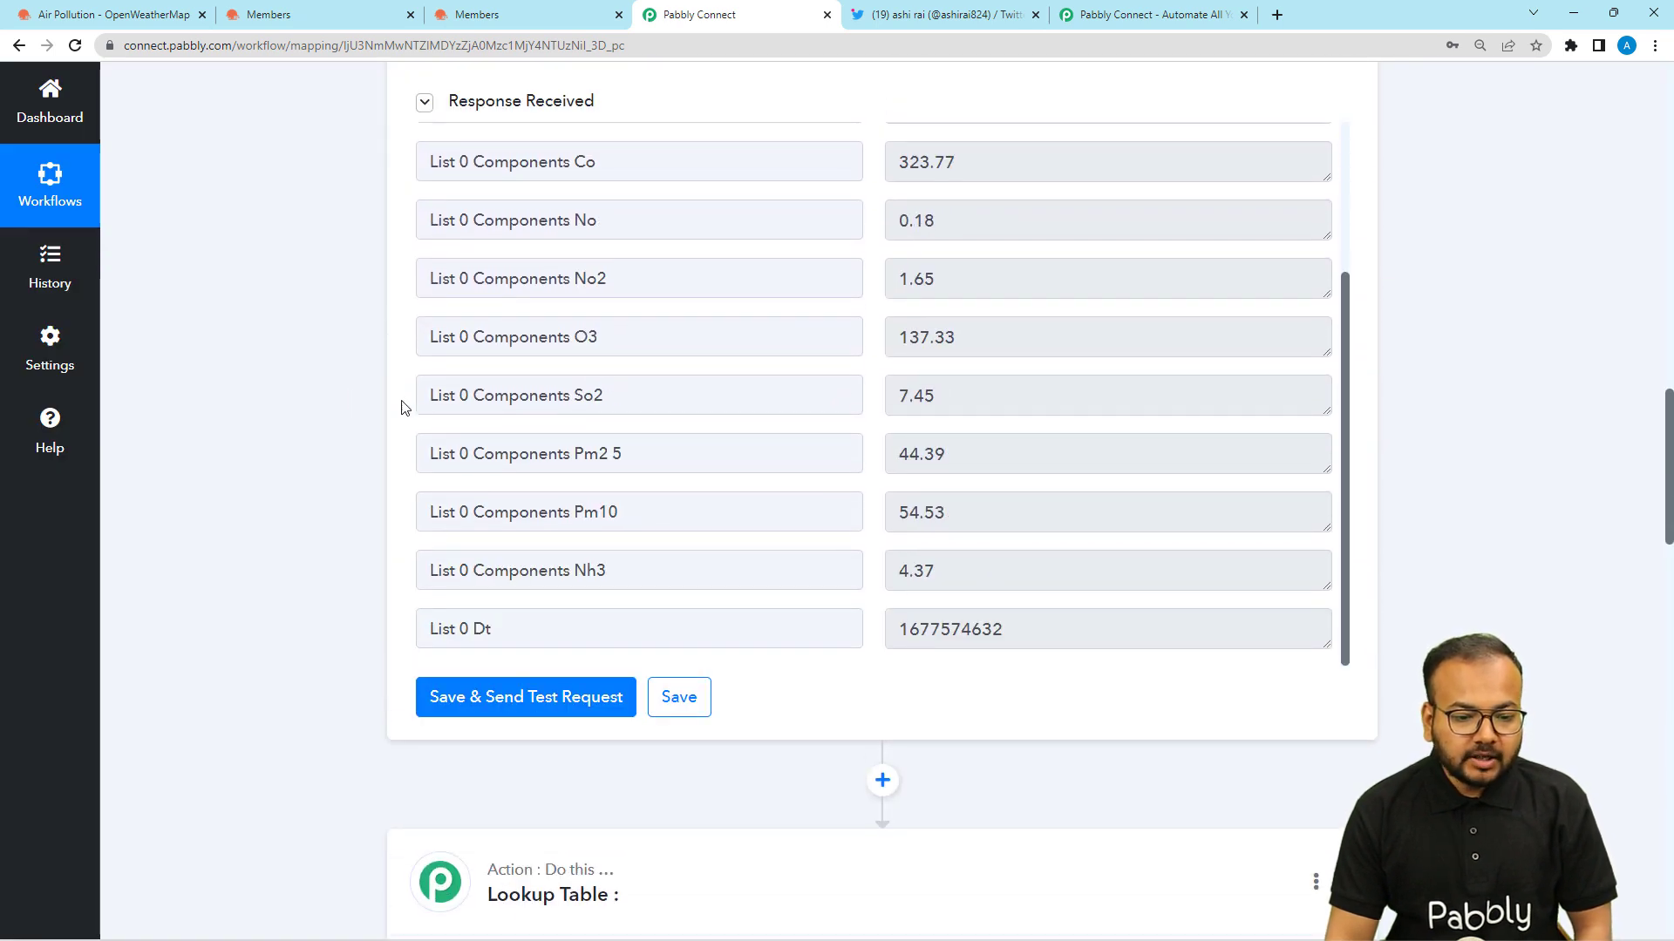
pyautogui.scroll(1, 435, 396)
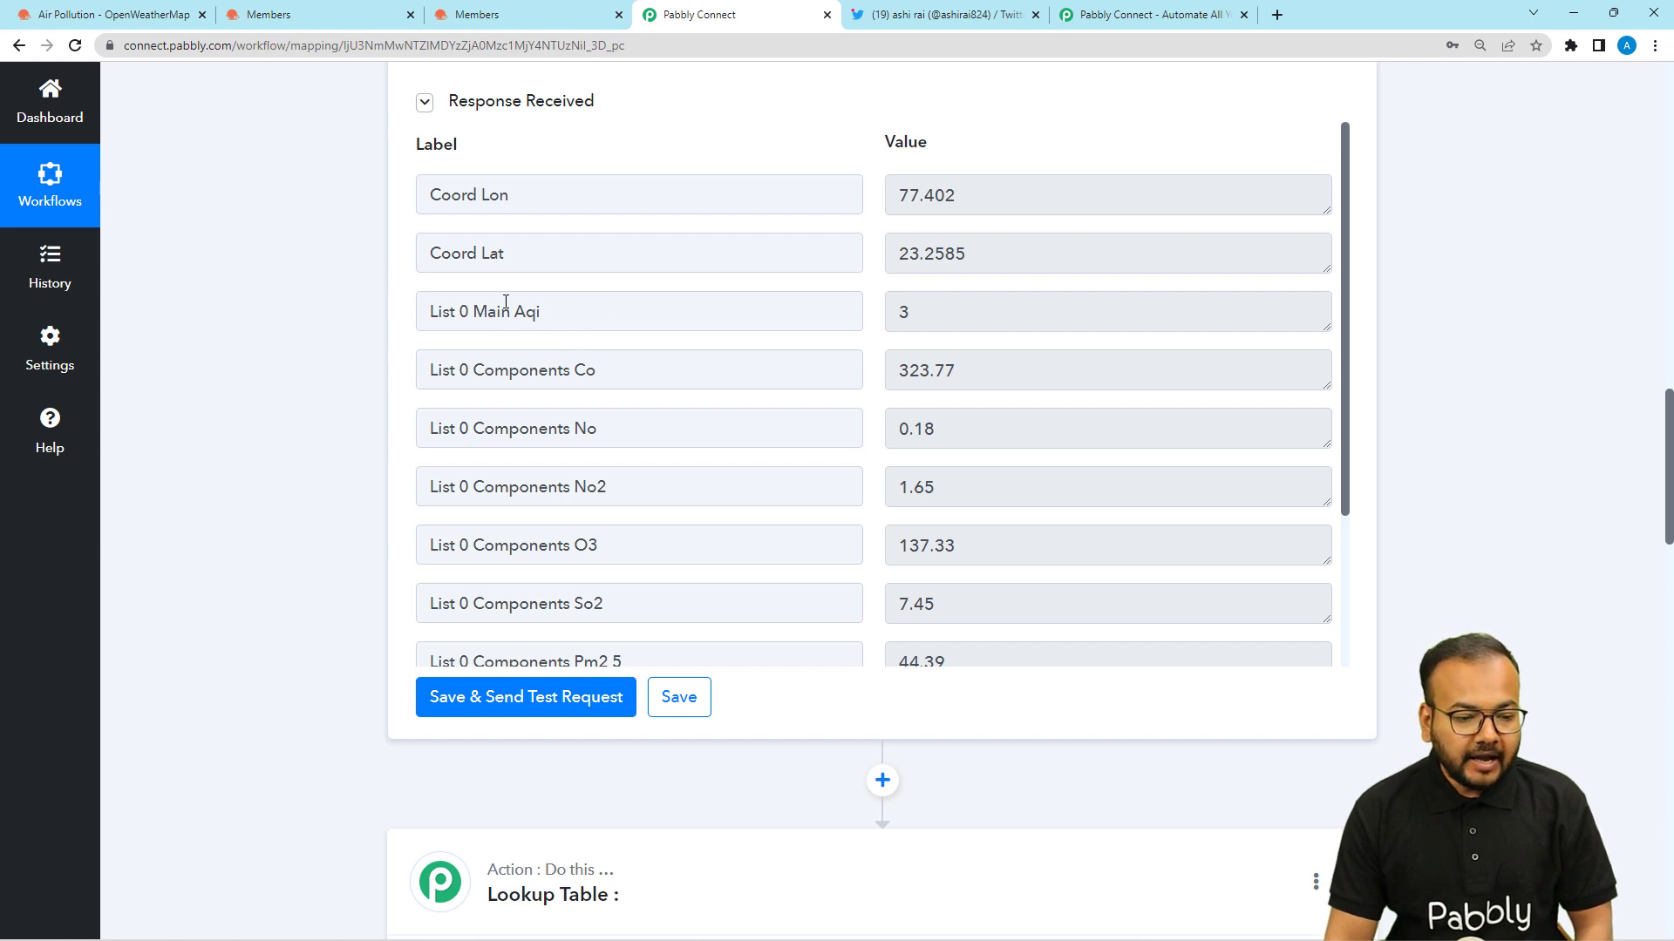
pyautogui.scroll(-8, 251, 433)
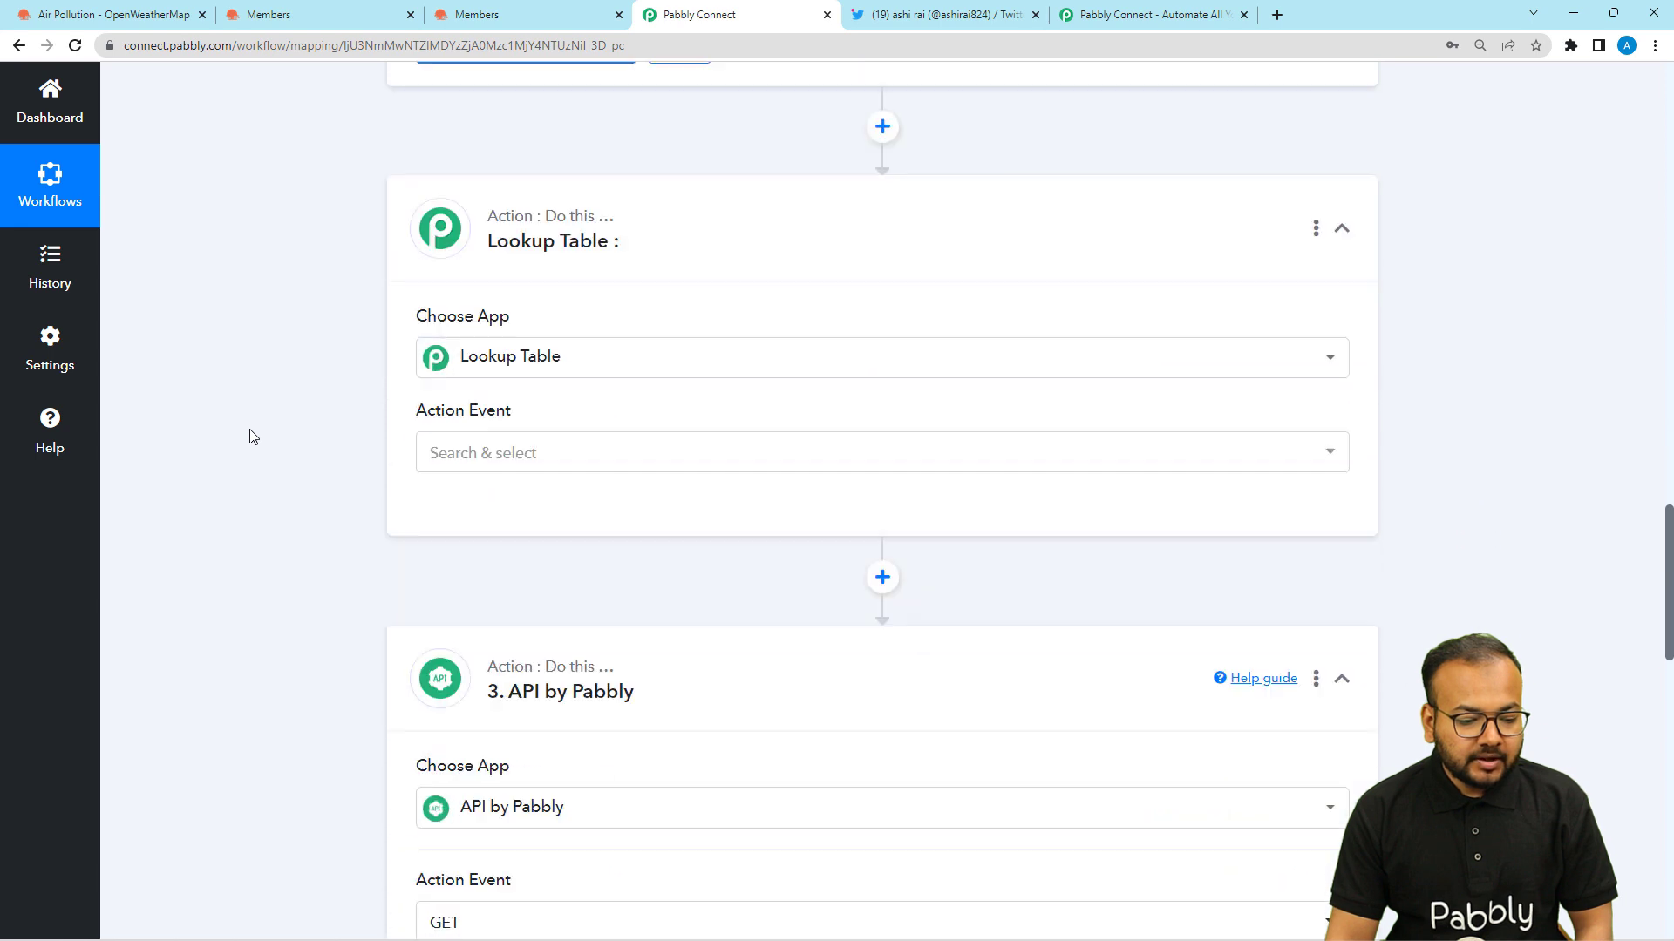
pyautogui.click(463, 411)
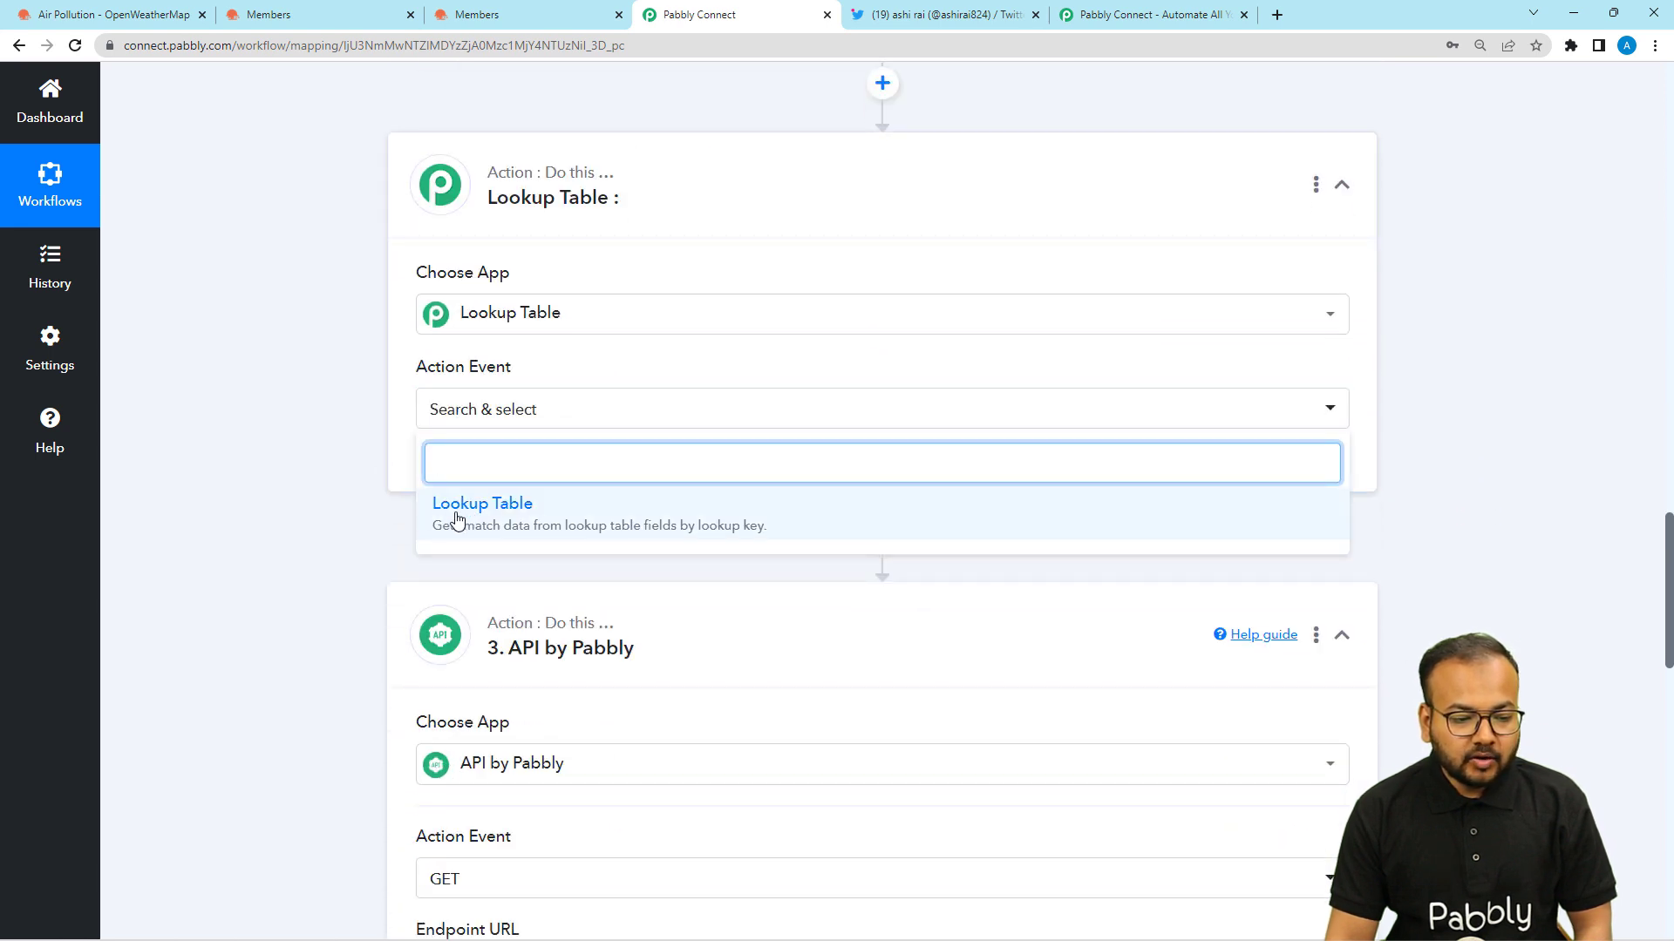
pyautogui.click(467, 515)
pyautogui.click(443, 479)
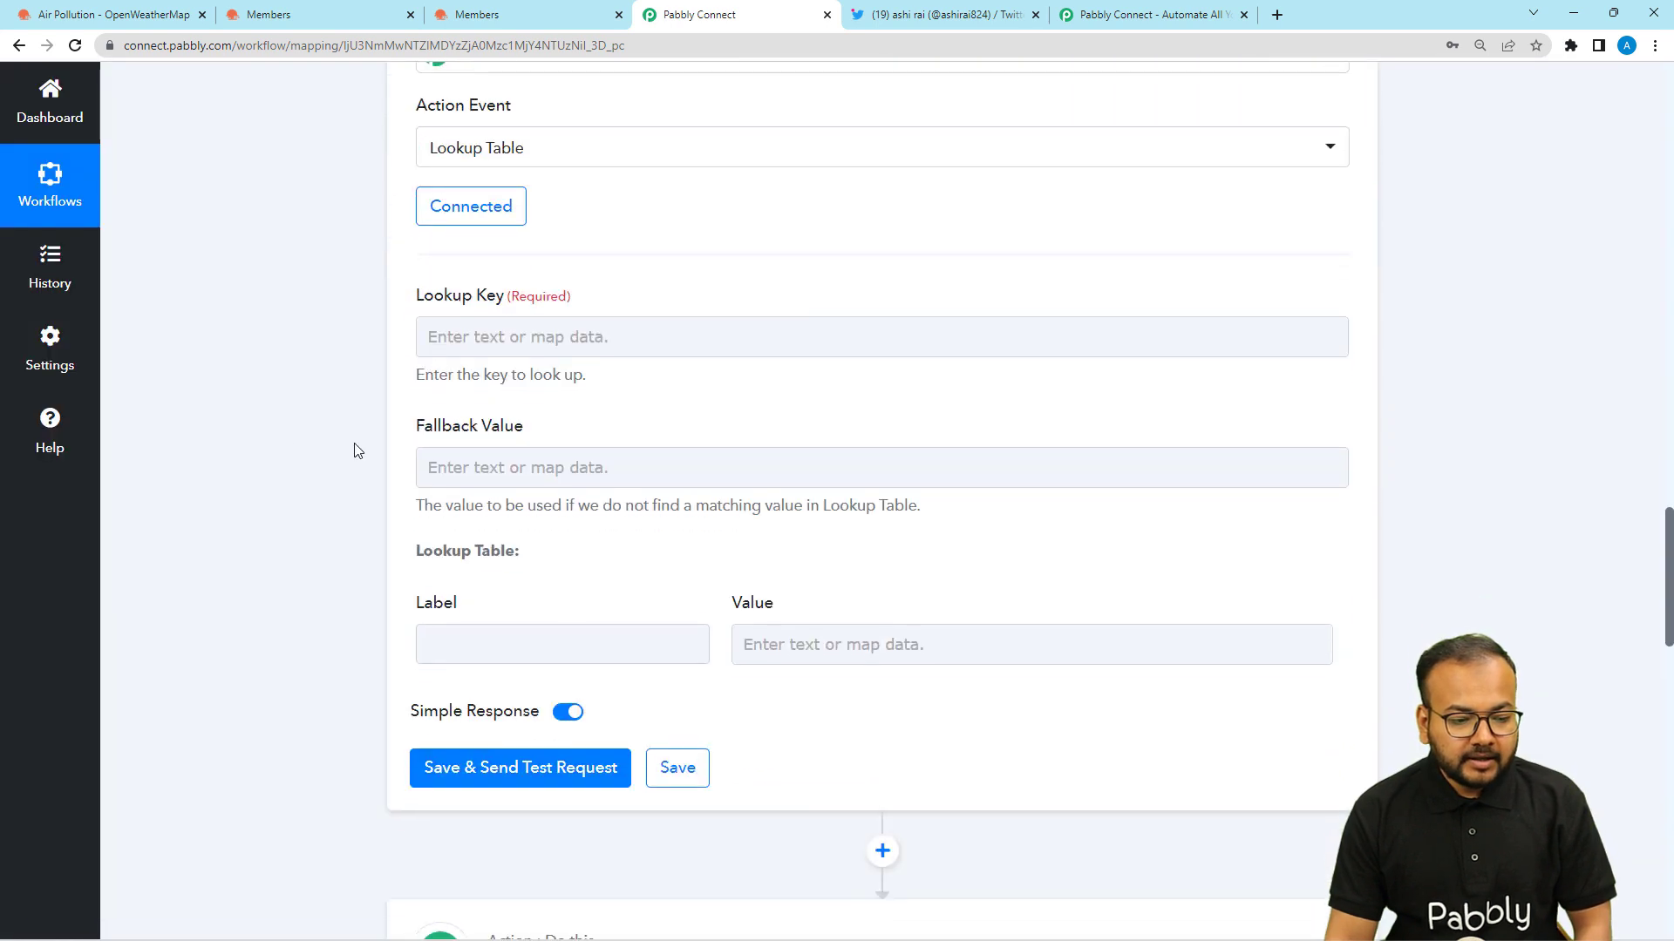
# Check the List 0 Main Aqi field in the air pollution response as the source for the Lookup Key
pyautogui.click(561, 337)
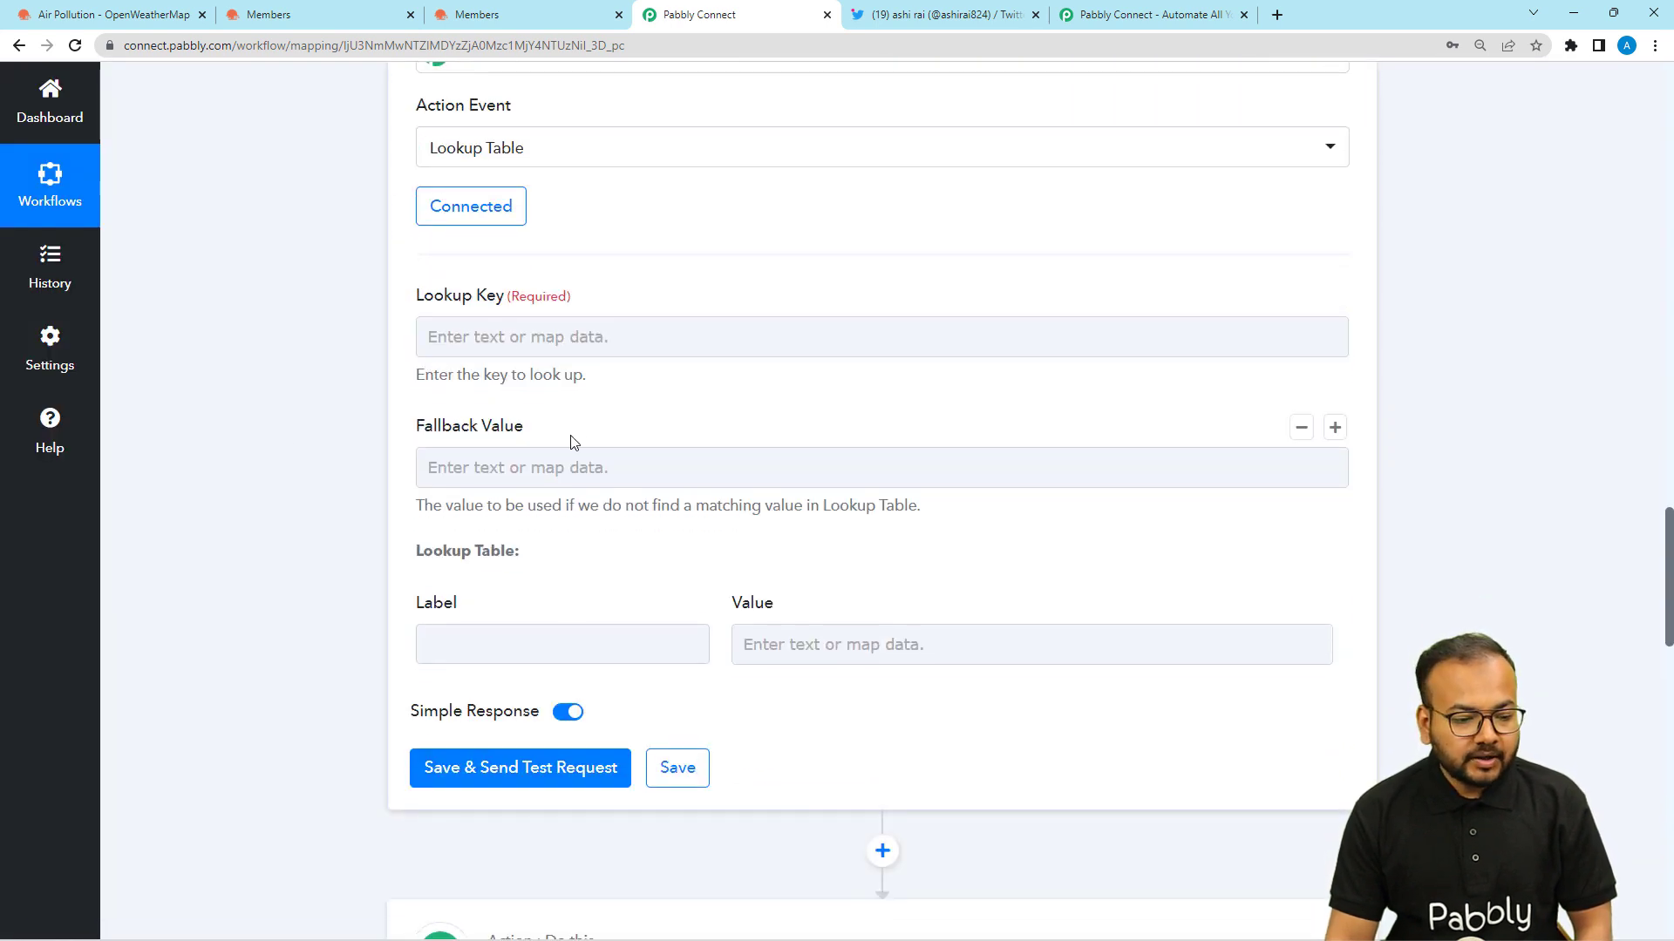
pyautogui.scroll(10, 571, 442)
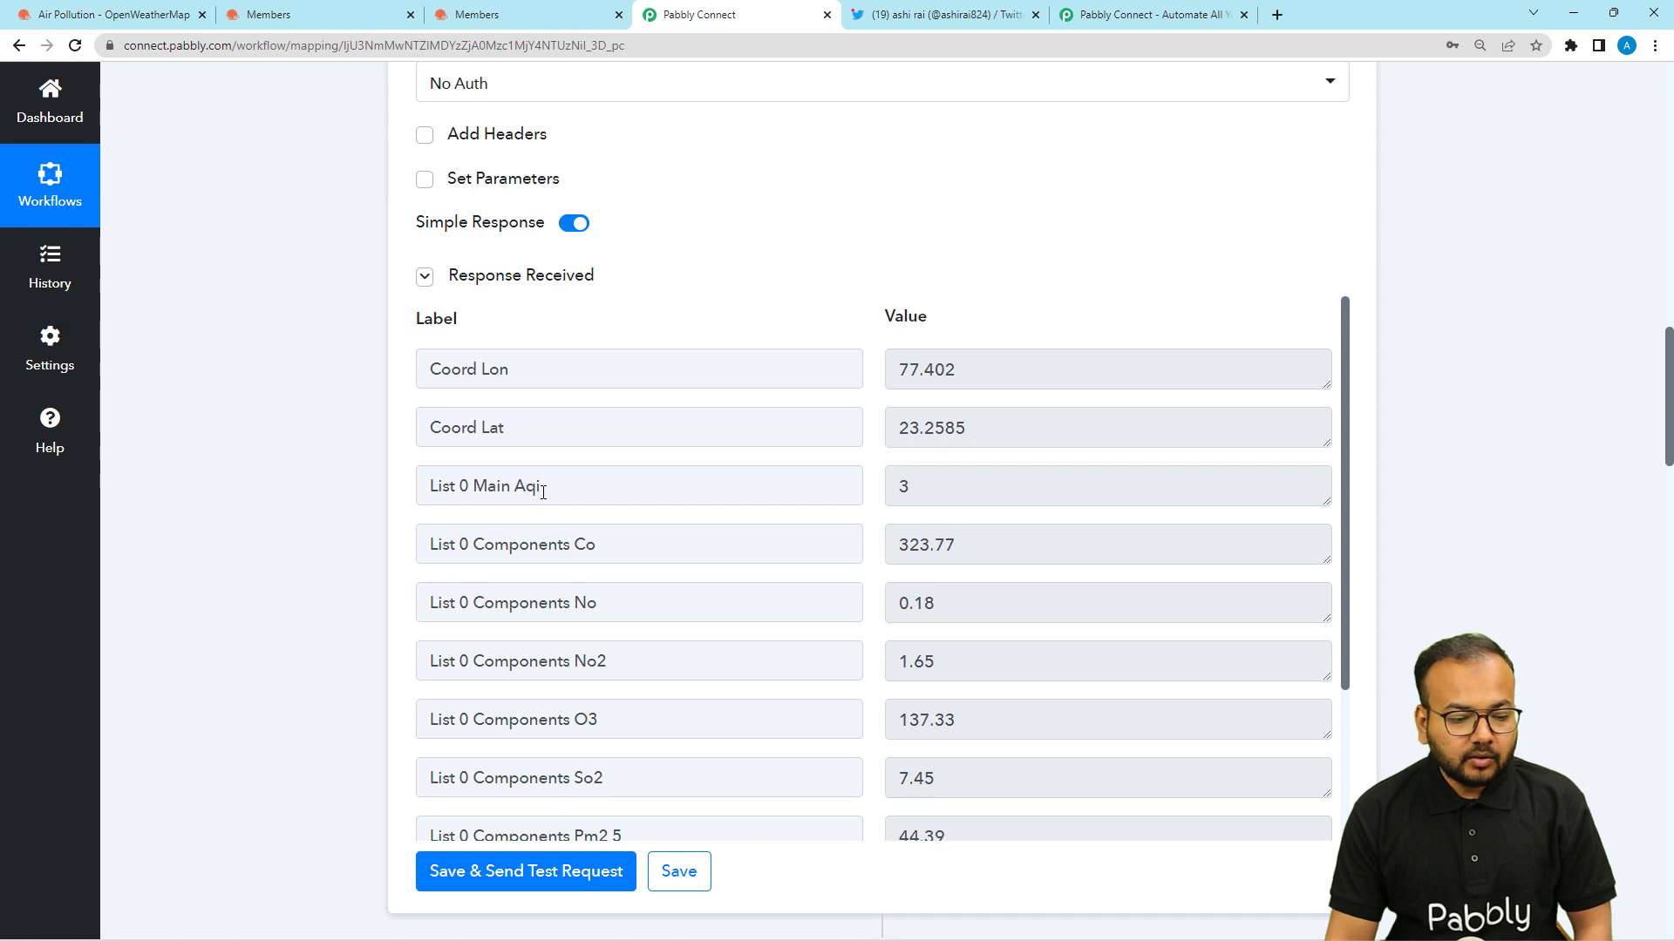
pyautogui.scroll(-11, 346, 522)
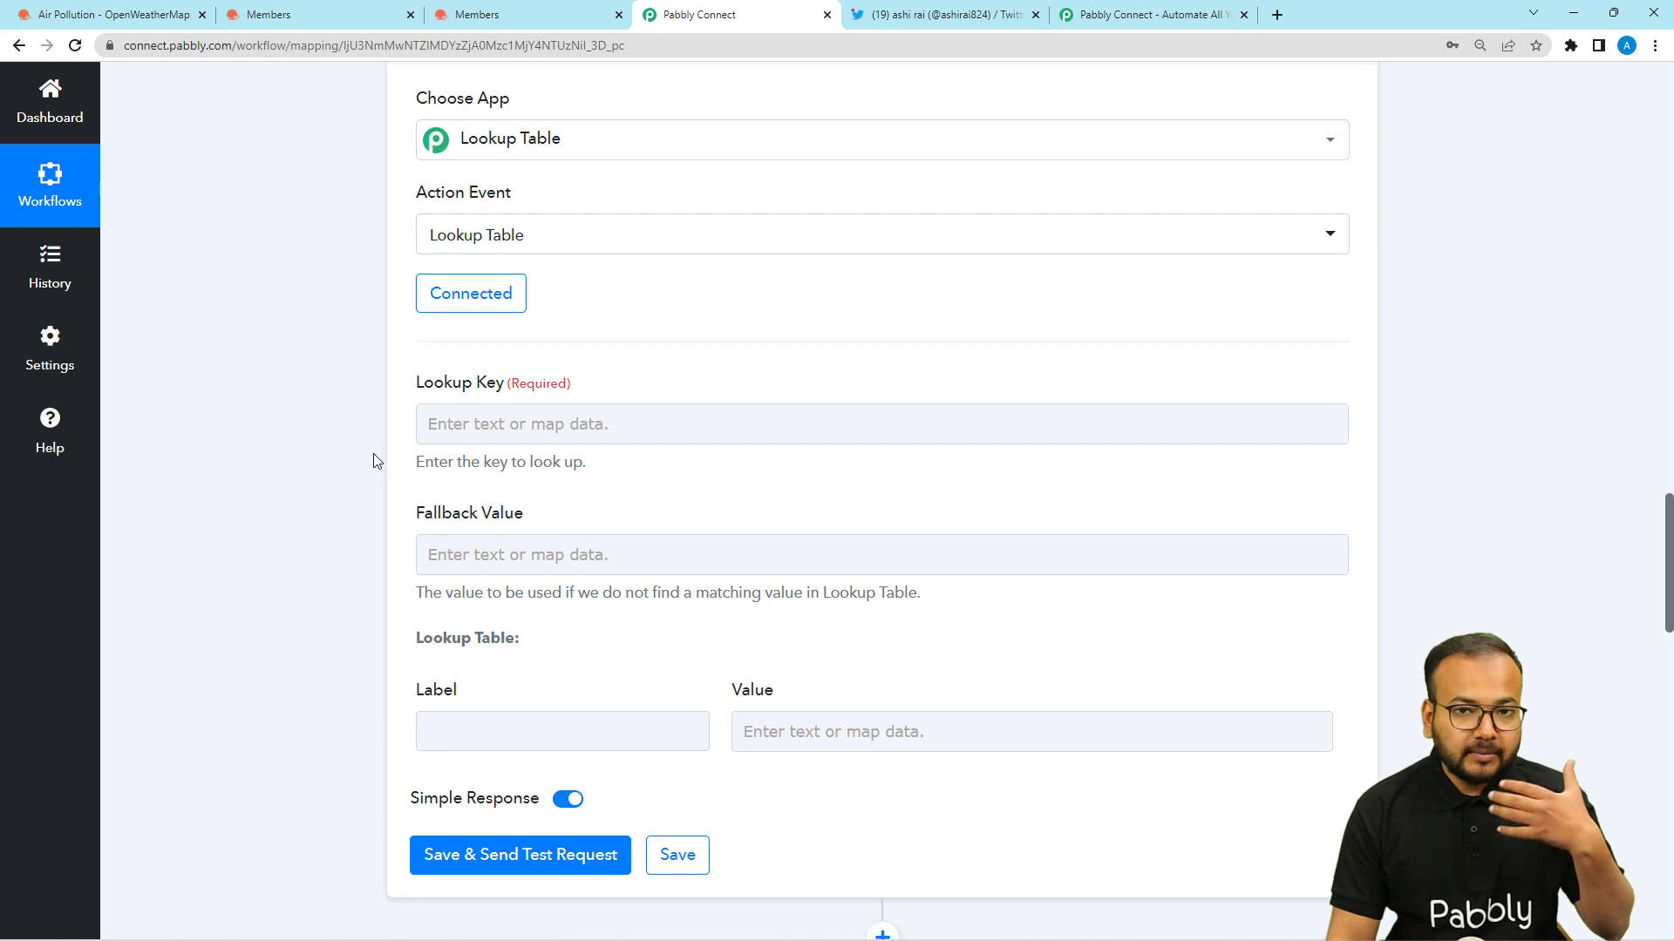
# Map the Lookup Key to the List 0 Main Aqi field from the step 2 API by Pabbly response
pyautogui.click(435, 429)
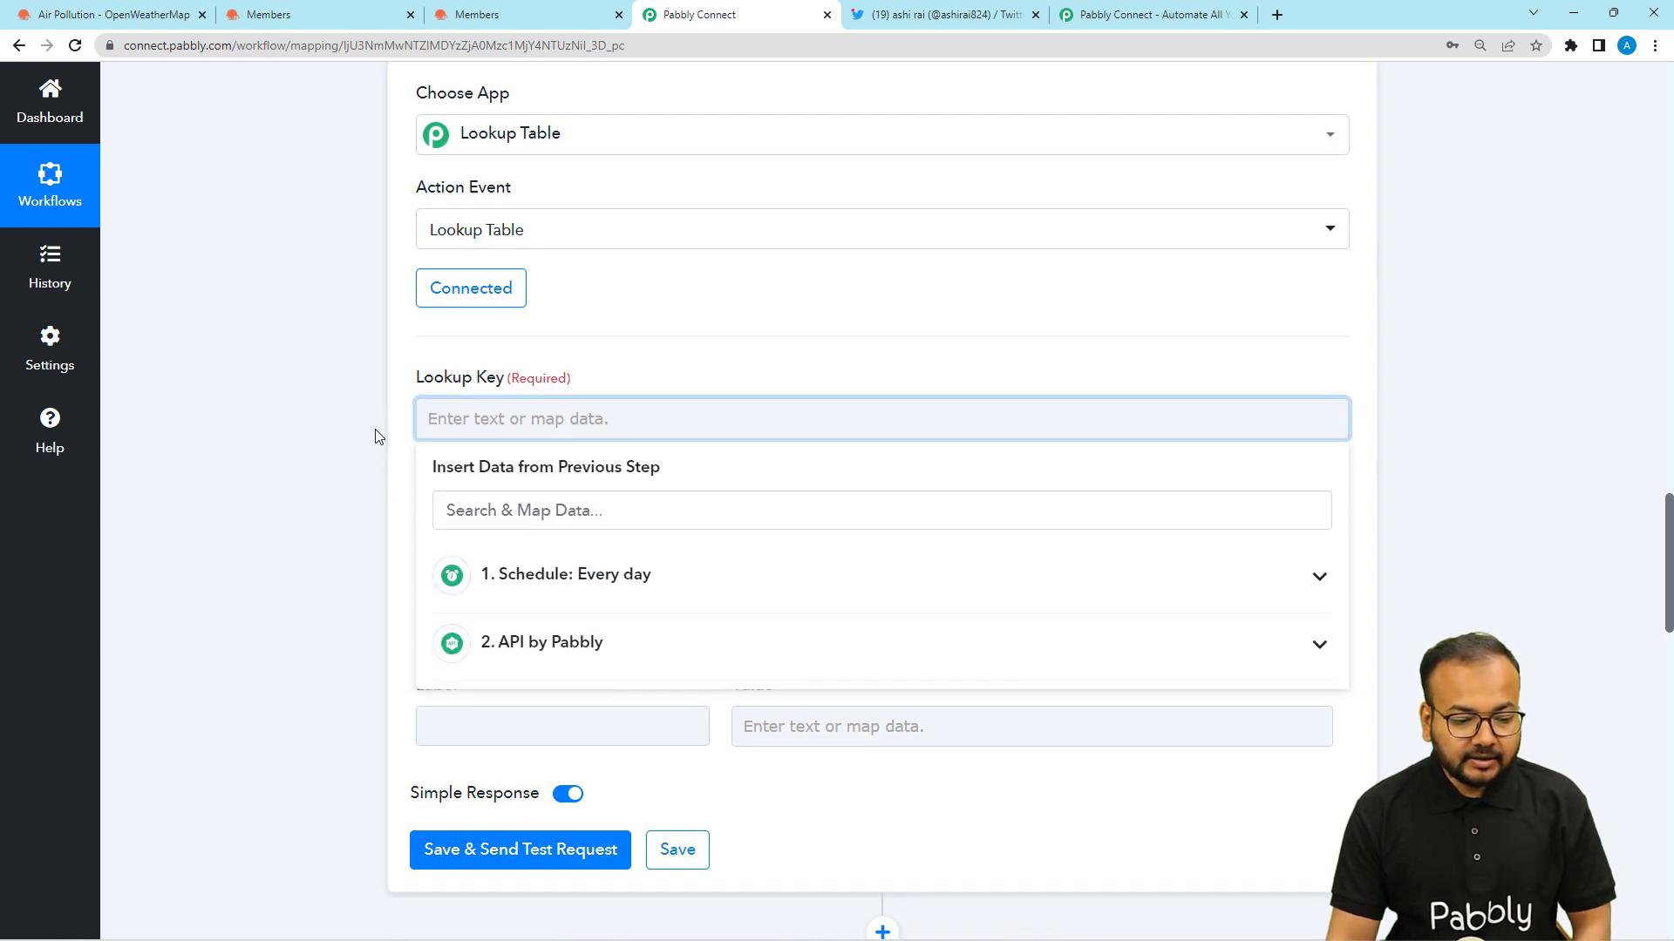
pyautogui.scroll(-3, 549, 422)
pyautogui.click(549, 416)
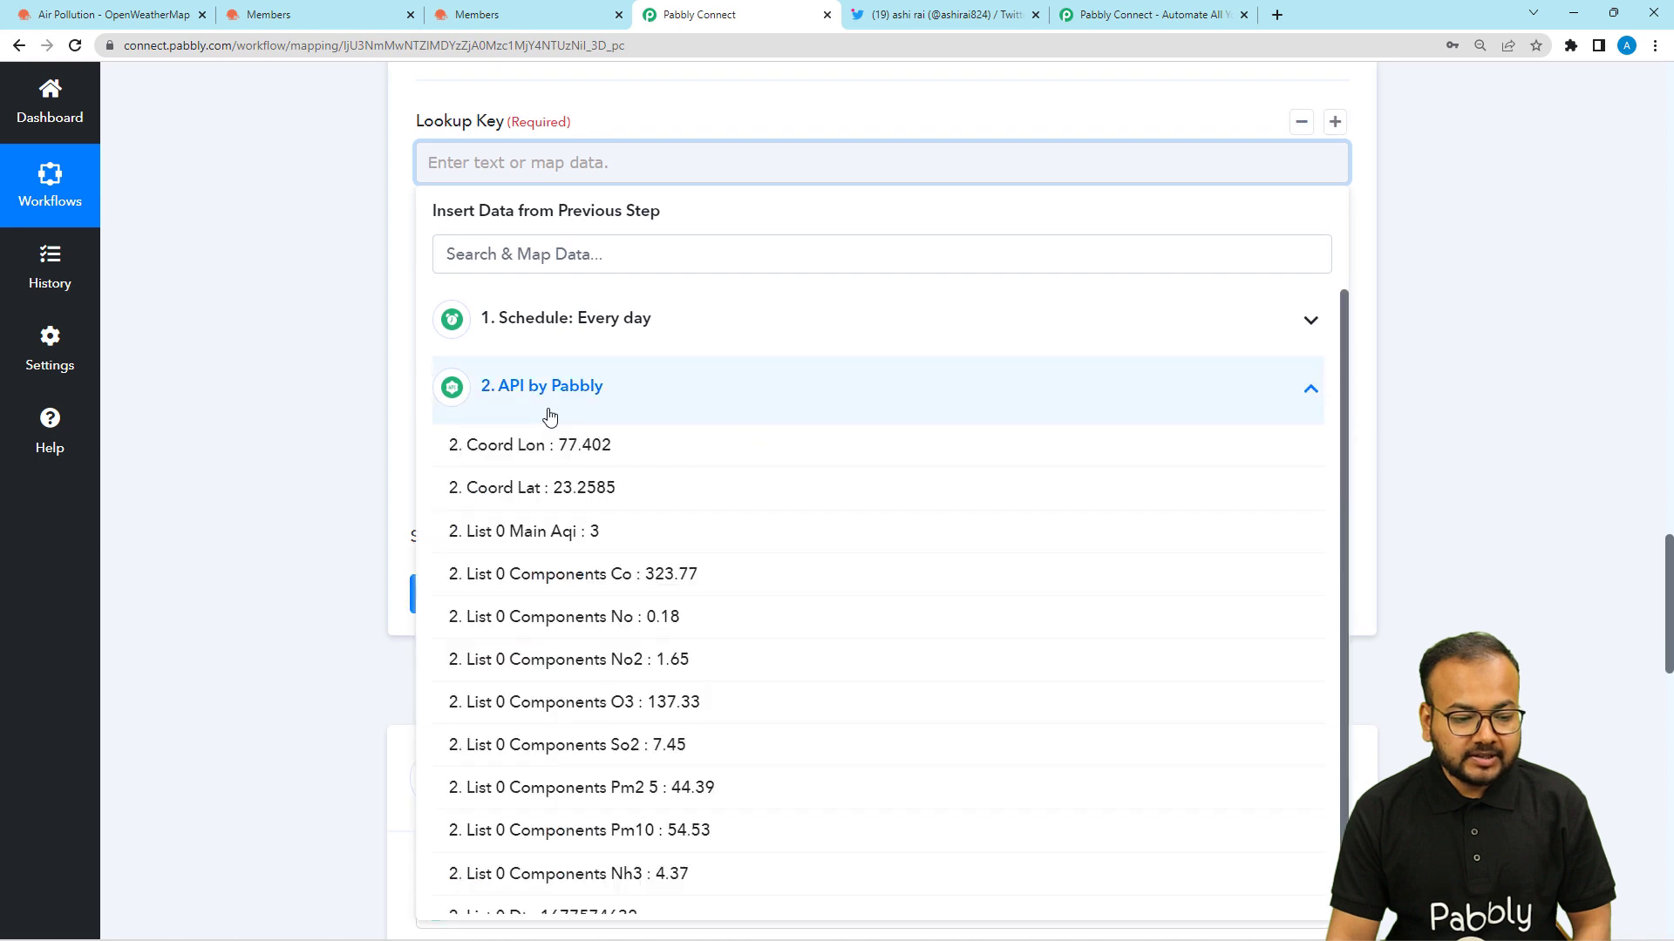
pyautogui.click(523, 531)
pyautogui.click(293, 357)
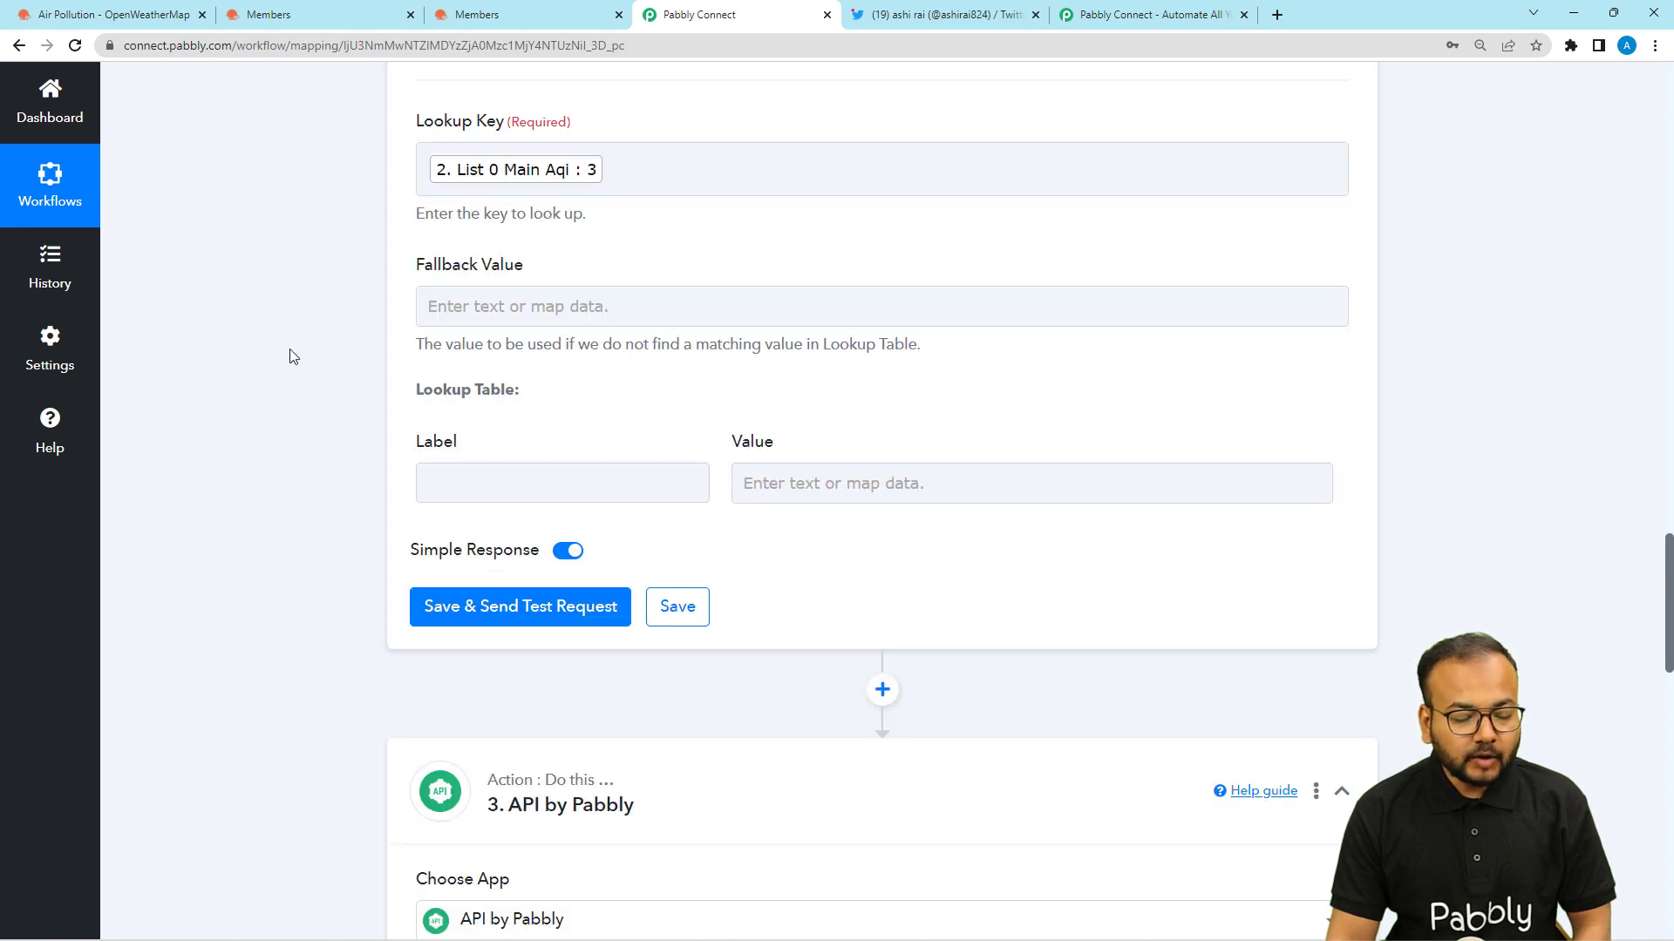
# Using OpenWeather's Air Quality Index levels as reference, fill the first Lookup Table row with label 1 and value Good
pyautogui.click(170, 12)
pyautogui.scroll(3, 493, 318)
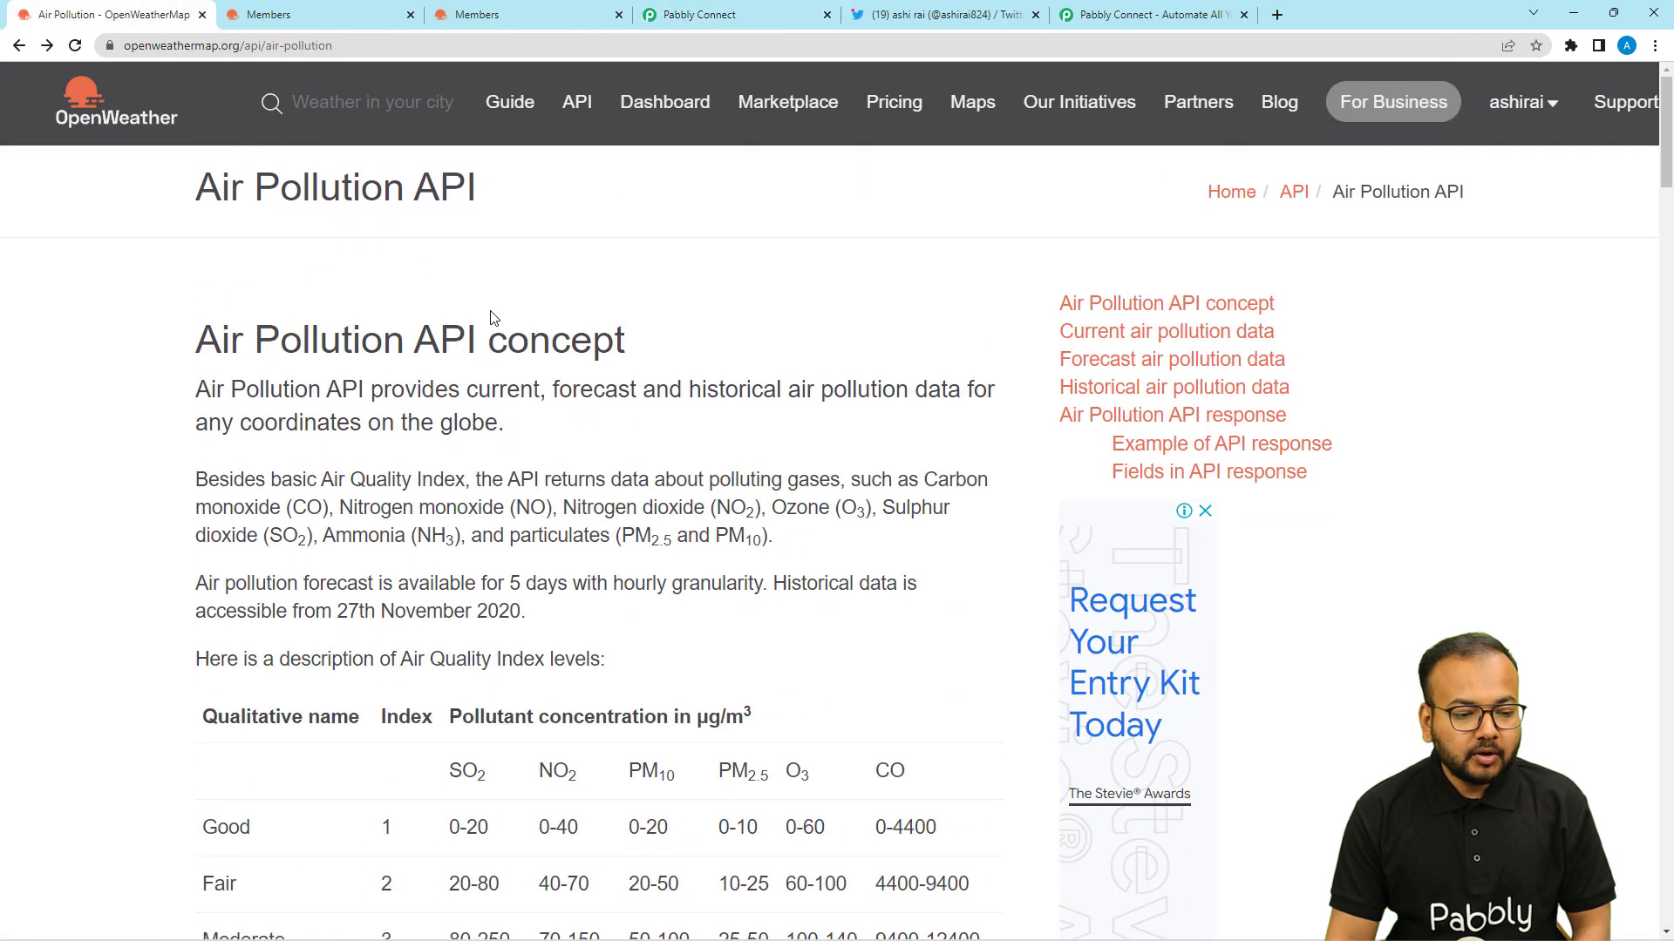
pyautogui.scroll(-5, 474, 325)
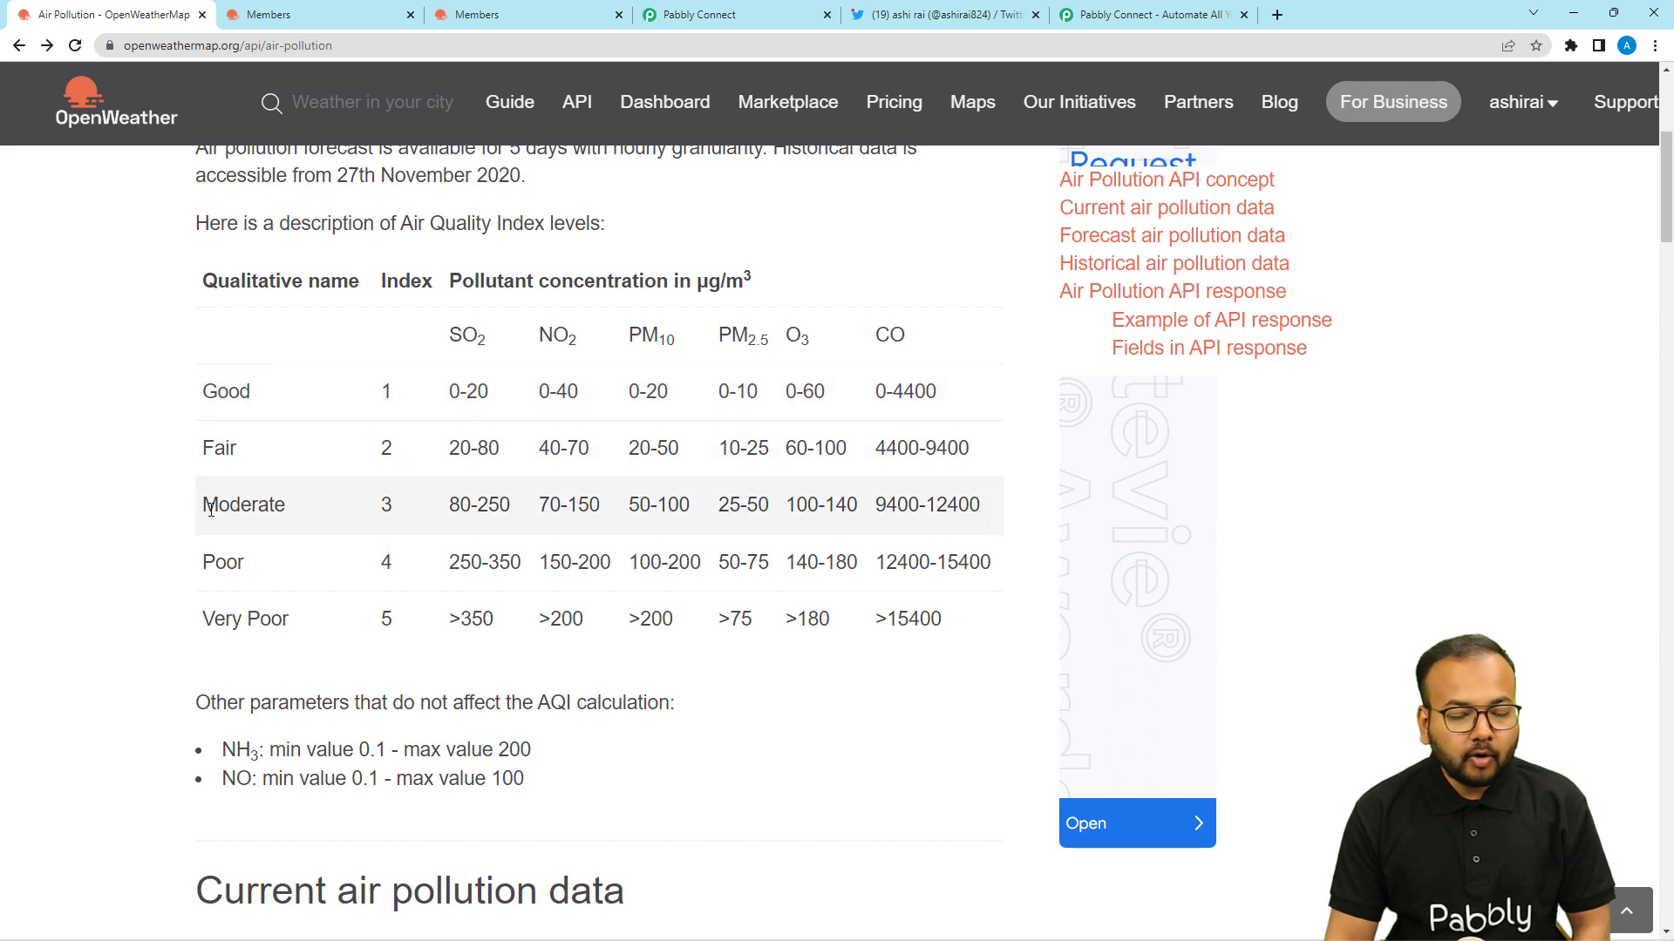
pyautogui.click(683, 21)
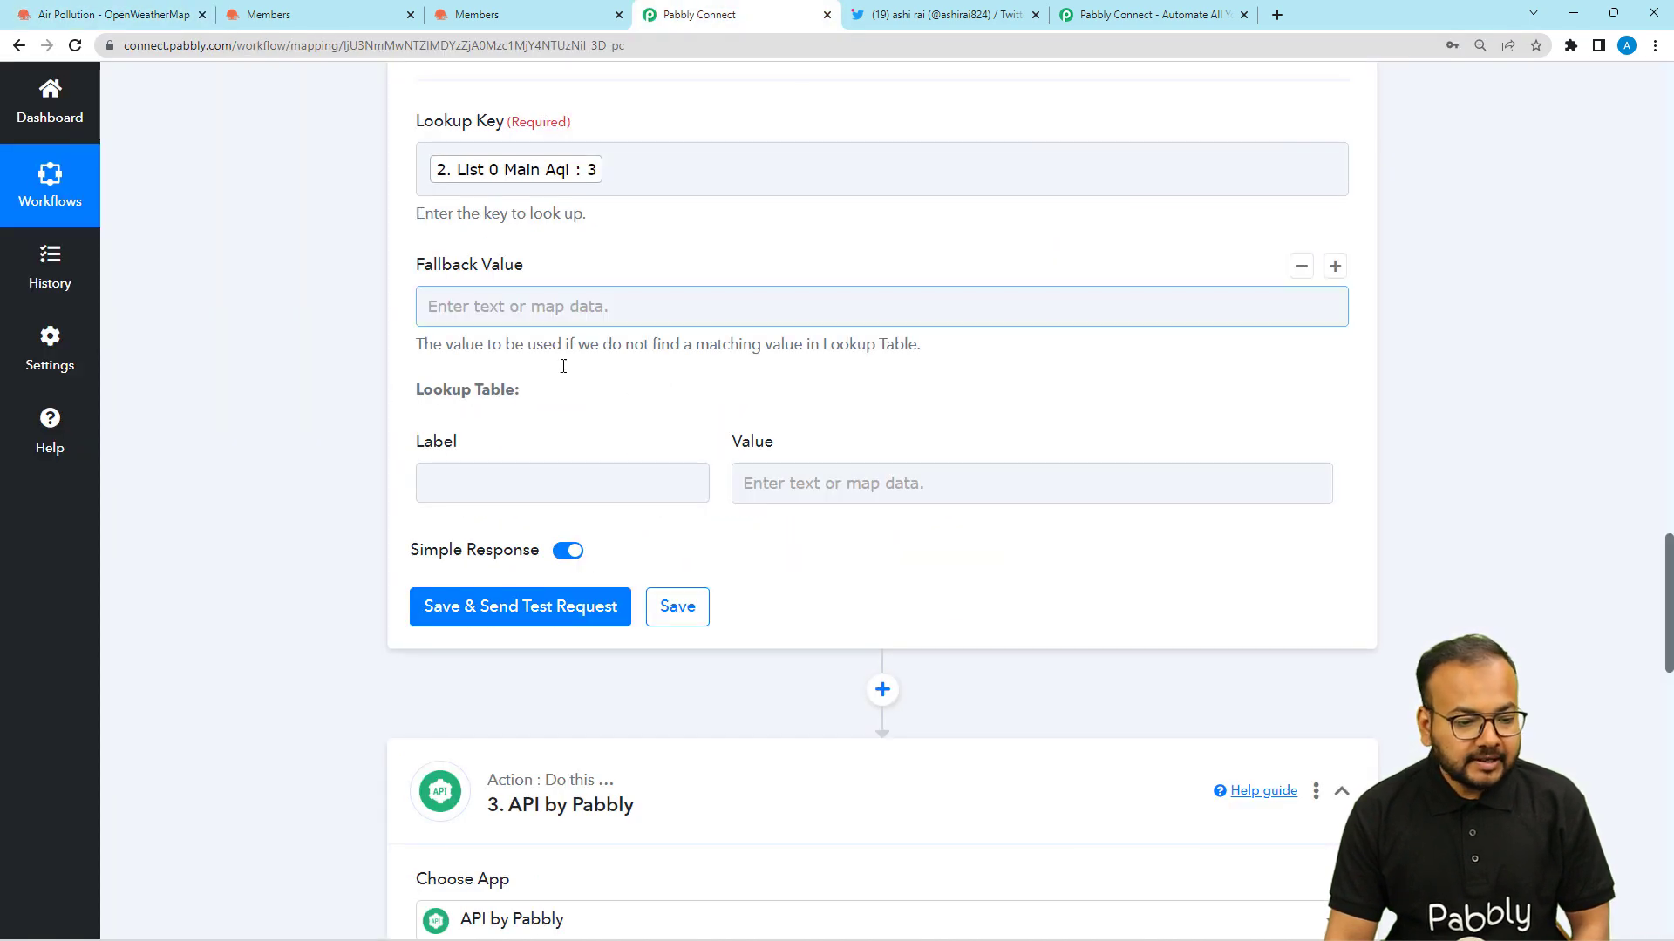
pyautogui.click(482, 489)
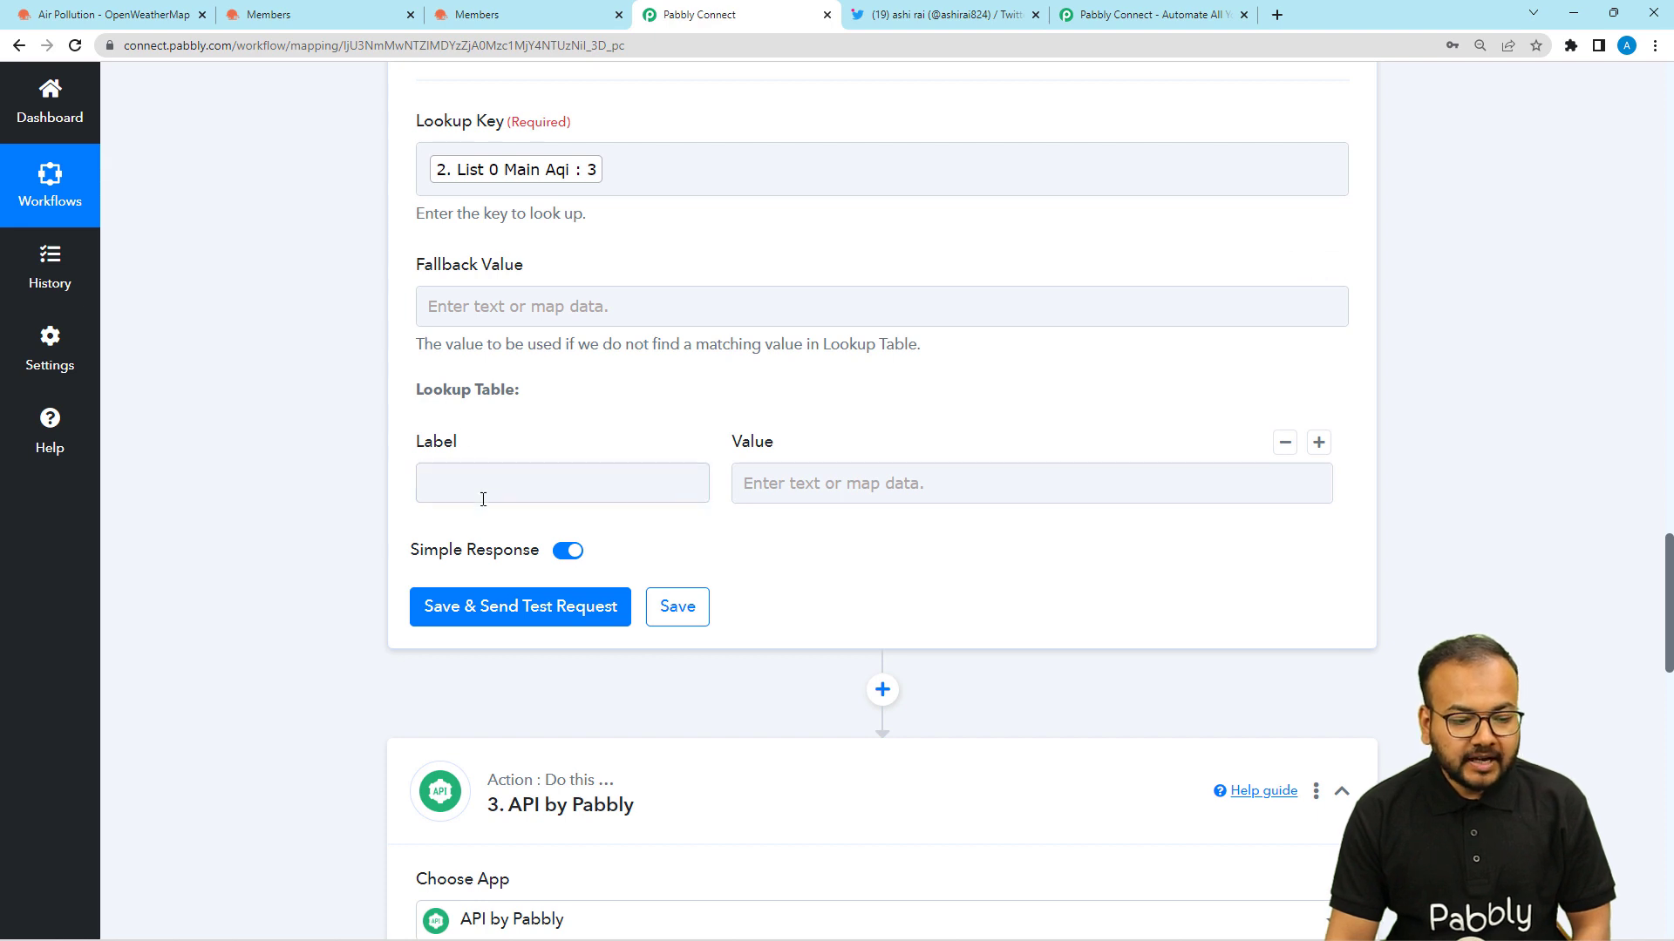
pyautogui.click(621, 483)
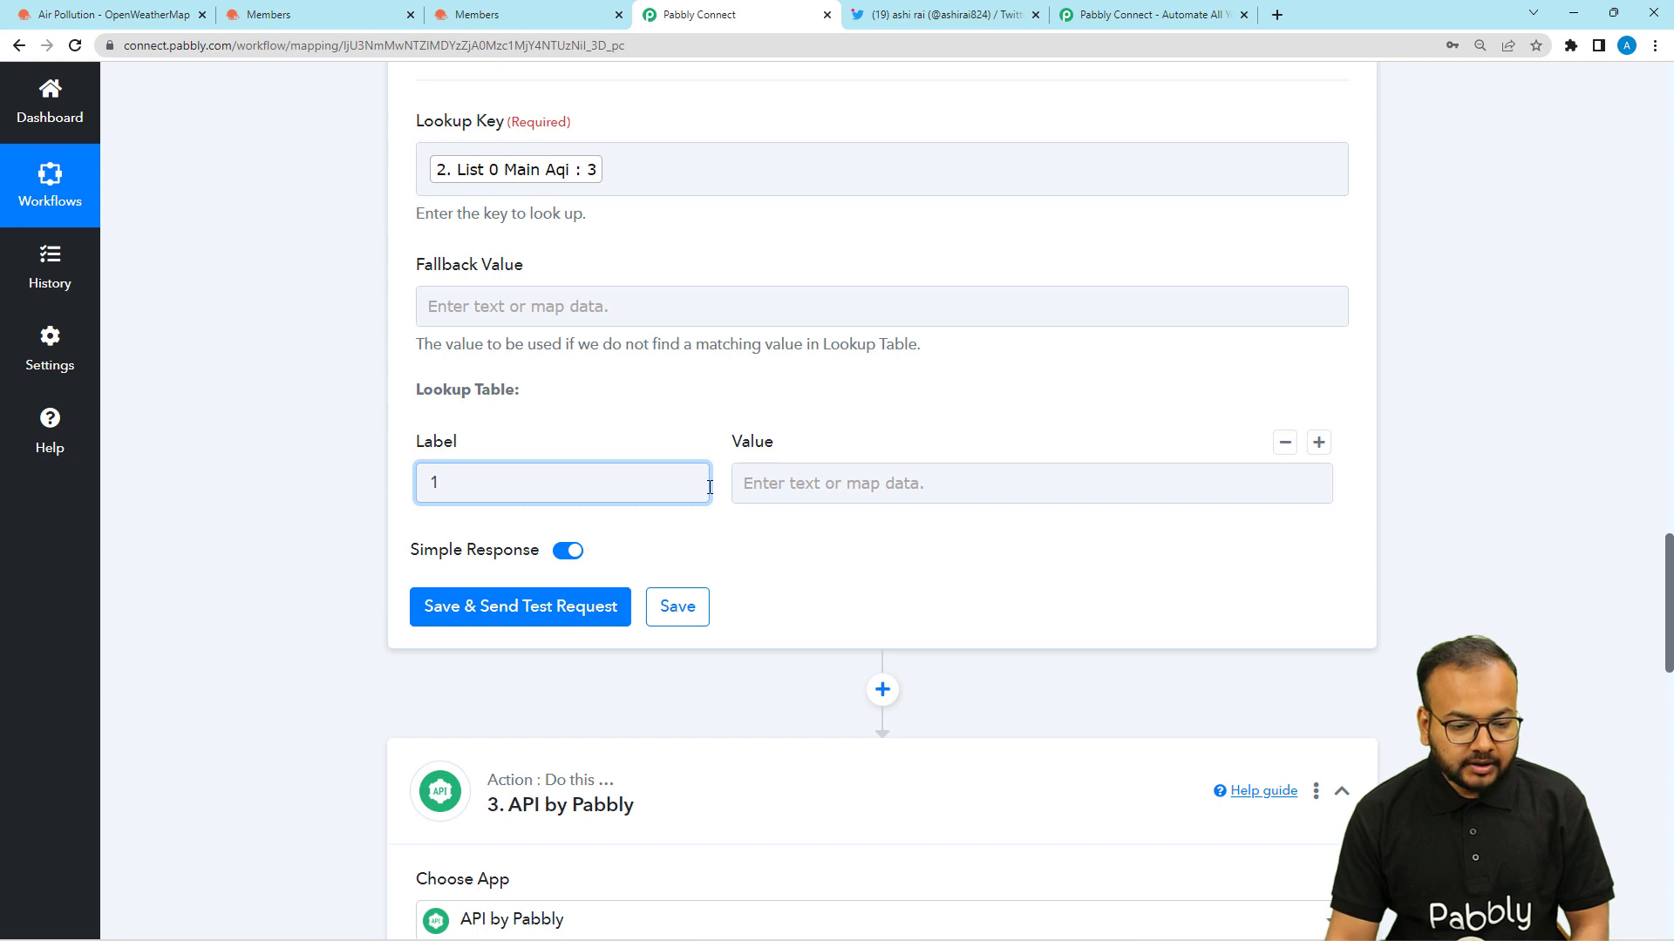
pyautogui.click(737, 483)
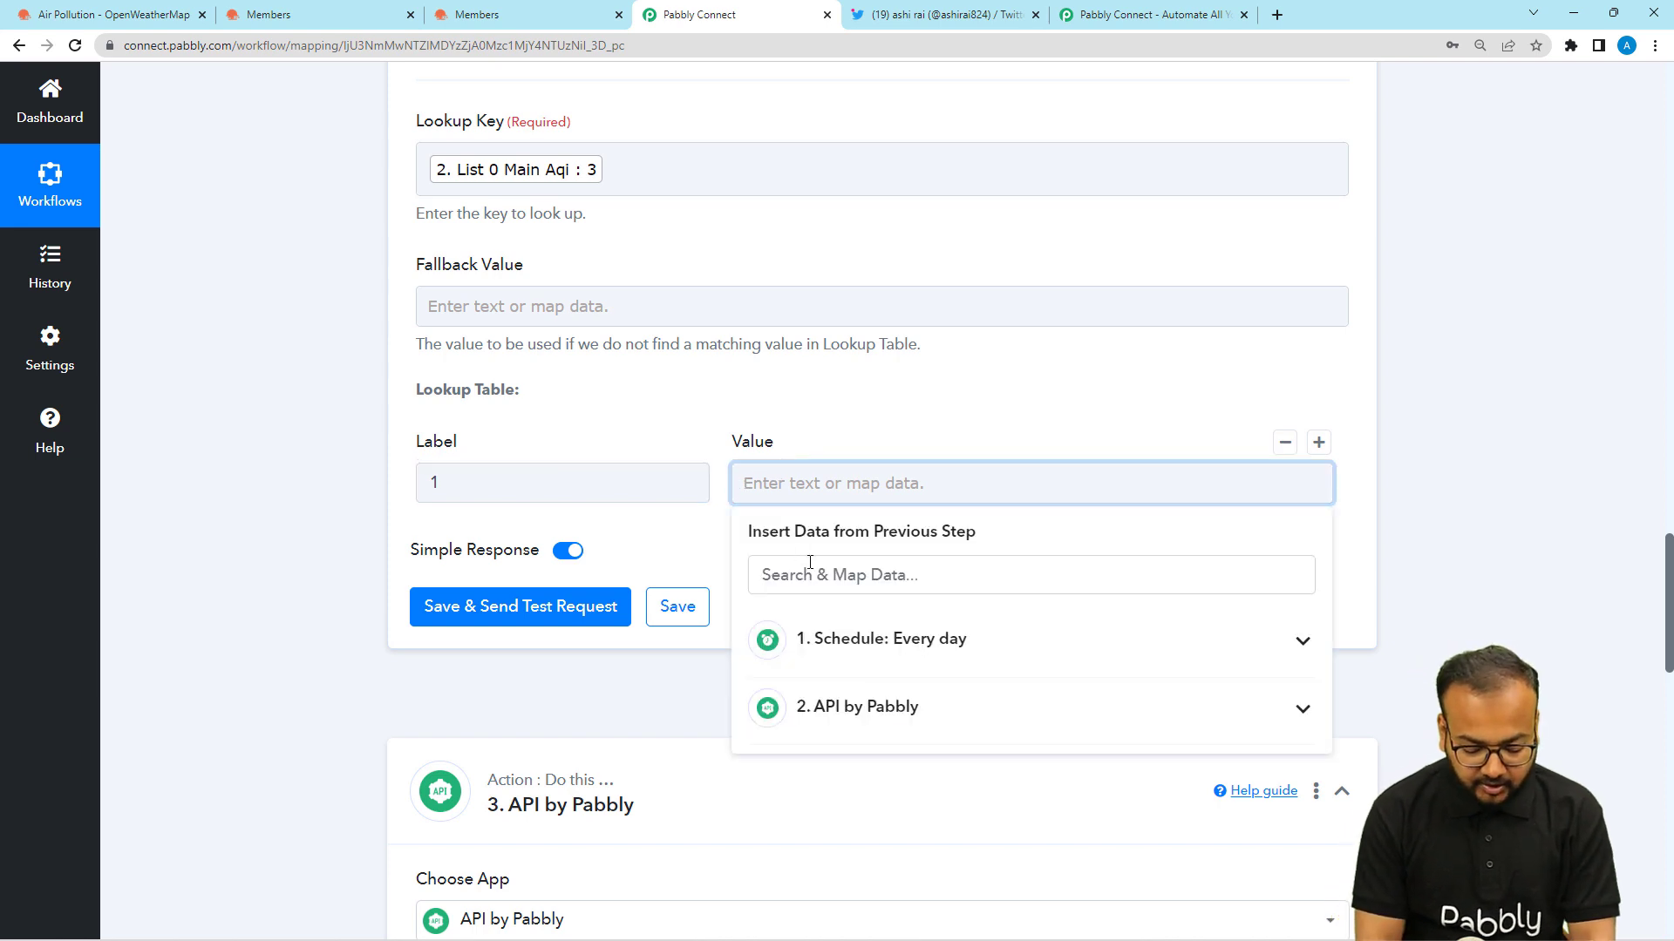
pyautogui.write('Good')
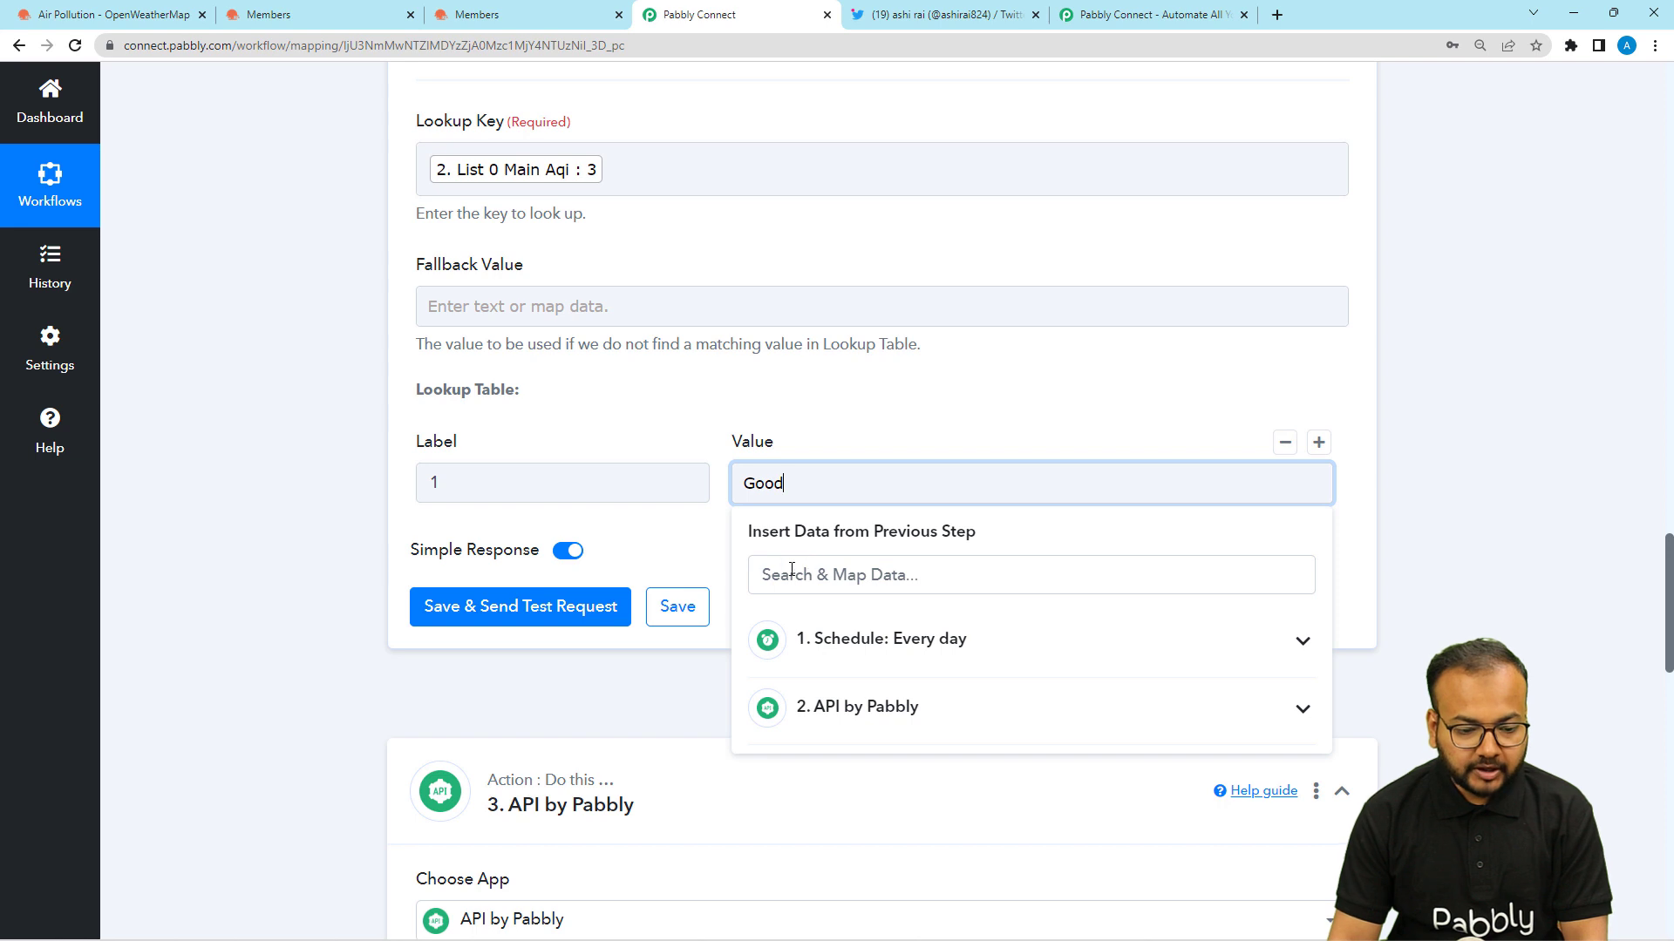
pyautogui.click(654, 554)
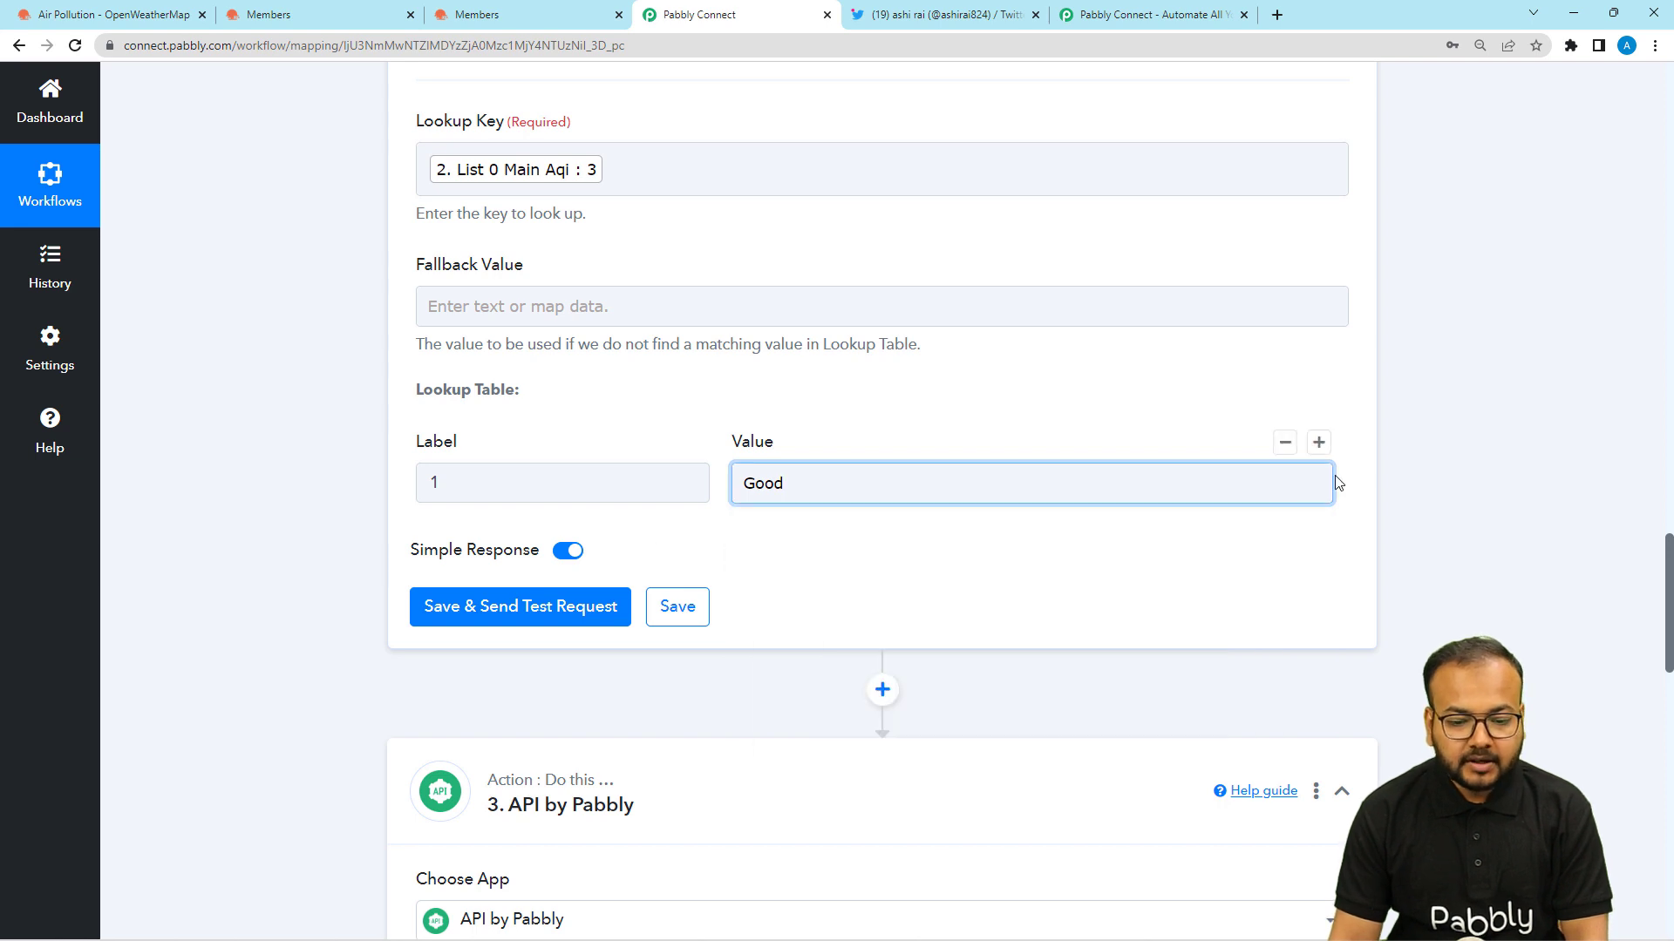
# Add a second Lookup Table row with label 2 and value Fair, matching OpenWeather's index levels
pyautogui.click(1319, 443)
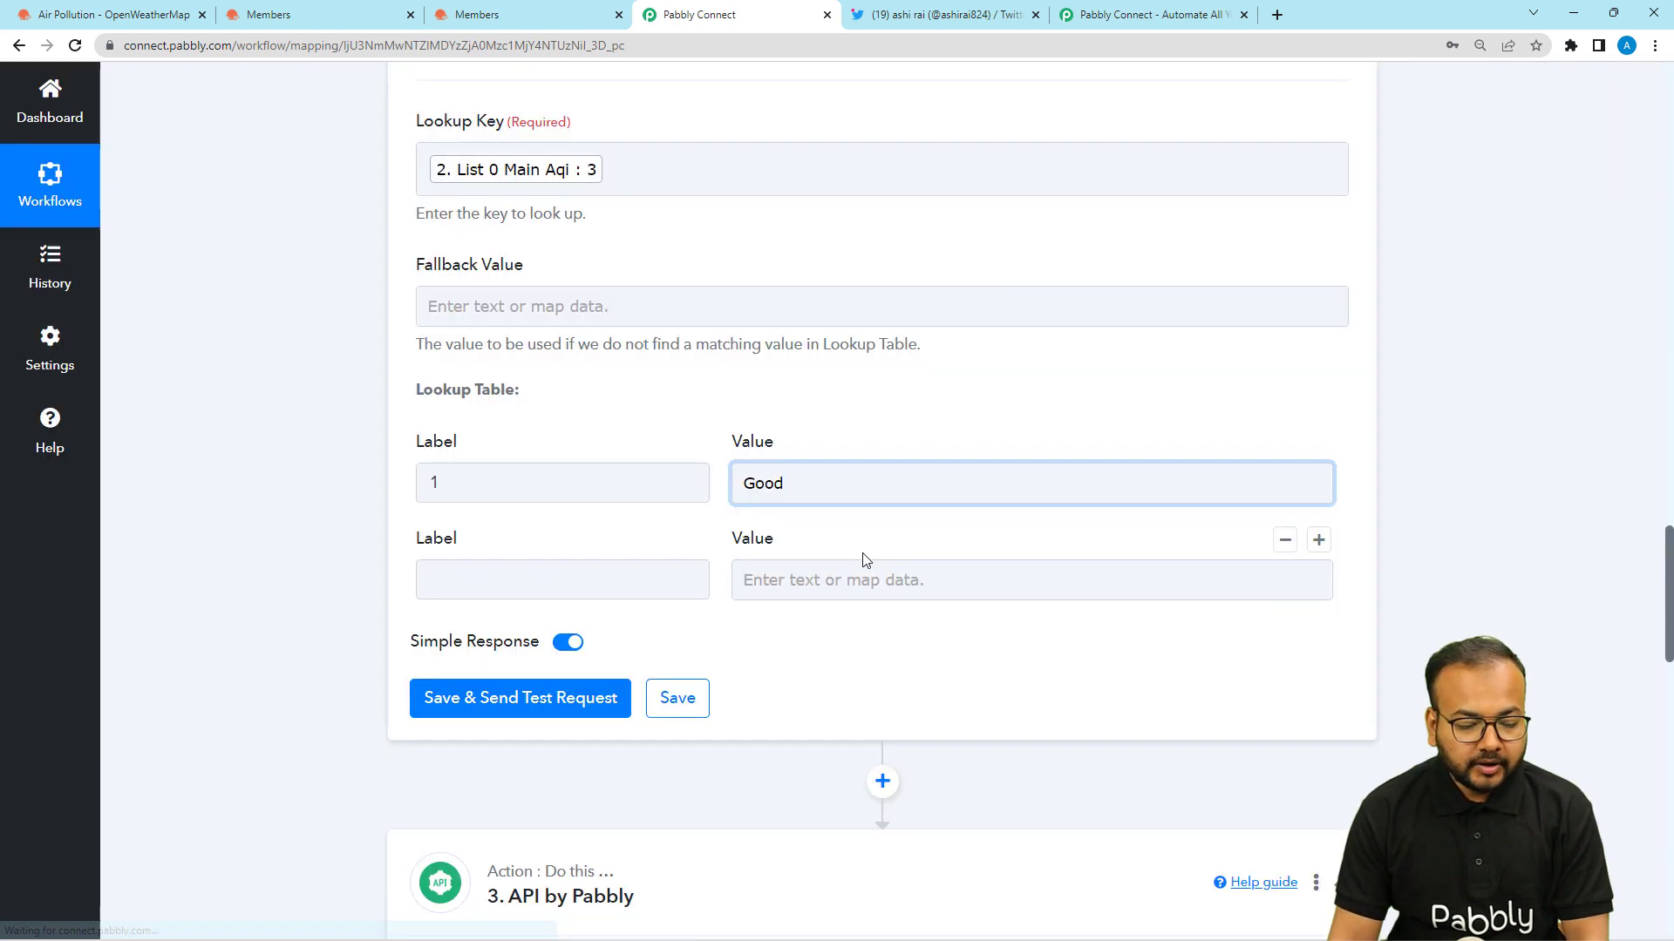
pyautogui.click(662, 577)
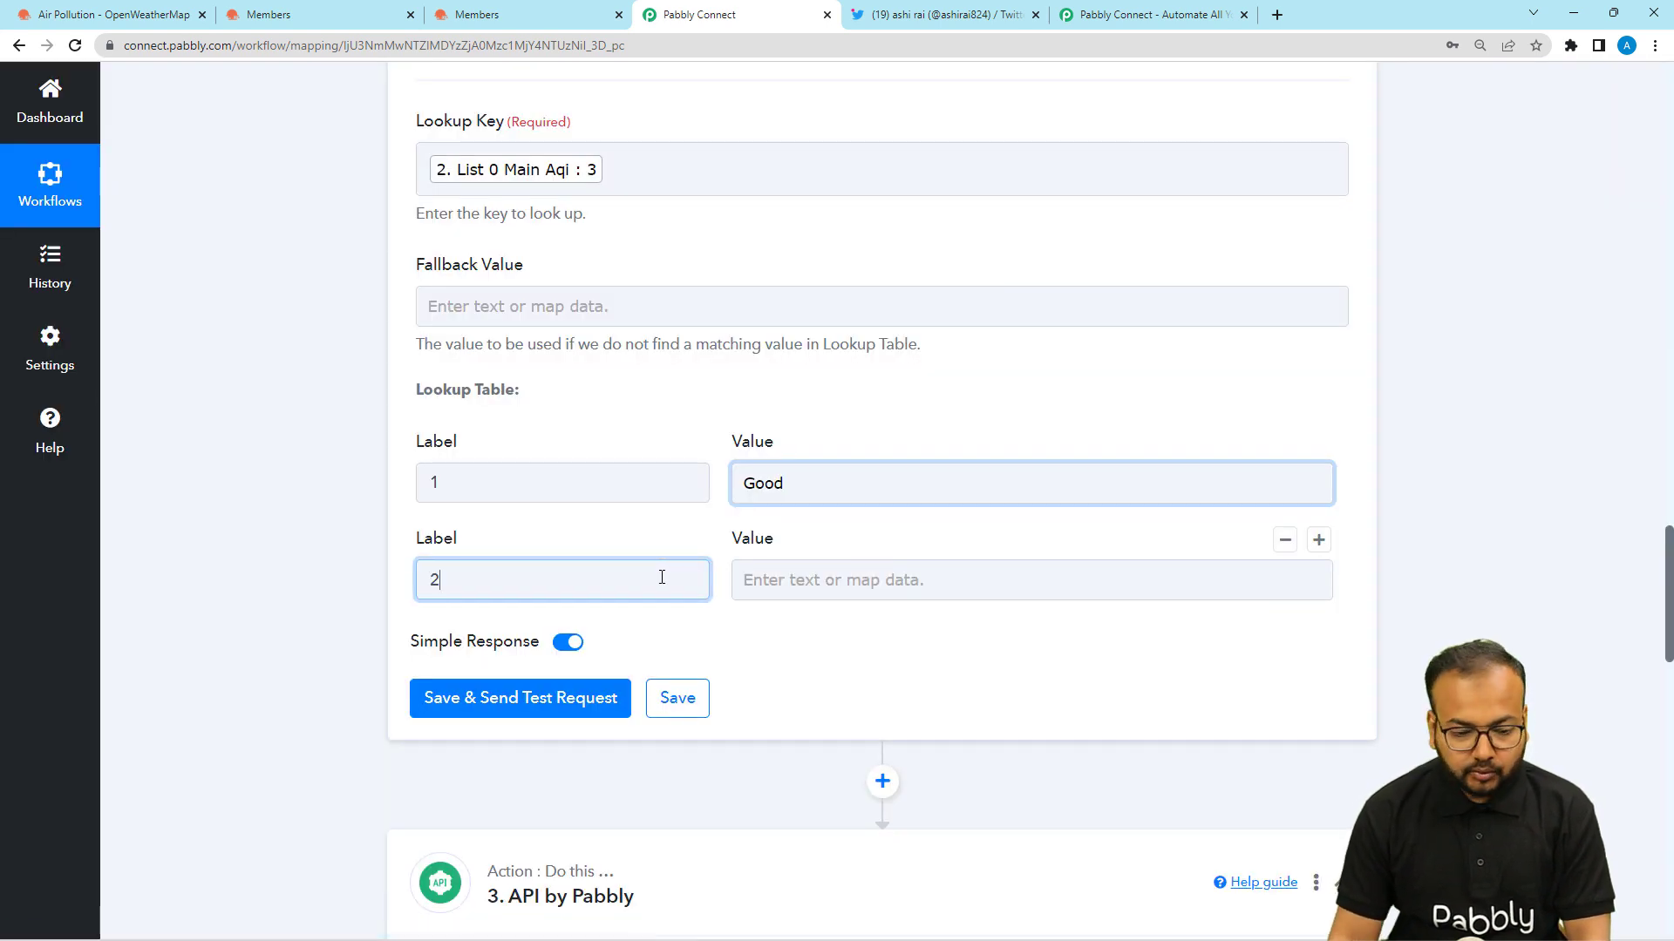
pyautogui.click(795, 580)
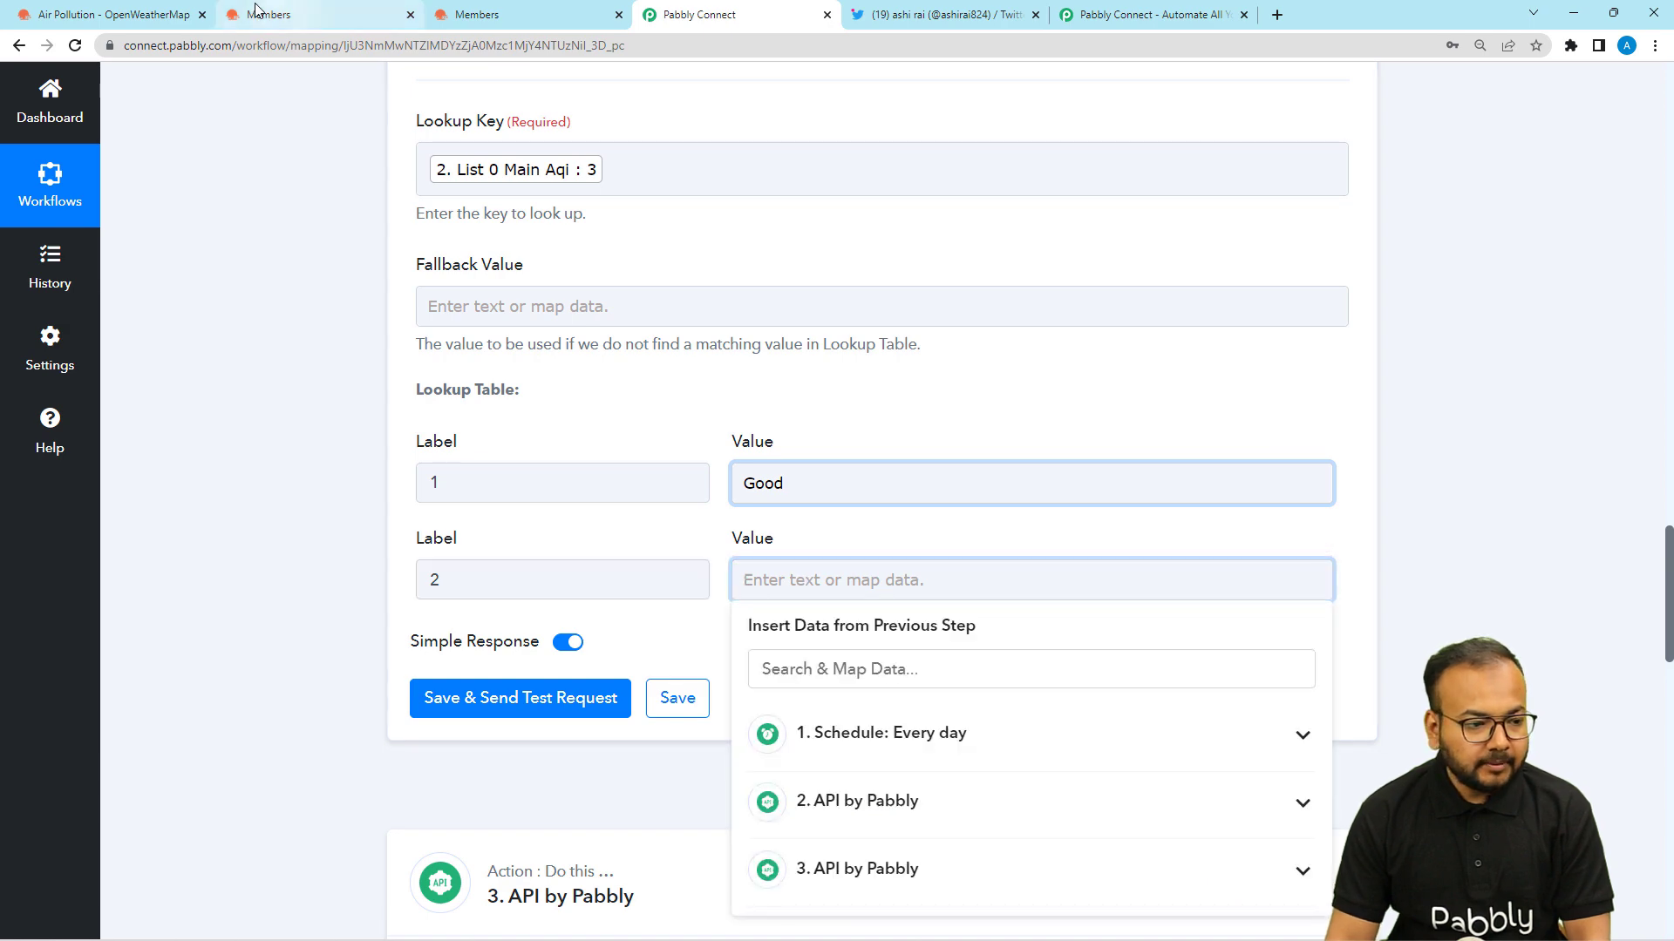
pyautogui.click(166, 9)
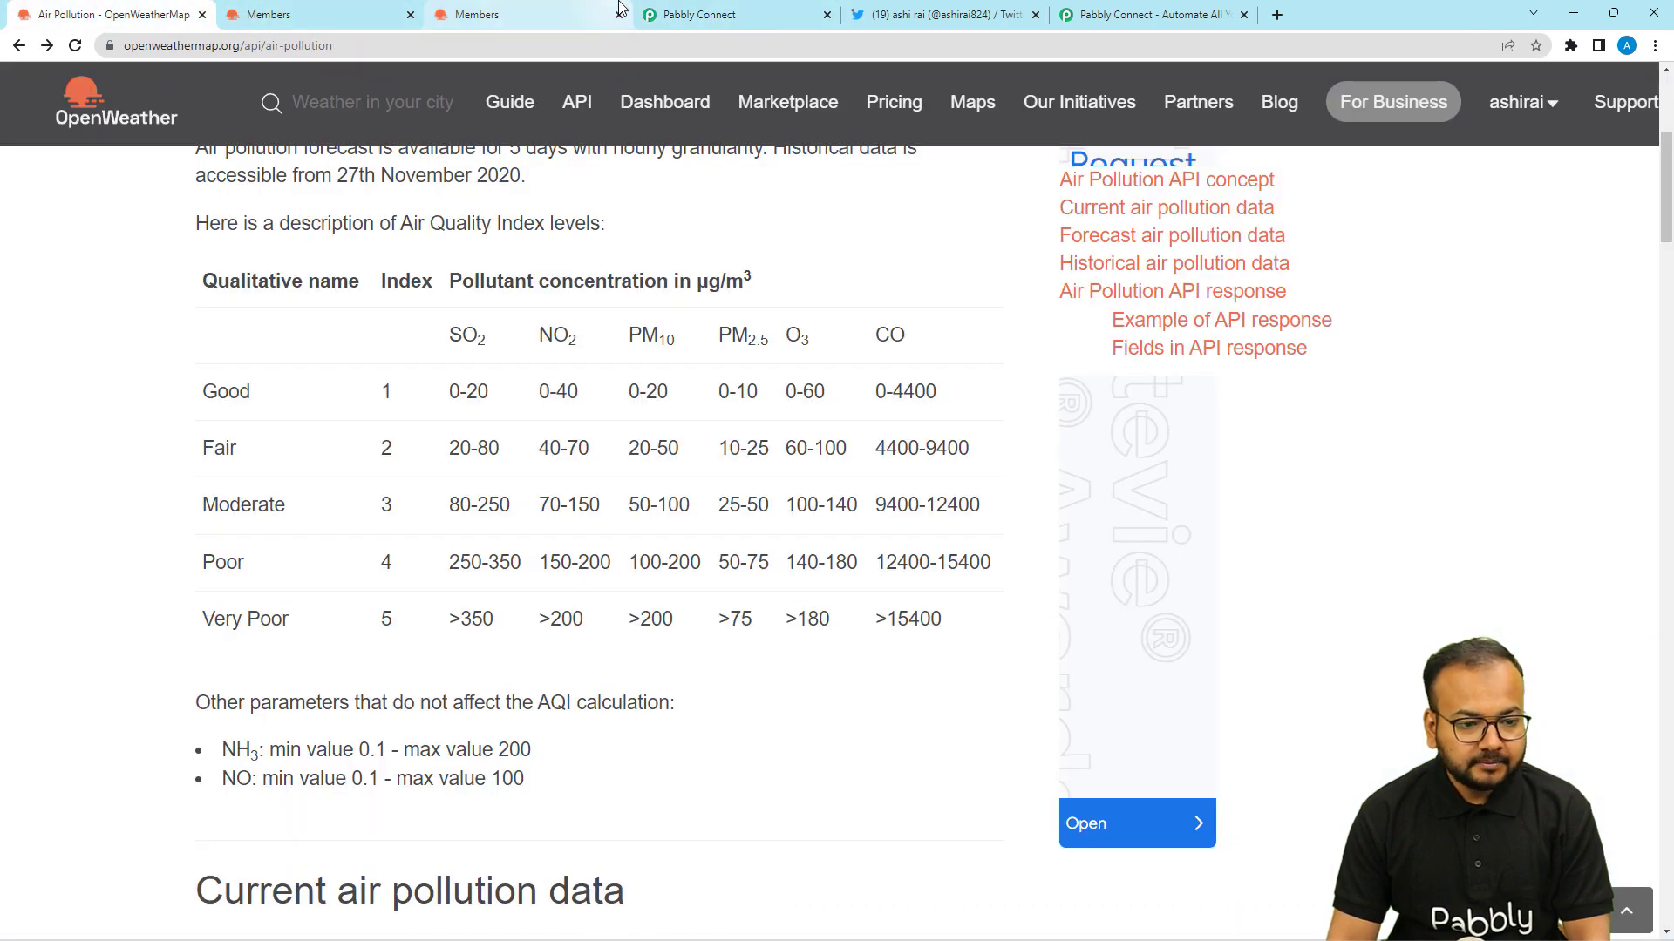
pyautogui.click(664, 10)
pyautogui.write('Fair')
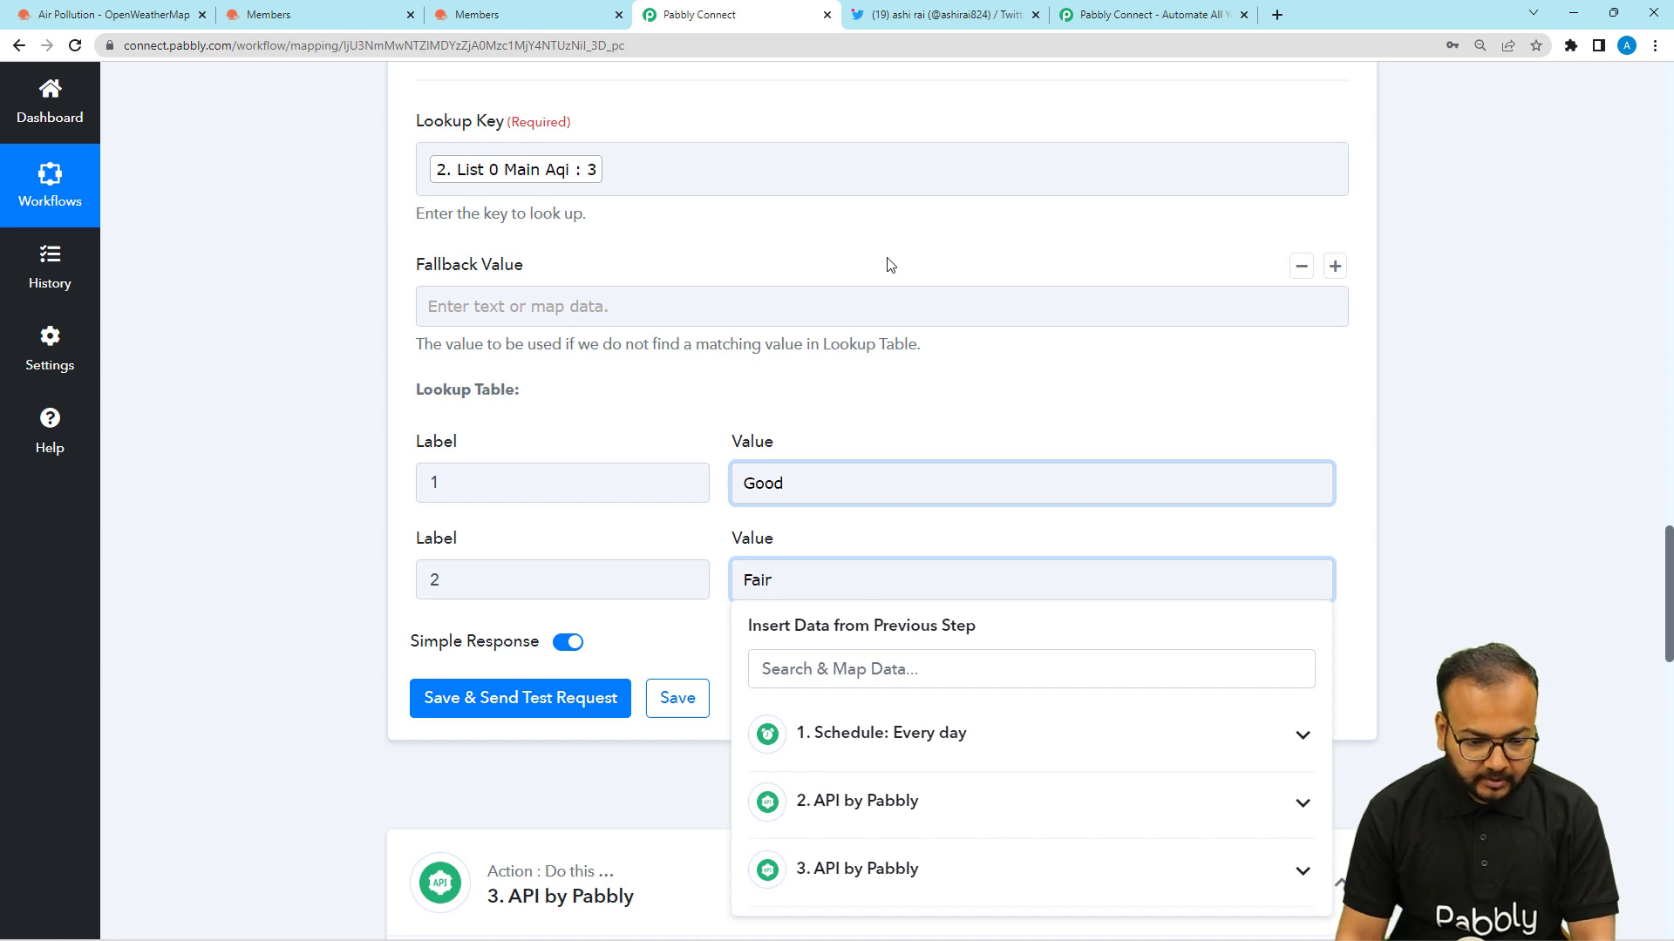
pyautogui.click(1354, 560)
# Add a third Lookup Table row with label 3 and value Moderate
pyautogui.click(1318, 540)
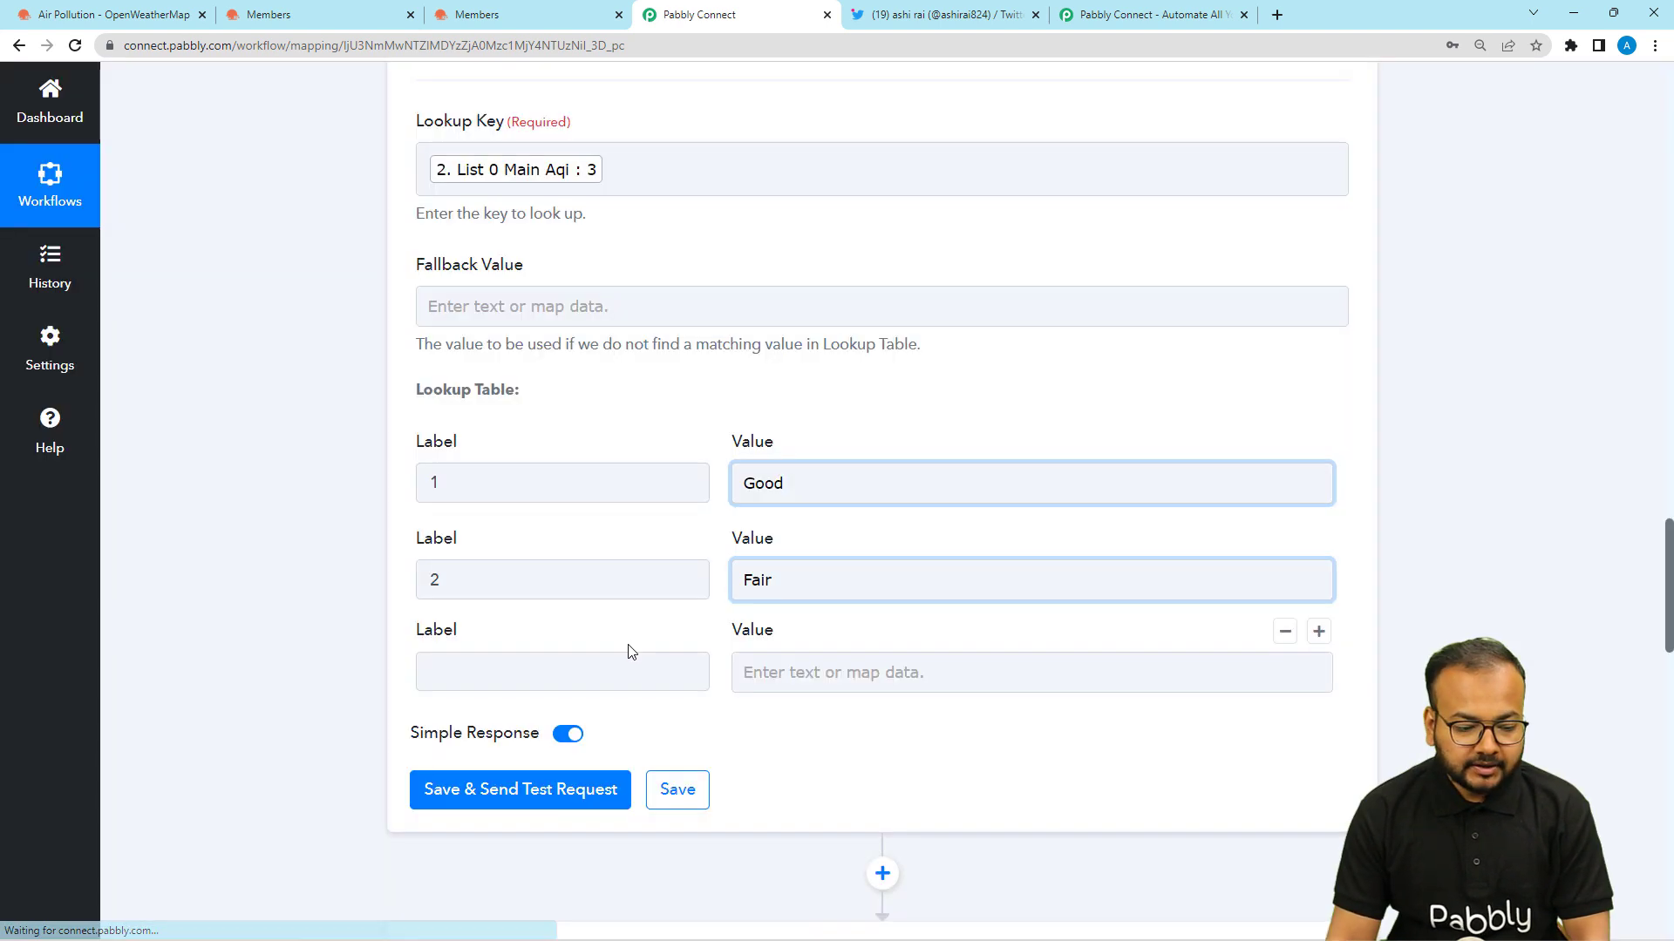
pyautogui.click(537, 671)
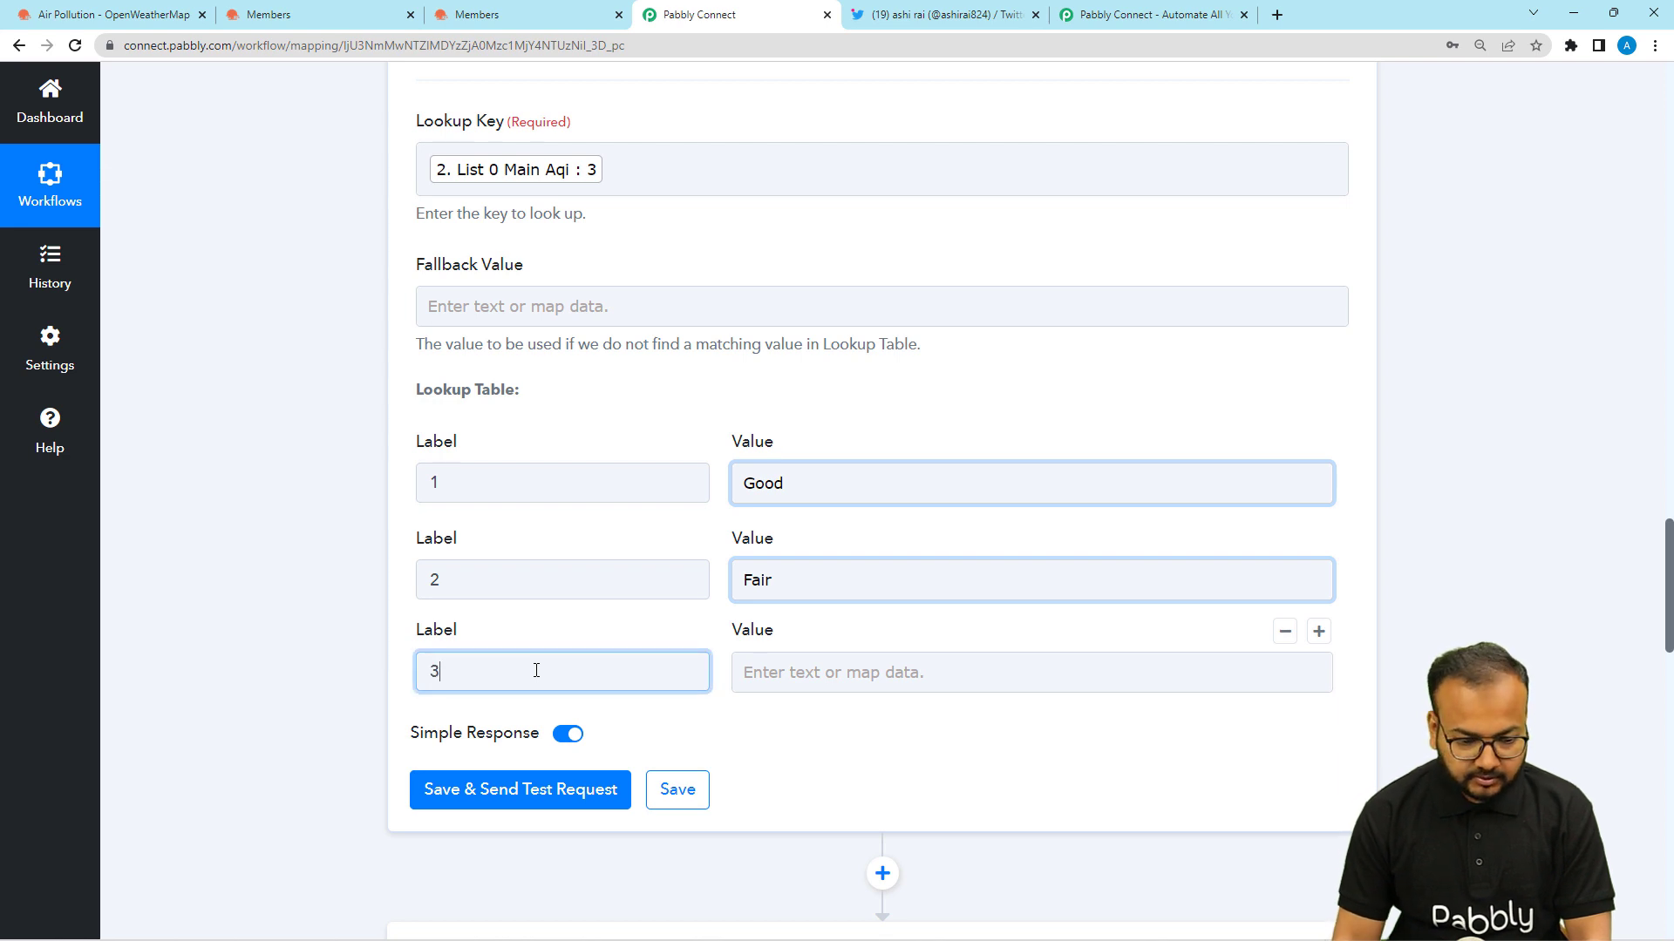
pyautogui.click(809, 672)
pyautogui.write('Moderate')
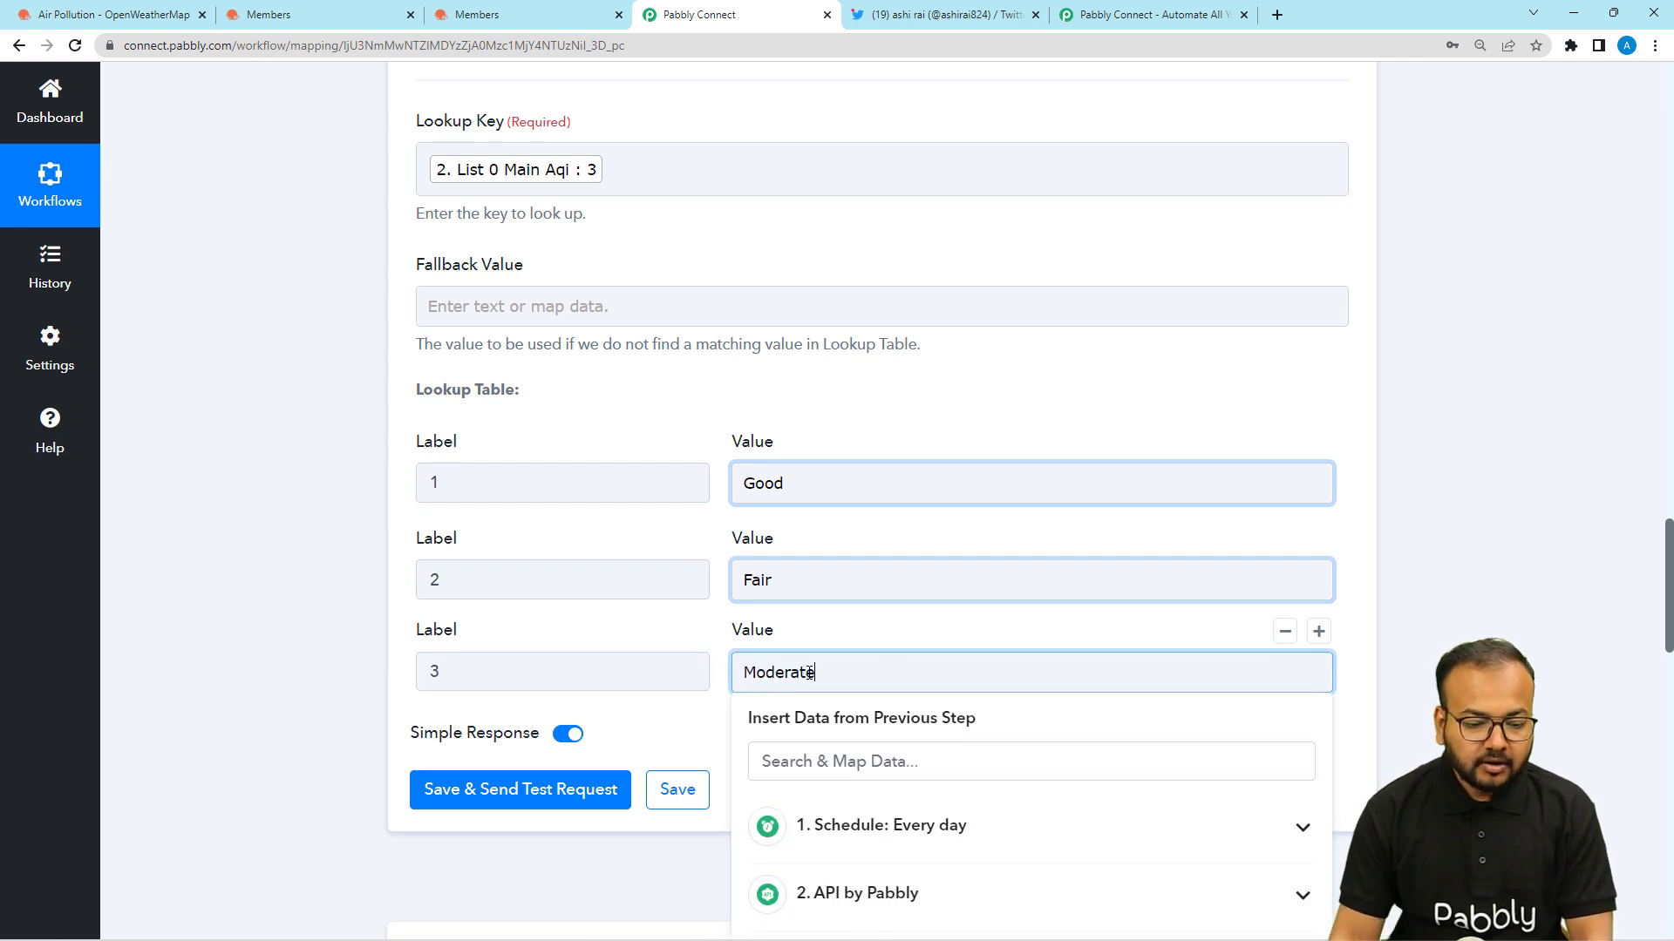
pyautogui.click(863, 421)
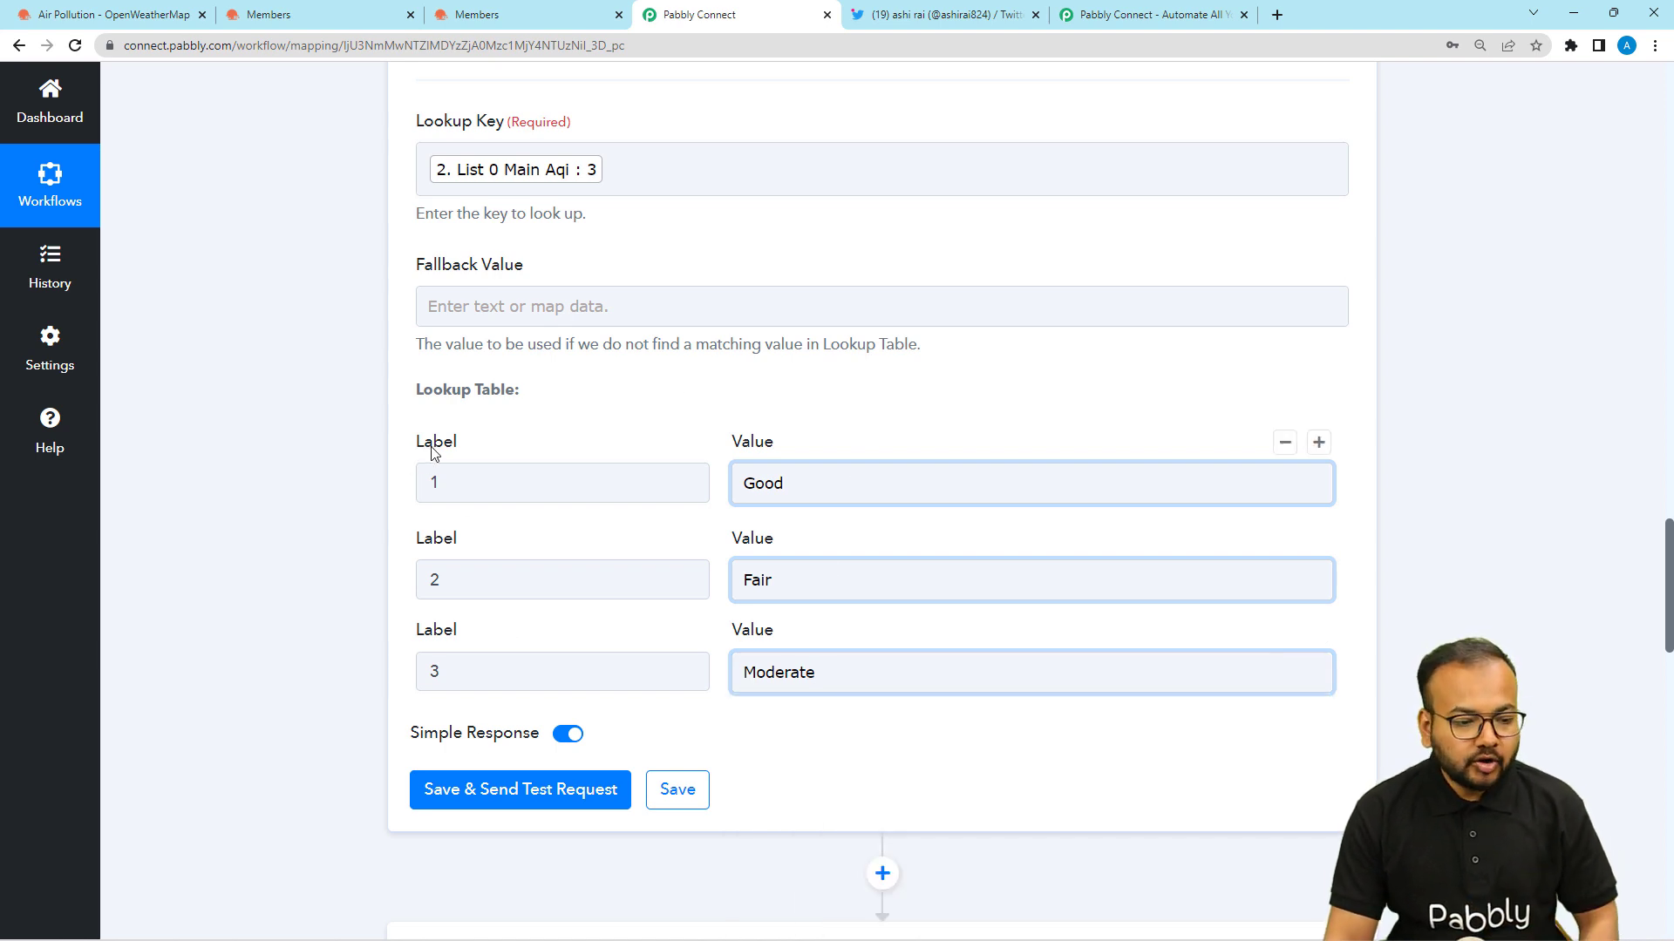
# Set the Lookup Table's Fallback Value to Unhealthy for index values without a matching row
pyautogui.click(537, 306)
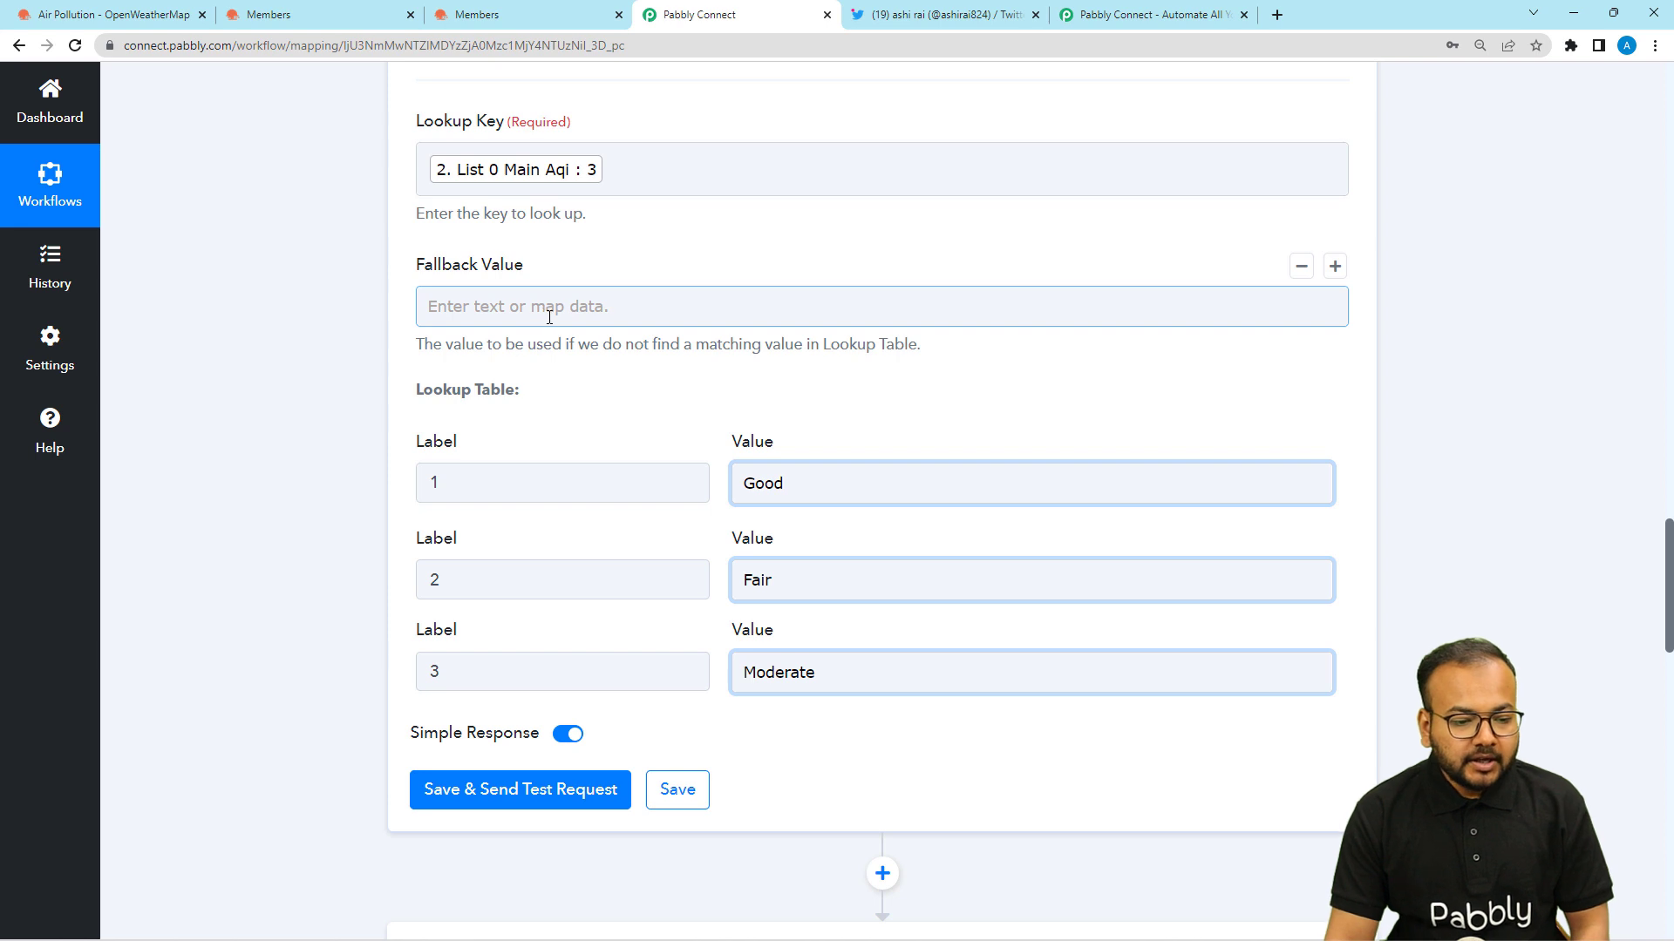
pyautogui.click(552, 321)
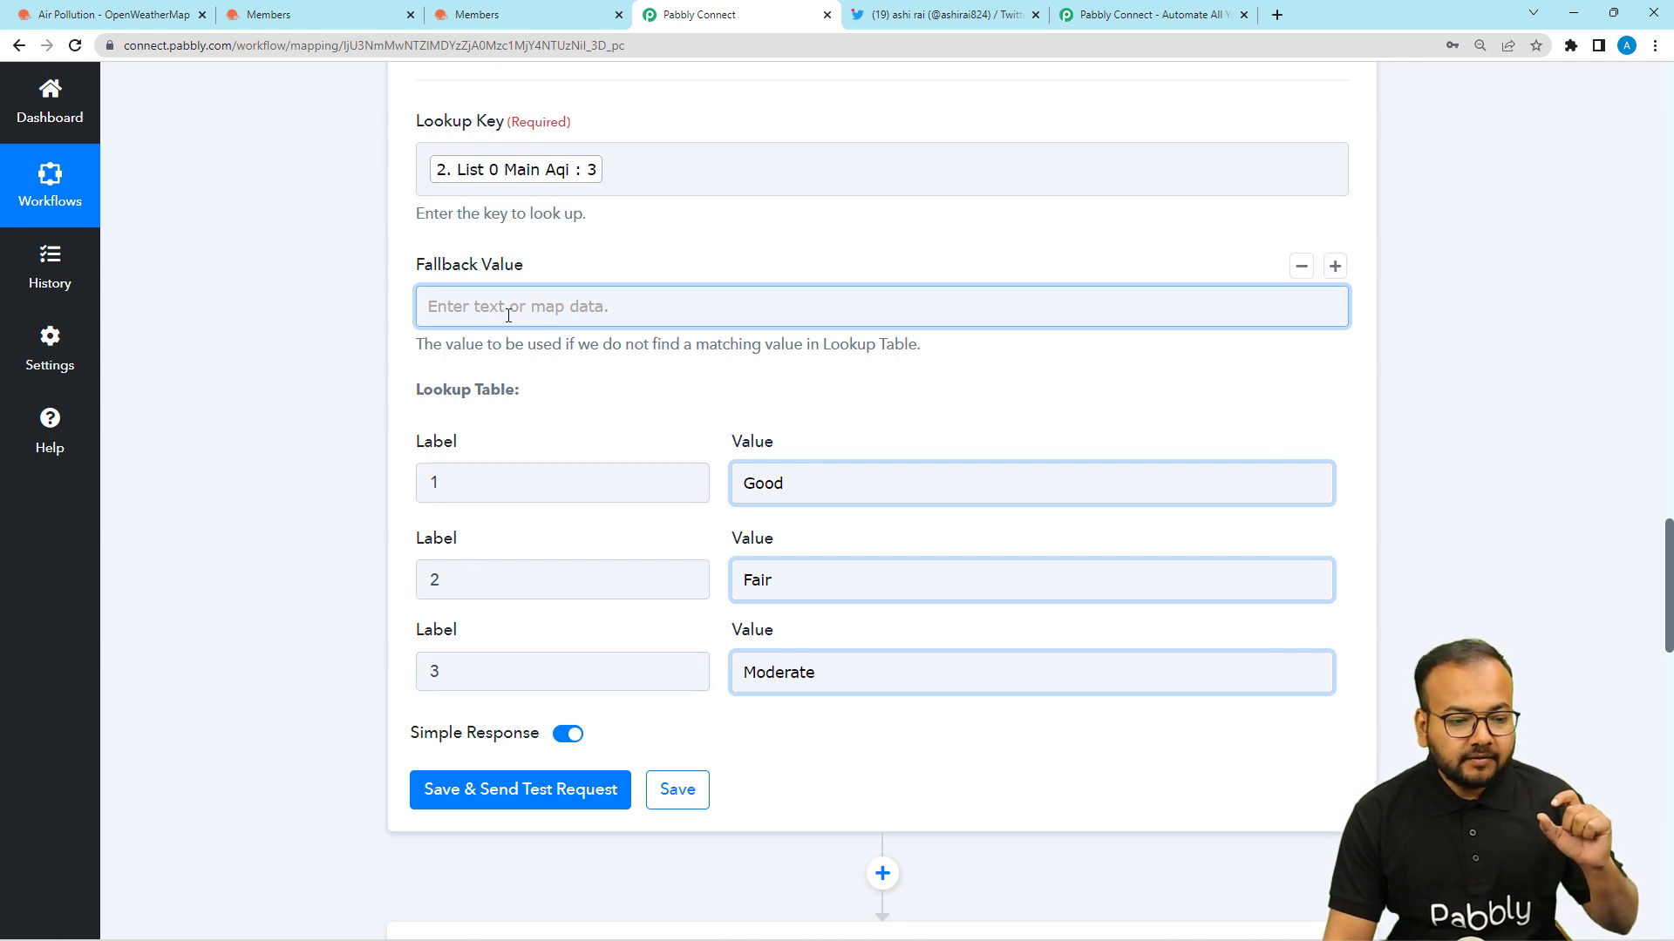
pyautogui.scroll(1, 558, 367)
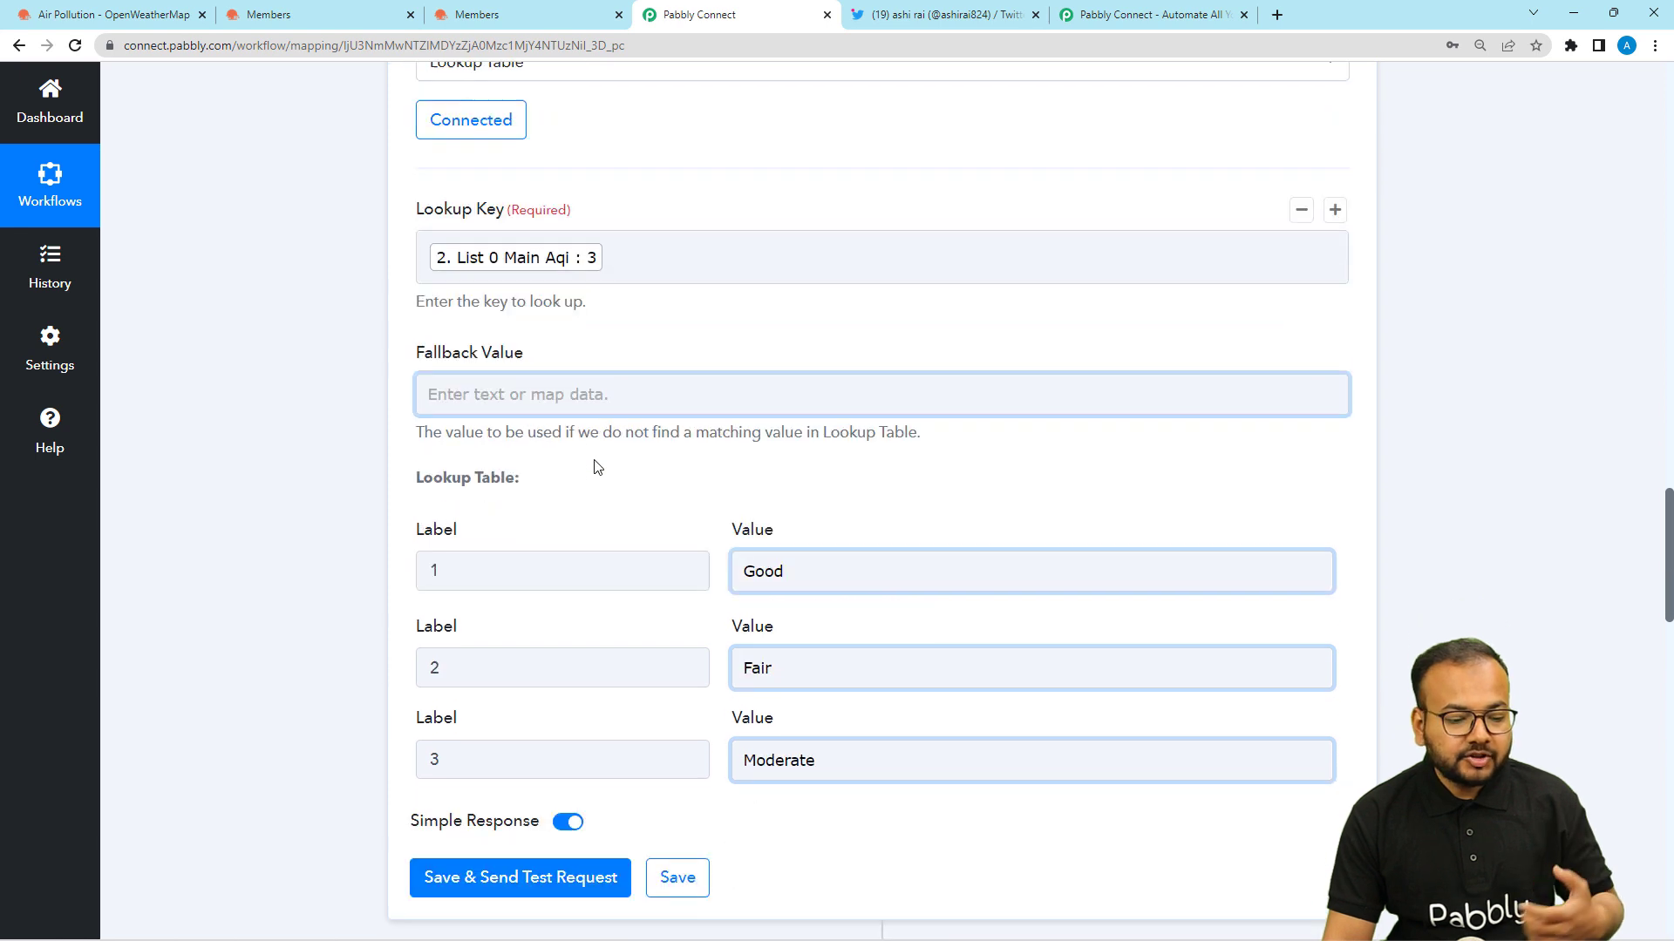
pyautogui.scroll(-1, 597, 469)
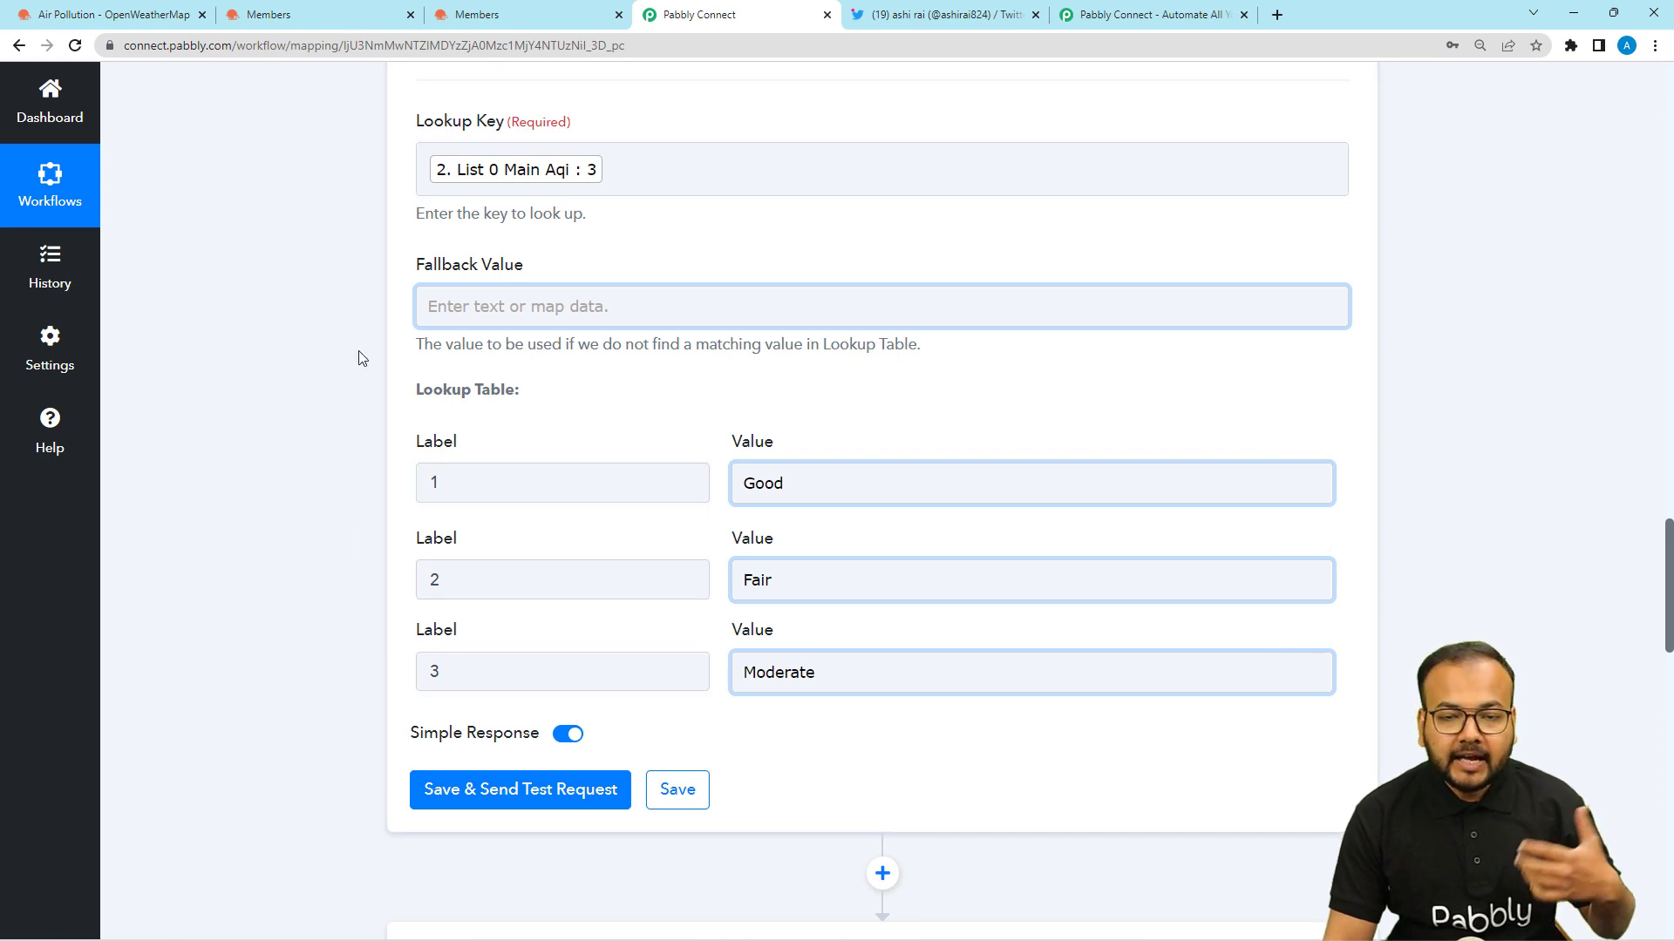
pyautogui.click(499, 310)
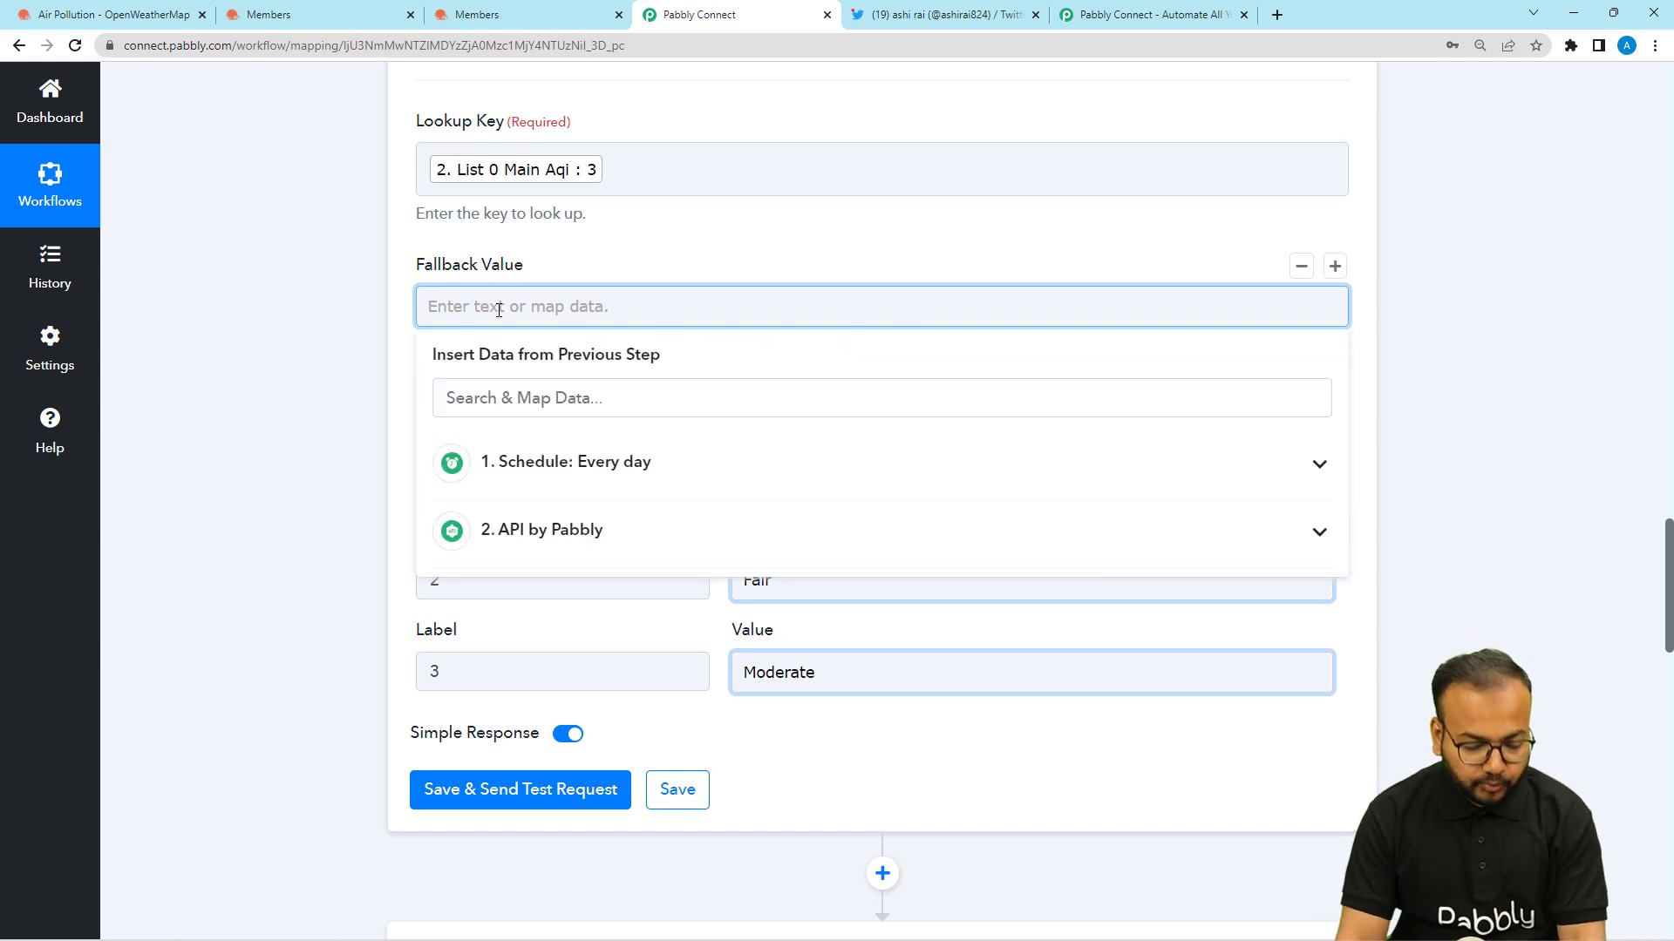
pyautogui.write('Un')
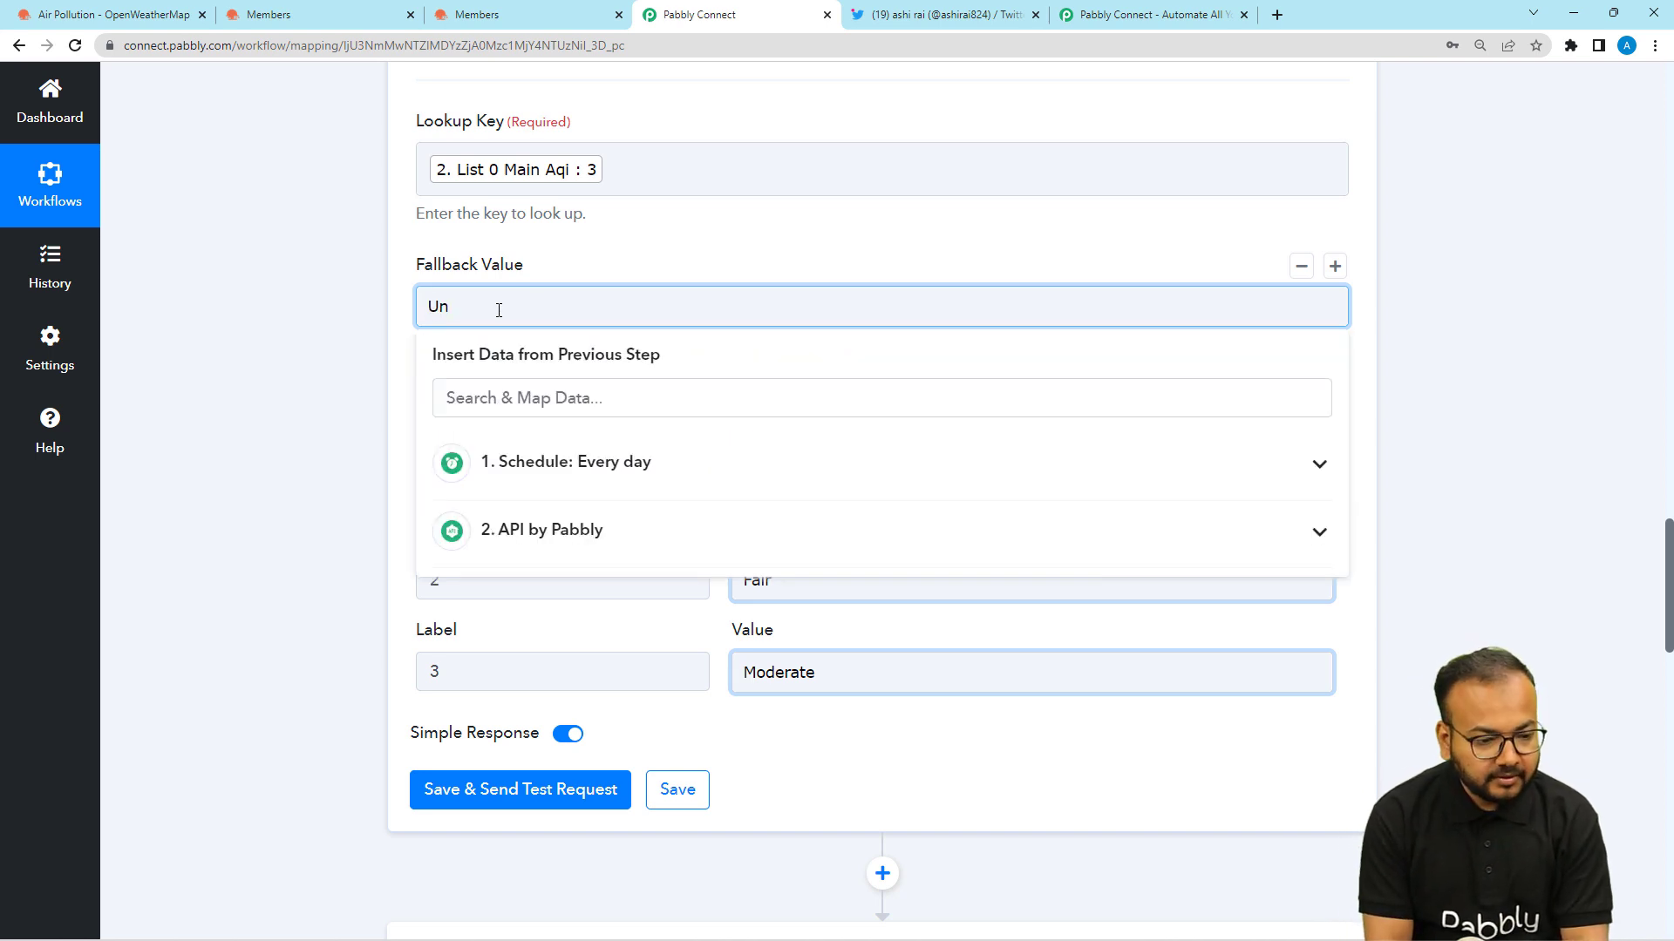
pyautogui.write('heal')
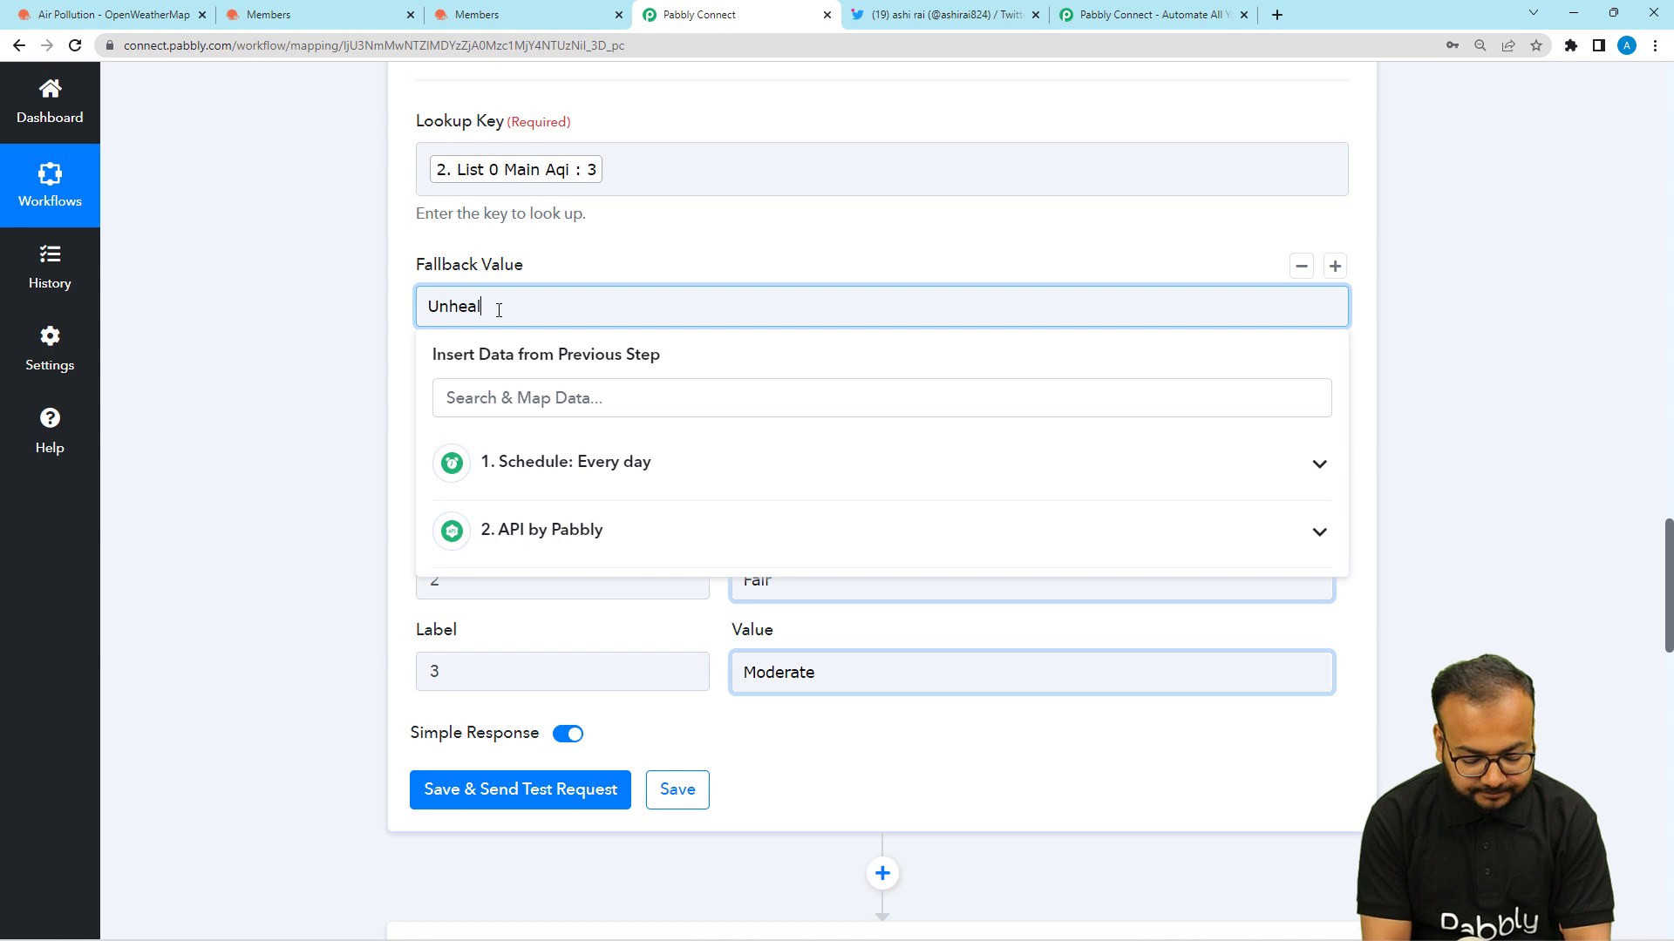
pyautogui.write('thy')
pyautogui.click(605, 272)
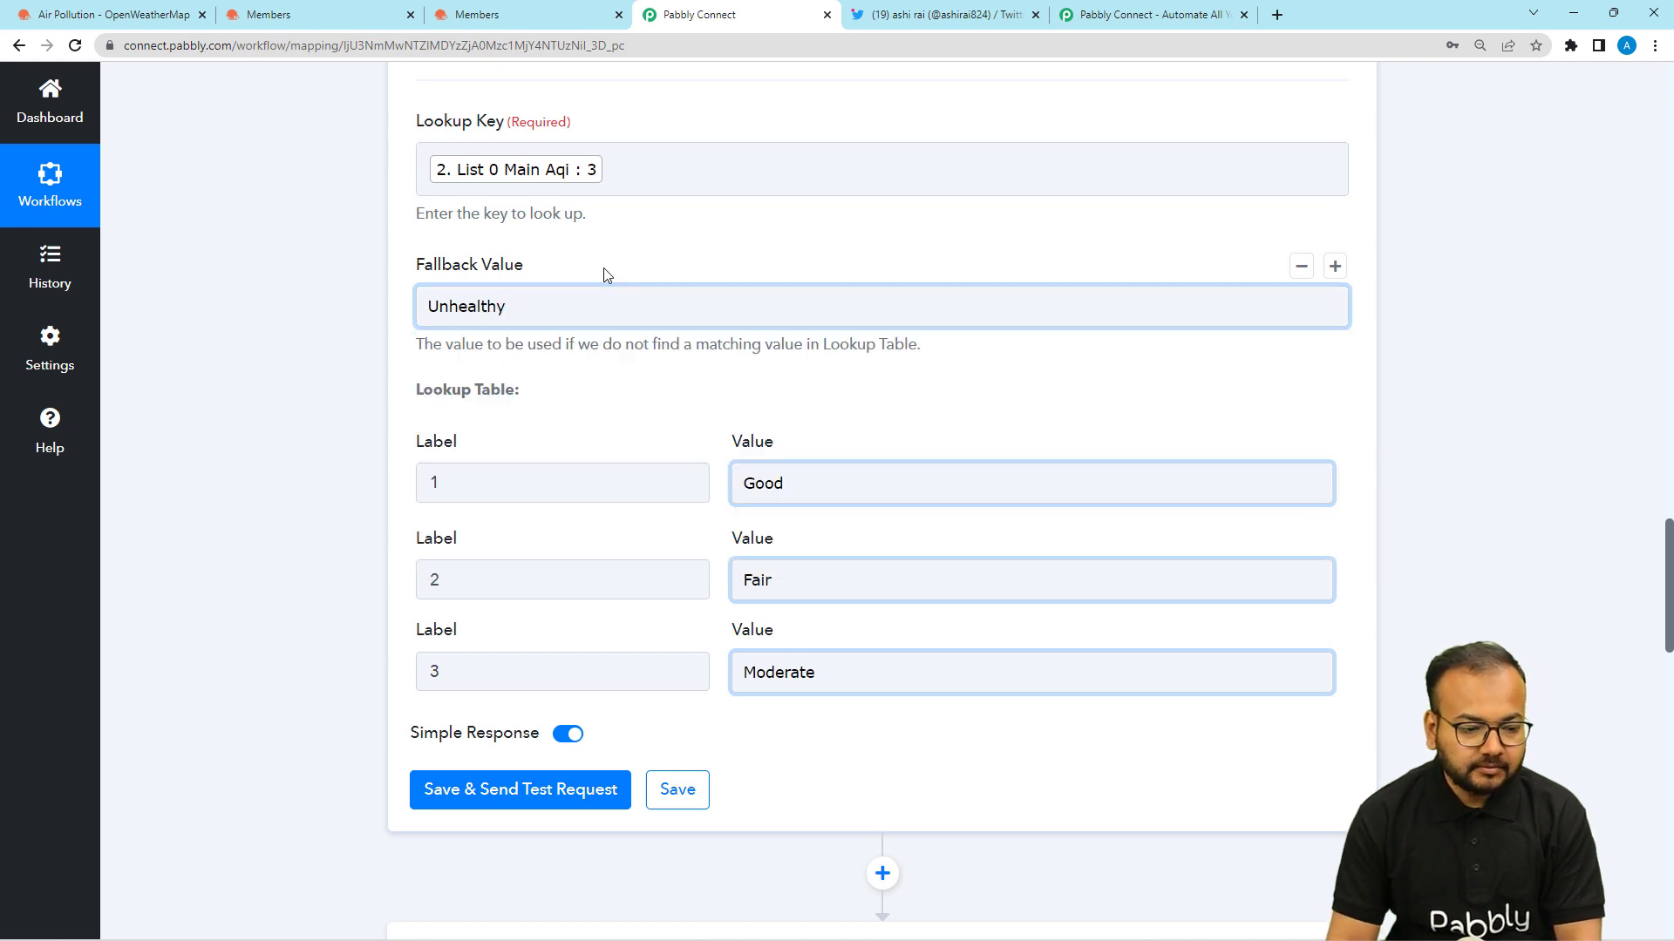
# Save the Lookup Table step, send a test request and review the returned Result Label and Result Value
pyautogui.scroll(-3, 605, 273)
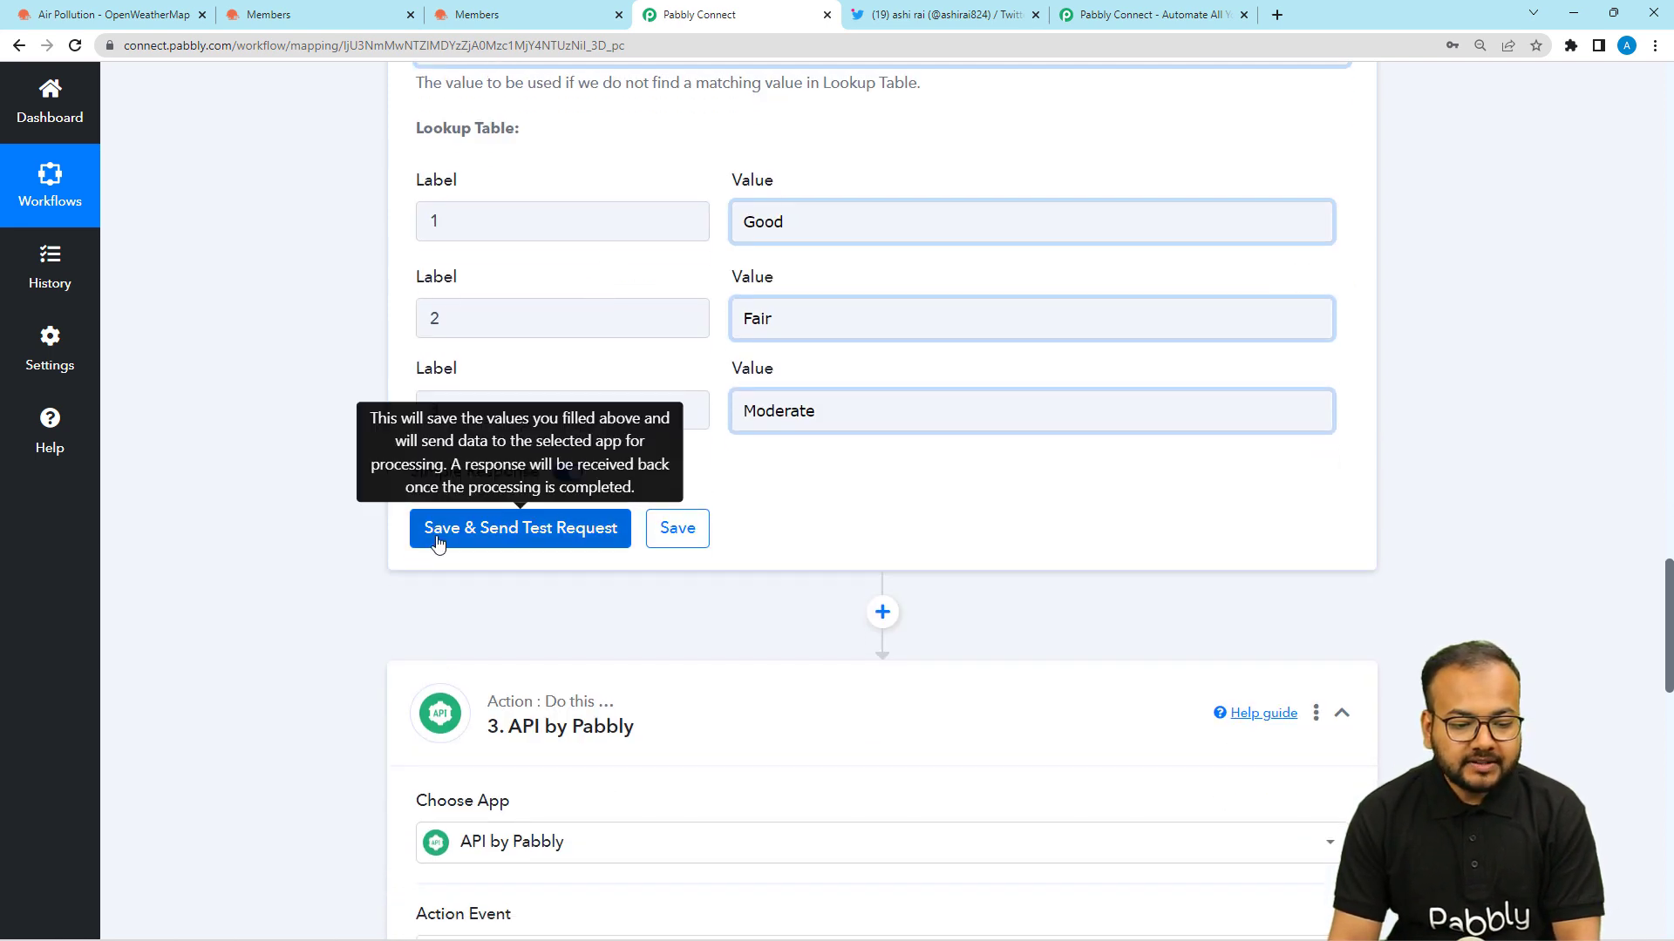
pyautogui.scroll(3, 405, 554)
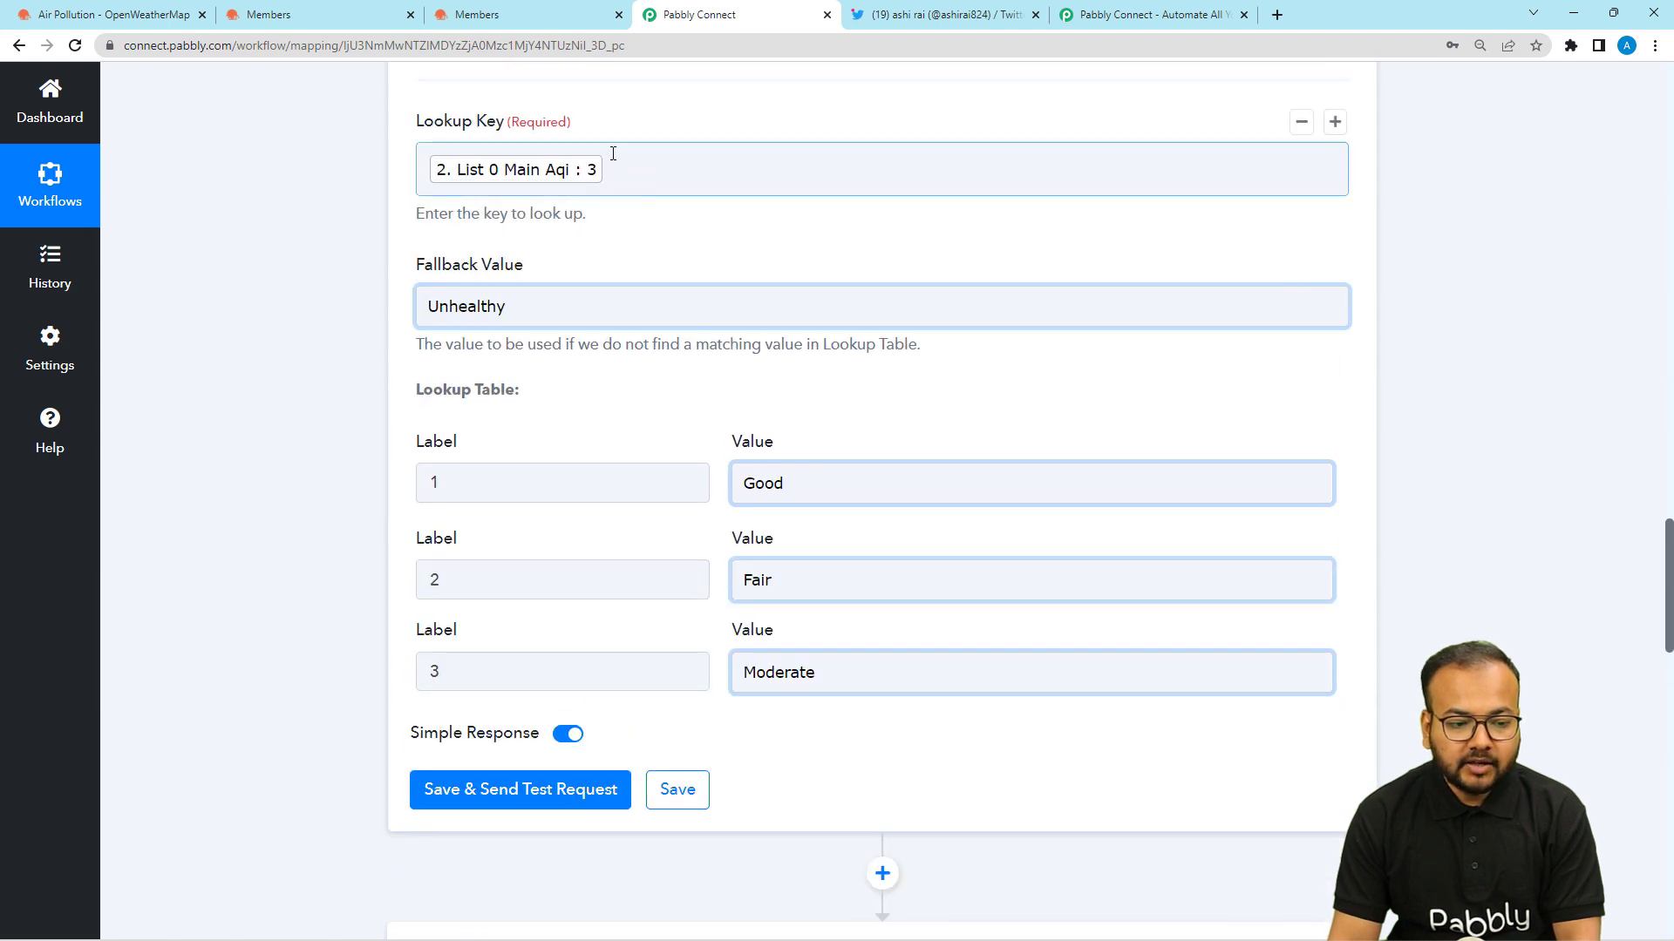
pyautogui.scroll(-3, 435, 509)
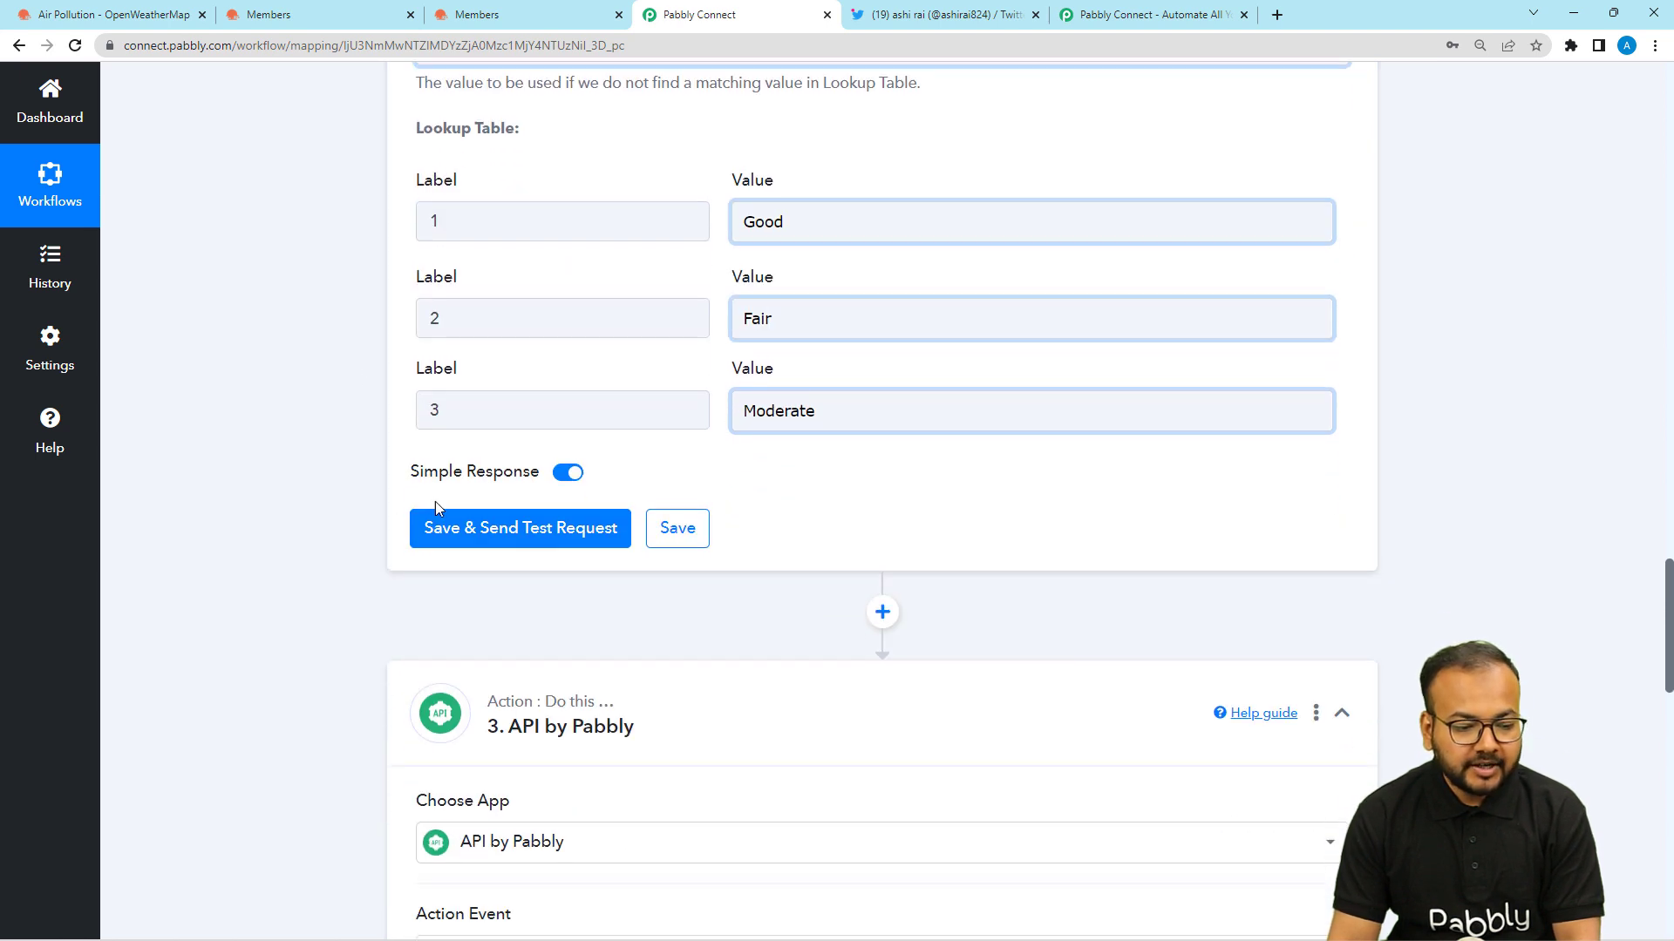
pyautogui.click(447, 527)
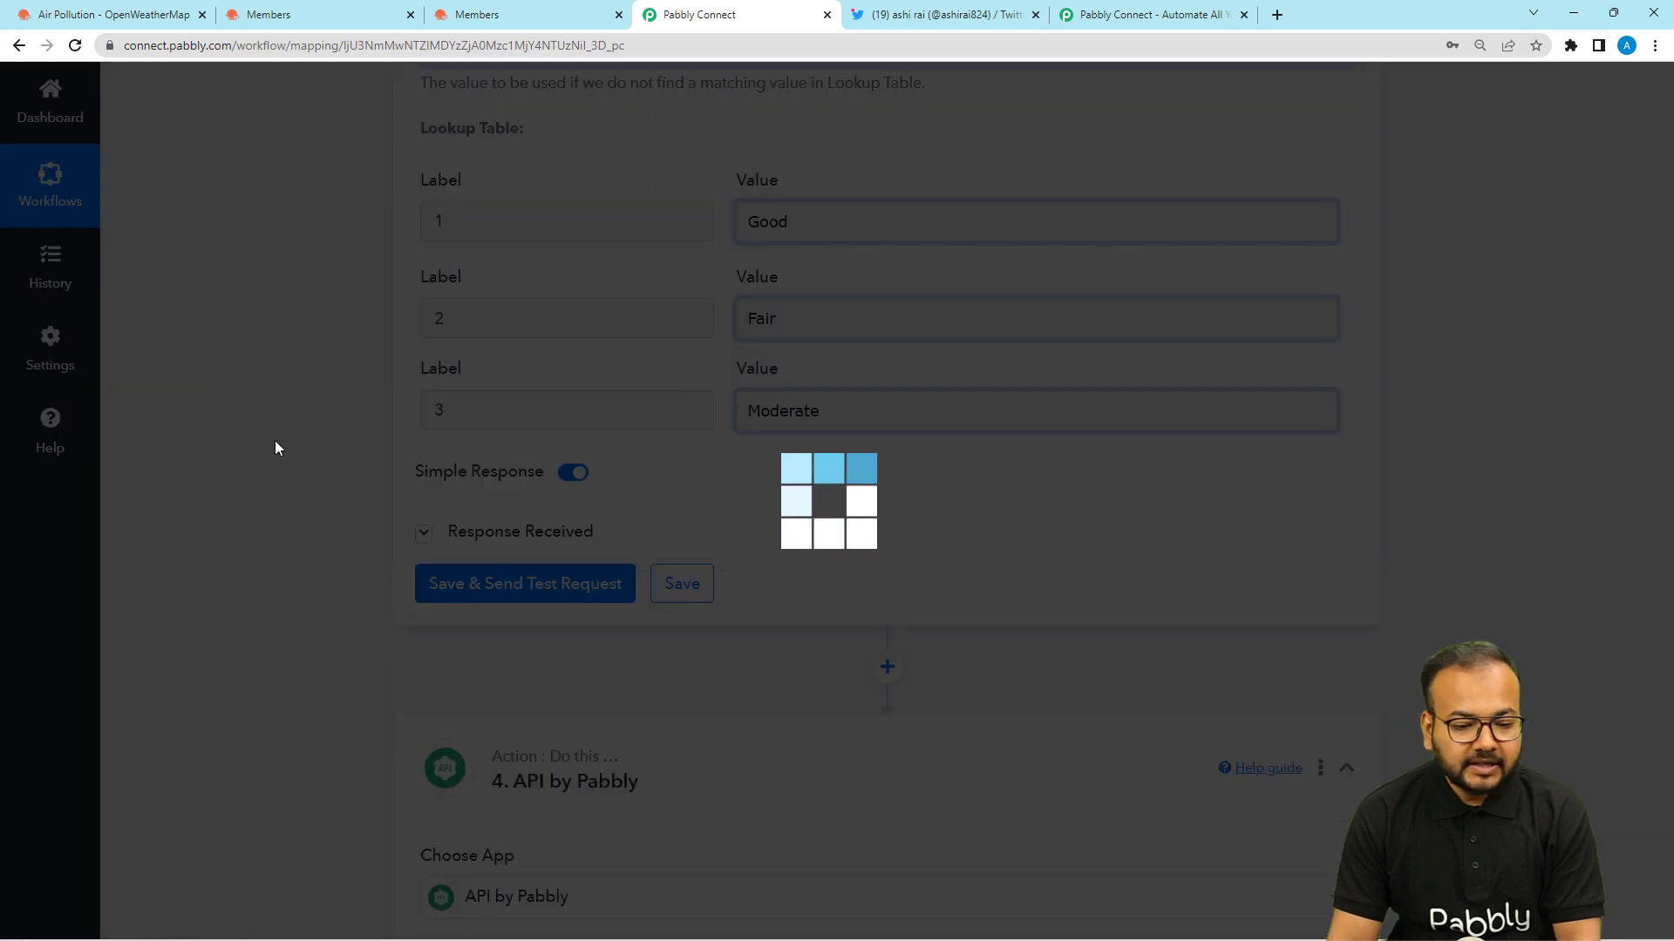
pyautogui.scroll(-2, 275, 441)
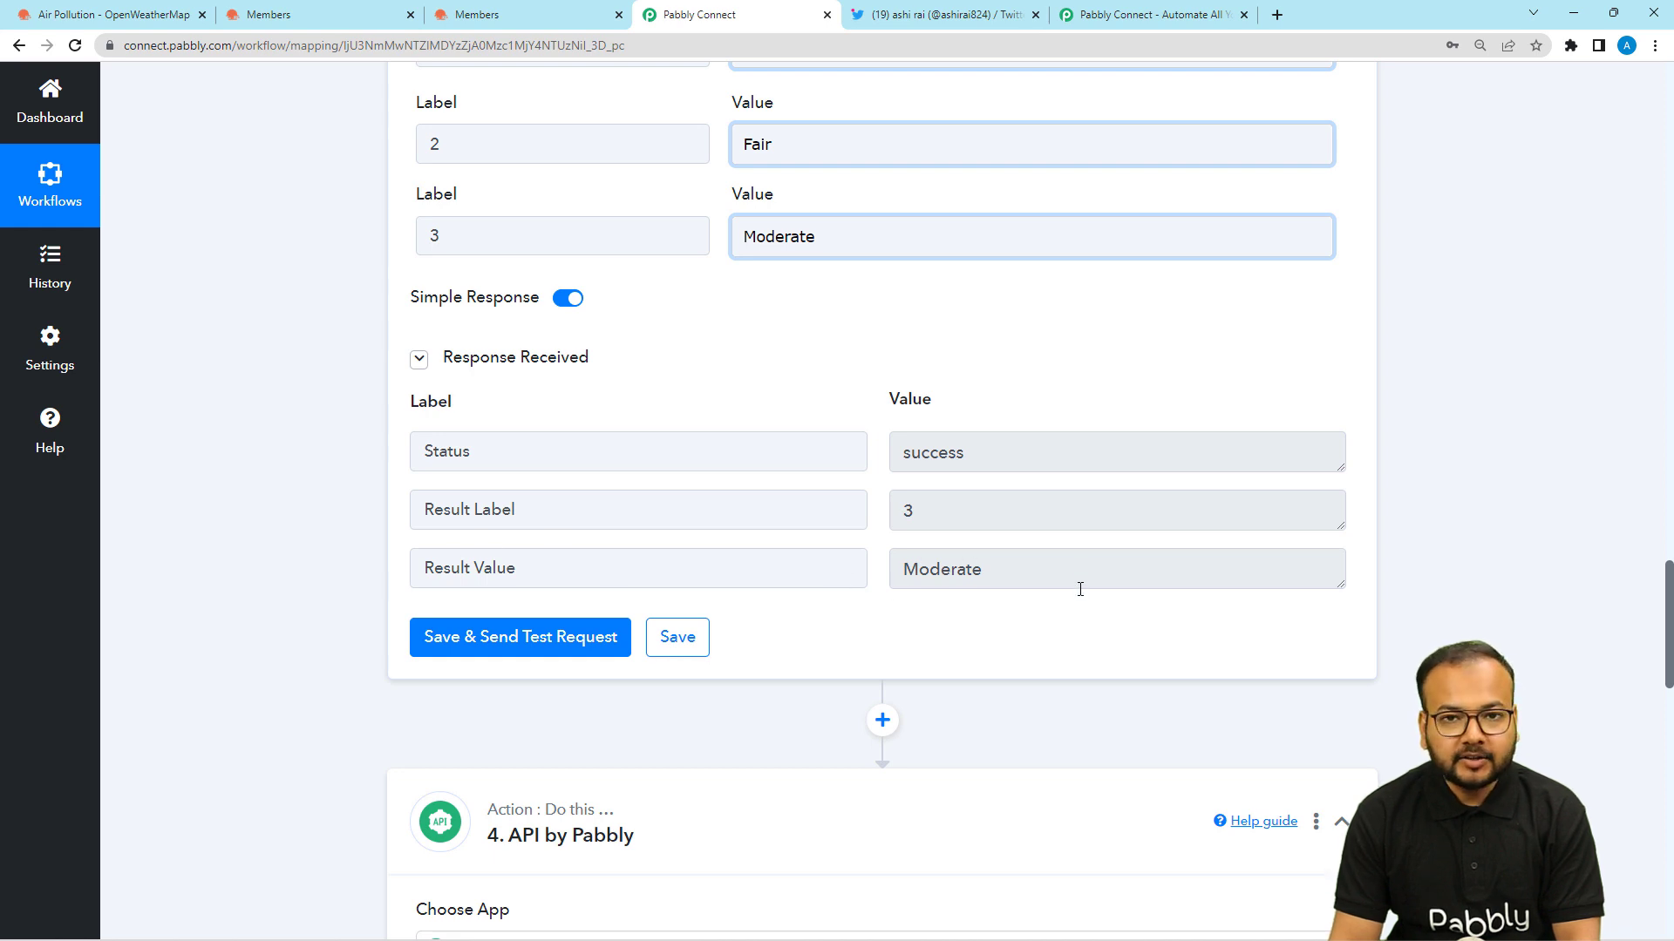
pyautogui.scroll(-4, 295, 437)
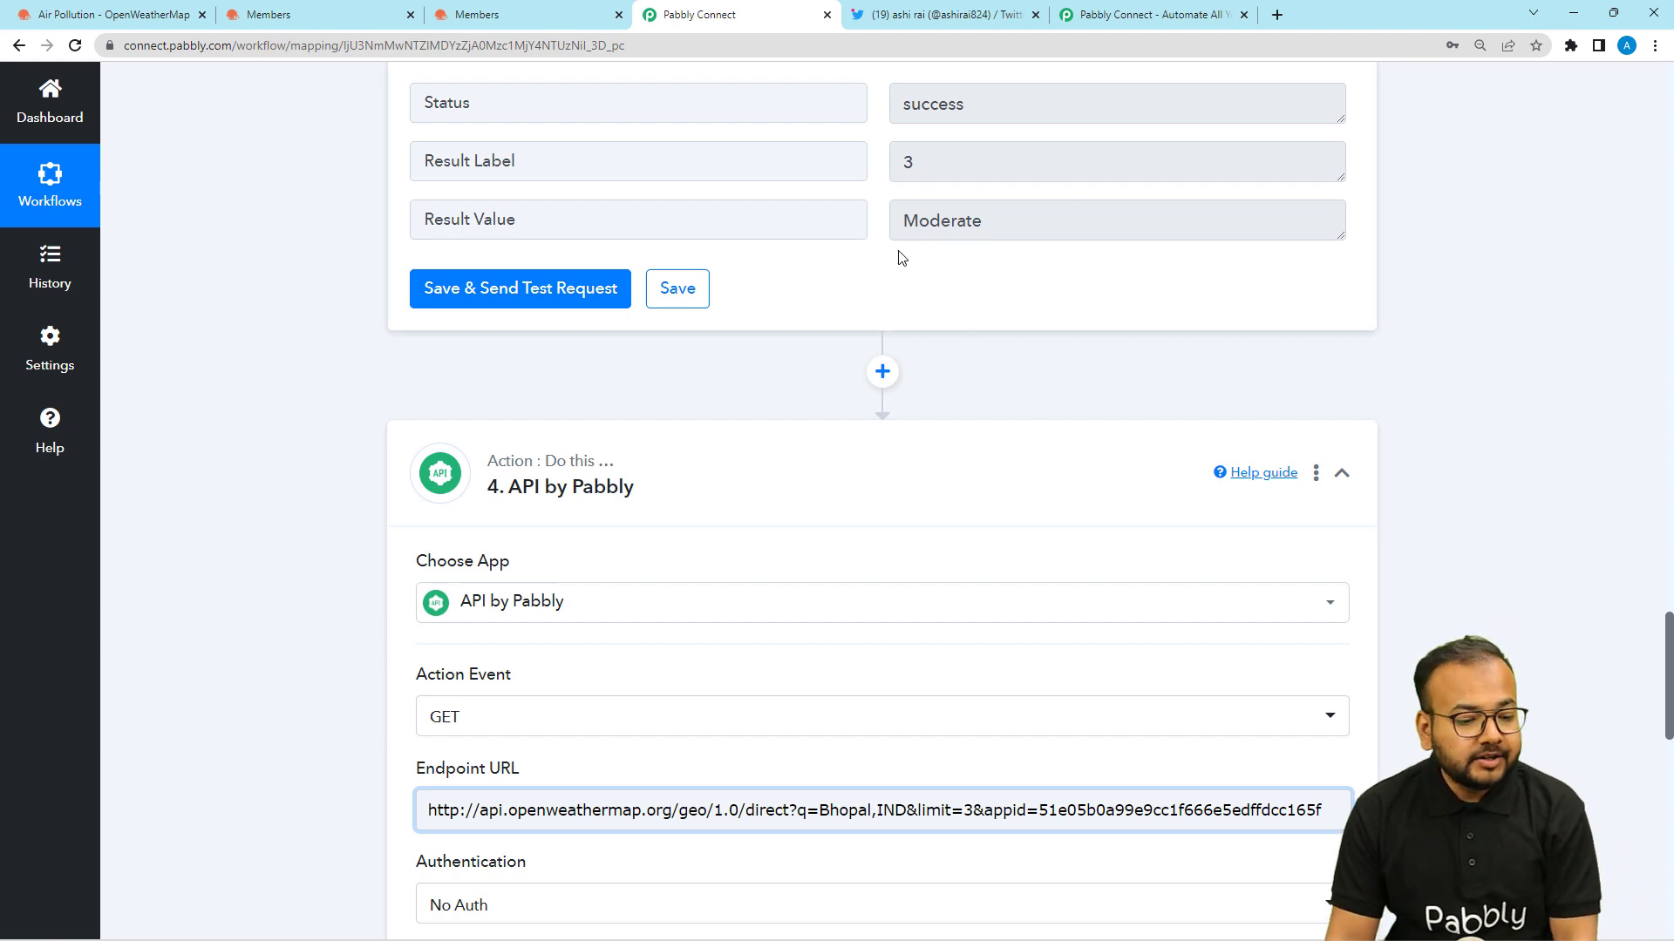
pyautogui.scroll(-1, 558, 423)
pyautogui.scroll(-2, 586, 440)
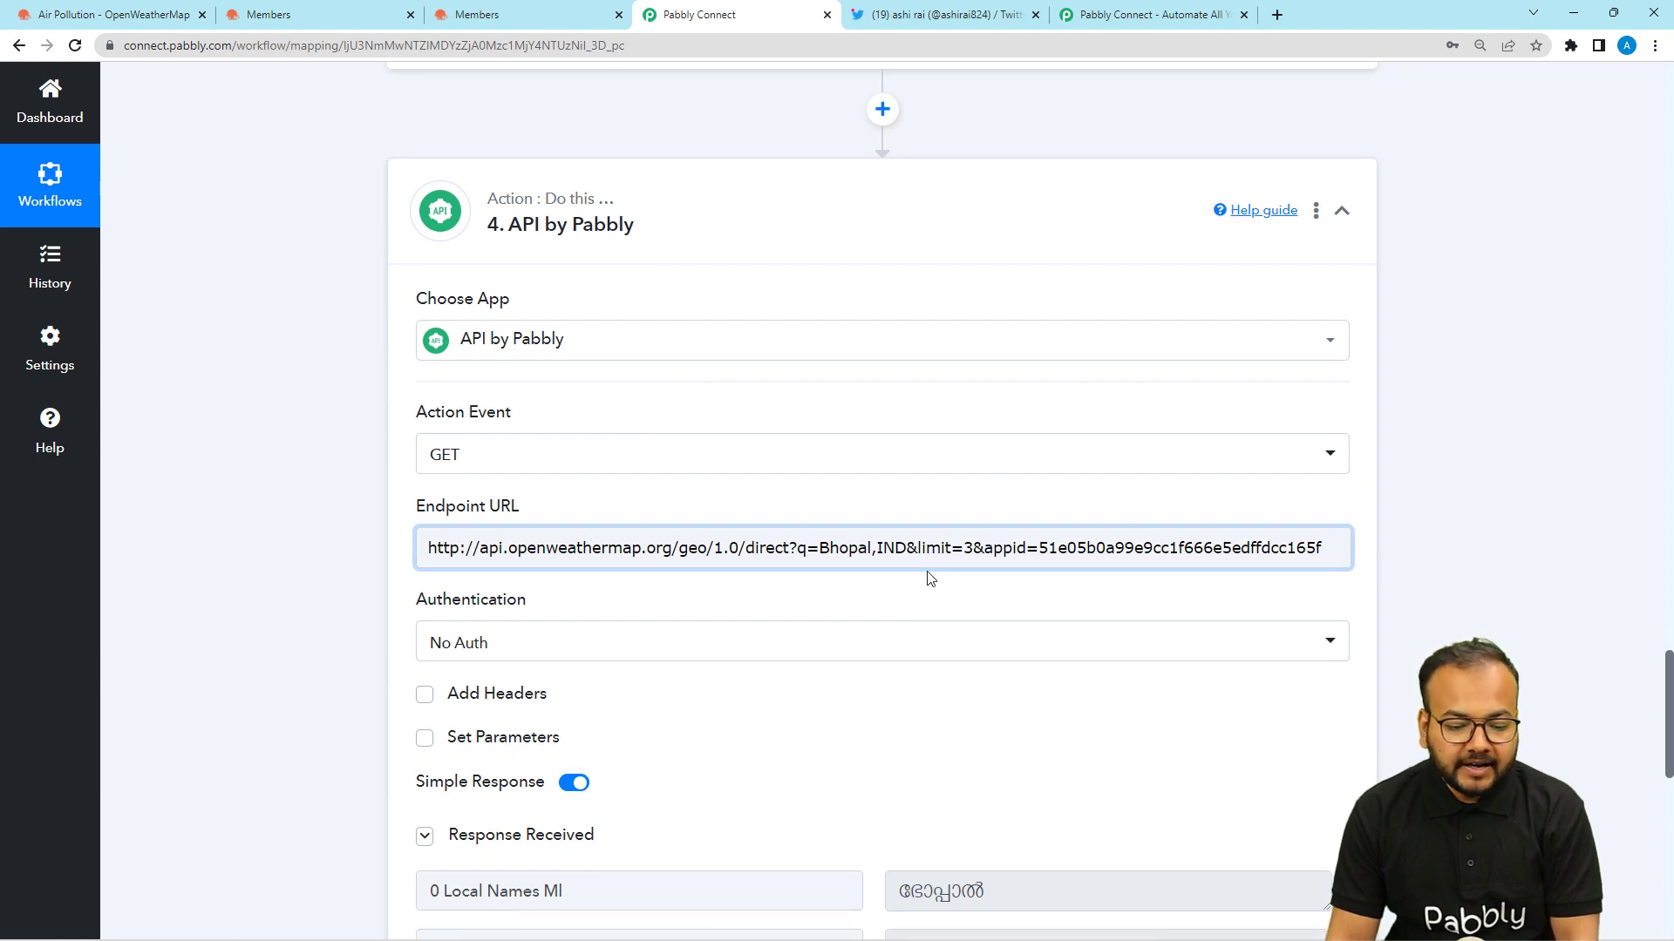
# Delete the leftover fourth step, API by Pabbly, that follows the Lookup Table, and confirm the deletion
pyautogui.scroll(-3, 930, 579)
pyautogui.scroll(4, 930, 579)
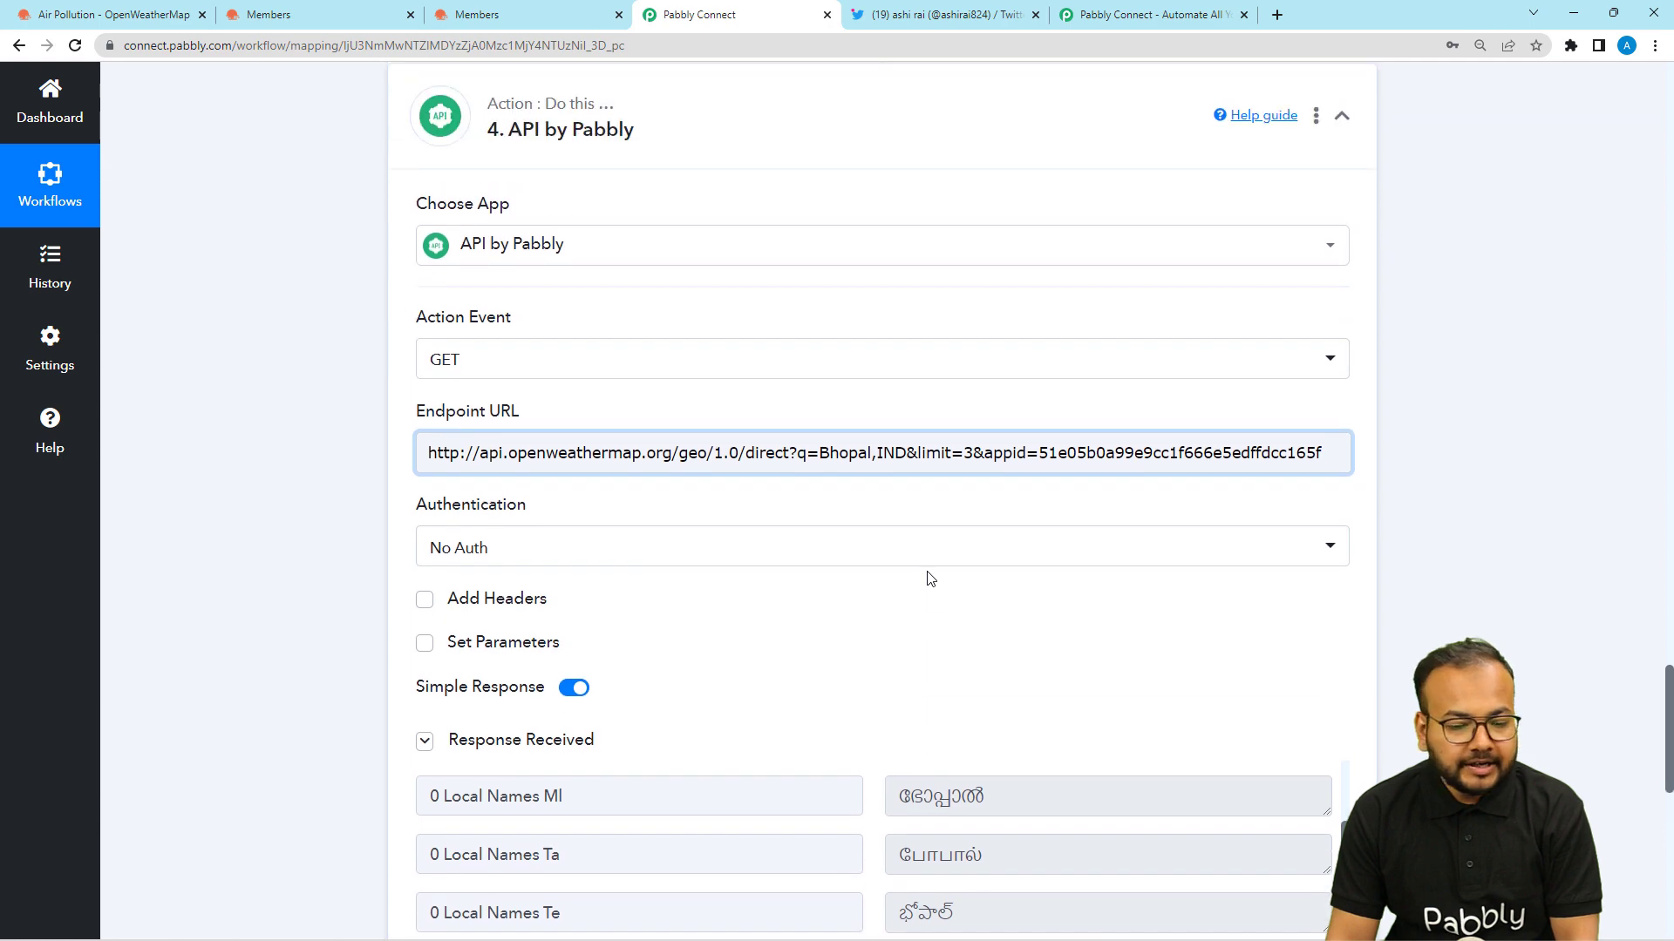
pyautogui.scroll(15, 950, 353)
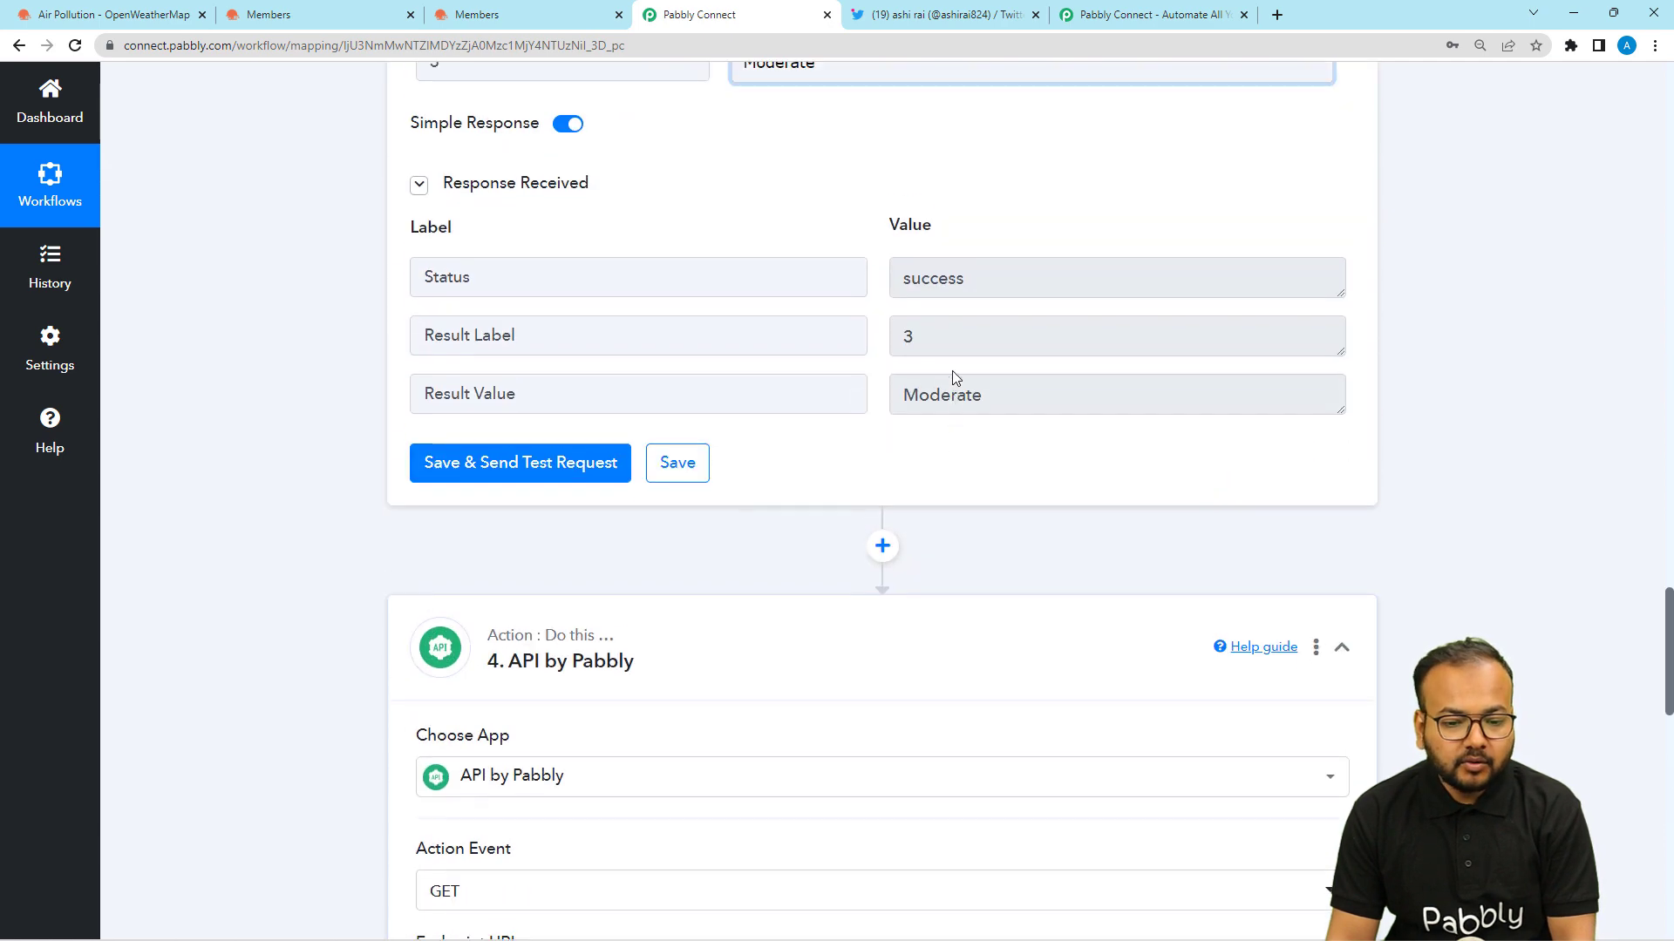
pyautogui.scroll(12, 957, 403)
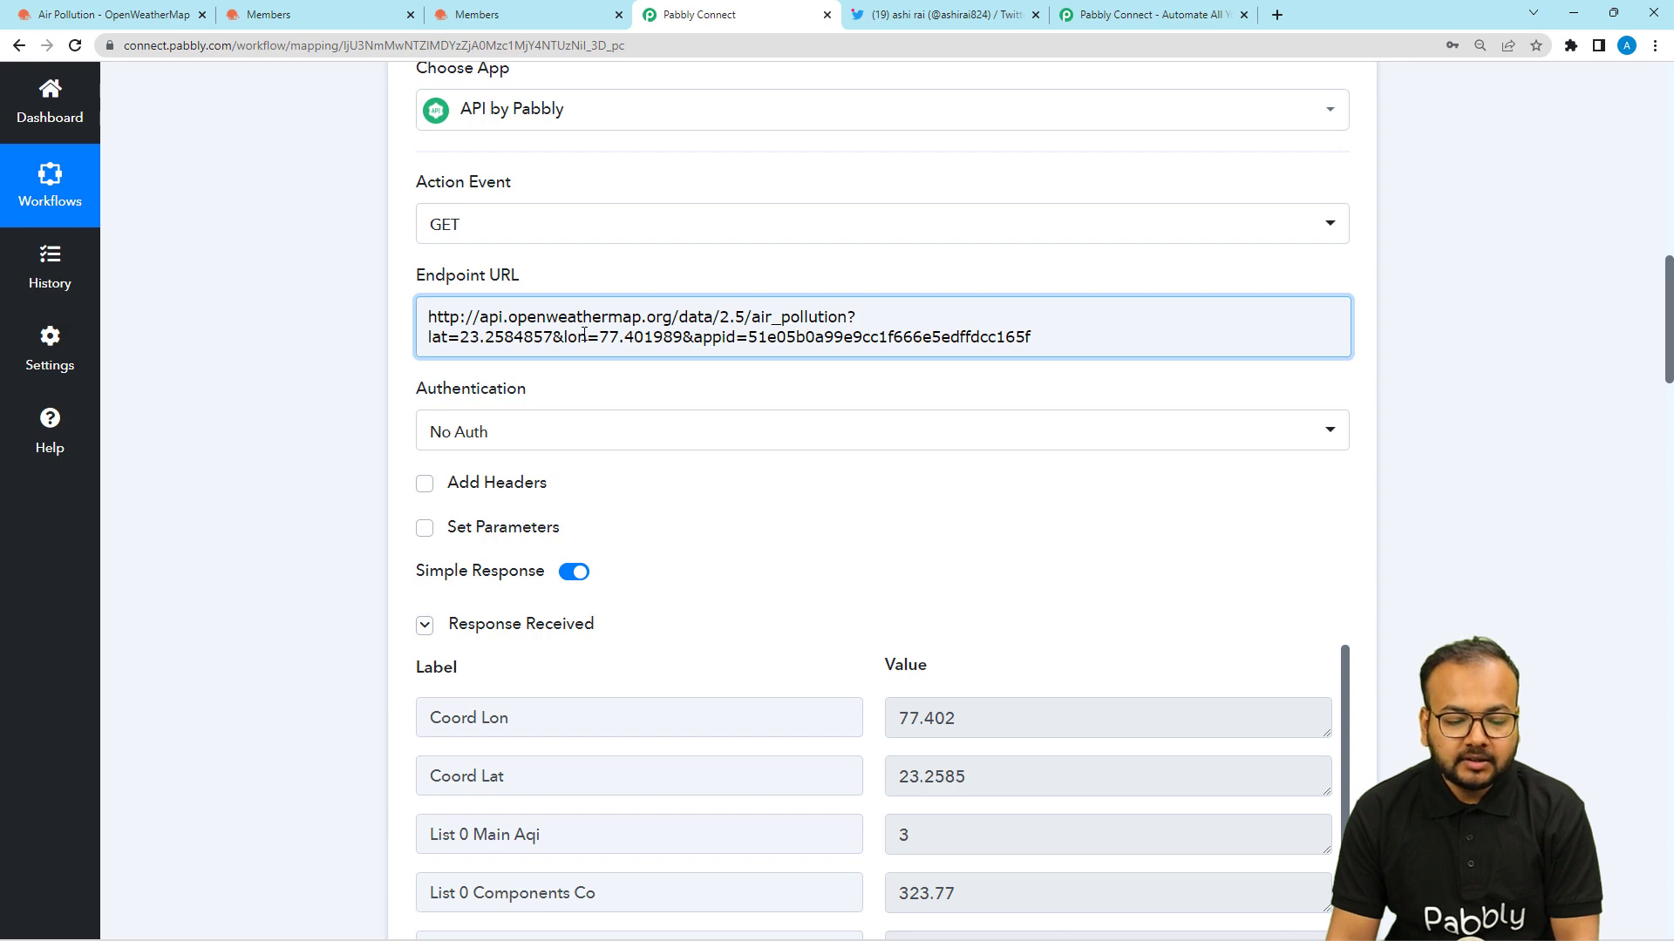
pyautogui.scroll(-20, 275, 366)
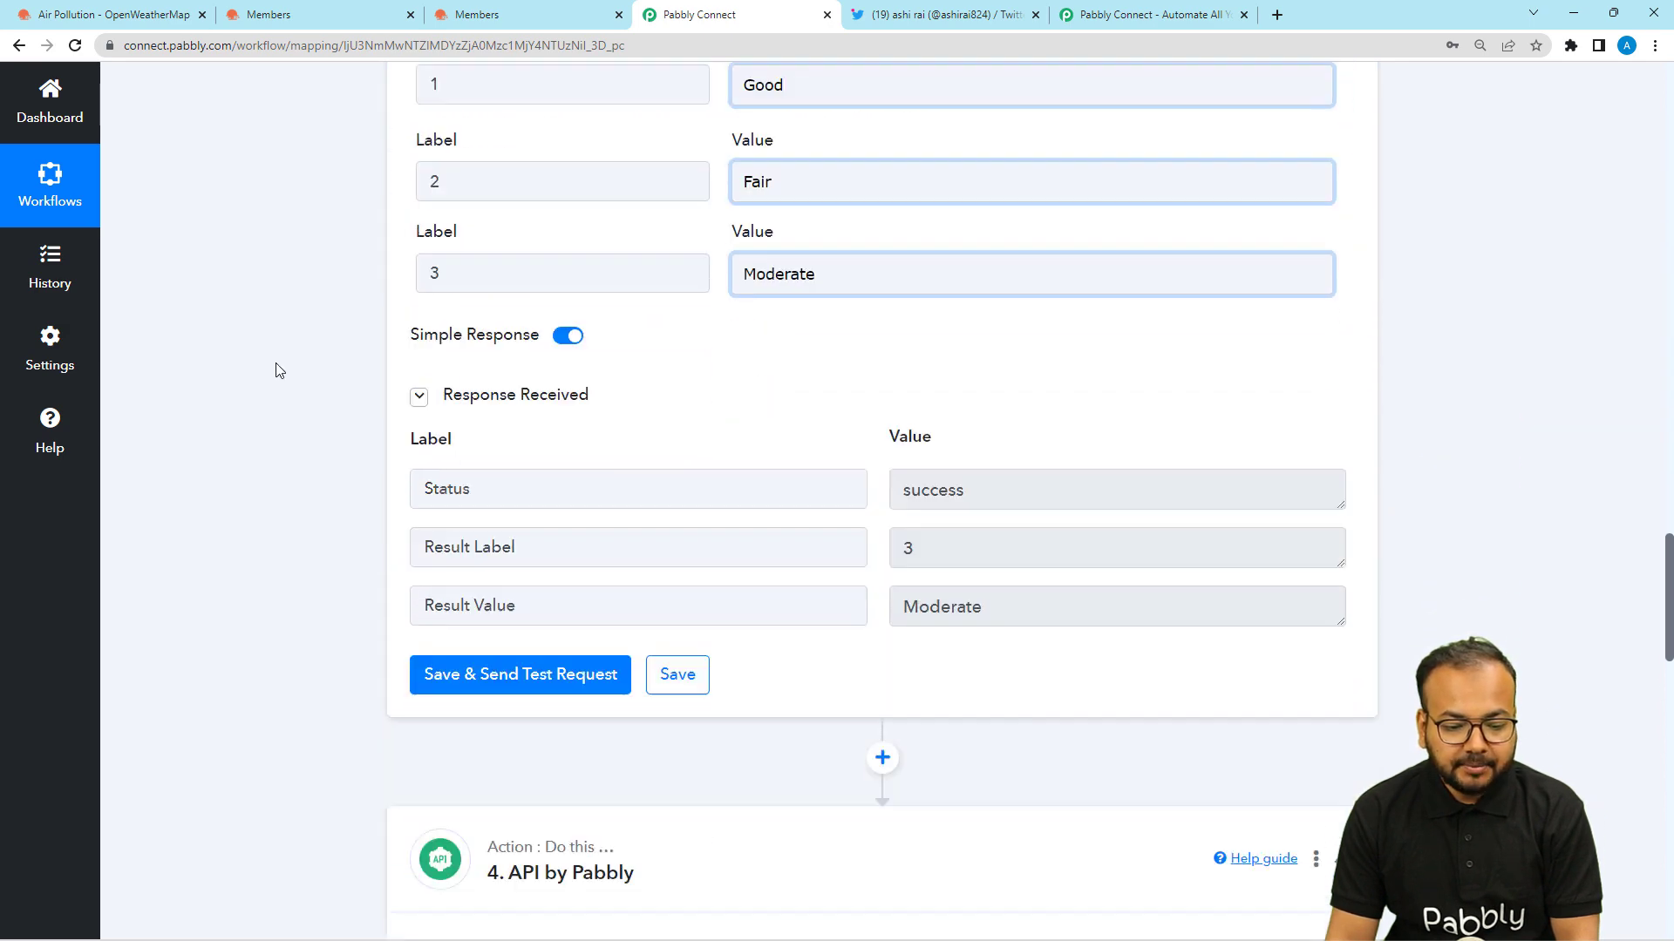
pyautogui.scroll(-5, 275, 371)
pyautogui.click(1315, 384)
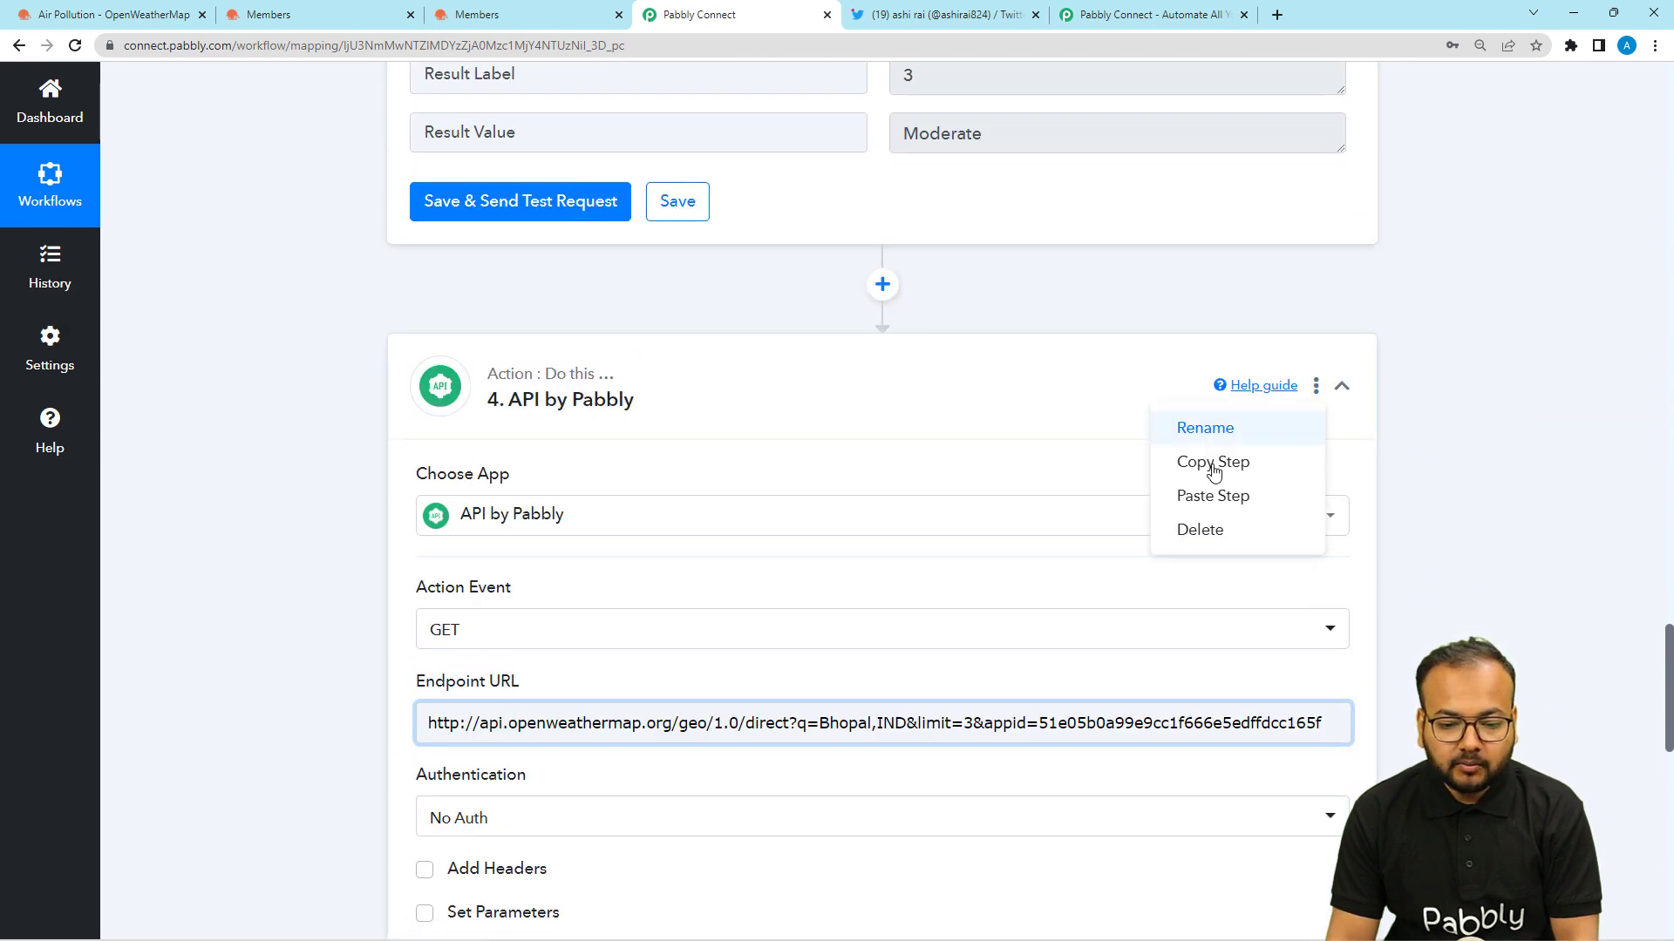
pyautogui.click(1211, 532)
pyautogui.click(803, 598)
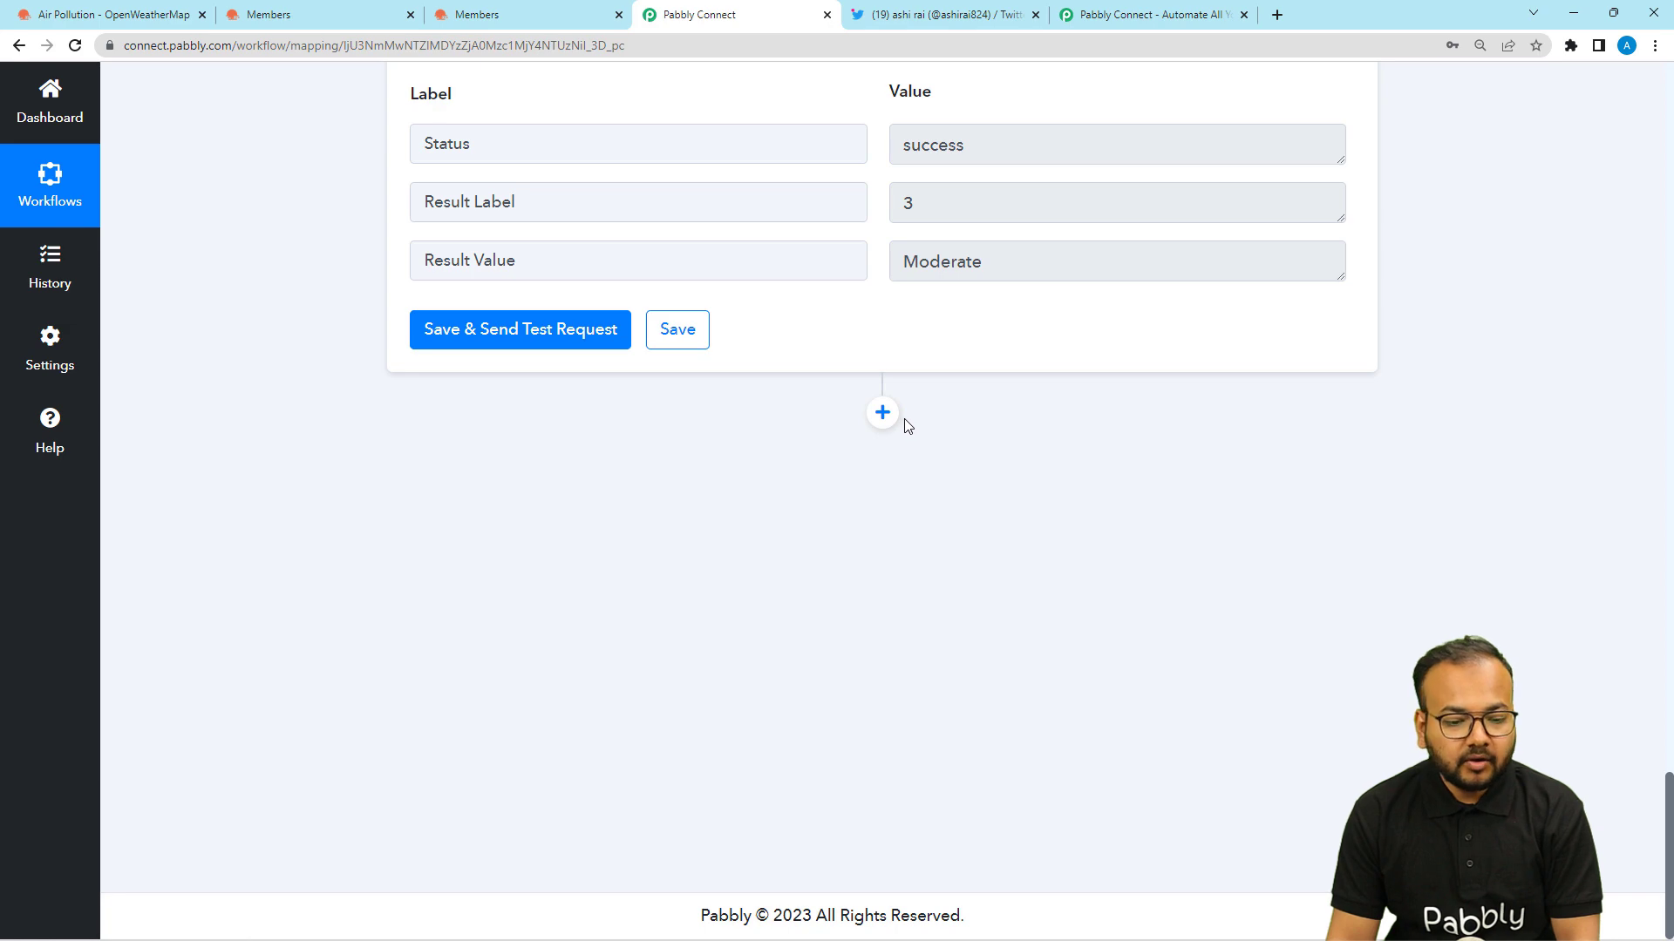
# Add an action step after the Lookup Table using the Twitter app with the Create Tweet action event
pyautogui.click(881, 414)
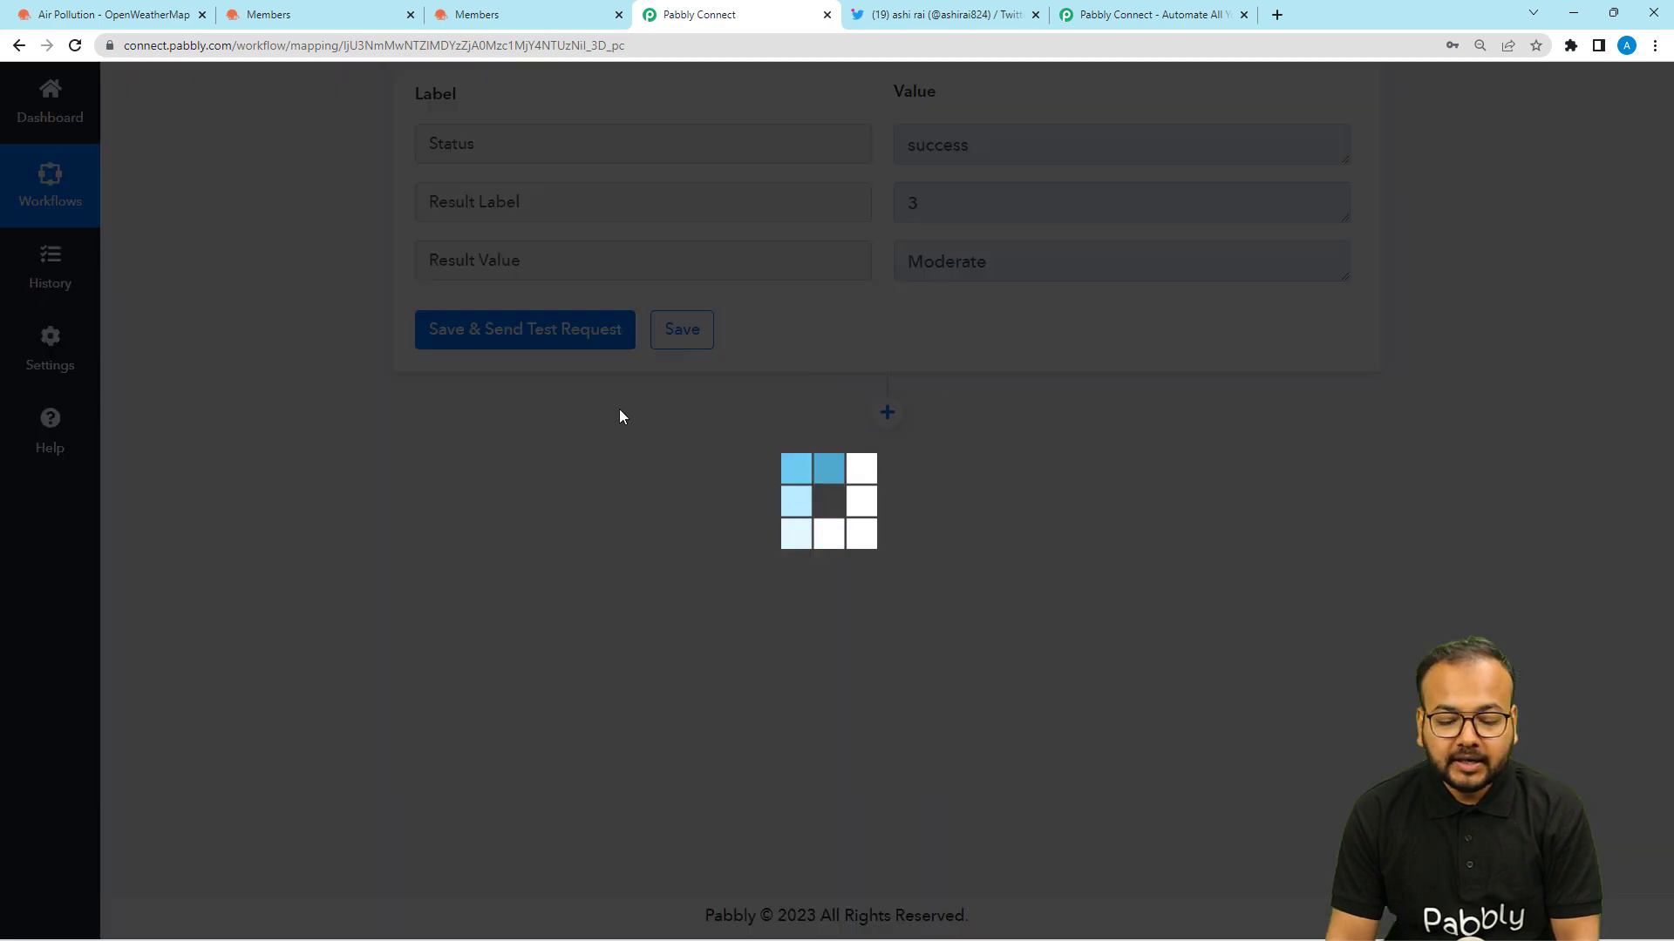
pyautogui.scroll(-3, 368, 417)
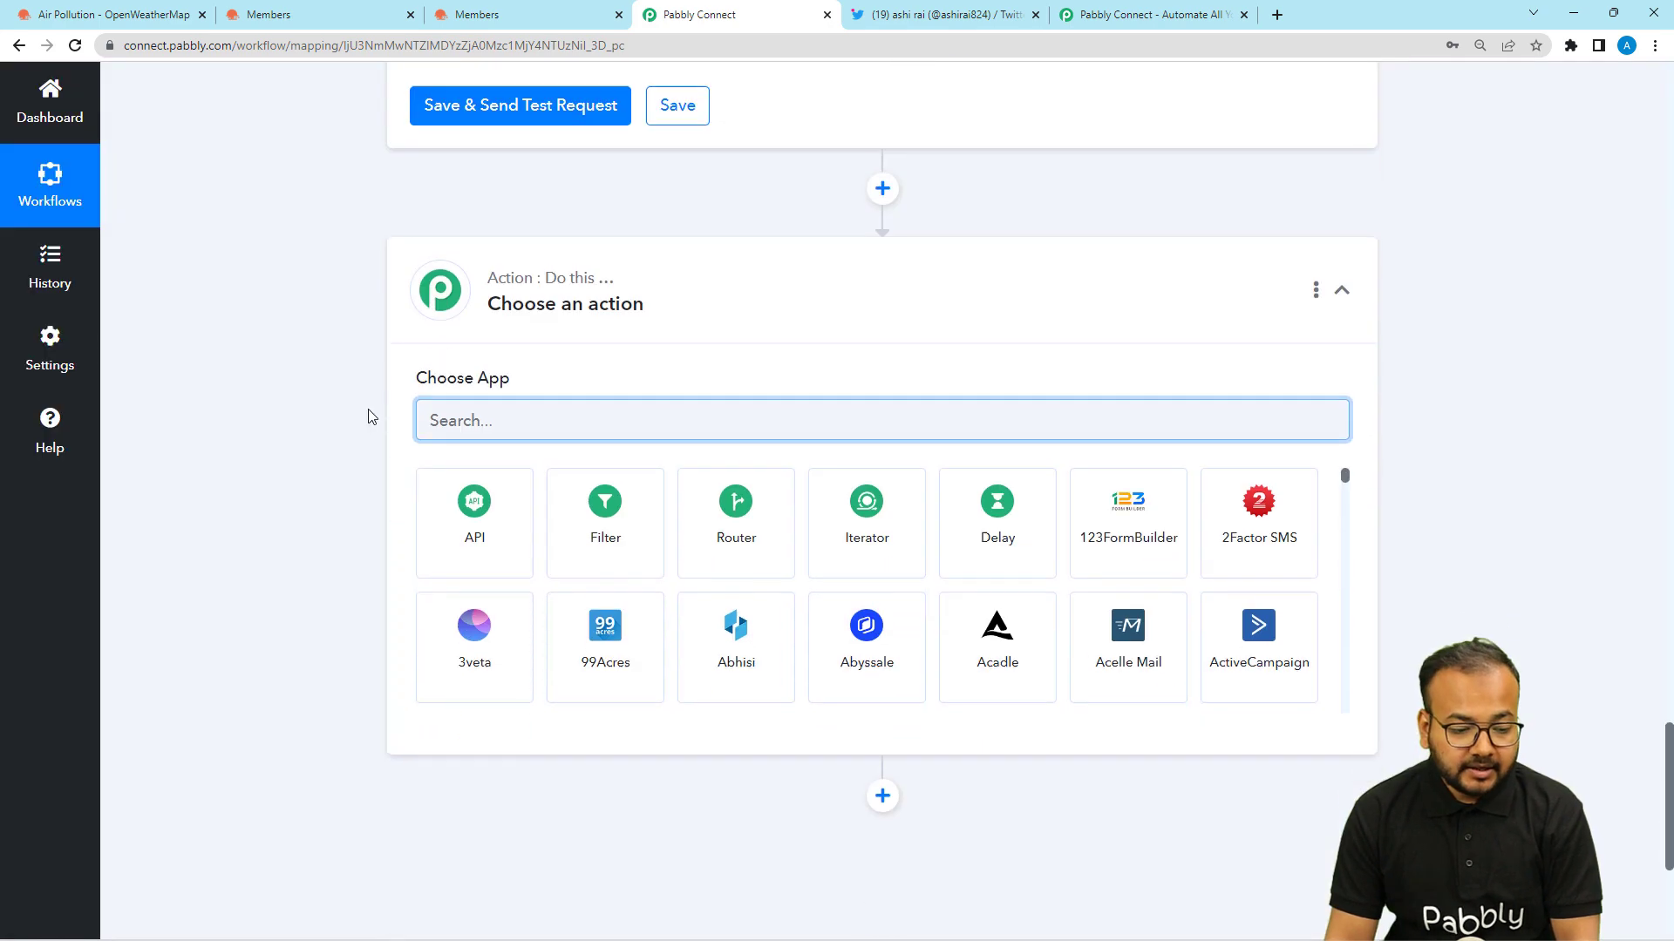
pyautogui.write('twi')
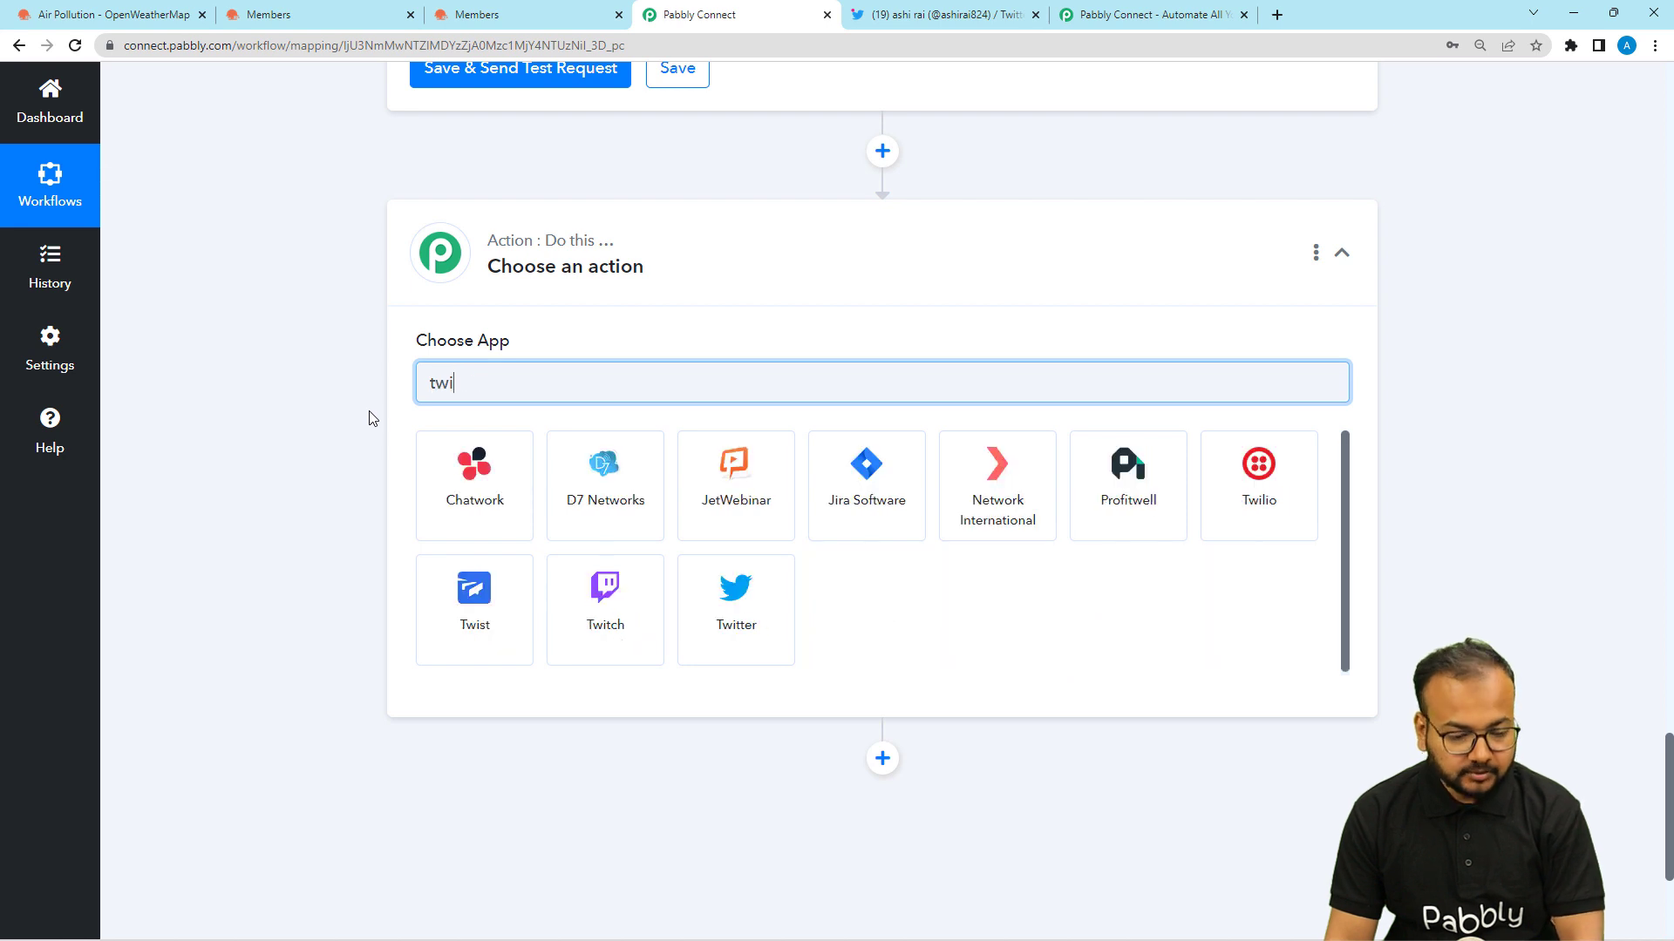
pyautogui.click(859, 501)
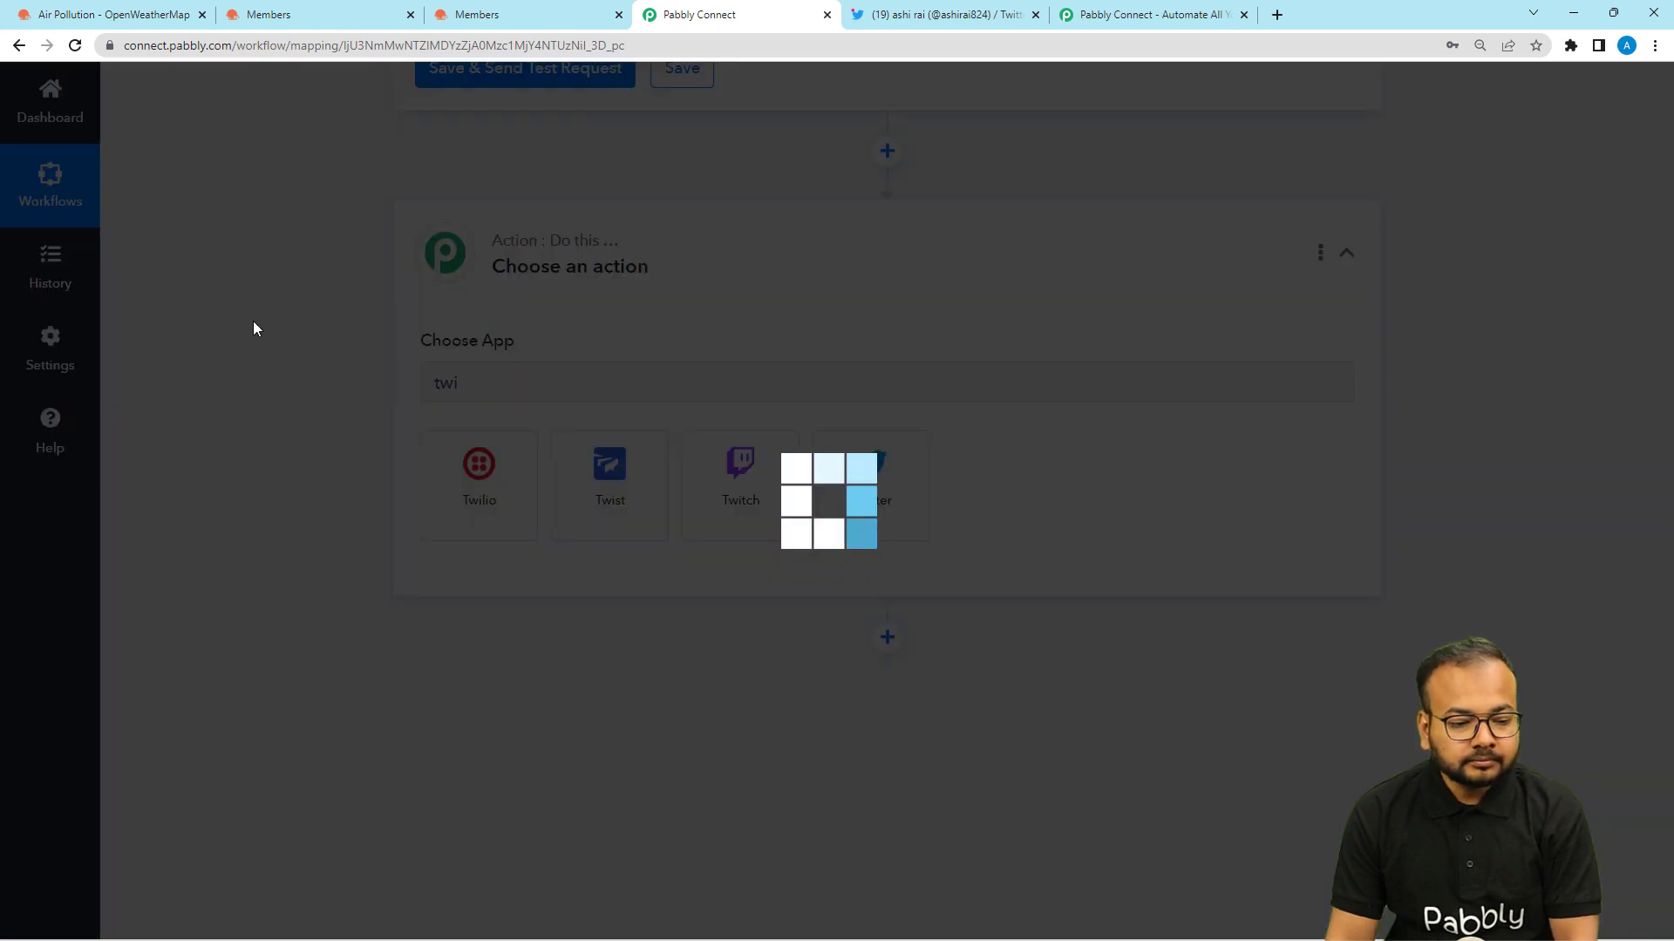
pyautogui.scroll(-2, 253, 327)
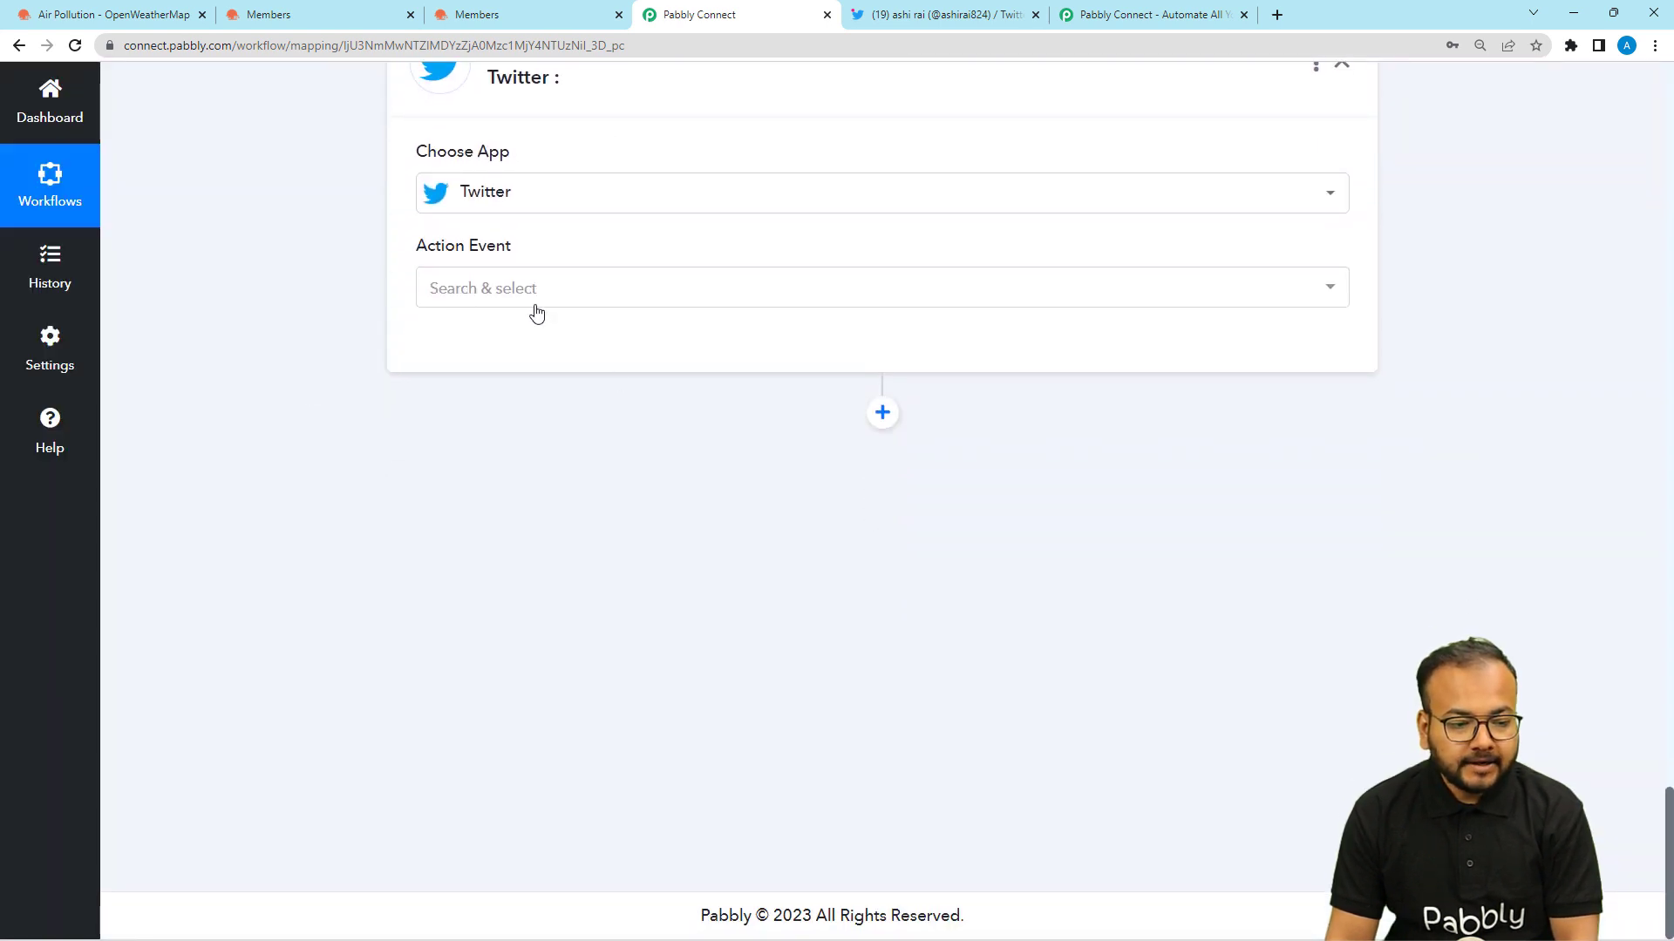
pyautogui.click(511, 301)
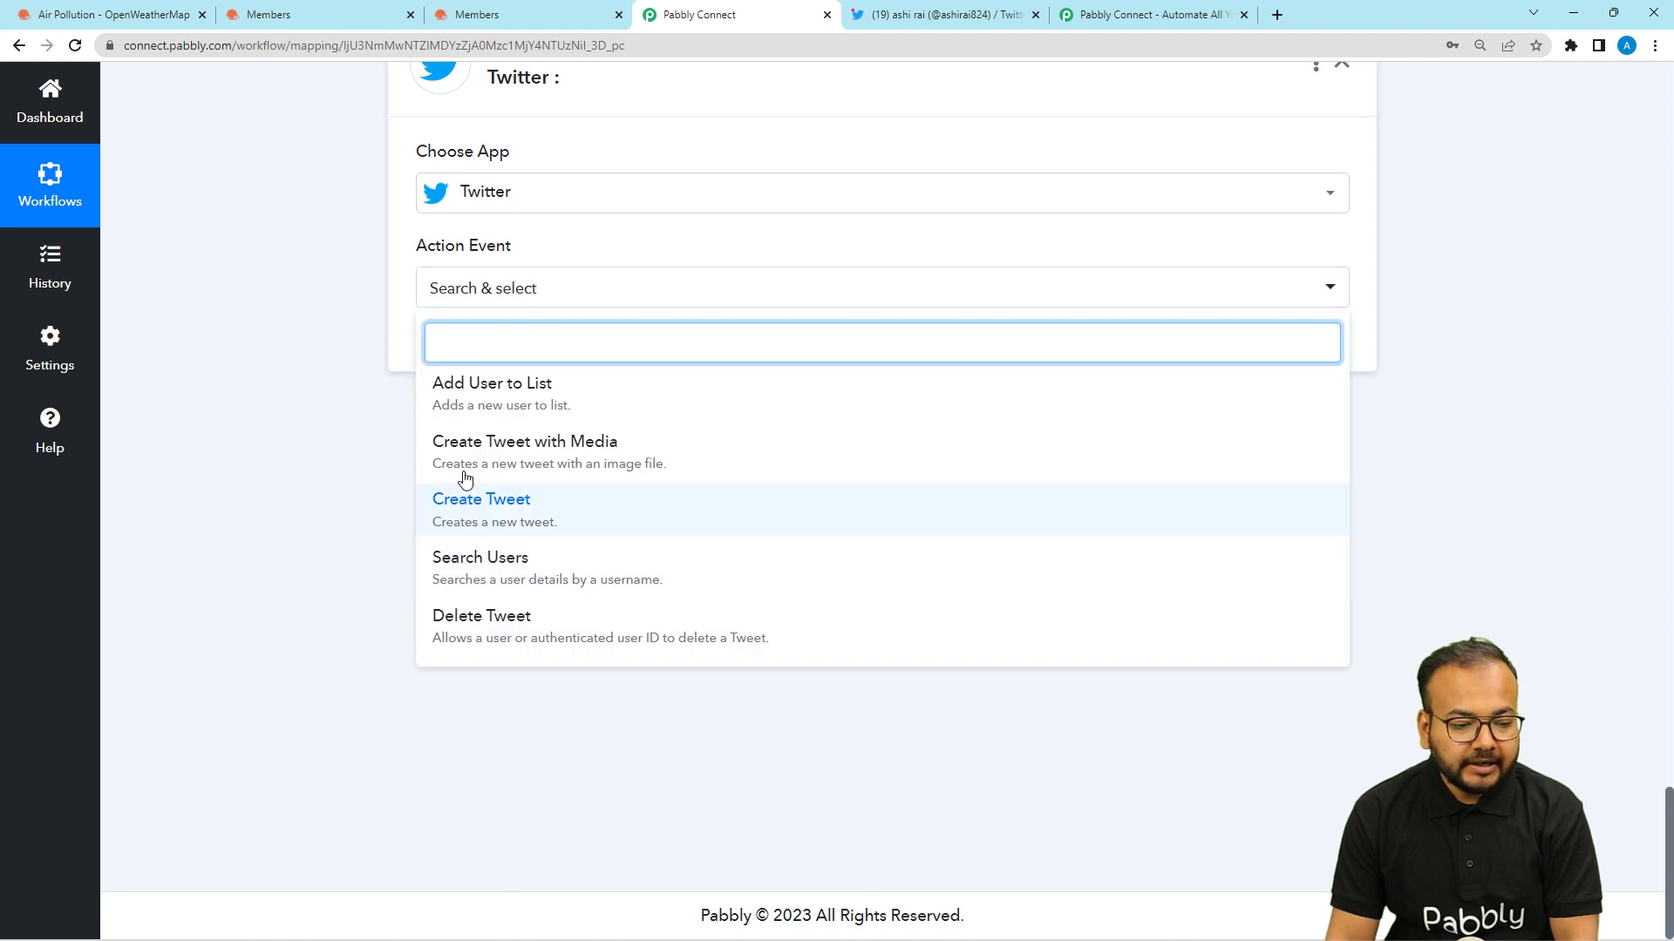
pyautogui.click(460, 509)
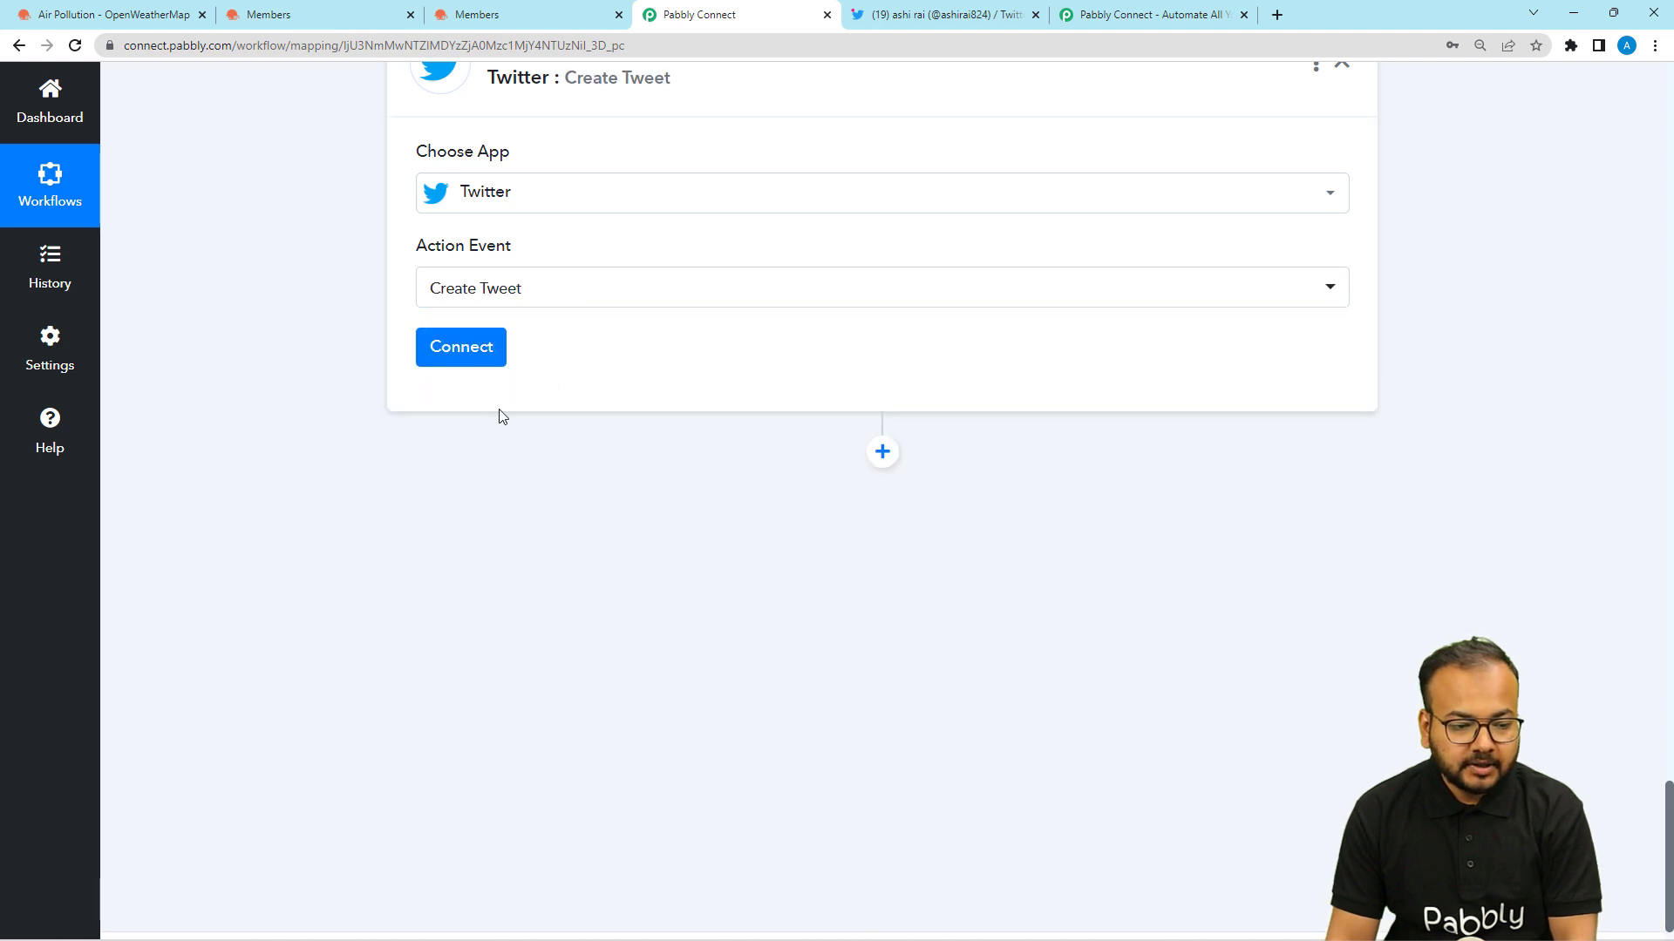
# Connect the Twitter step through a new connection and authorize Pabbly Connect to access the Twitter account
pyautogui.click(484, 346)
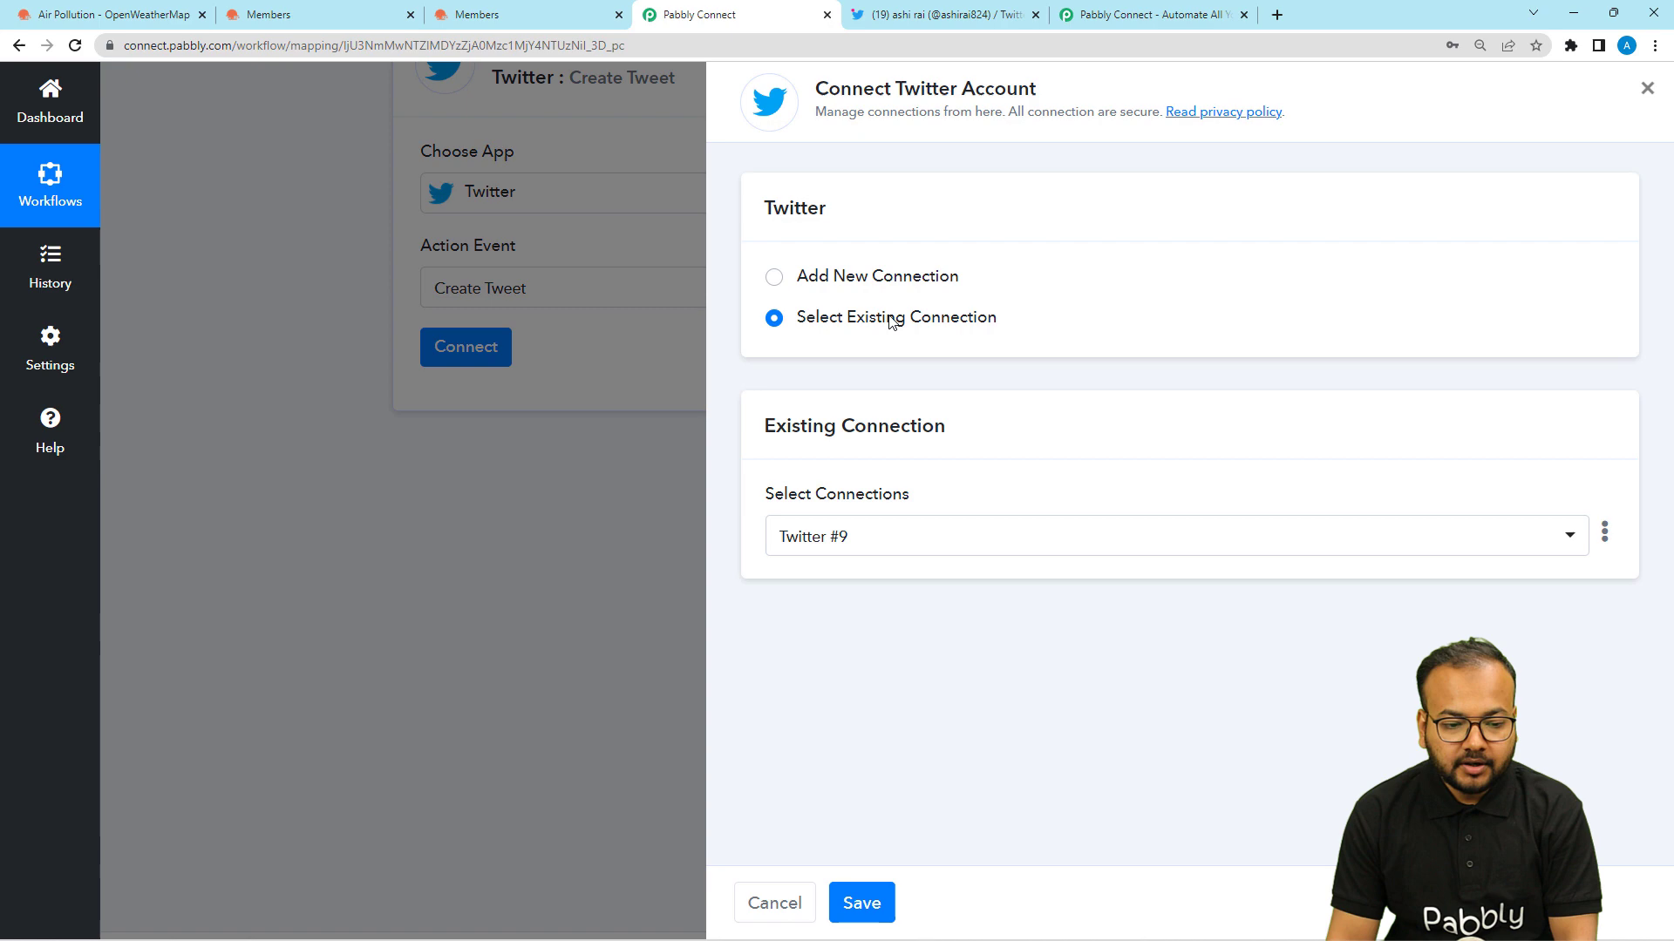
pyautogui.click(774, 277)
pyautogui.click(879, 505)
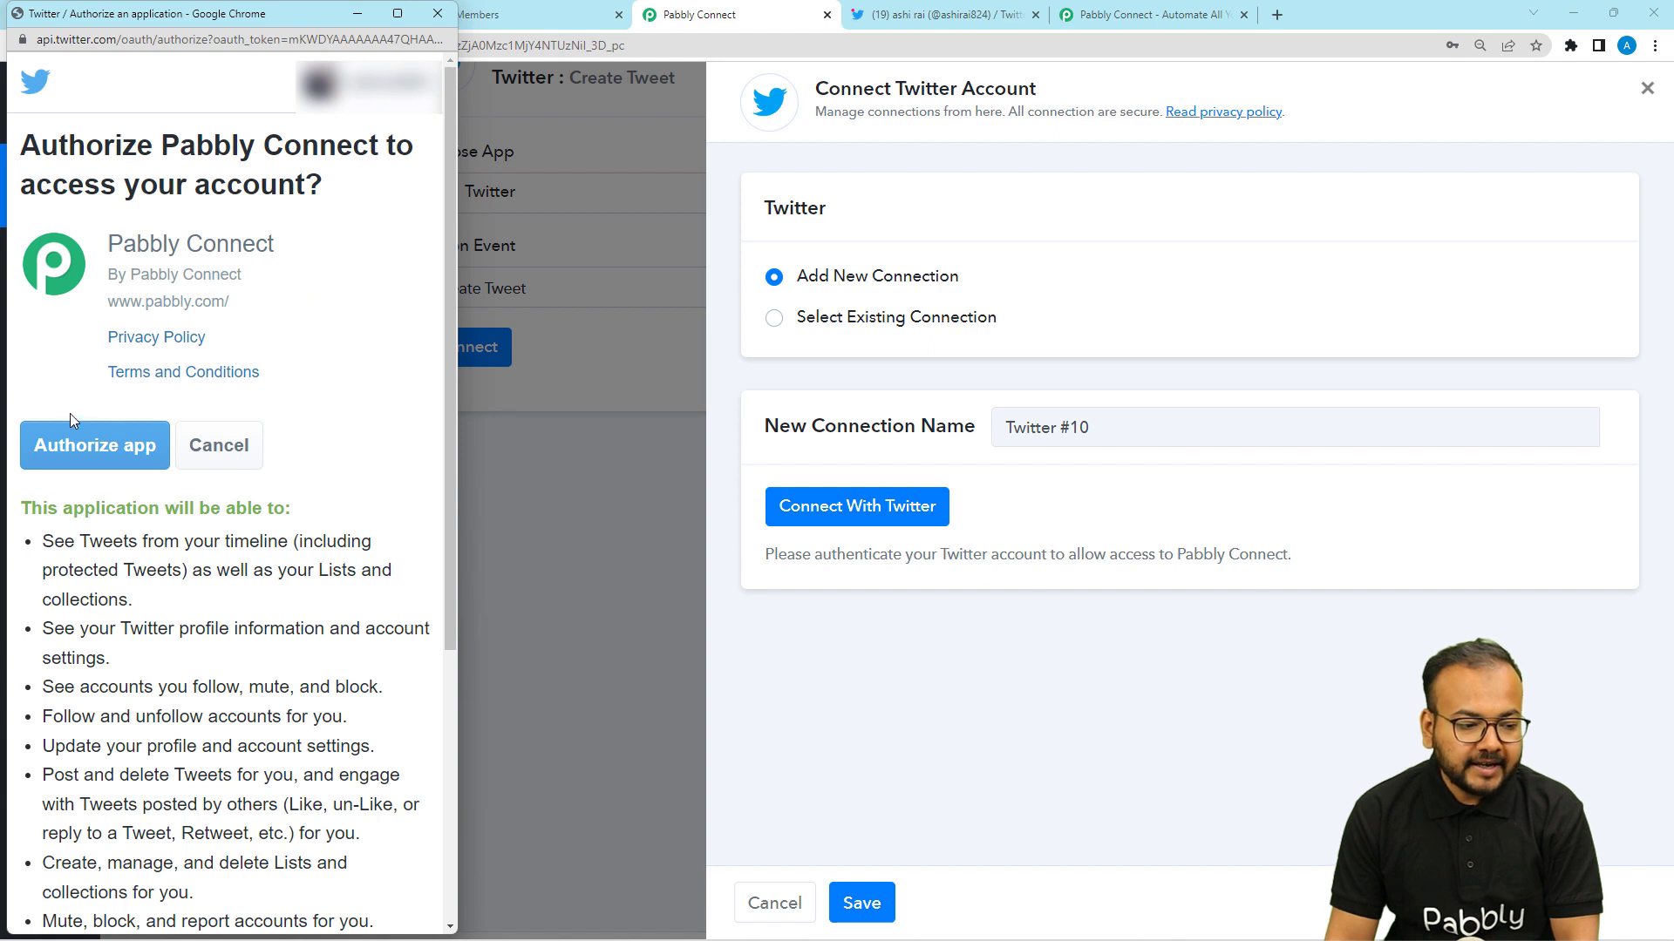
pyautogui.click(96, 446)
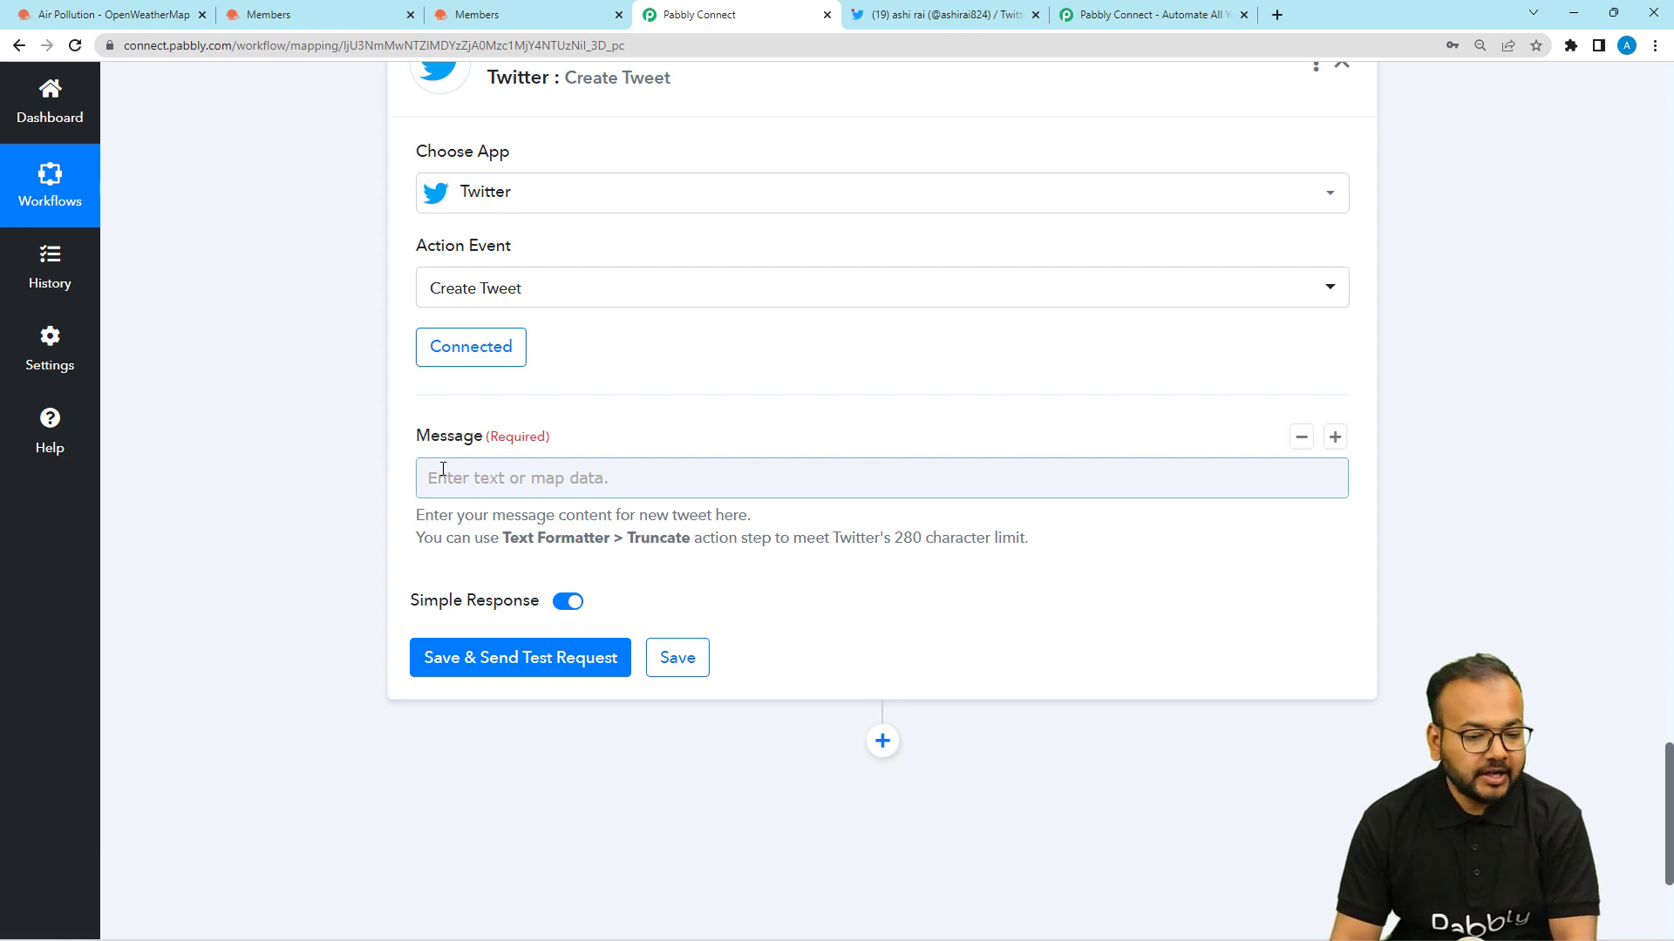
# Compose the tweet message "Good morning folks! Today's air quality of Bhopal is" followed by the mapped Lookup Table Result Value
pyautogui.click(485, 480)
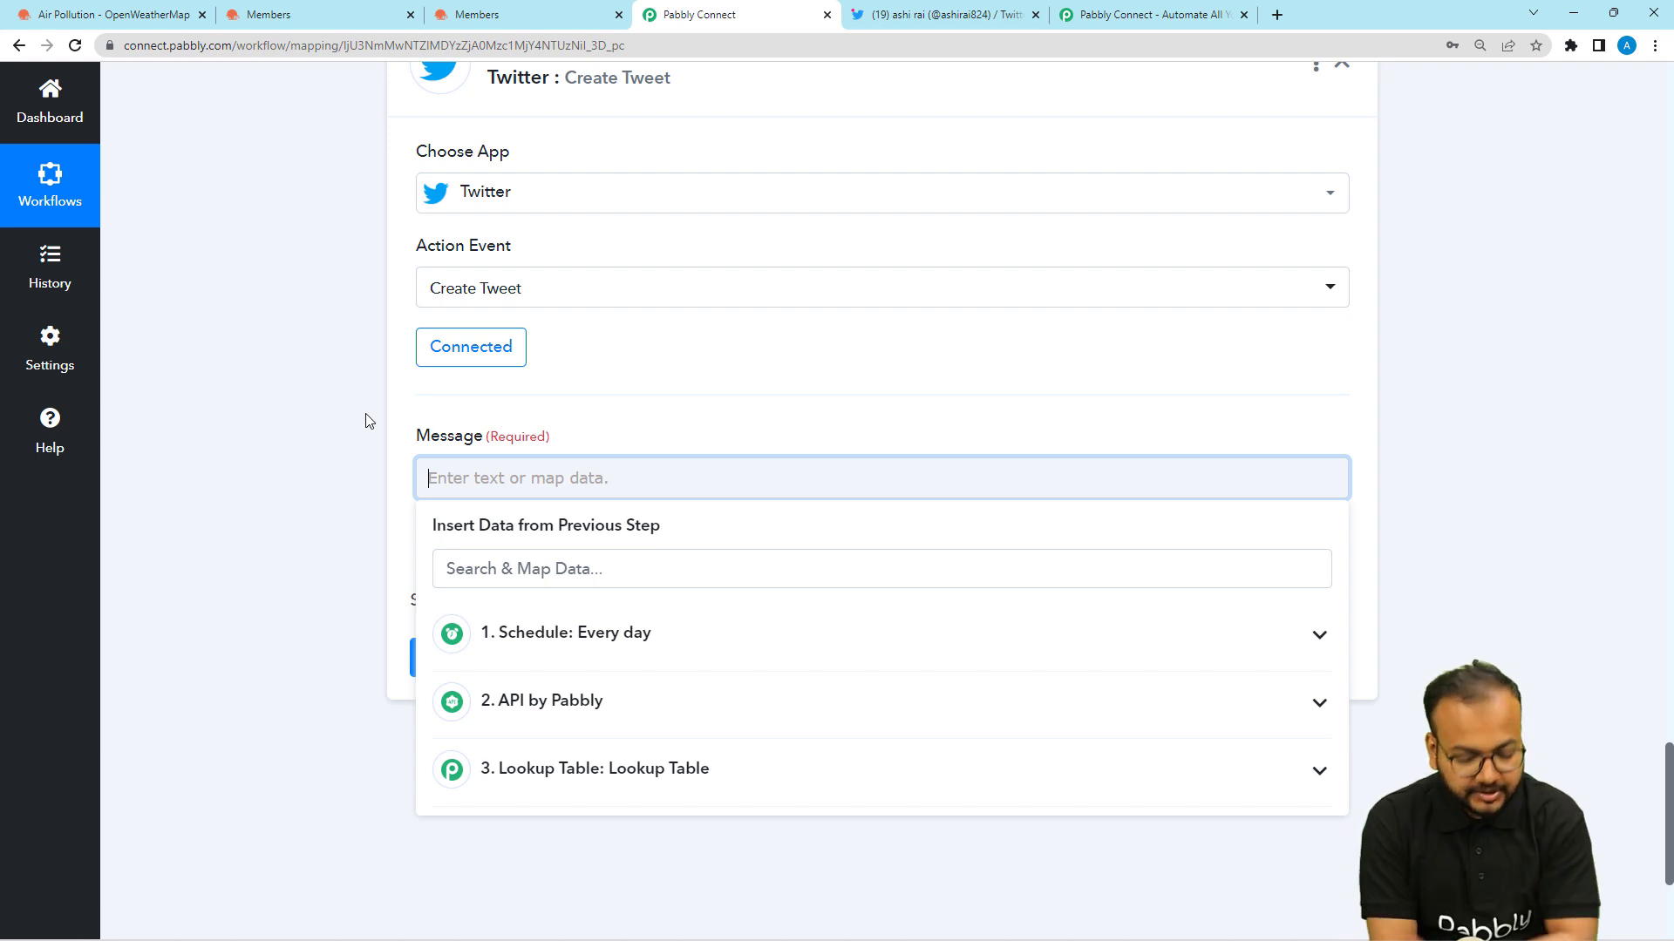
pyautogui.write('Good mor')
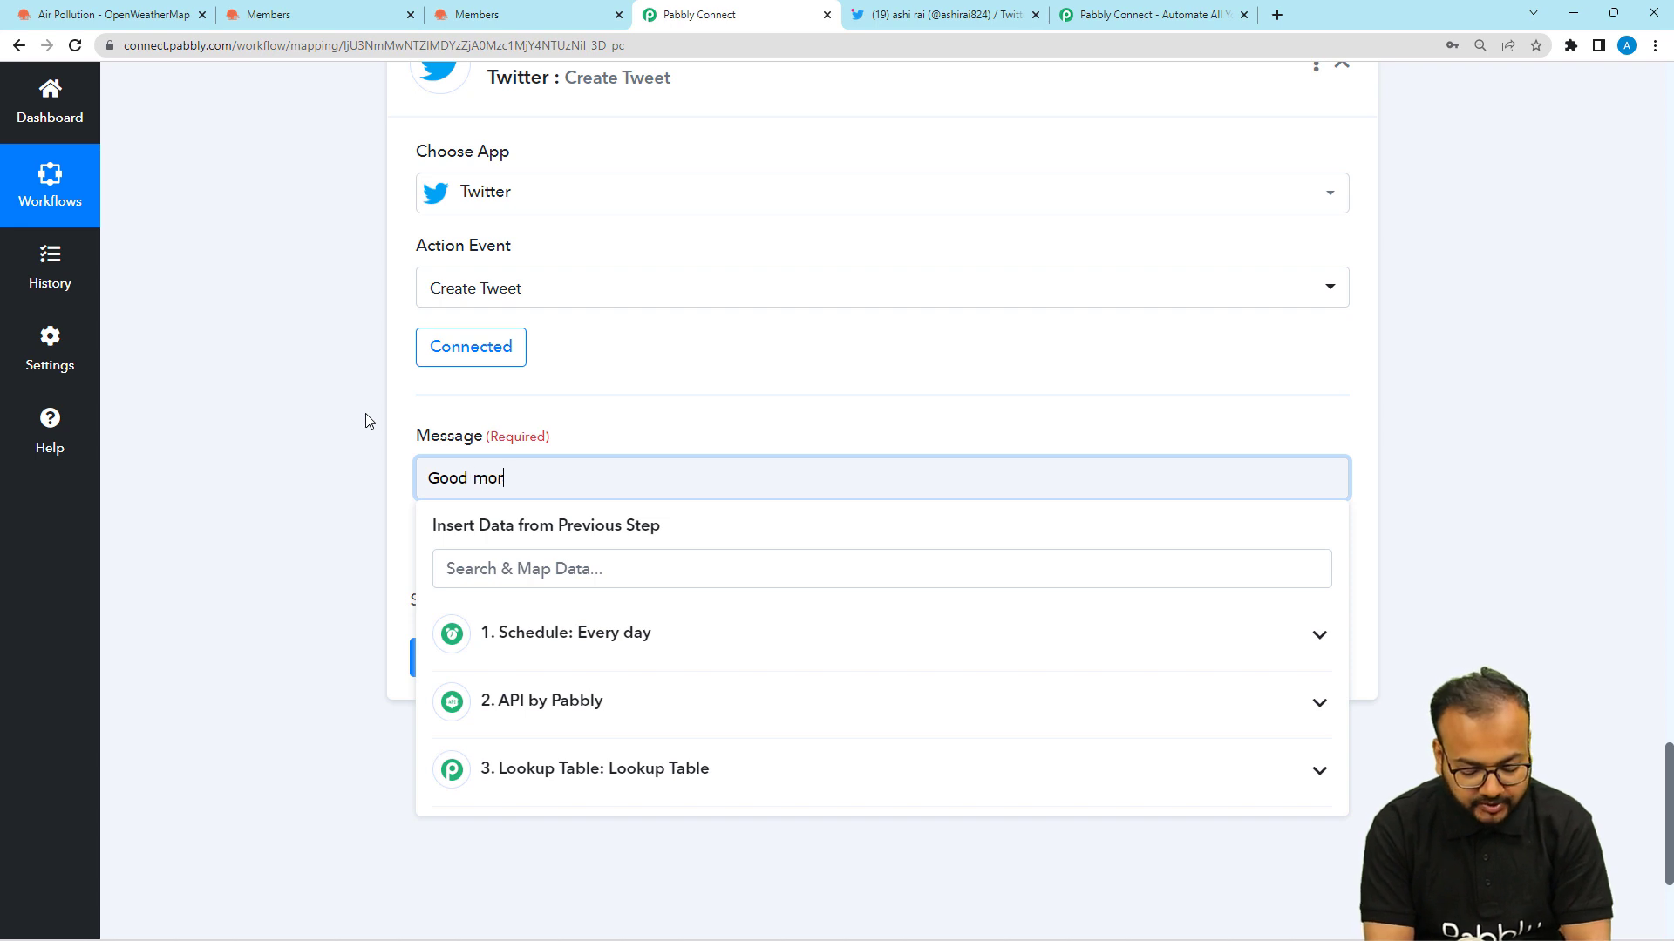
pyautogui.write('ni')
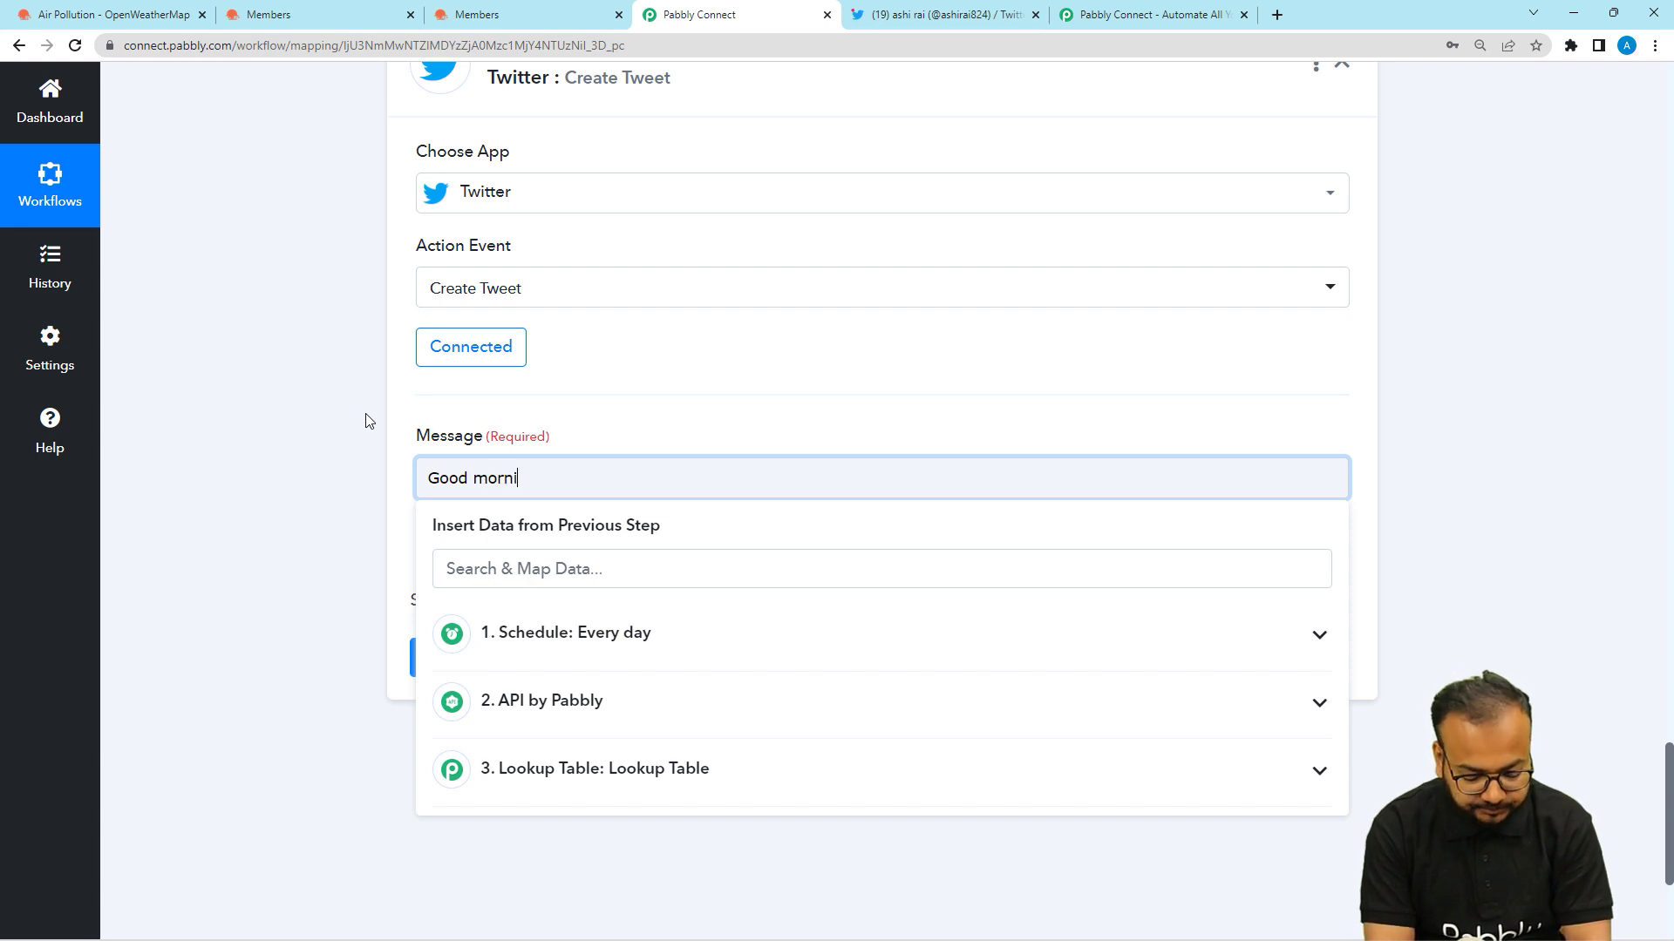
pyautogui.write('ng folks!')
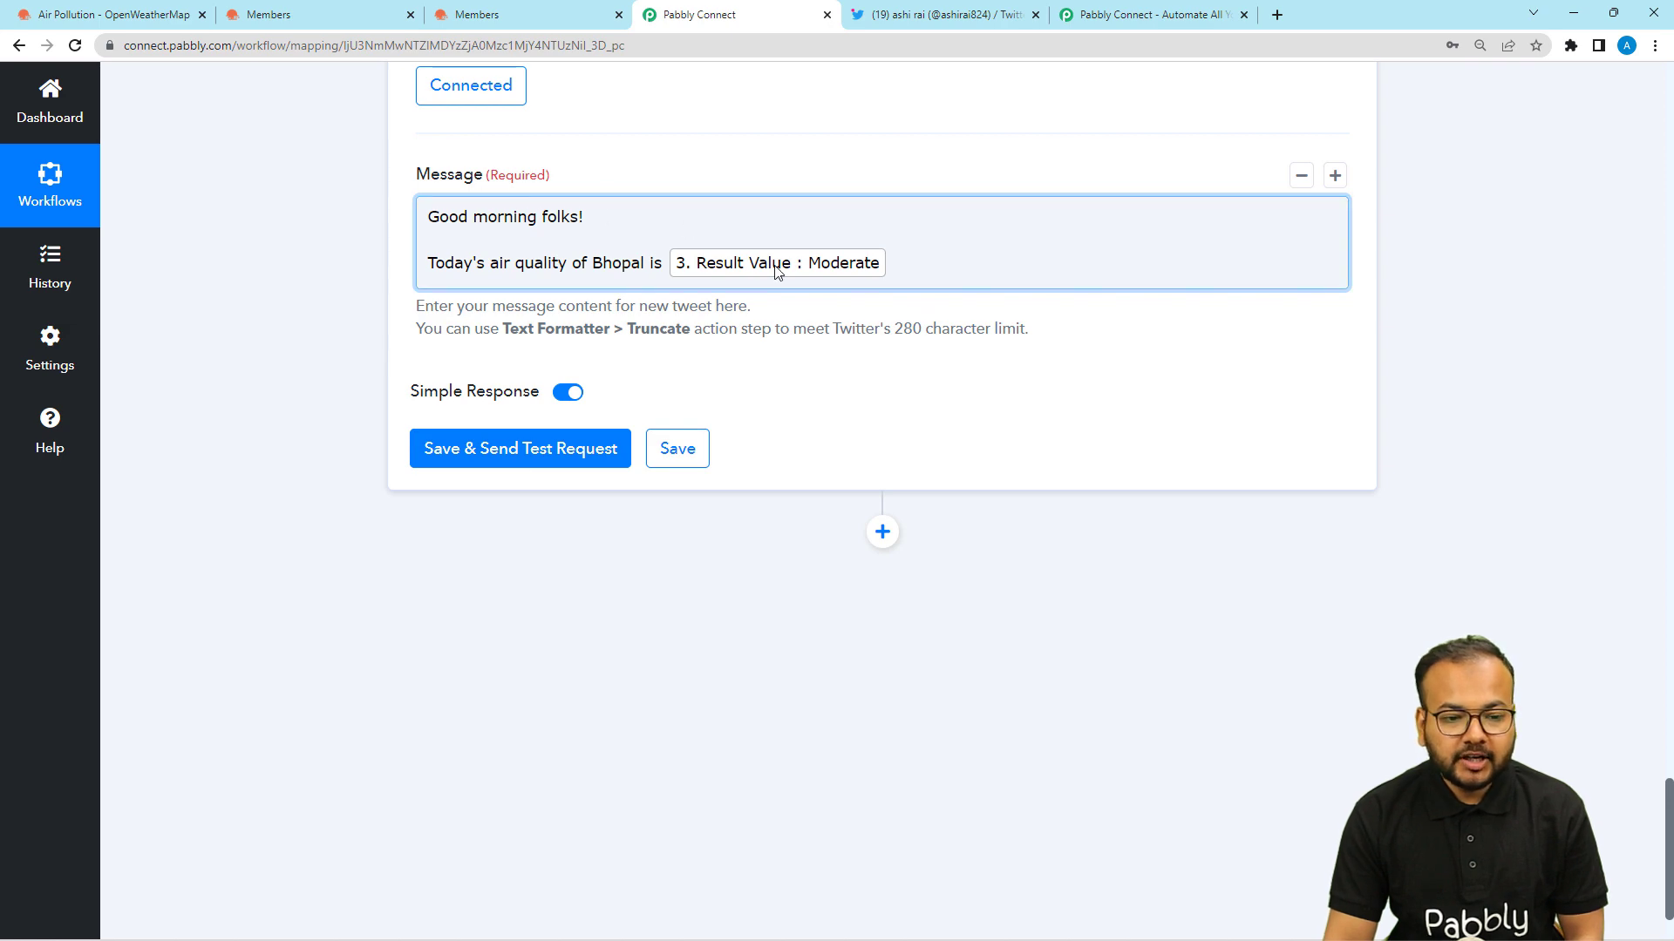
# Review the air pollution response, lookup rows and tweet message, and switch to Twitter to check the profile's latest tweets
pyautogui.scroll(15, 778, 272)
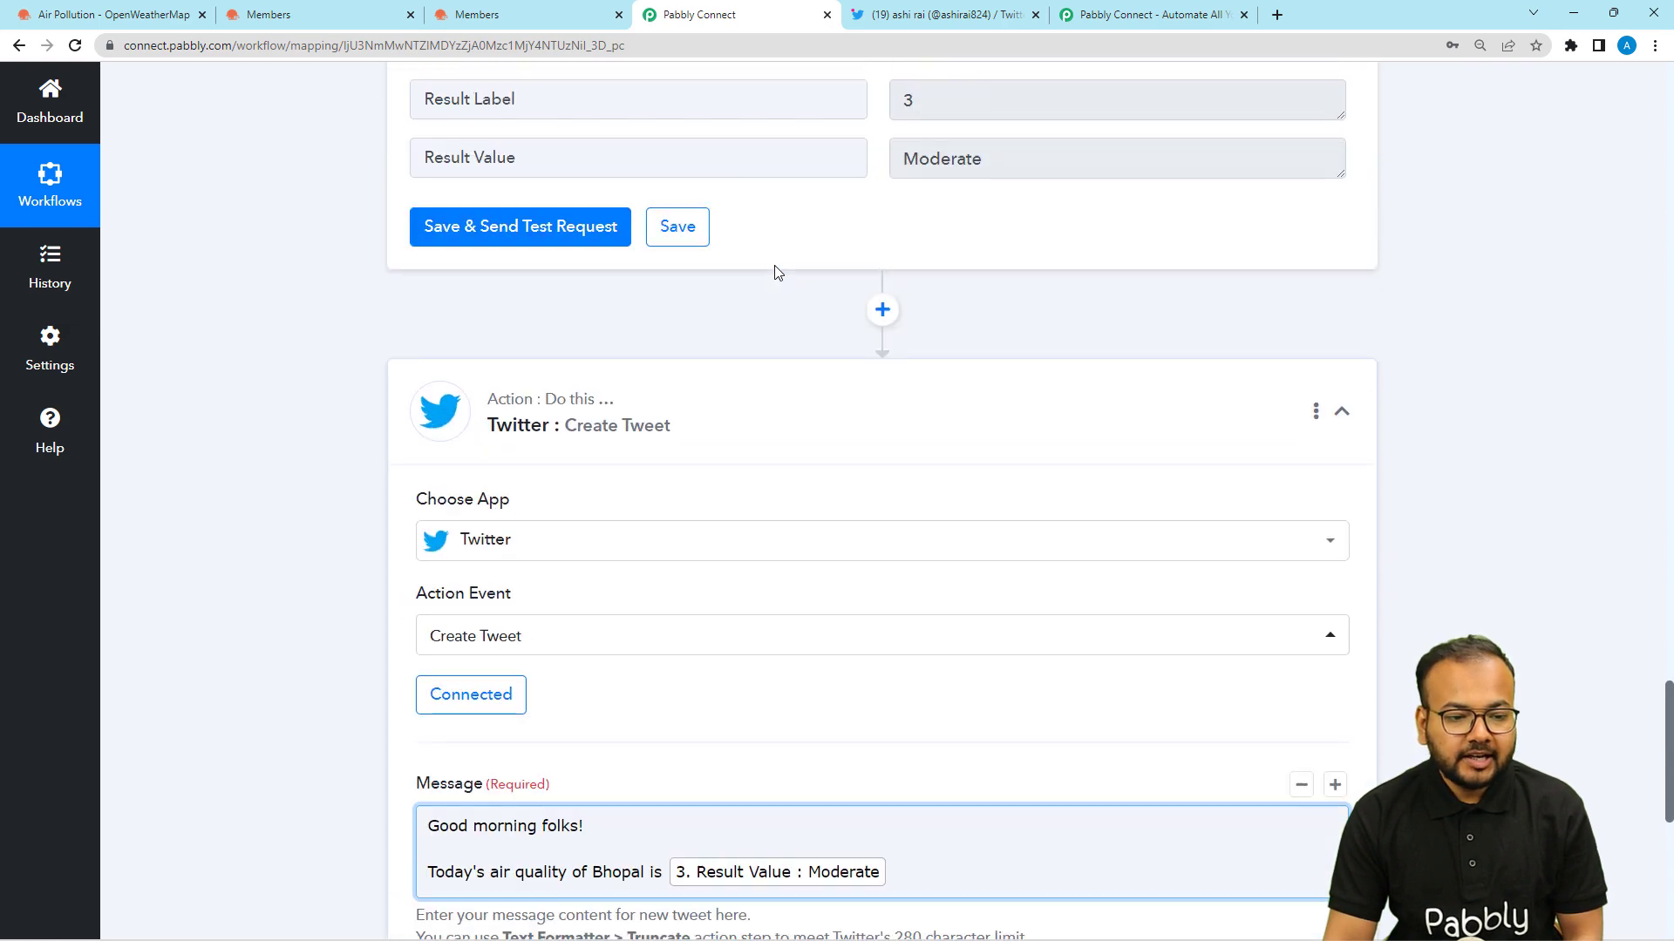
pyautogui.scroll(14, 779, 272)
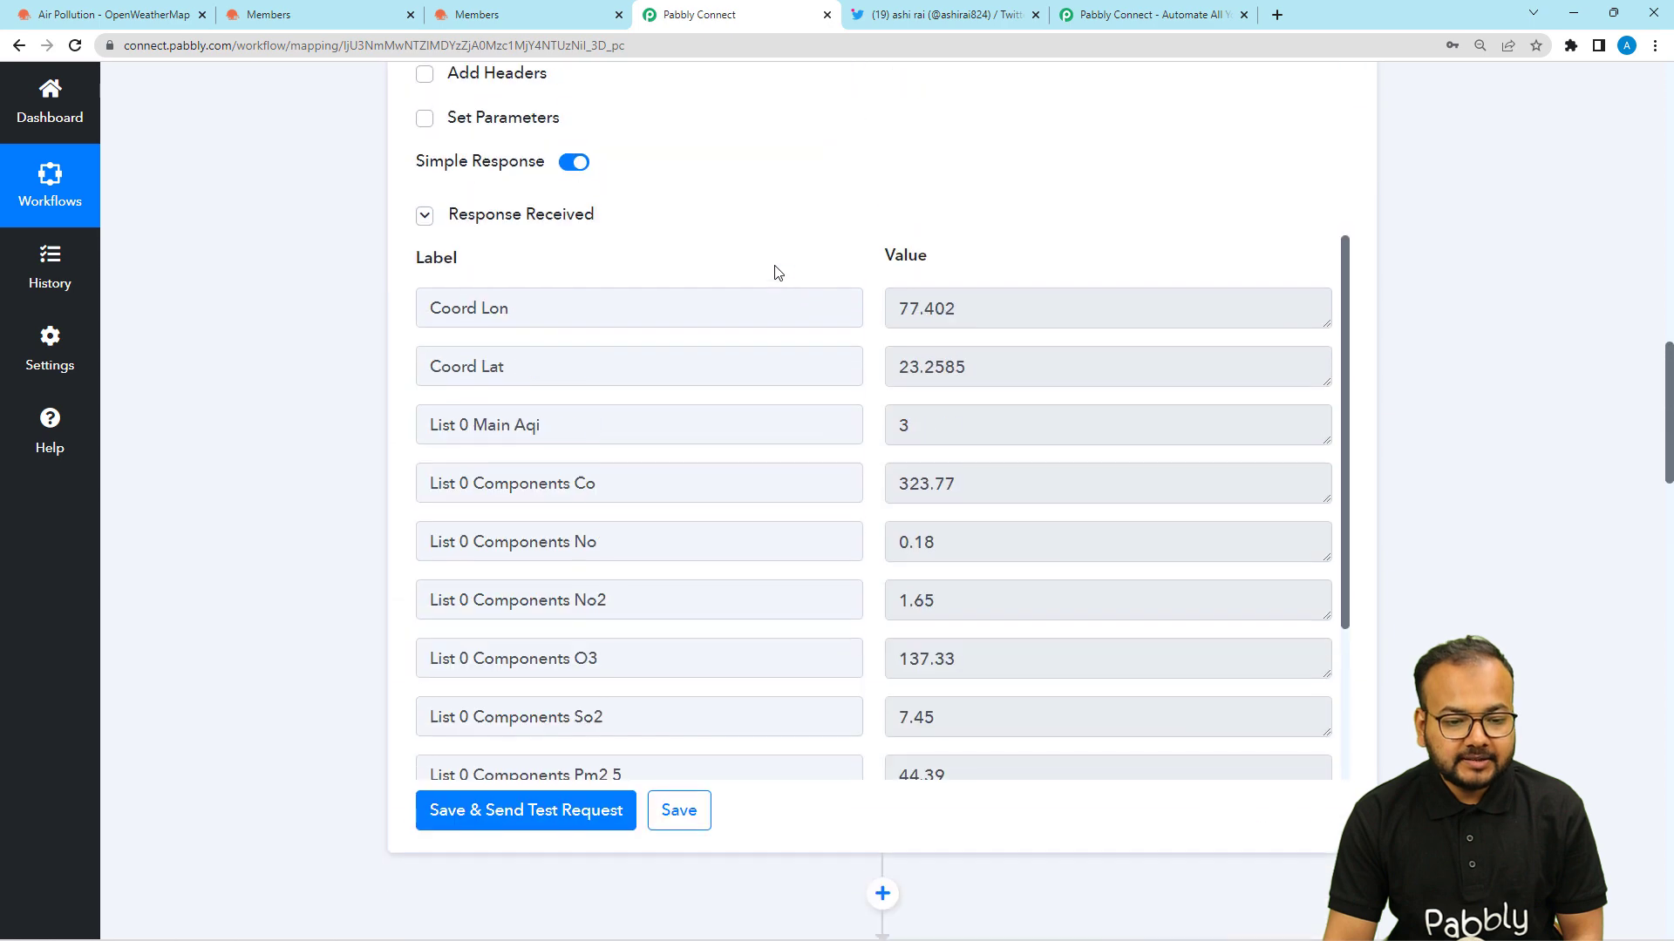
pyautogui.scroll(-3, 744, 411)
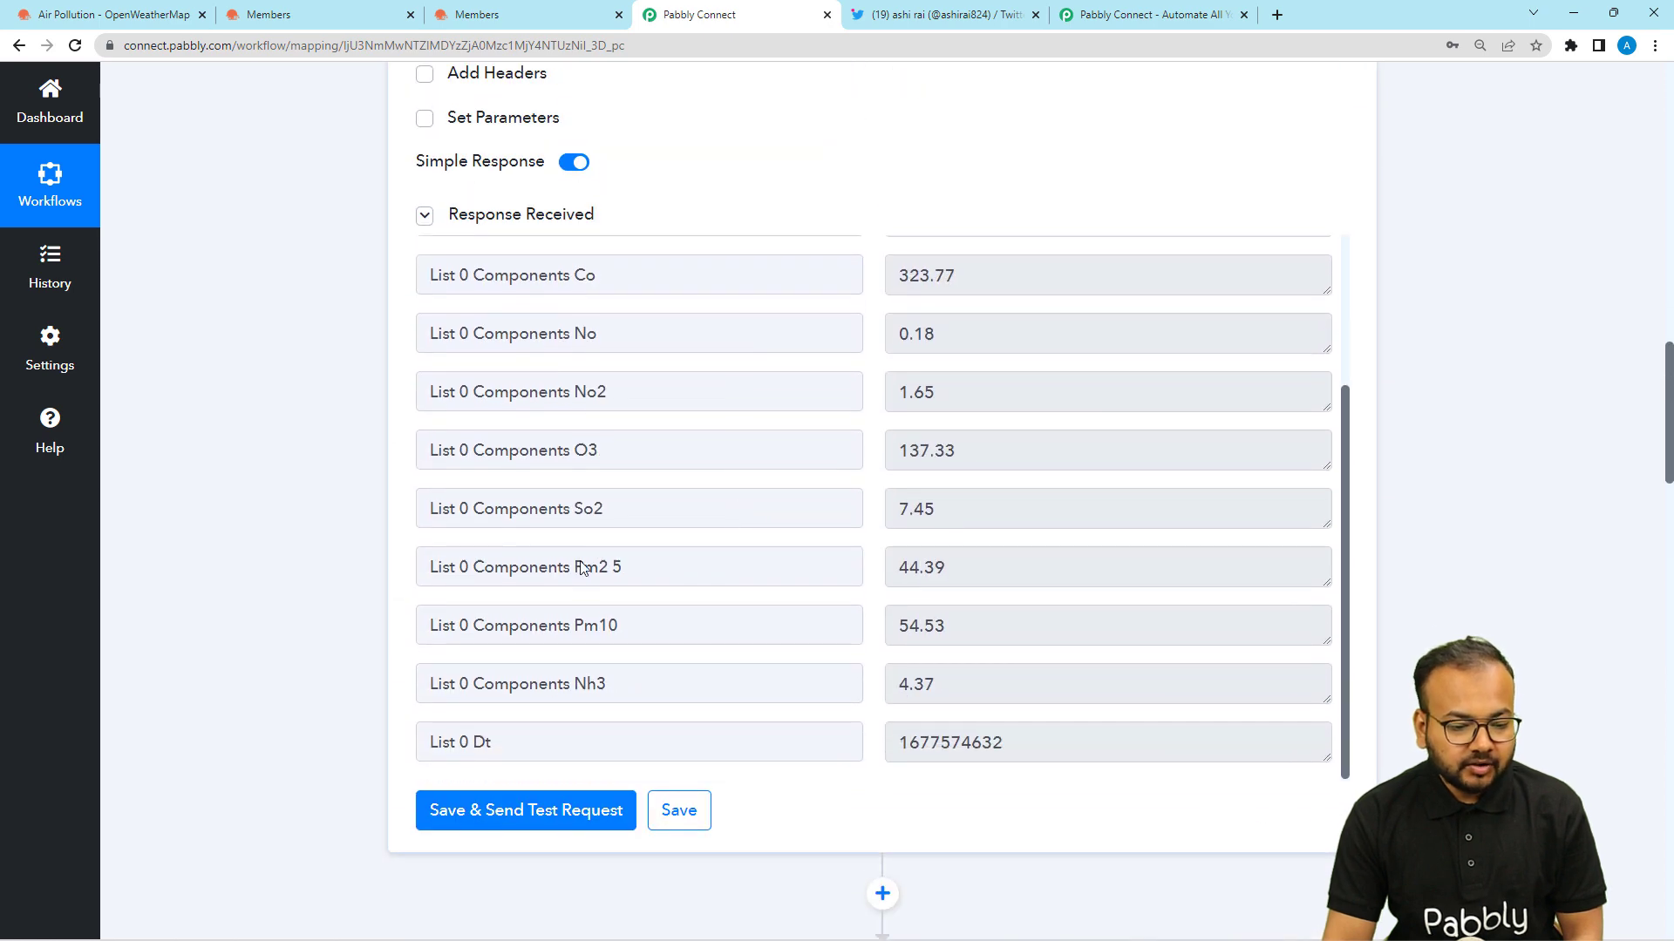
pyautogui.scroll(-20, 336, 495)
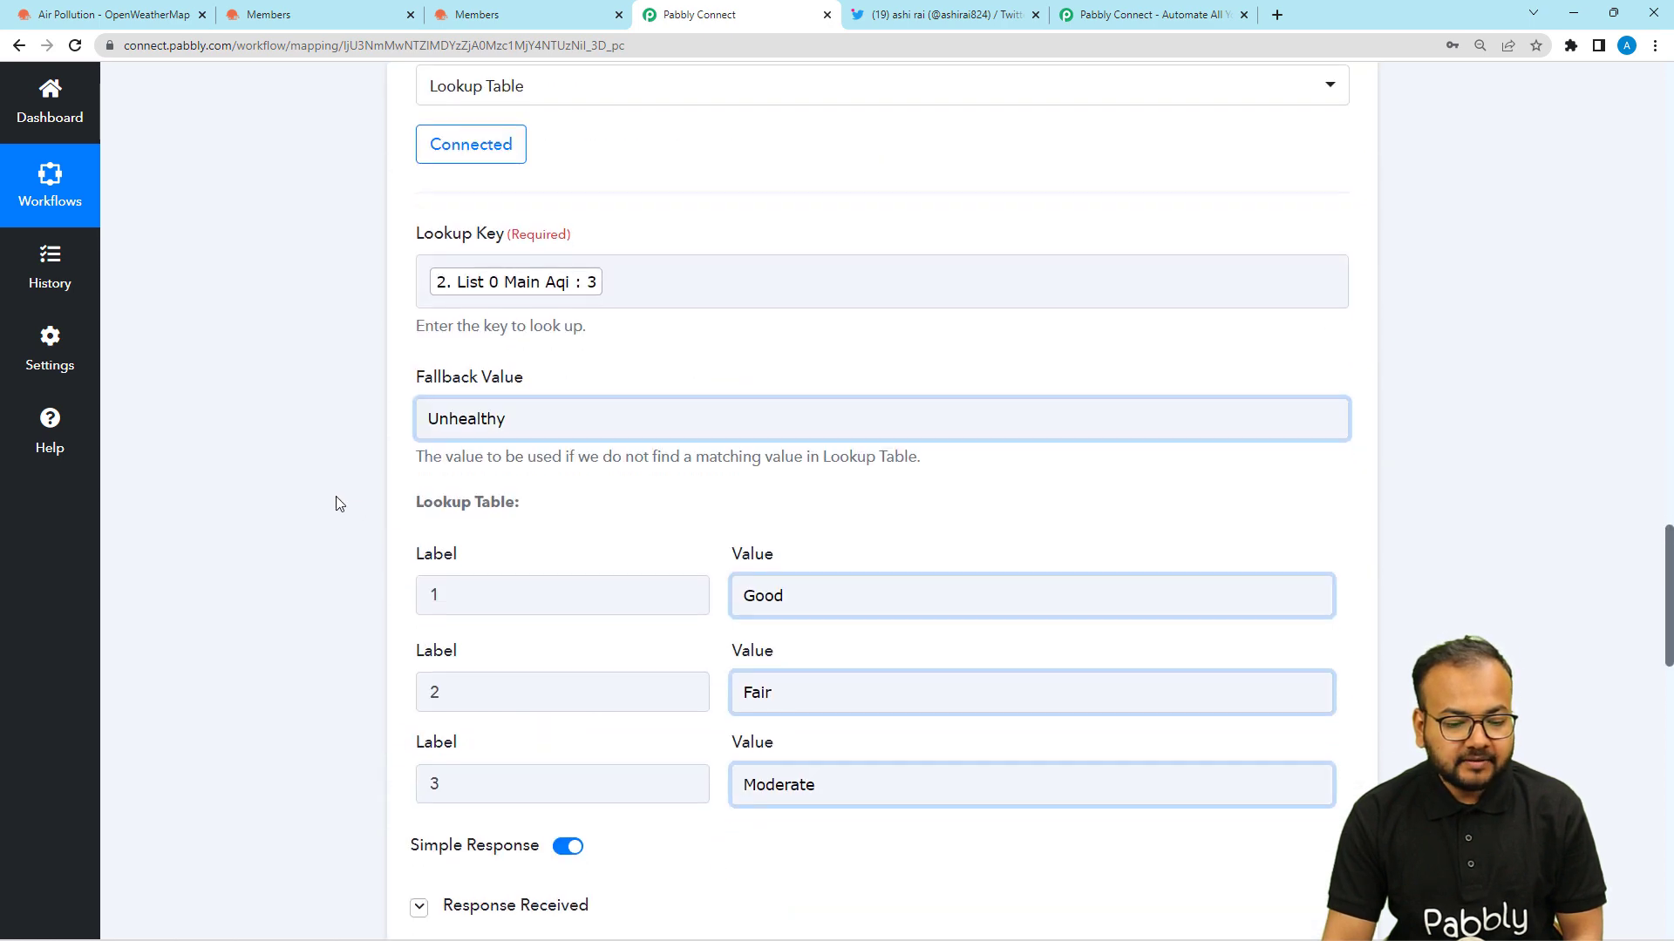
pyautogui.scroll(-12, 337, 495)
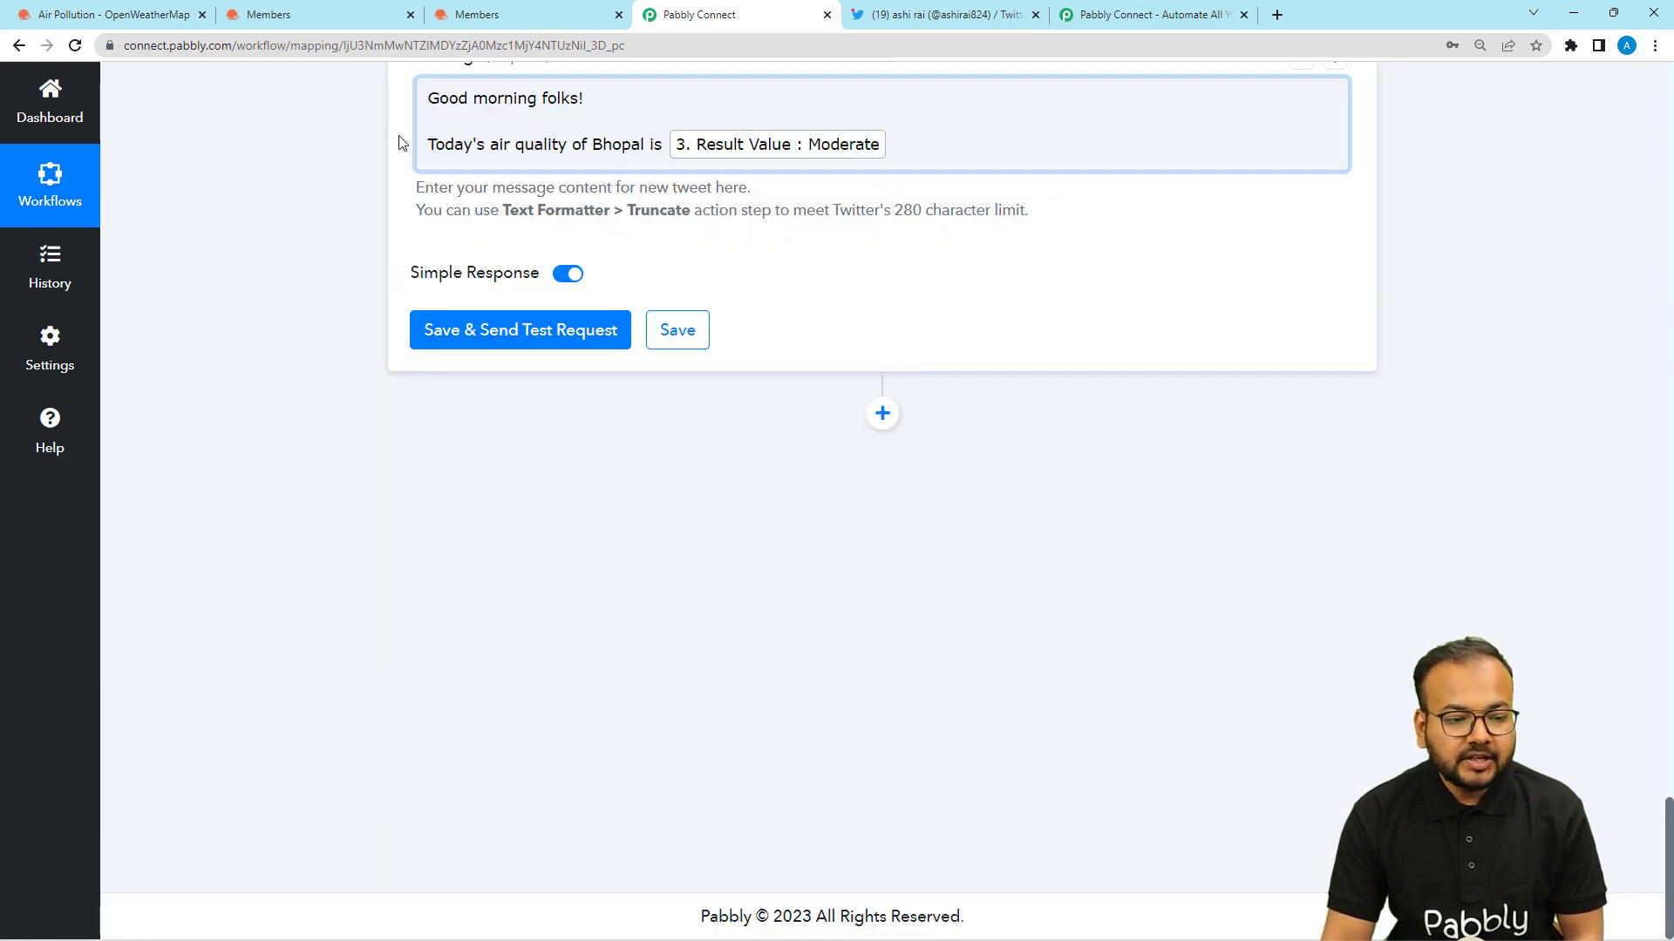
pyautogui.moveTo(442, 277)
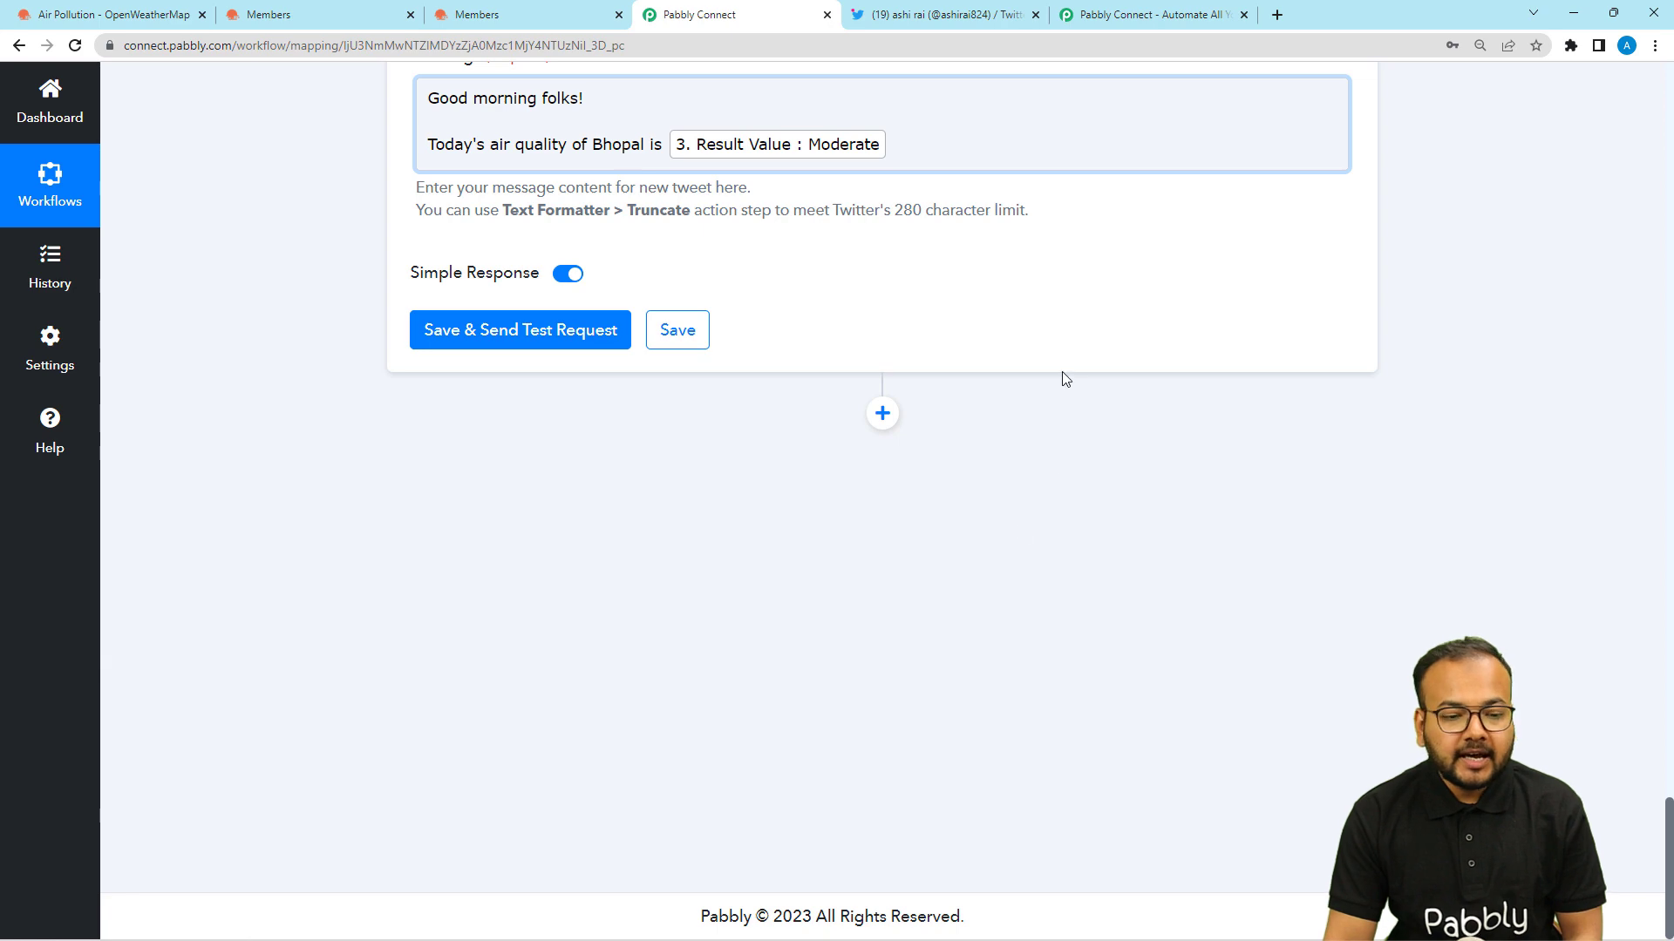
pyautogui.click(905, 15)
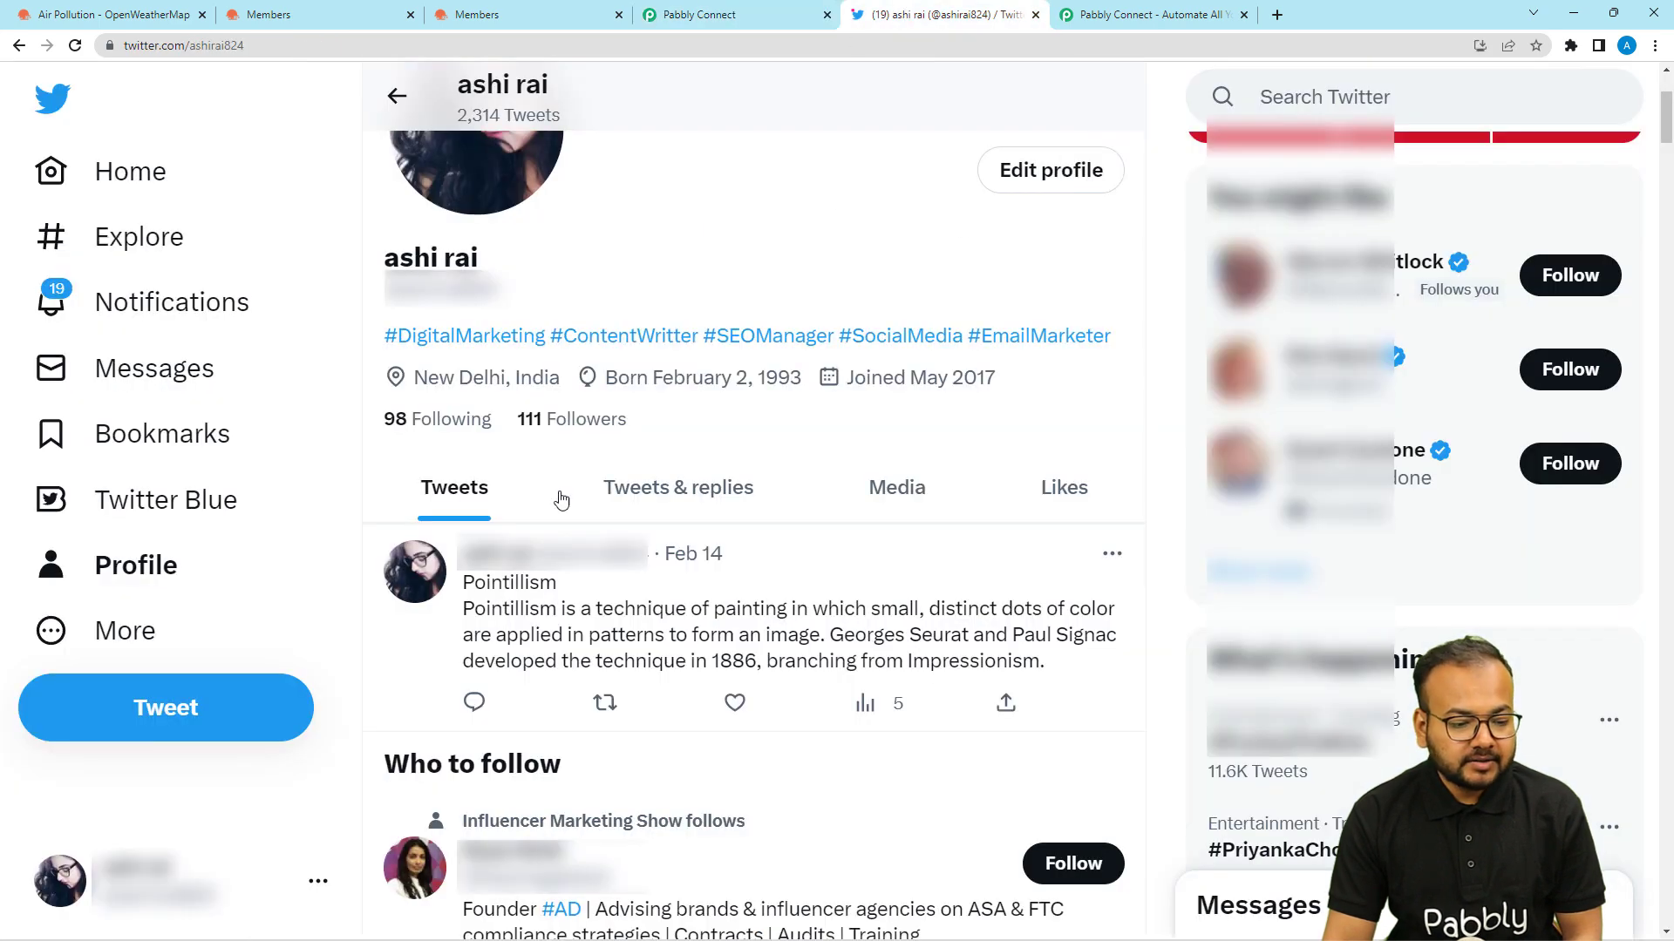
pyautogui.scroll(-2, 627, 528)
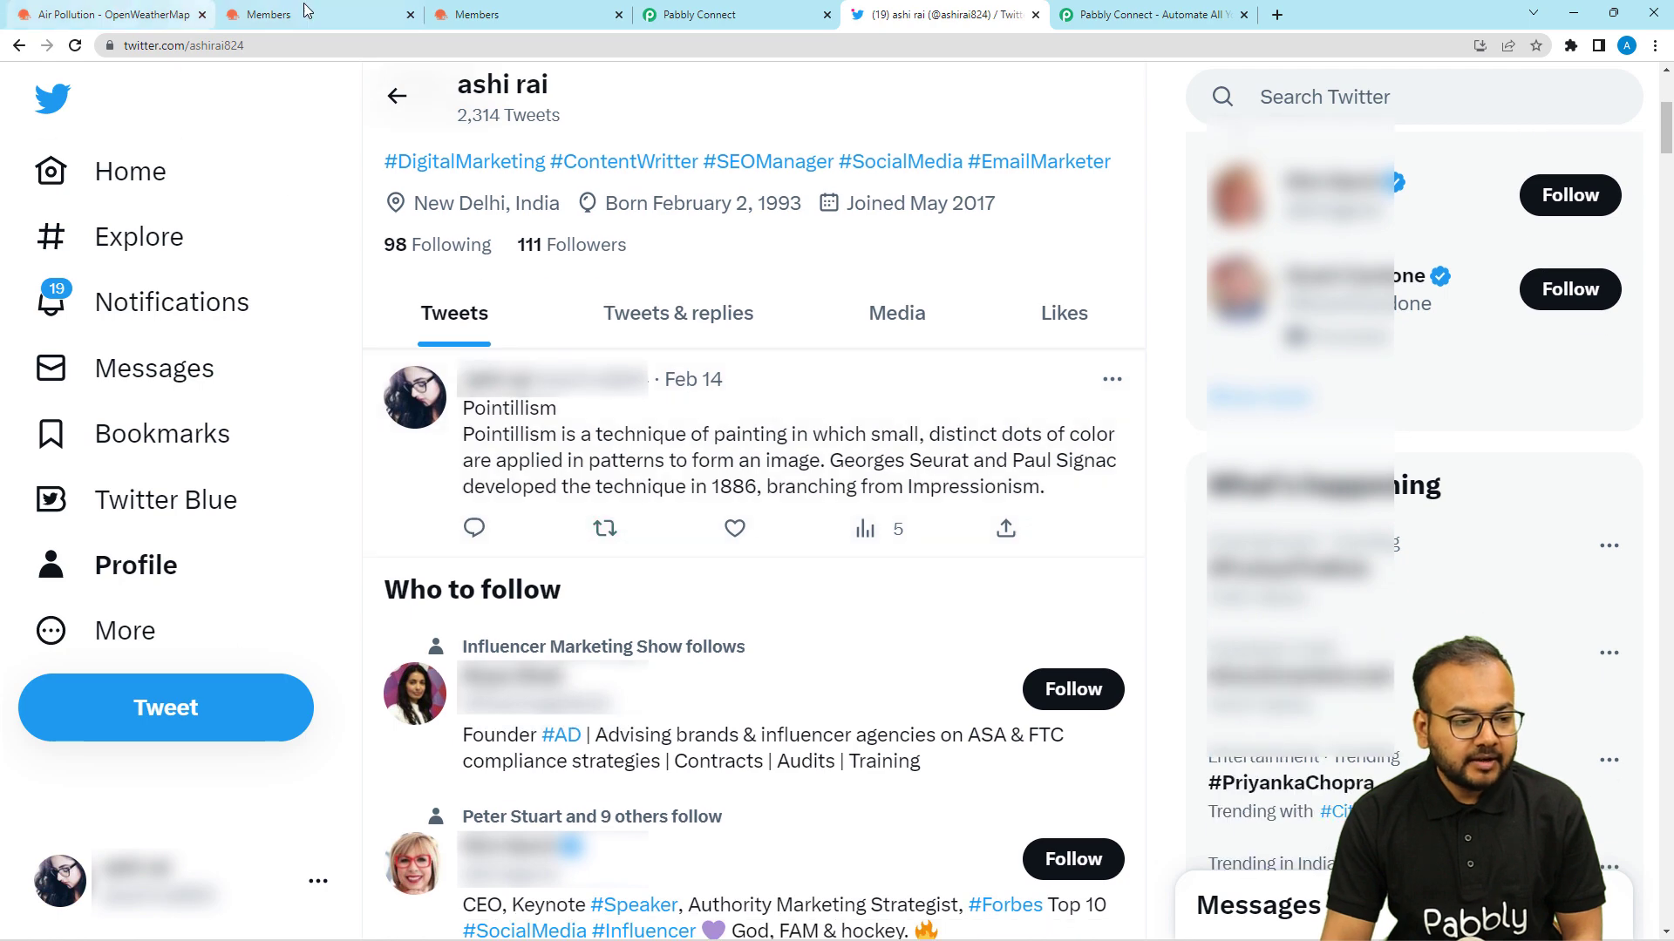
# Save the Create Tweet step in Pabbly Connect with a test request, and reload the Twitter profile to check for the posted tweet
pyautogui.click(698, 14)
pyautogui.click(471, 345)
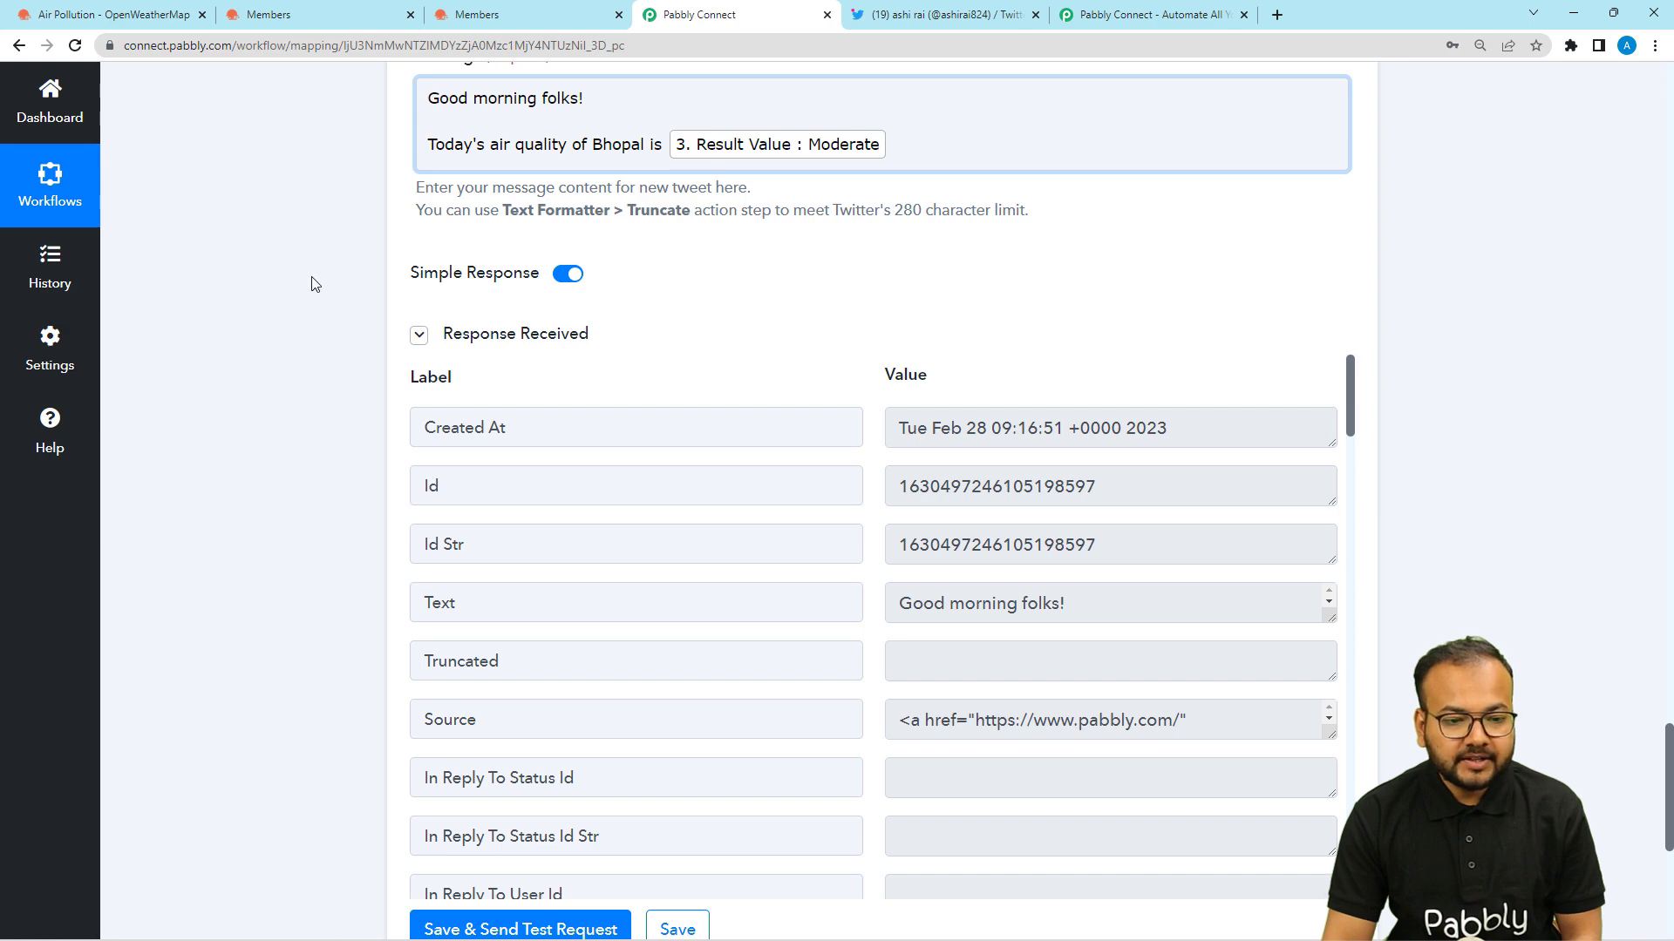
pyautogui.click(907, 23)
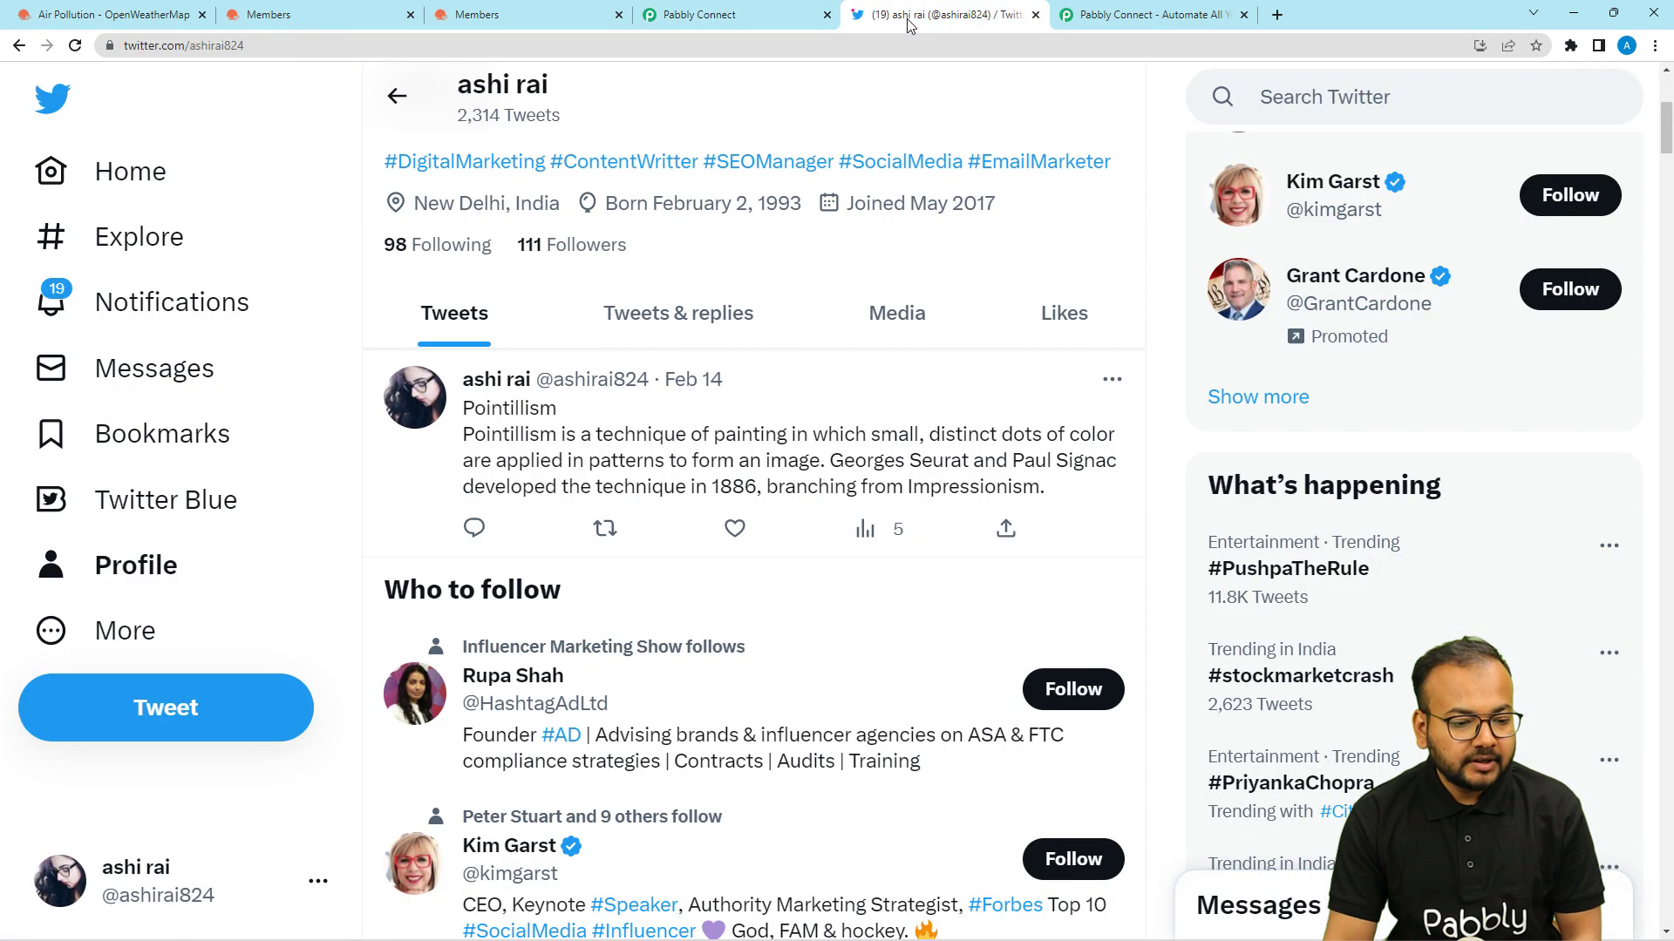
pyautogui.click(75, 45)
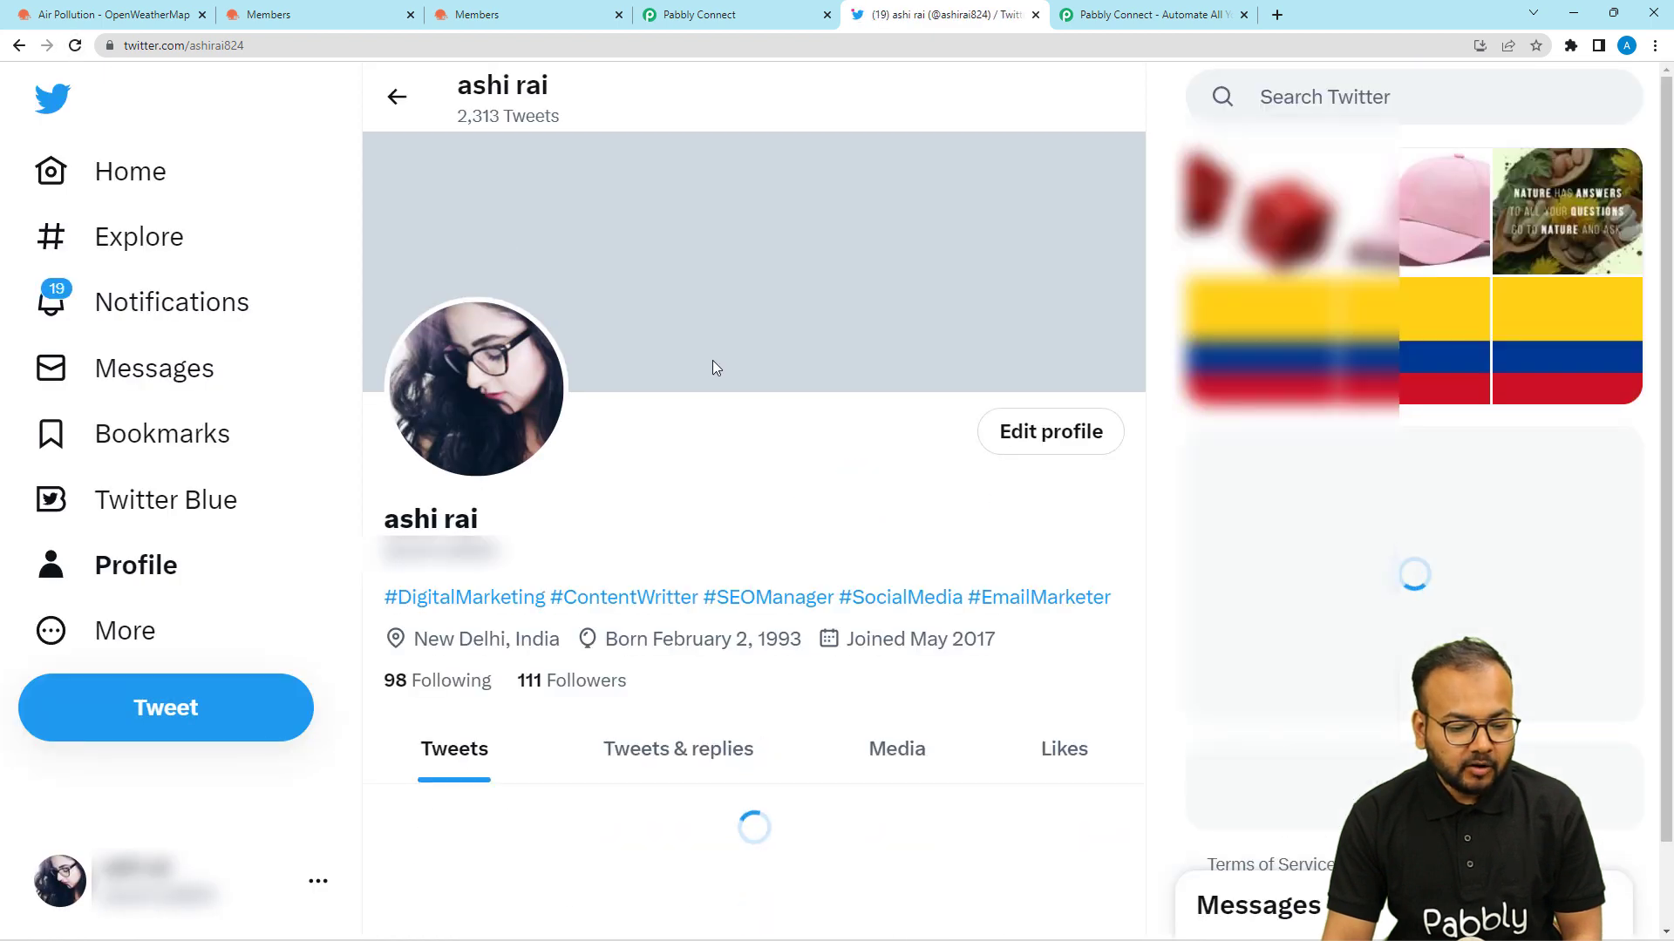
pyautogui.scroll(-4, 713, 368)
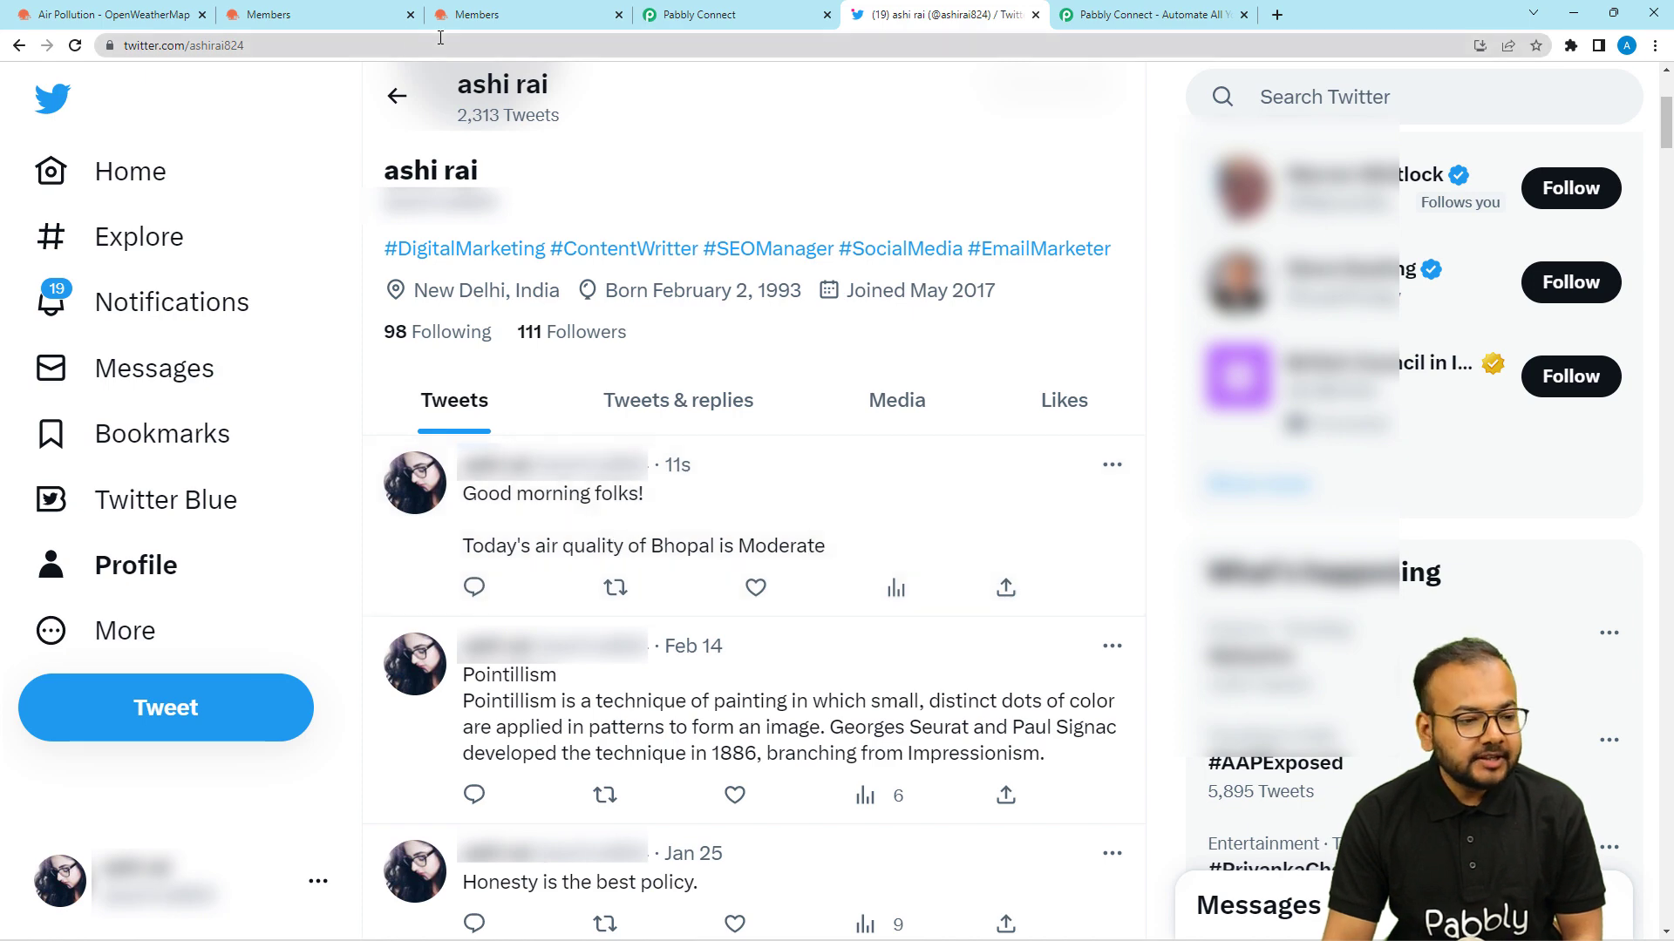
# Return to Pabbly Connect and collapse the Schedule trigger and the API by Pabbly step at the start of the workflow
pyautogui.click(688, 15)
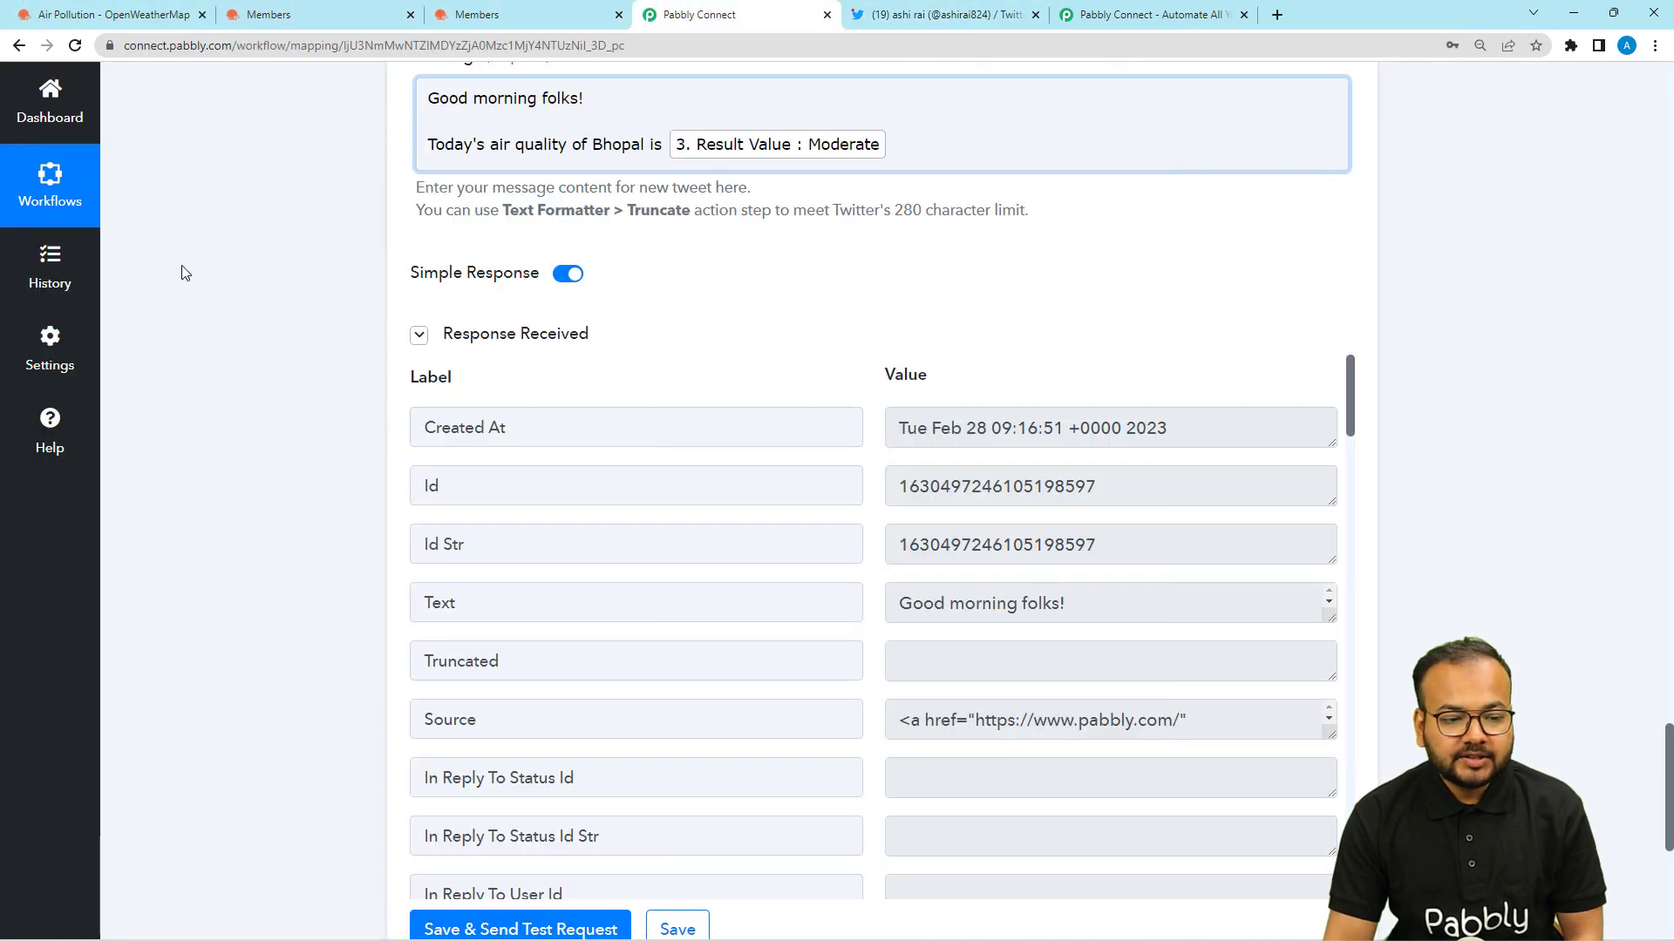
pyautogui.scroll(20, 185, 274)
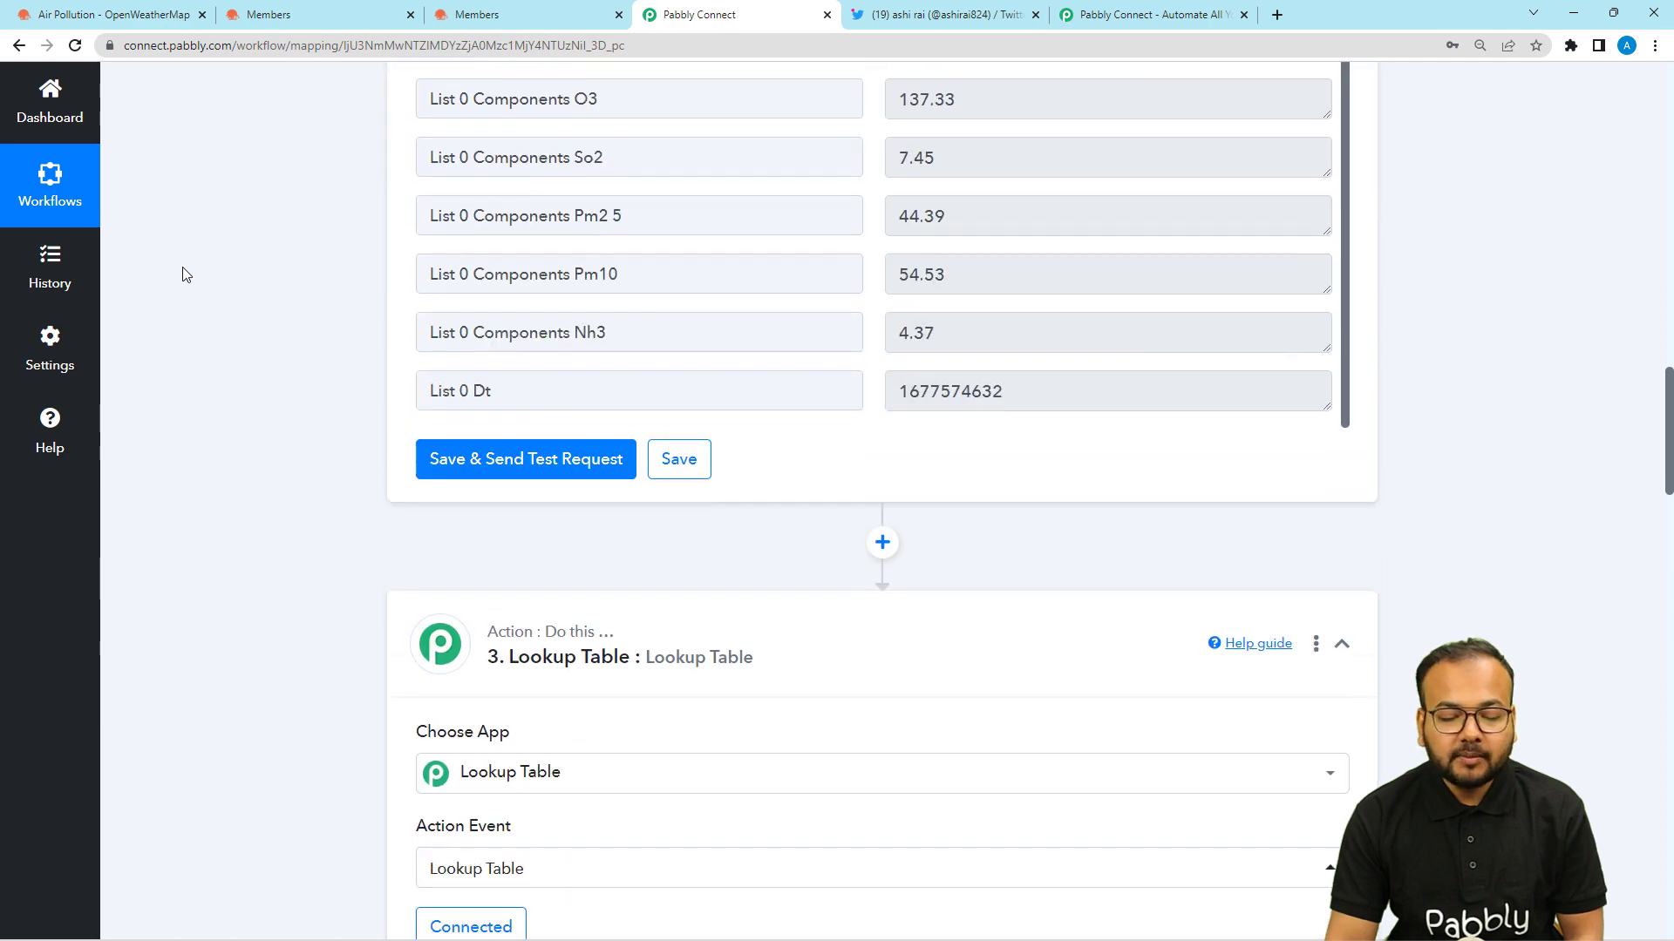
pyautogui.scroll(20, 185, 274)
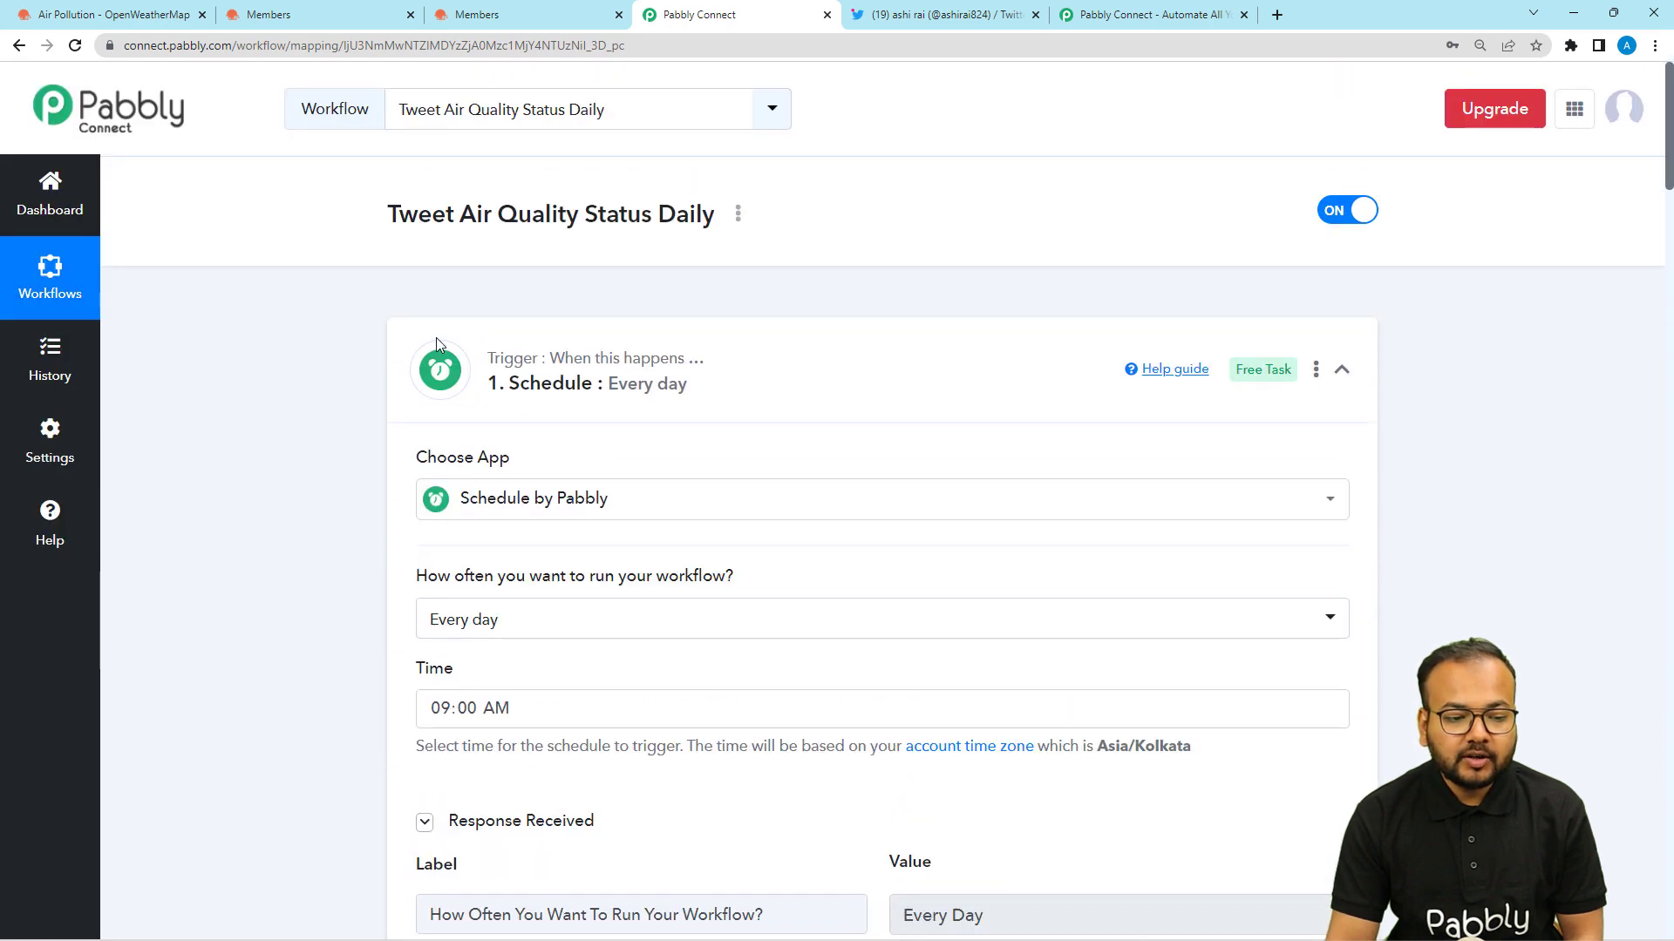
pyautogui.click(549, 355)
pyautogui.click(606, 550)
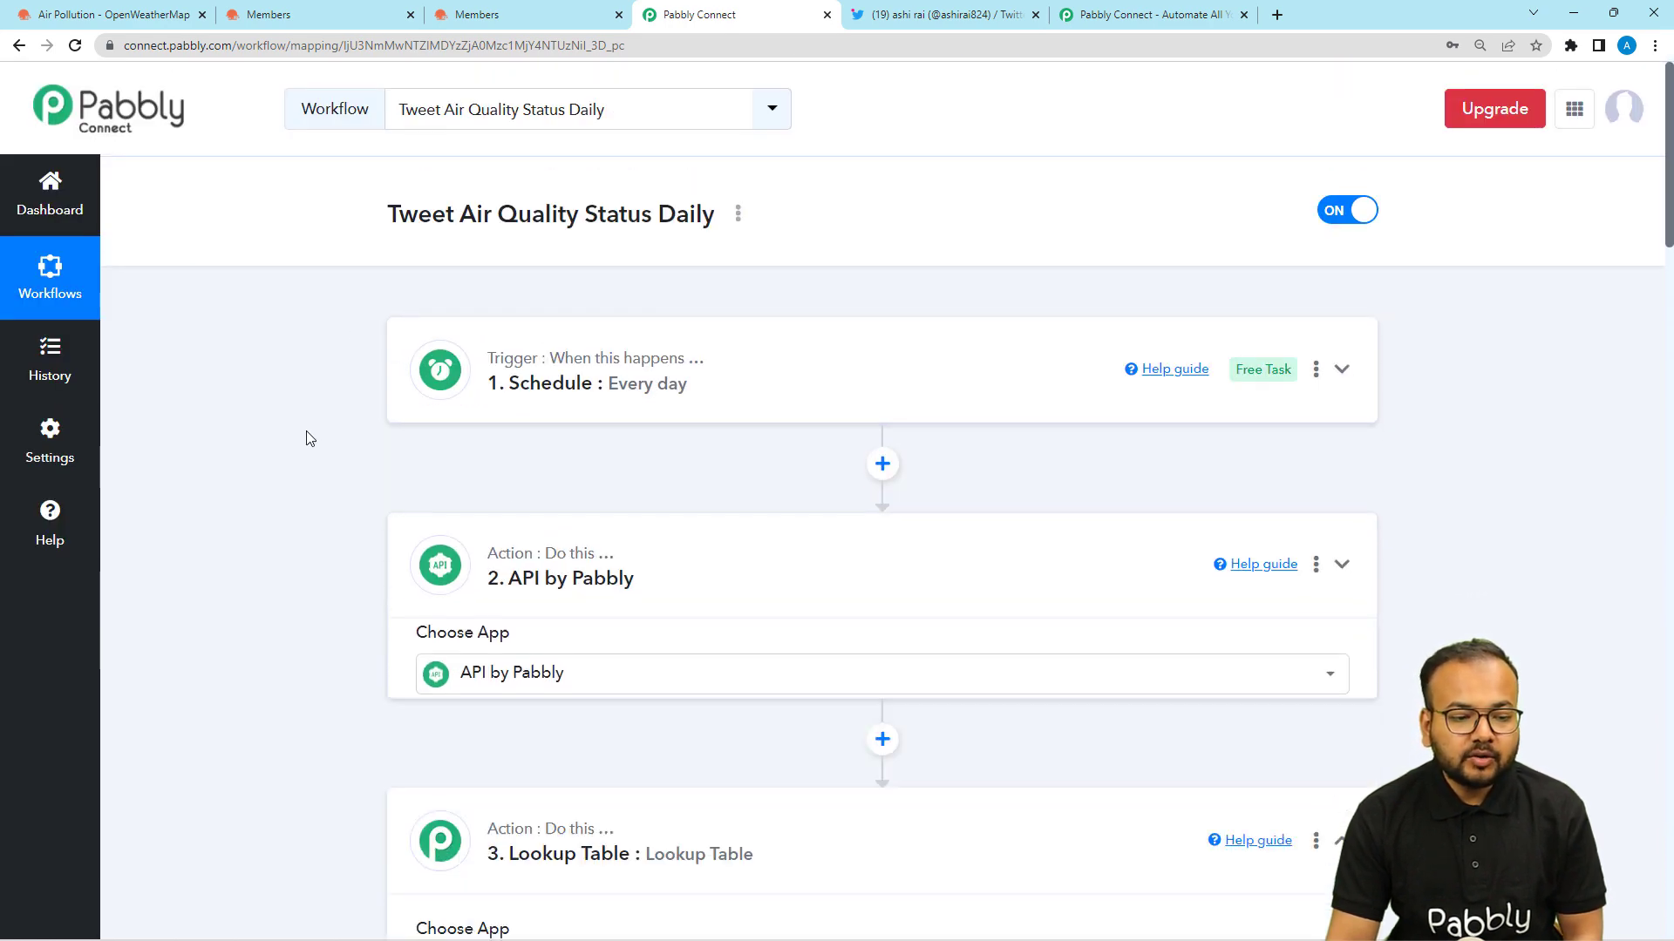